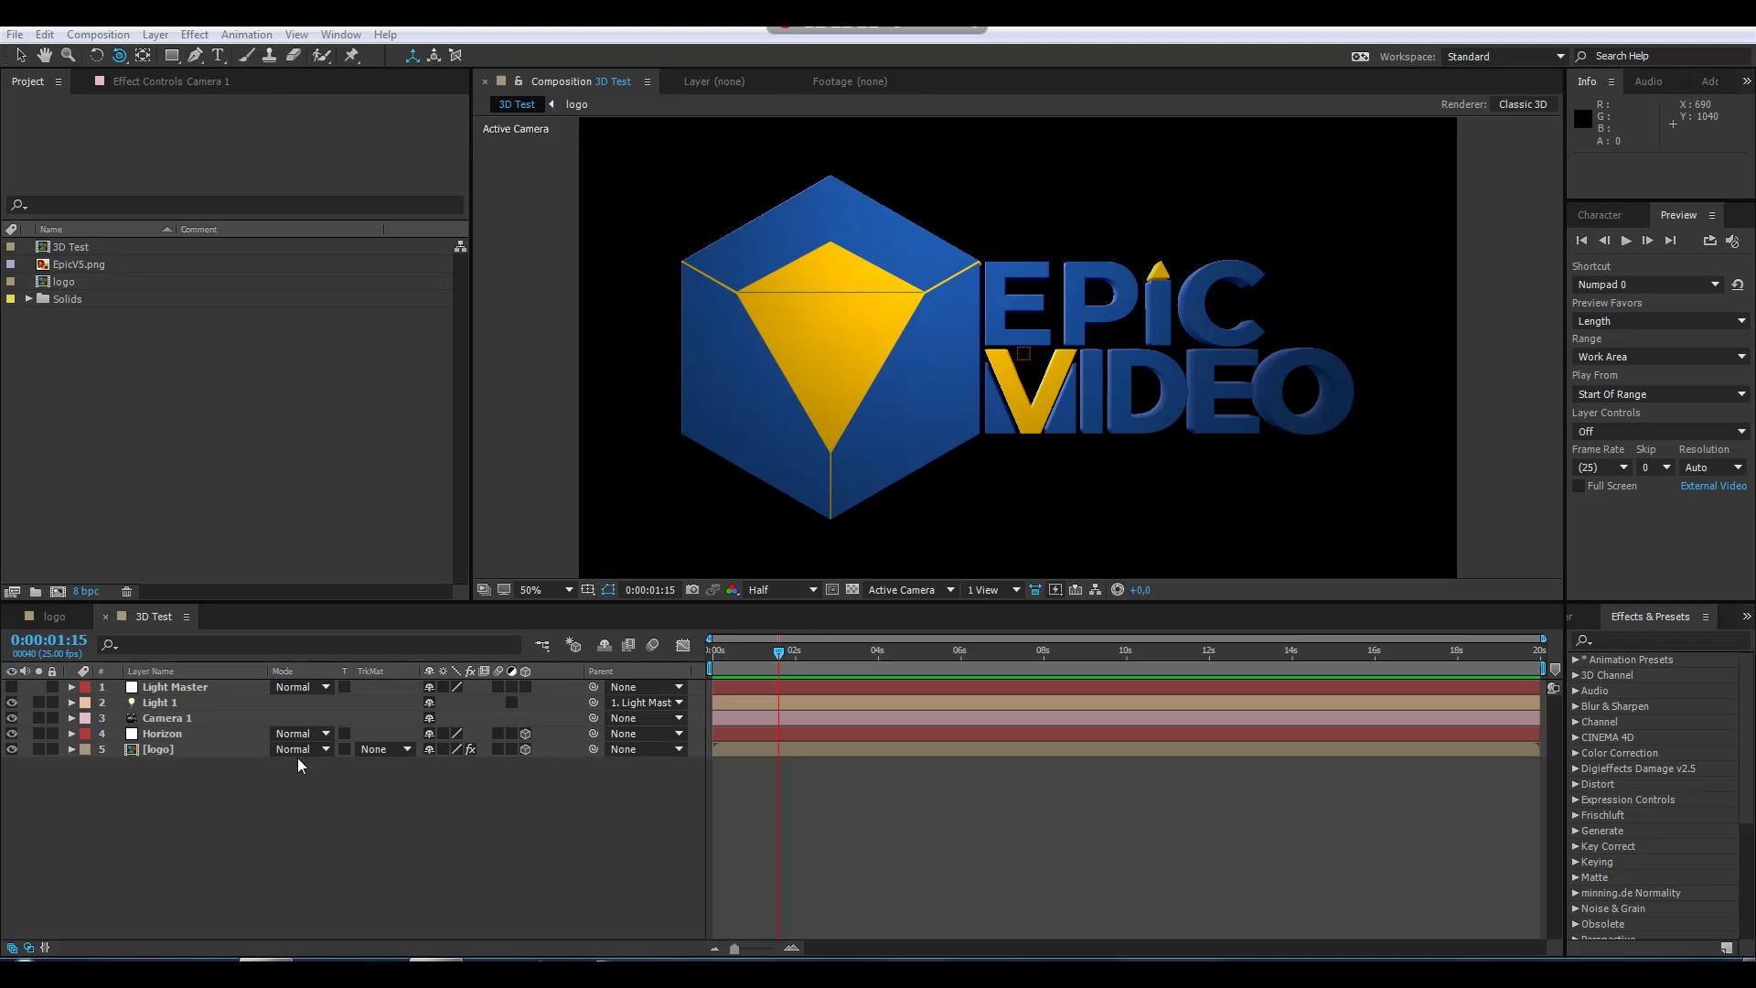
Scrub the Light Master Rotation to swing the light around the extruded EPIC VIDEO logo
{"action": "left_click_drag", "start_coordinate": [1068, 337], "coordinate": [1006, 302]}
{"action": "key", "text": "c"}
{"action": "key", "text": "c"}
{"action": "key", "text": "c"}
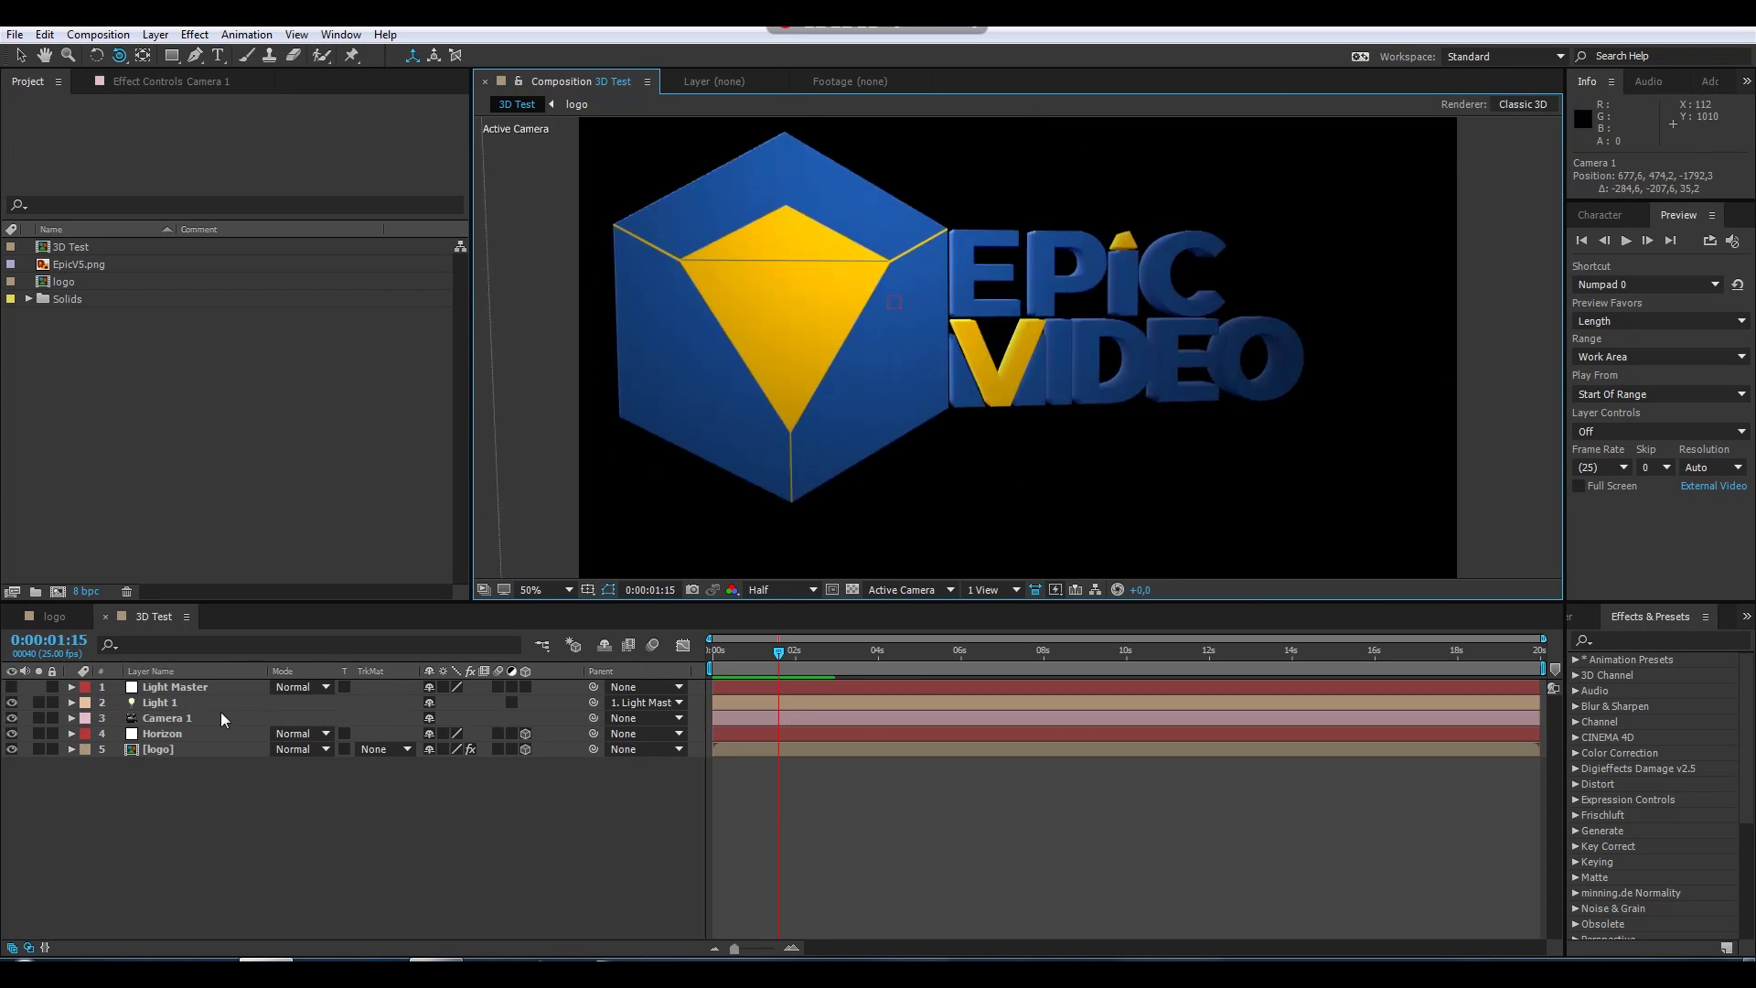
{"action": "left_click", "coordinate": [188, 688]}
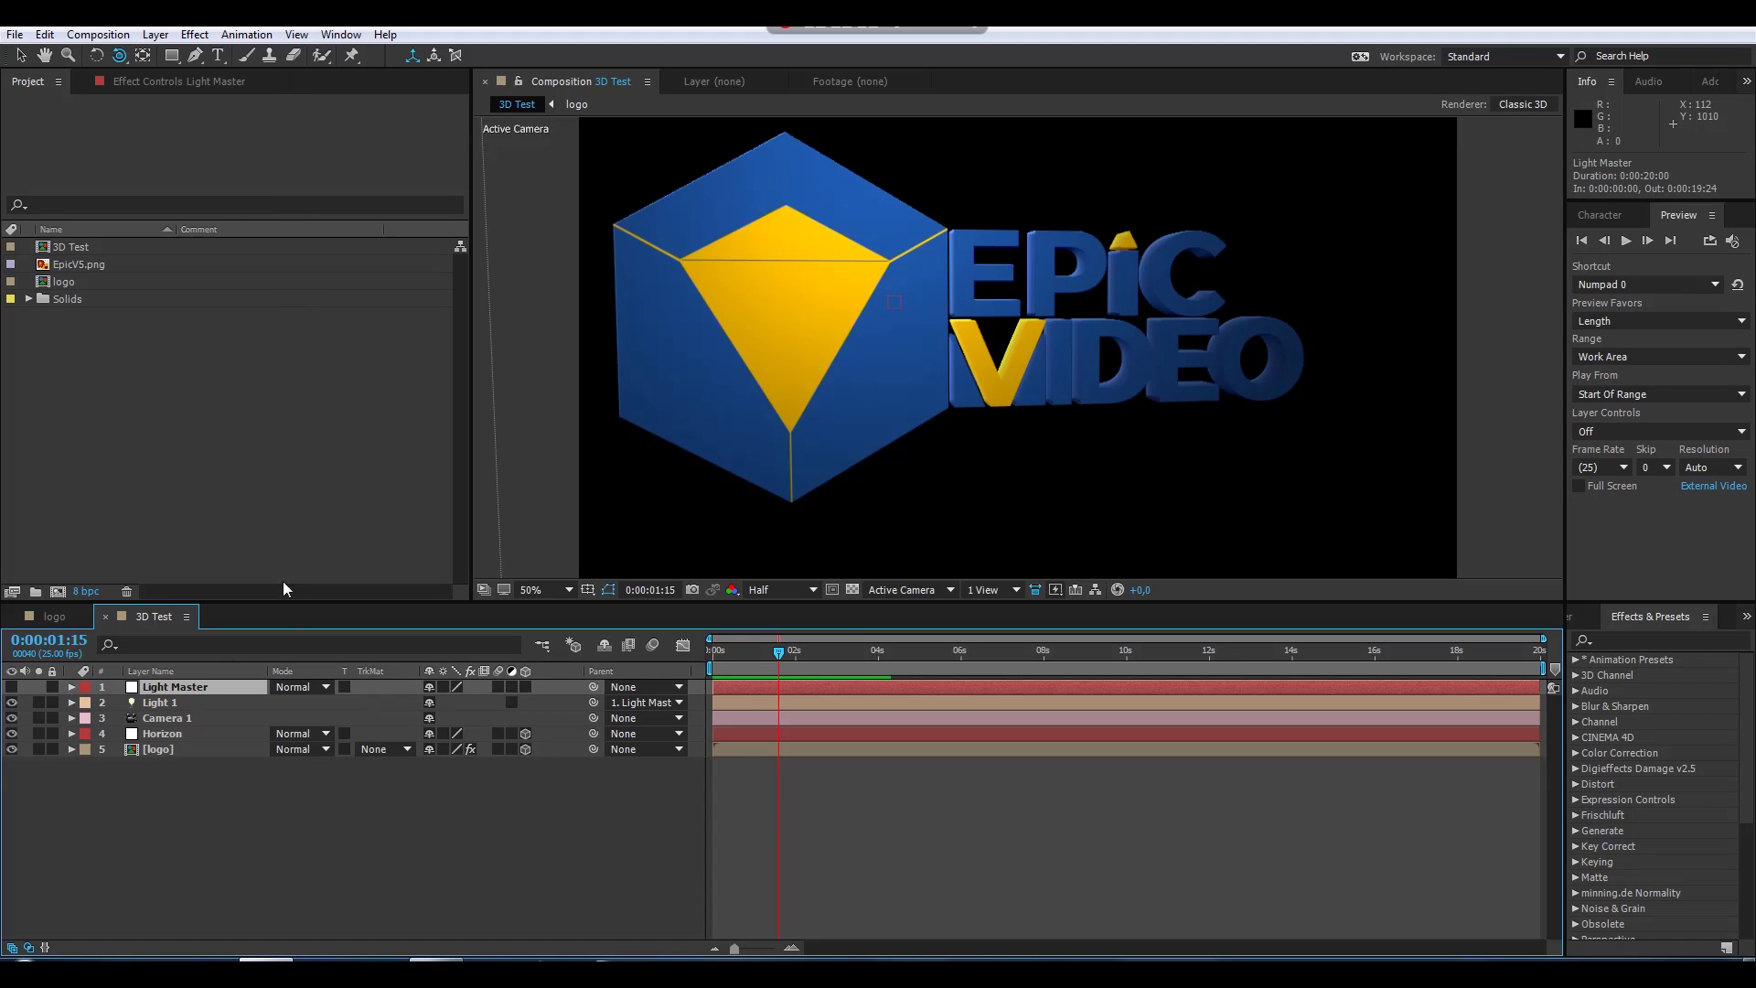
{"action": "key", "text": "r"}
{"action": "left_click_drag", "start_coordinate": [455, 702], "coordinate": [1185, 714]}
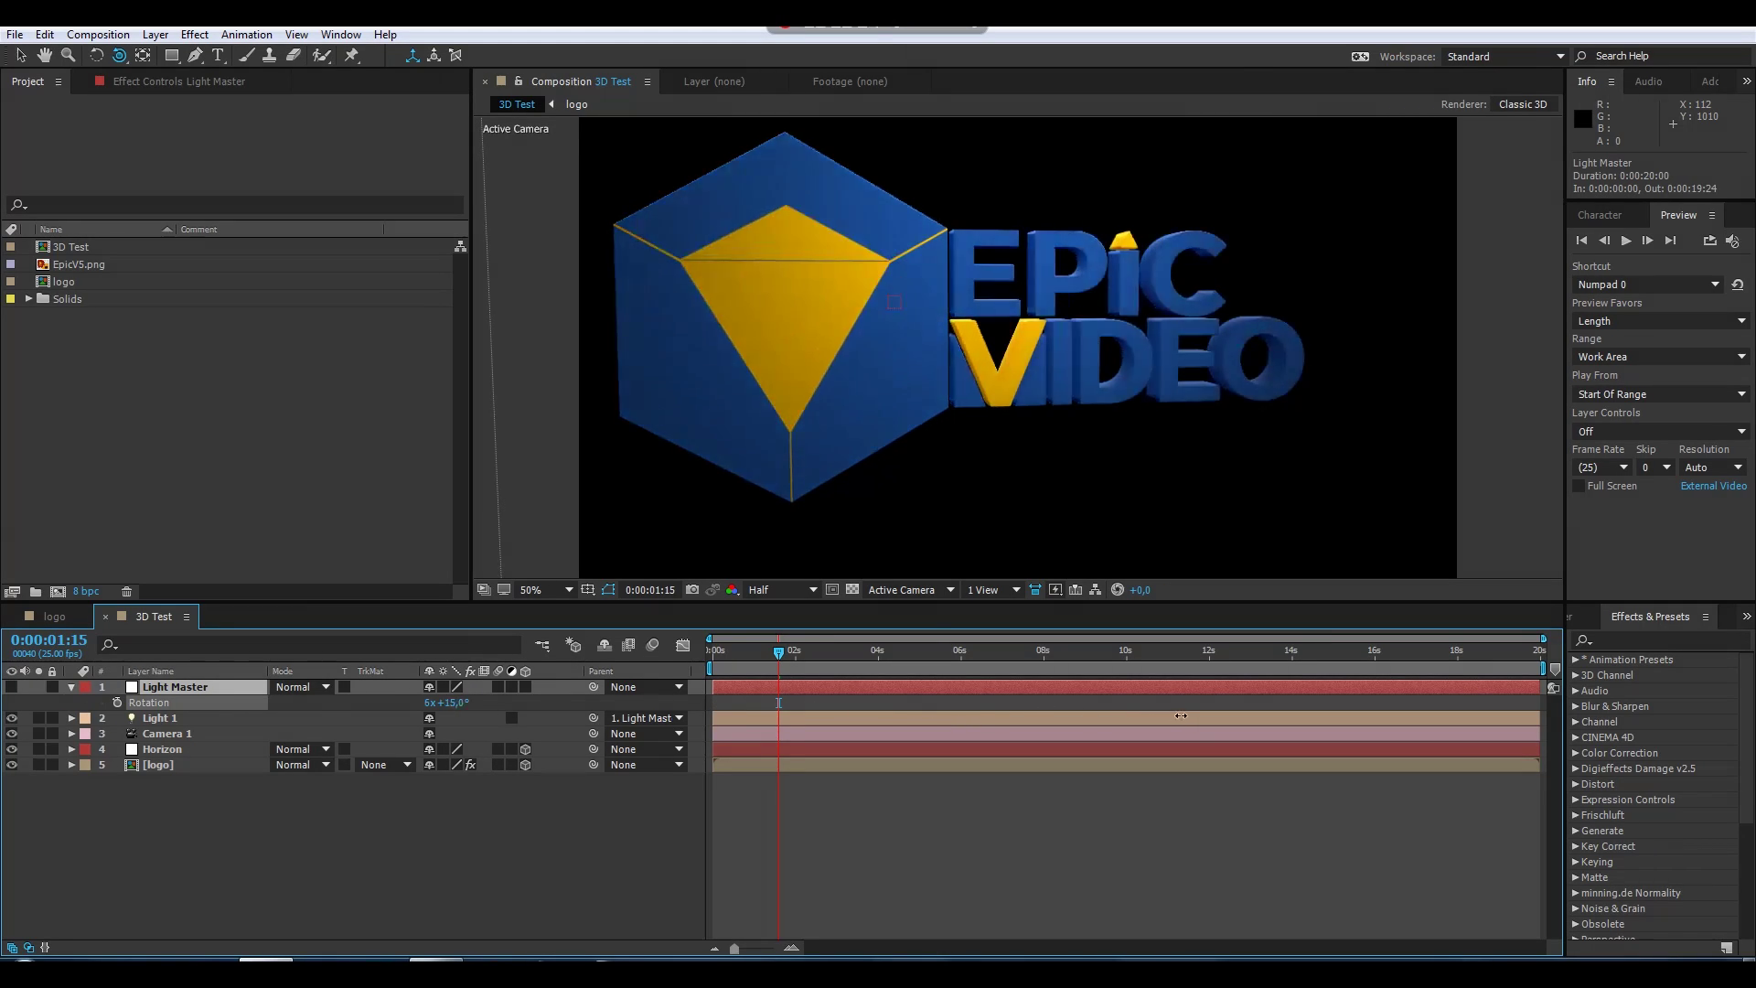
Orbit Camera 1 in 3D Test so the logo faces almost head-on
{"action": "mouse_move", "coordinate": [1037, 353]}
{"action": "left_mouse_down"}
{"action": "mouse_move", "coordinate": [1072, 260]}
{"action": "mouse_move", "coordinate": [1053, 340]}
{"action": "left_mouse_up"}
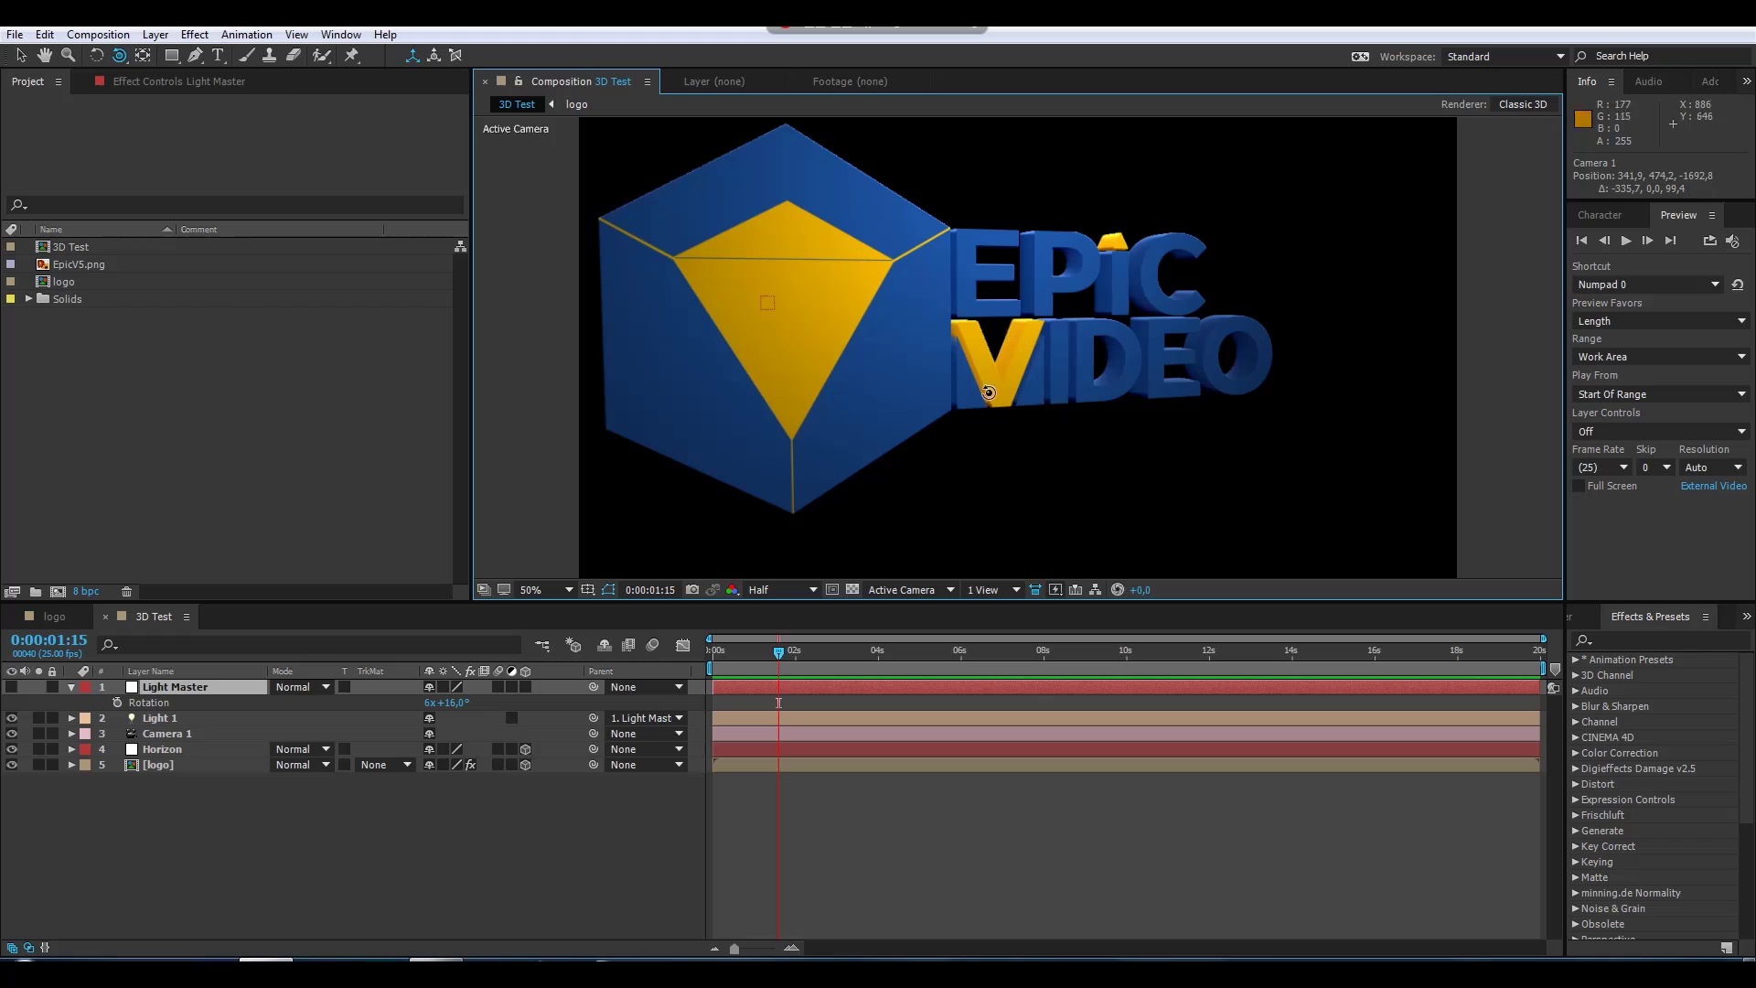
{"action": "left_click", "coordinate": [173, 765]}
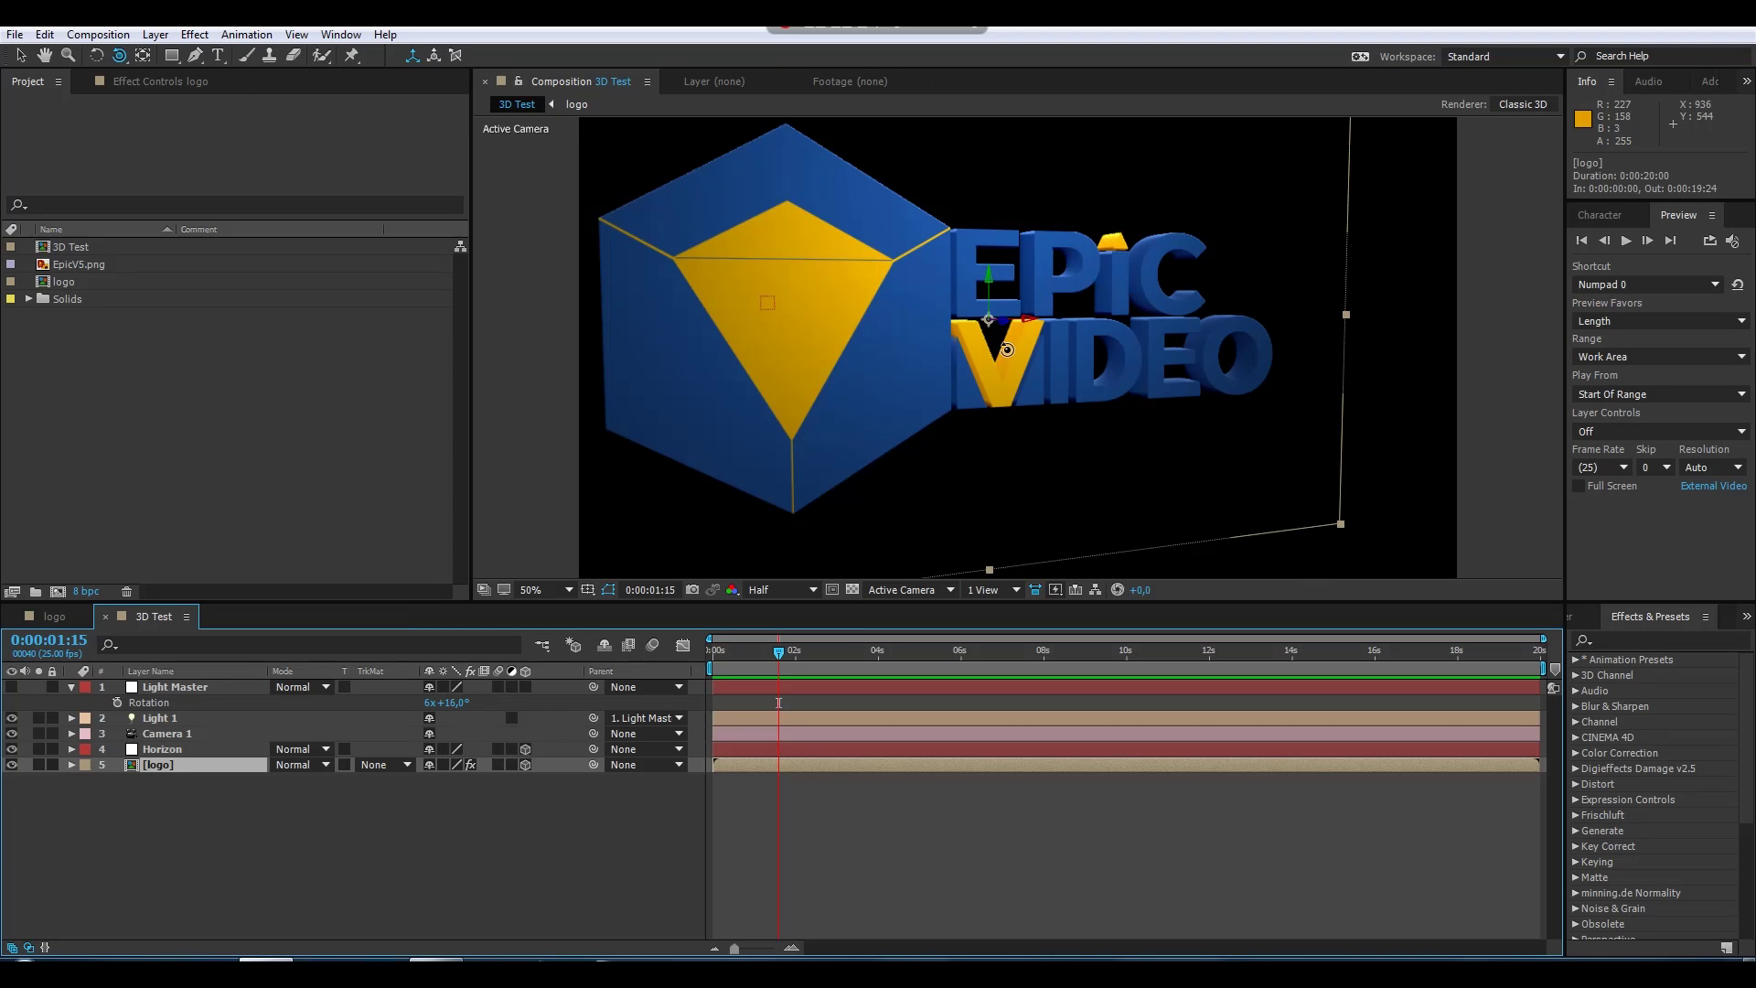
{"action": "left_click_drag", "start_coordinate": [1006, 346], "coordinate": [225, 754]}
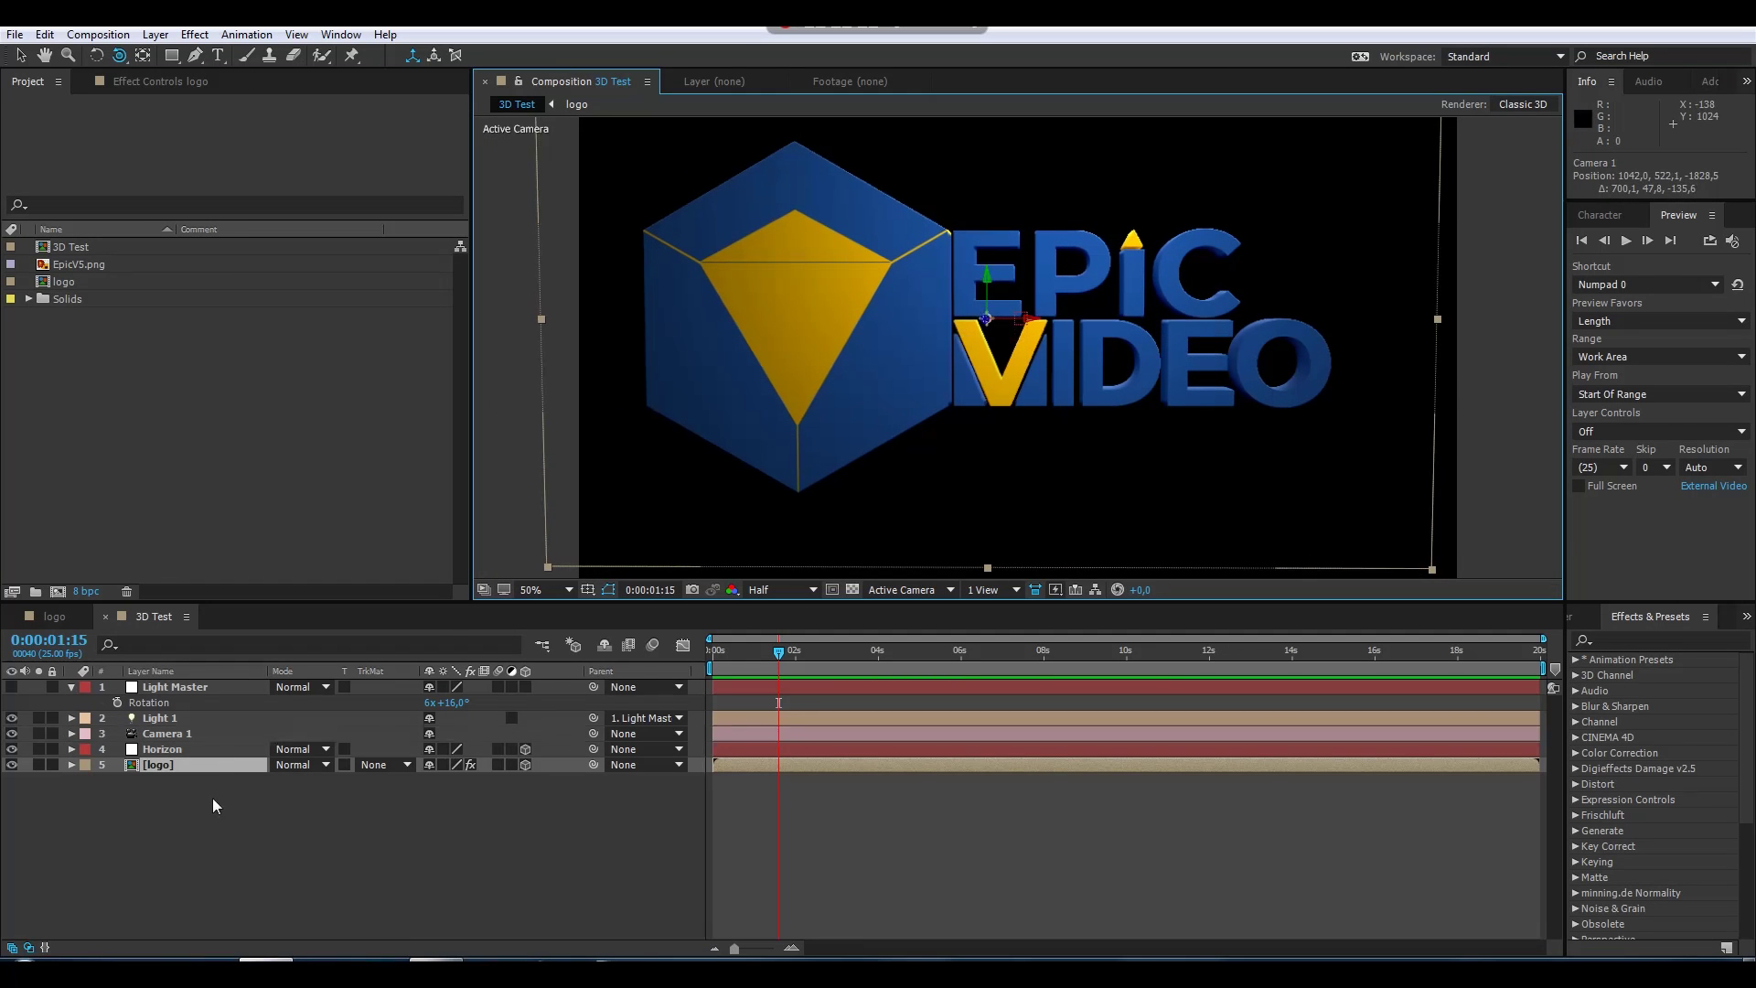
Create an HDTV 1080 25 composition and add the logo comp to it as a 3D layer
{"action": "left_click", "coordinate": [57, 591]}
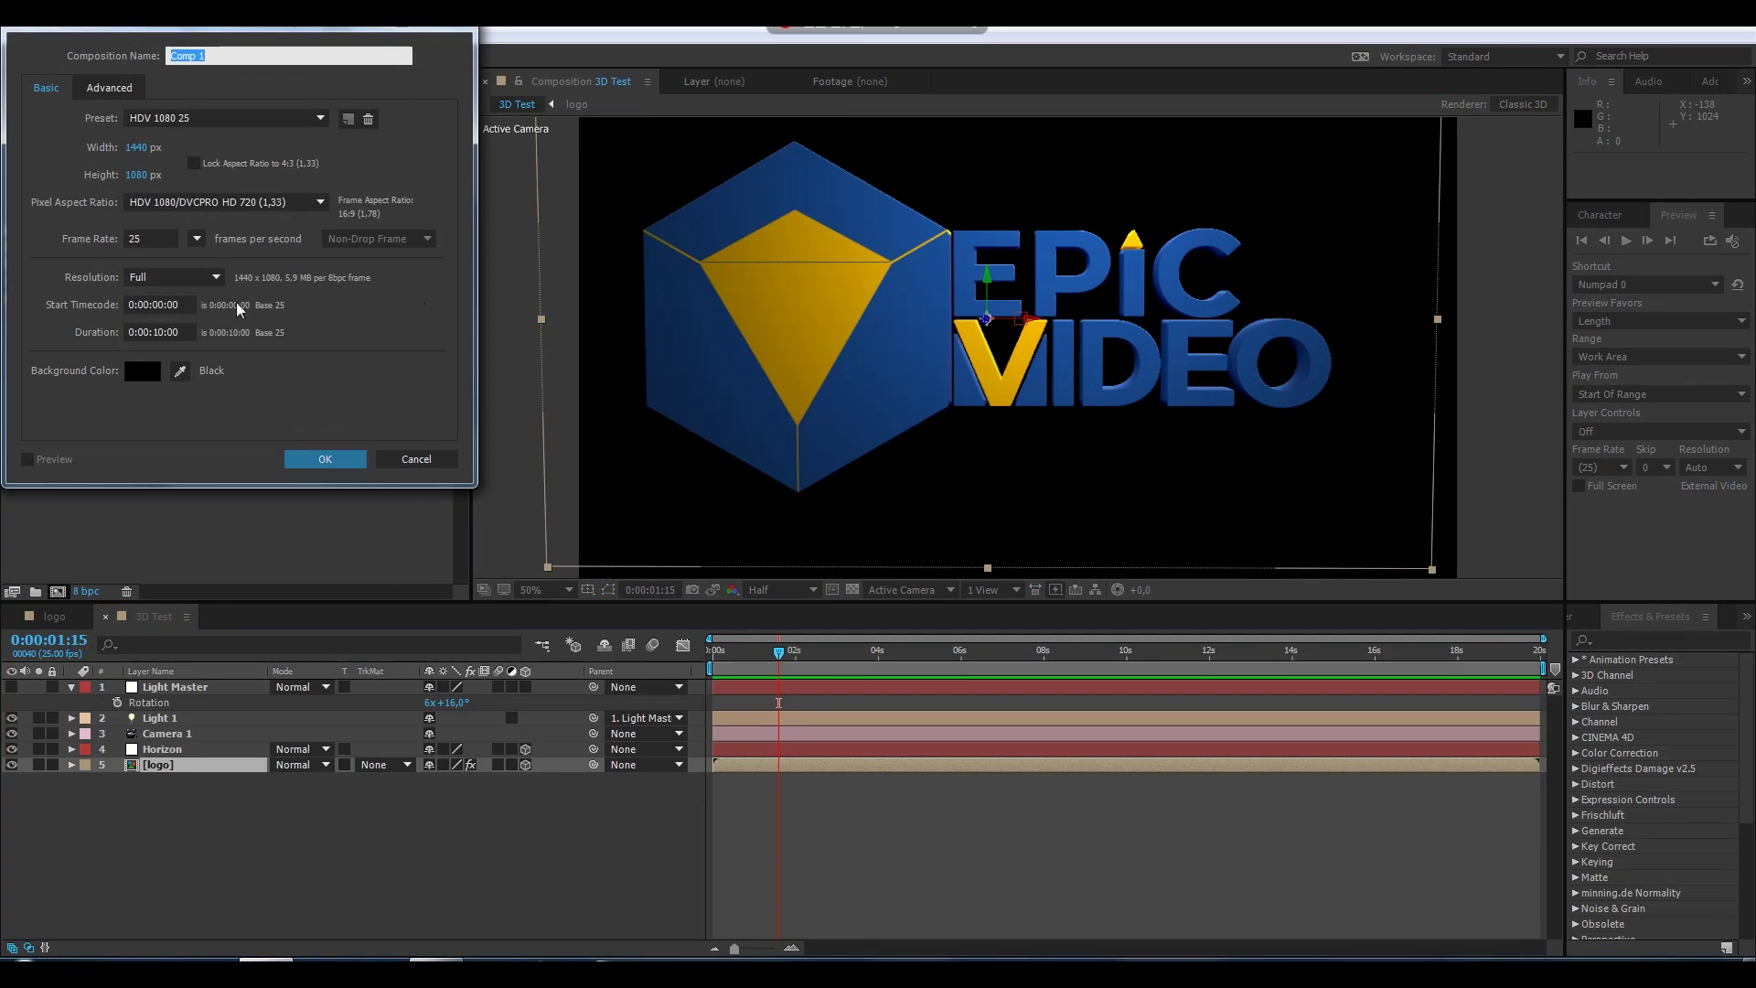
{"action": "left_click", "coordinate": [228, 118]}
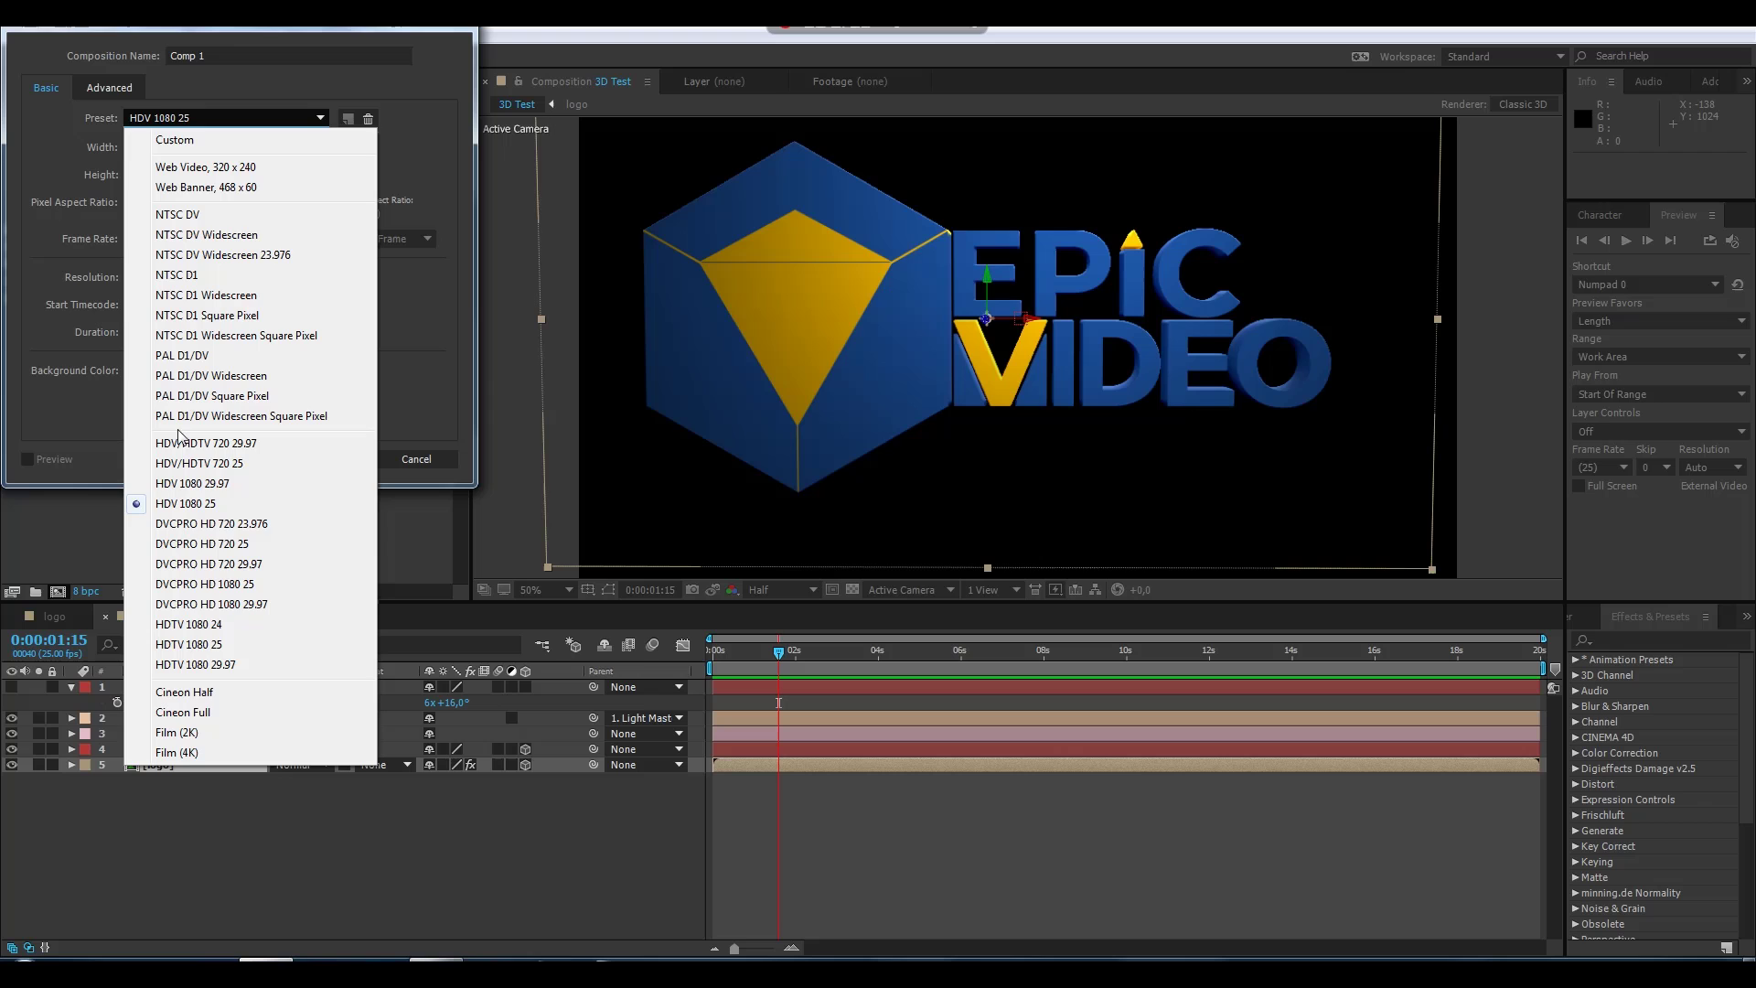
{"action": "left_click", "coordinate": [227, 644]}
{"action": "left_click", "coordinate": [324, 459]}
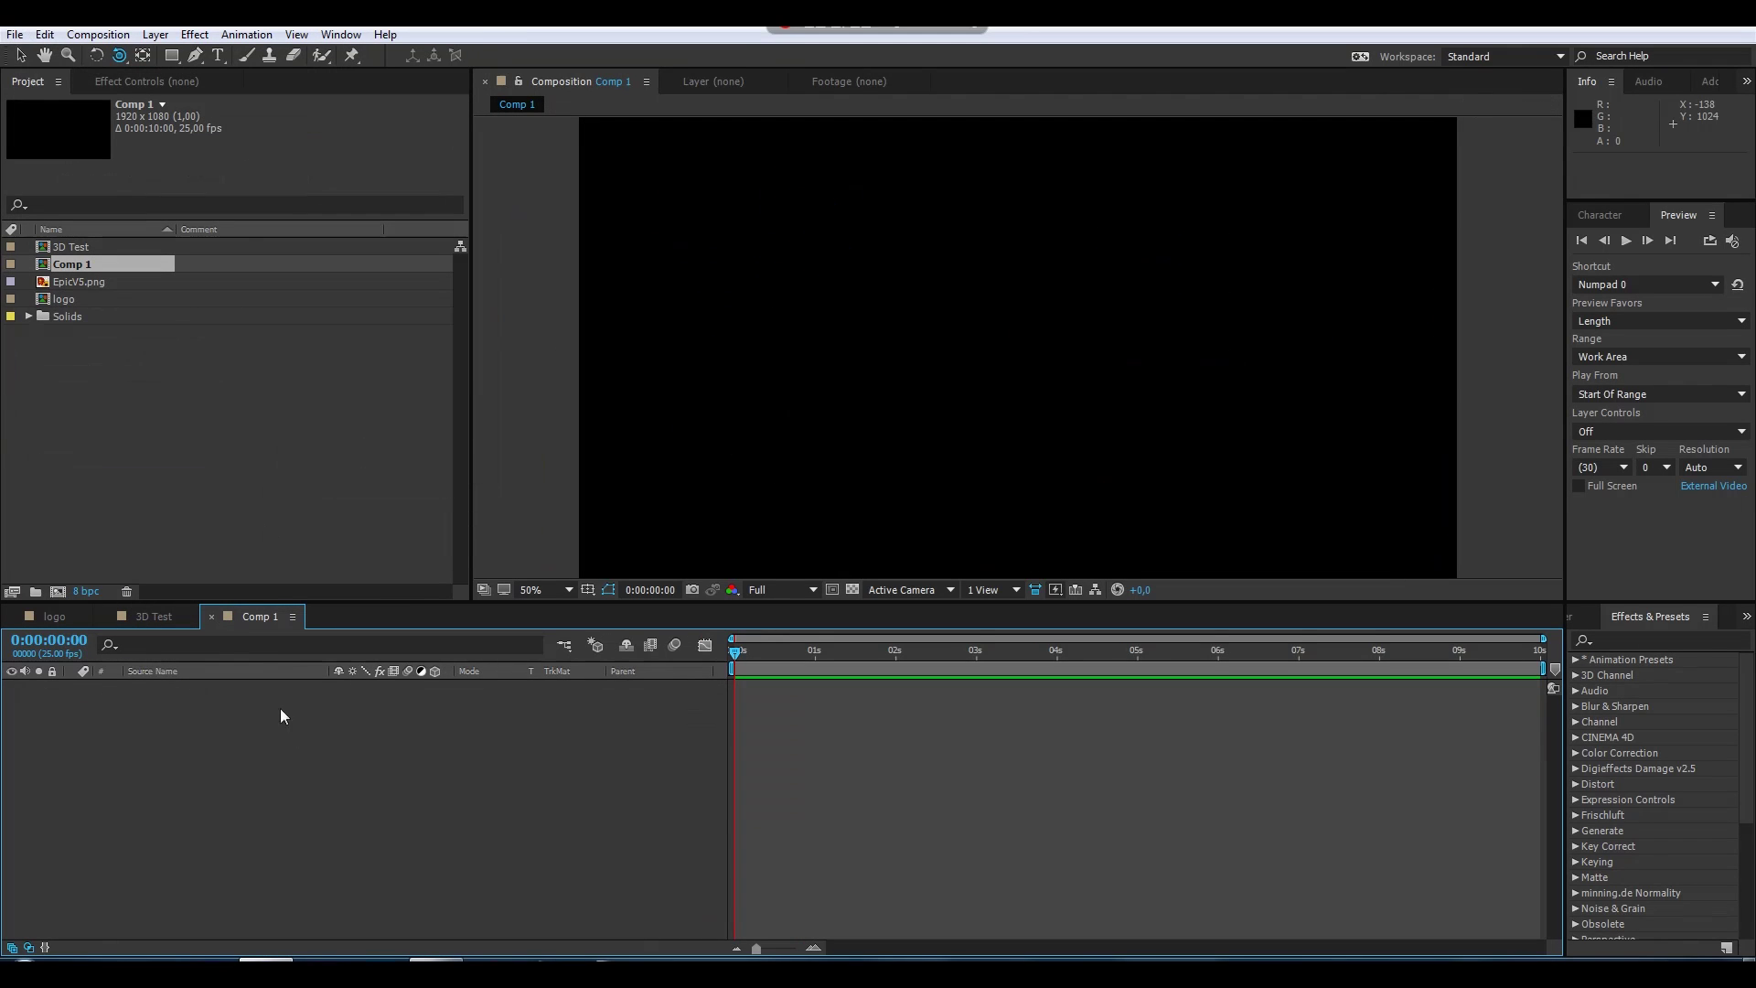
{"action": "left_click_drag", "start_coordinate": [62, 298], "coordinate": [147, 759]}
{"action": "left_click", "coordinate": [433, 687]}
Add a new Camera 1 and reset its transform so it views the logo head-on
{"action": "right_click", "coordinate": [538, 751]}
{"action": "mouse_move", "coordinate": [585, 762]}
{"action": "left_click", "coordinate": [810, 849]}
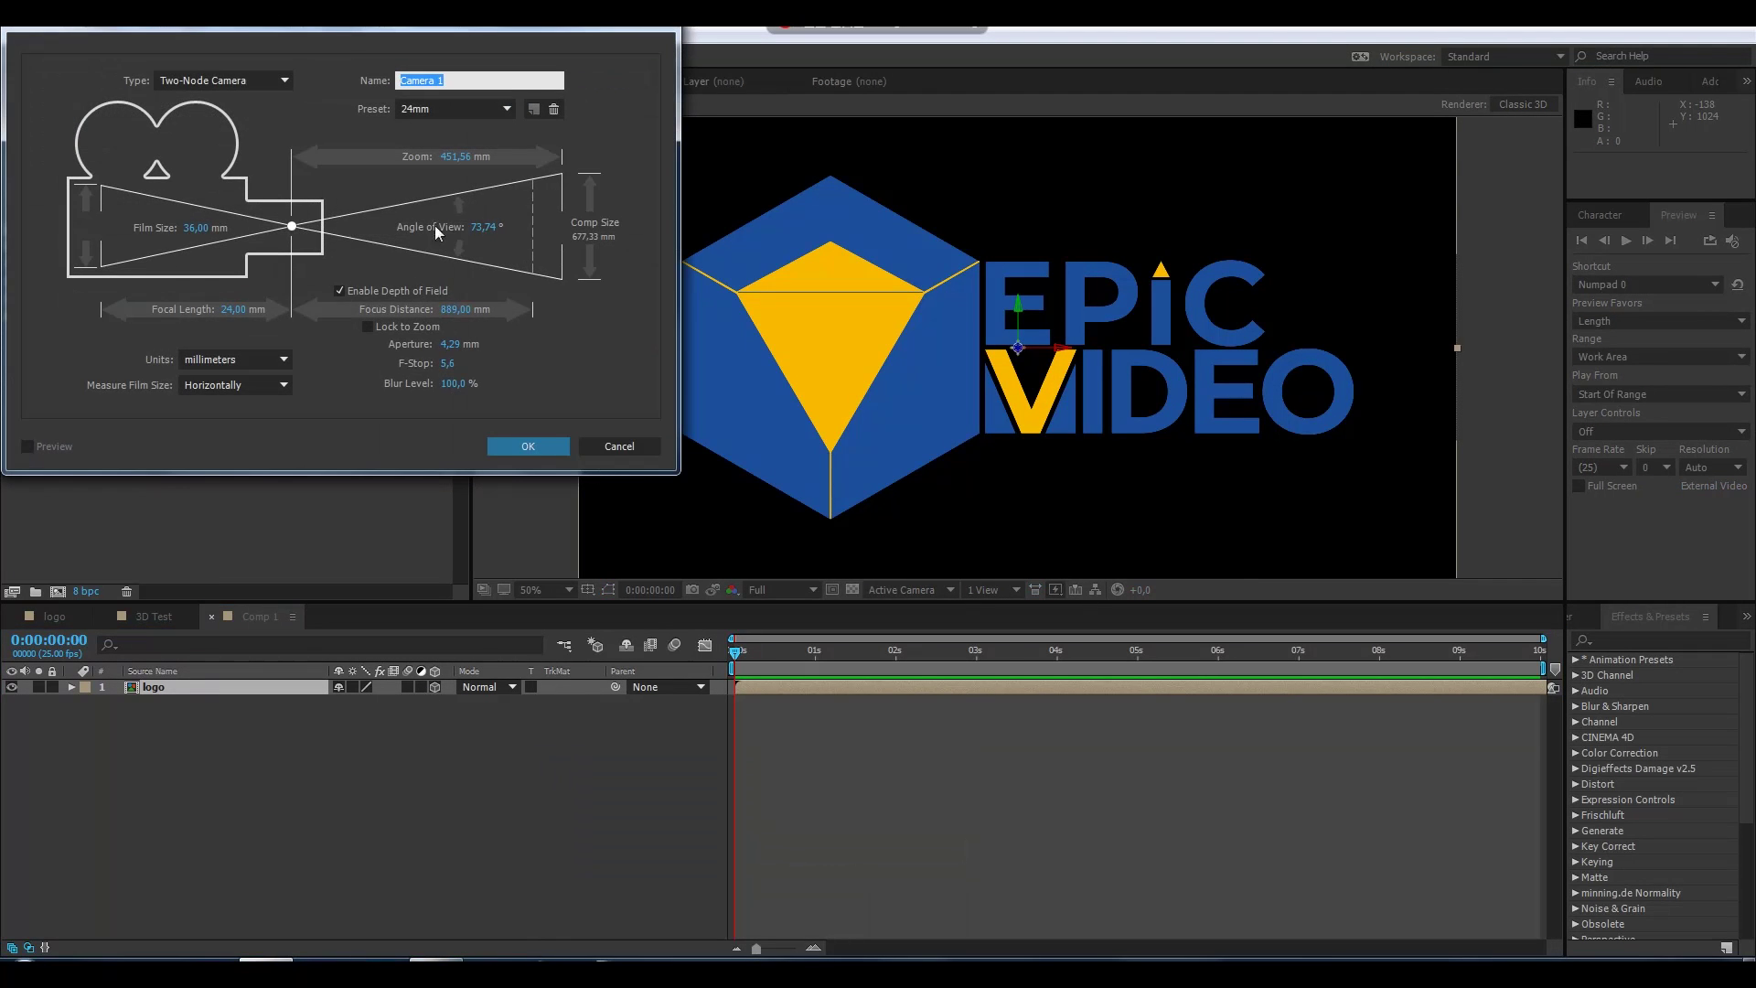
{"action": "left_click", "coordinate": [523, 443]}
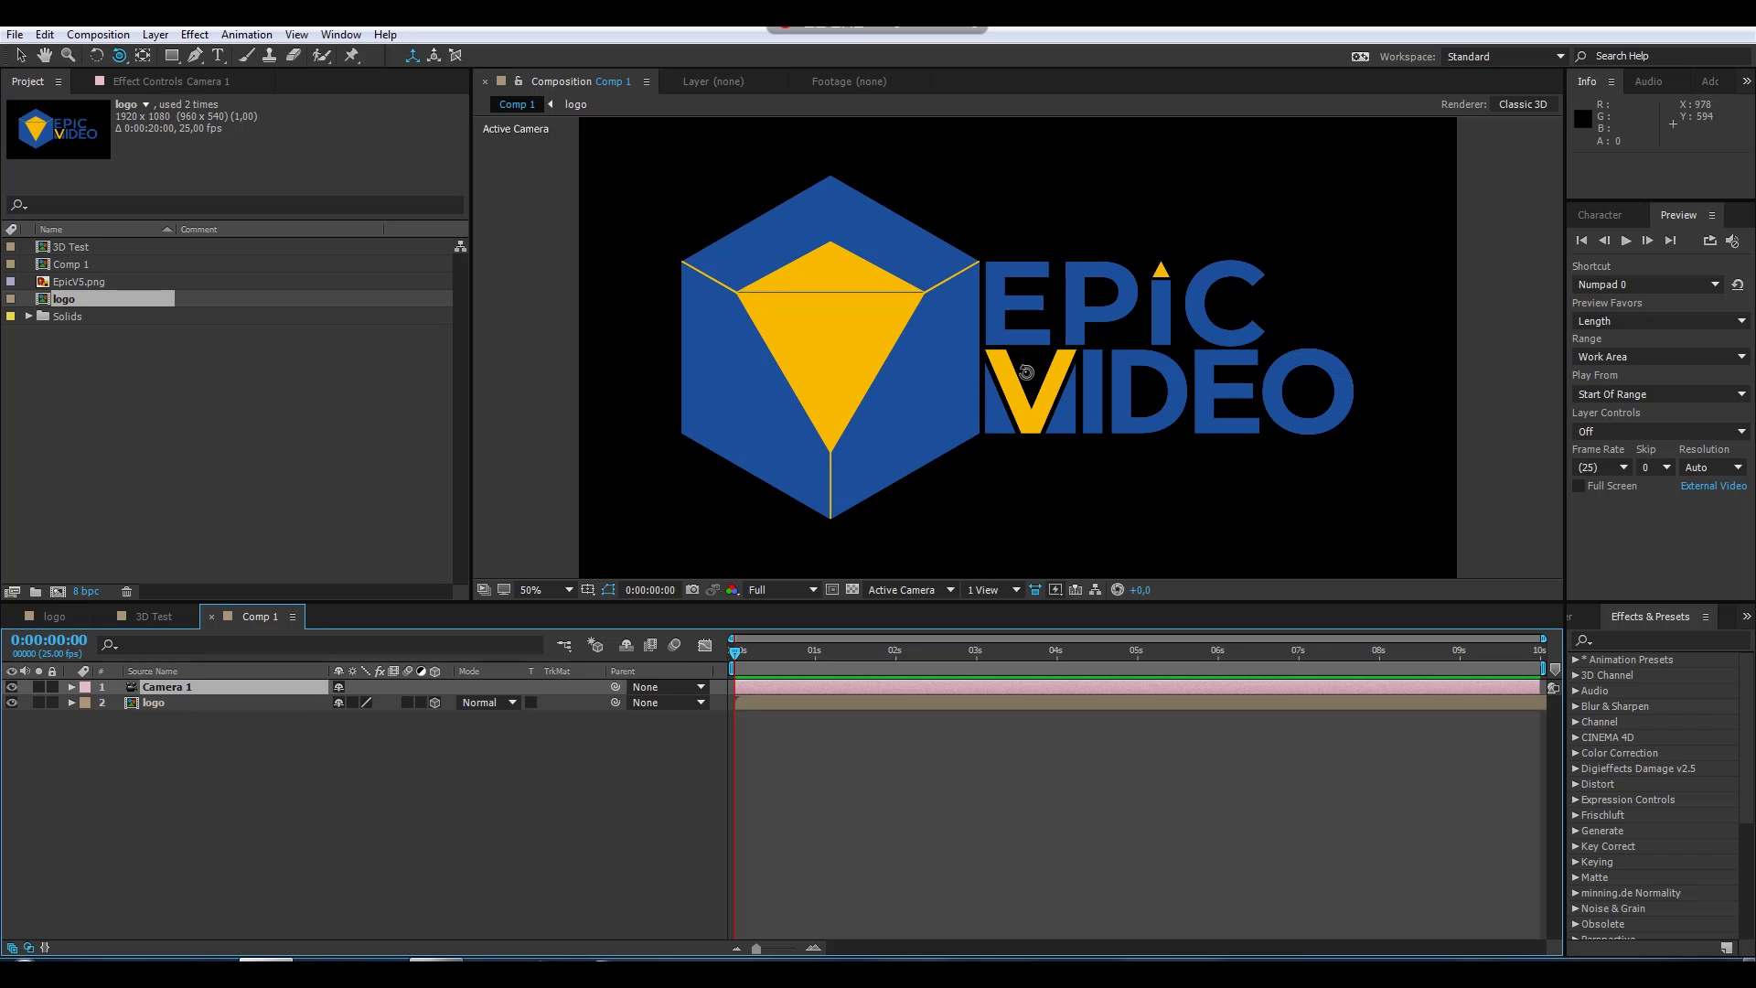
{"action": "left_click_drag", "start_coordinate": [1024, 373], "coordinate": [978, 313]}
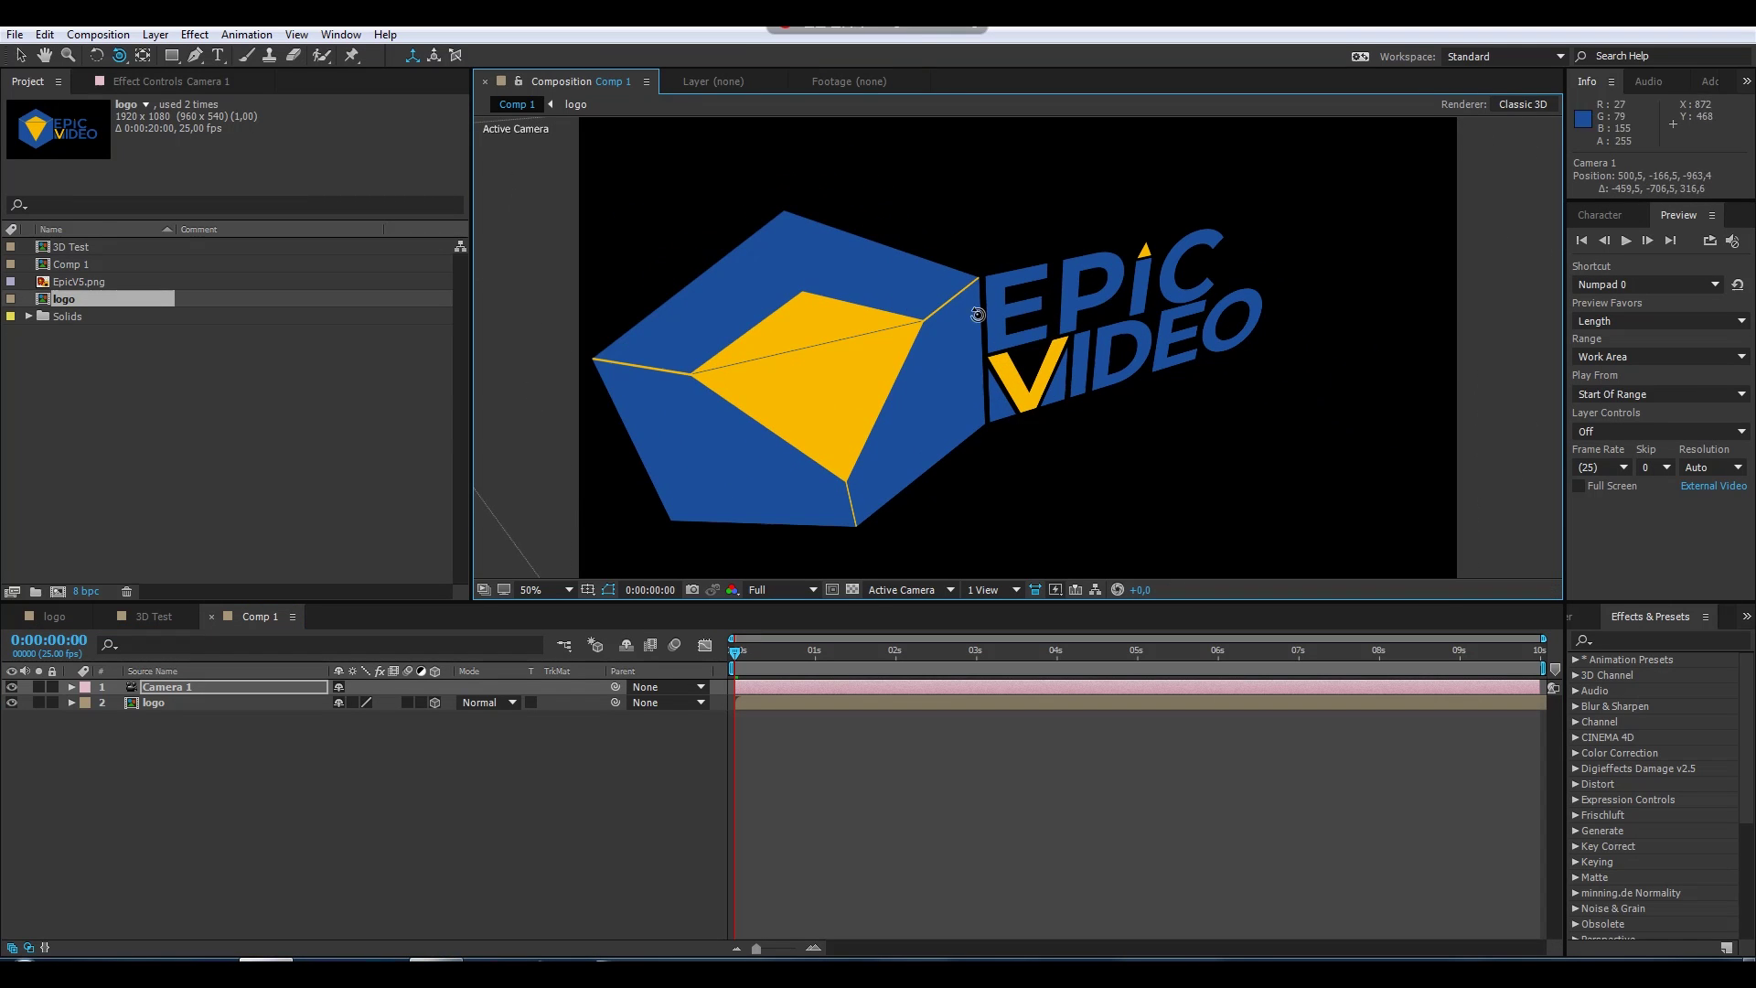
{"action": "left_click", "coordinate": [185, 704]}
{"action": "right_click", "coordinate": [229, 691]}
{"action": "mouse_move", "coordinate": [275, 326]}
{"action": "left_click", "coordinate": [493, 323]}
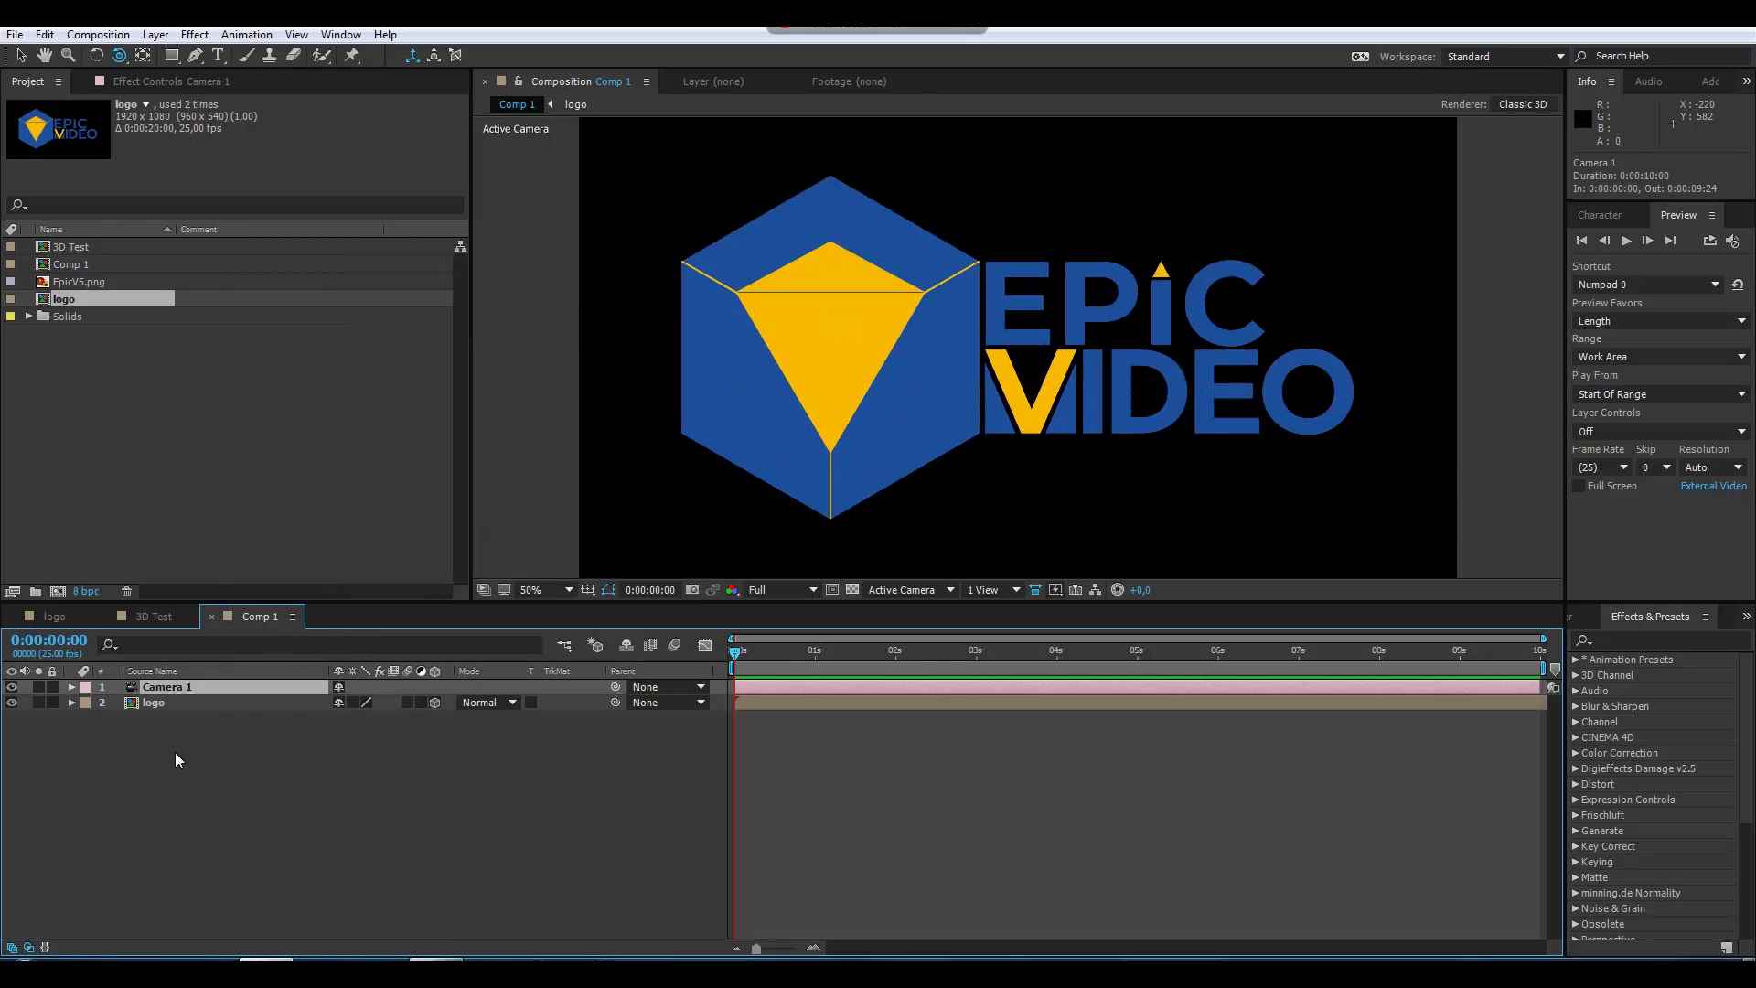
Search Effects & Presets for 'bevel' and apply Bevel Alpha to the logo layer
{"action": "left_click", "coordinate": [169, 704]}
{"action": "left_click", "coordinate": [168, 83]}
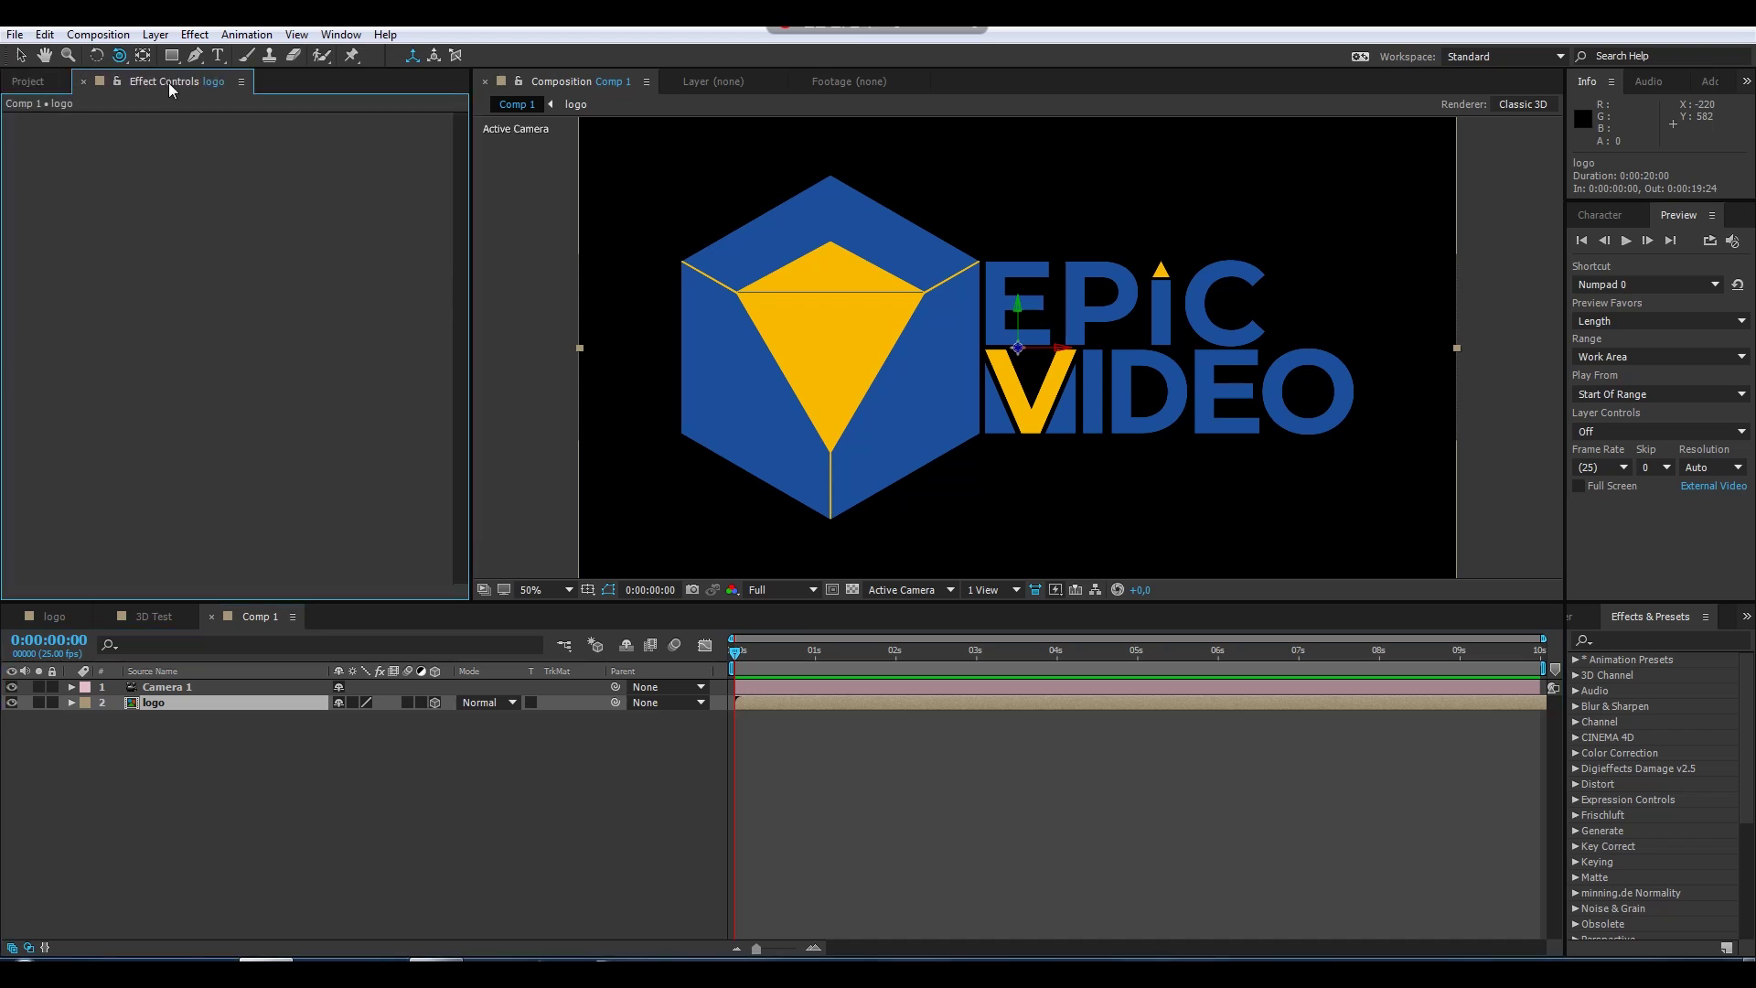
{"action": "left_click", "coordinate": [1679, 629]}
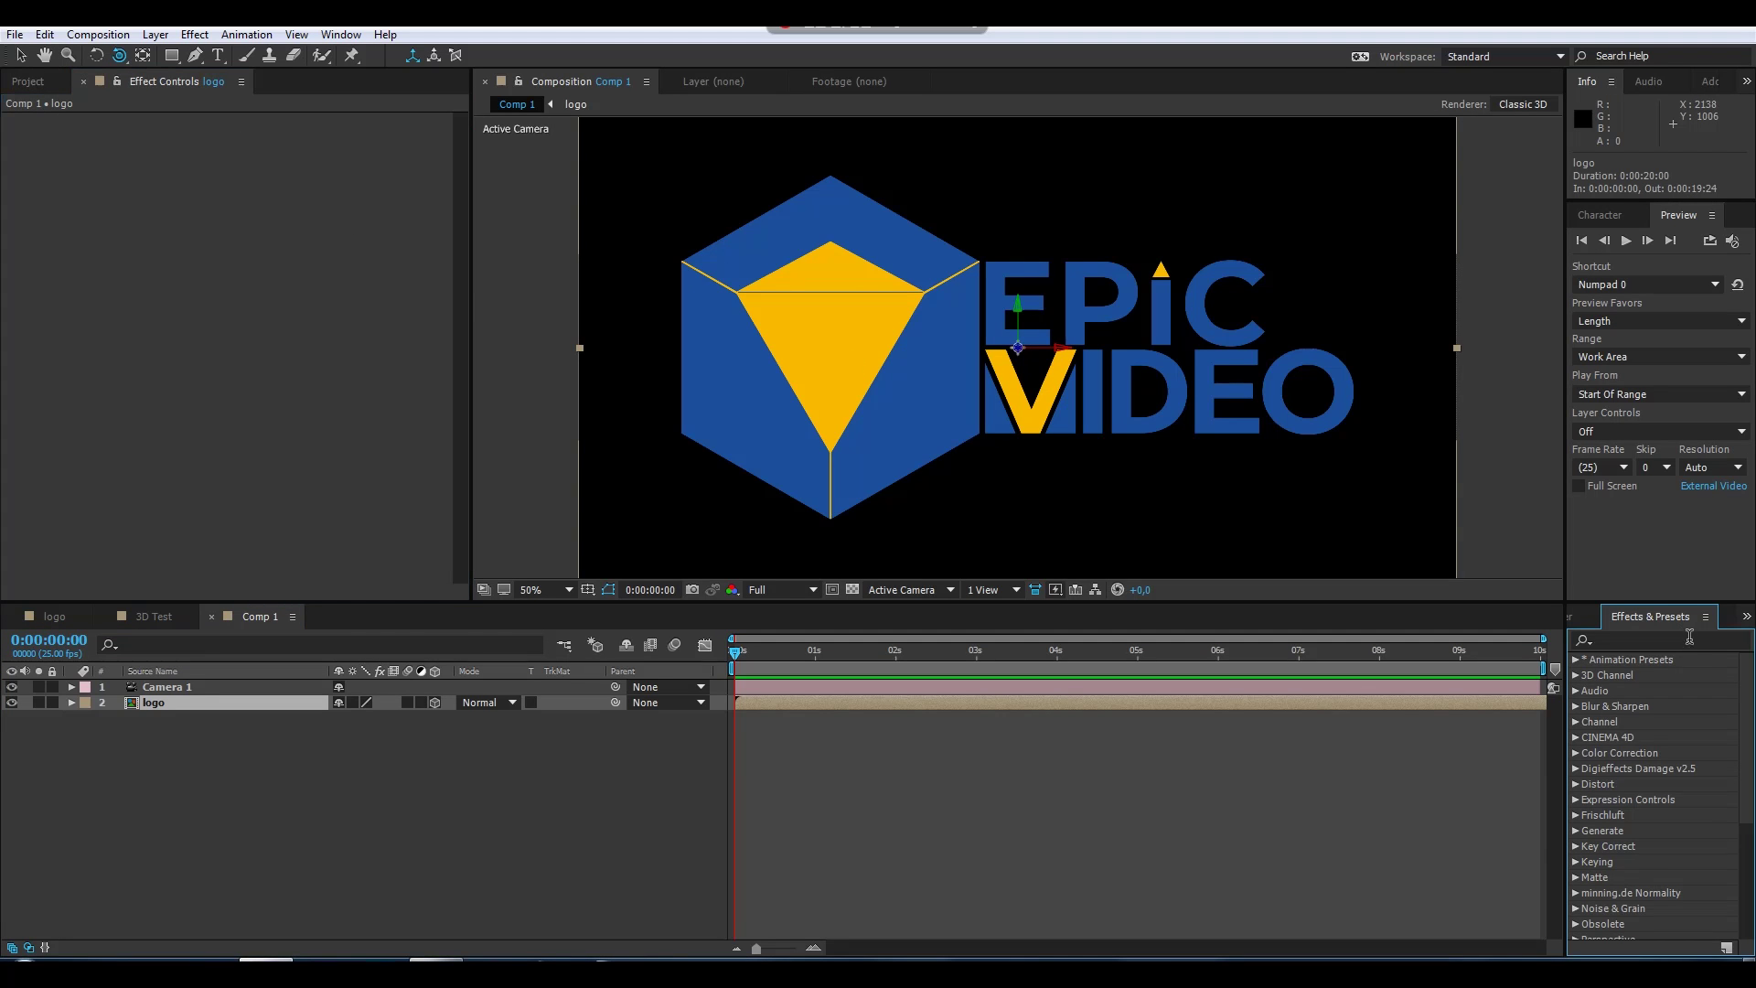
{"action": "left_click", "coordinate": [1687, 640]}
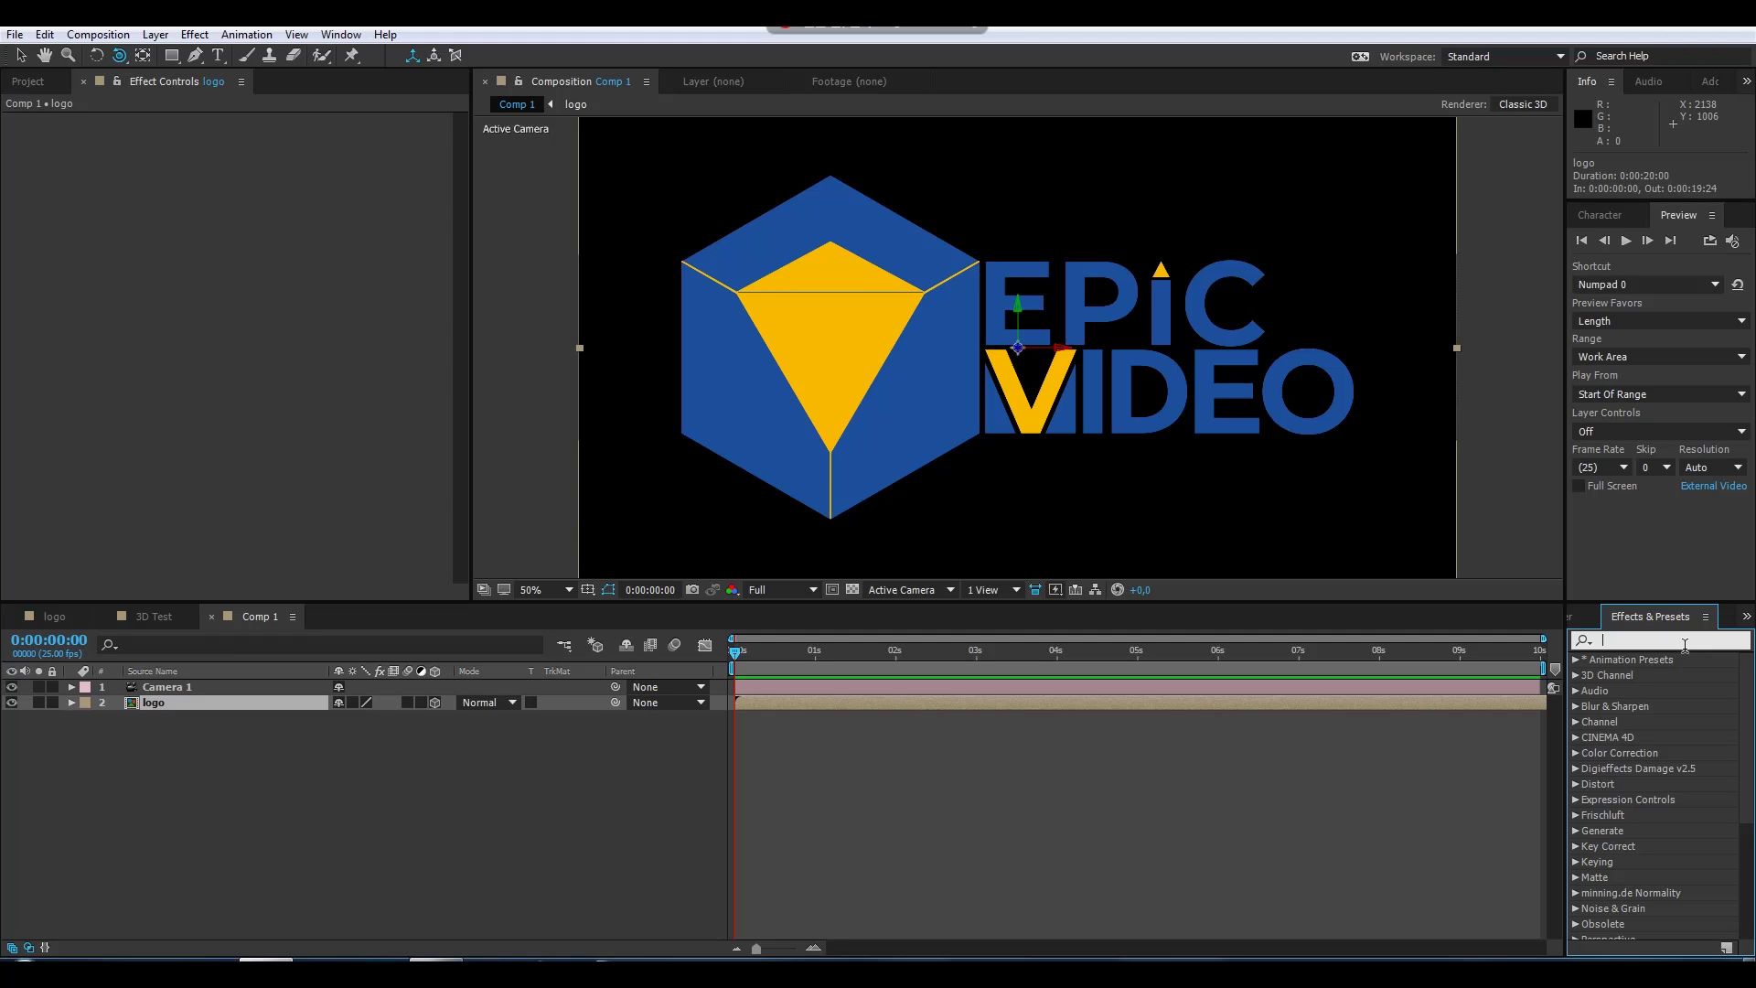
{"action": "type", "text": "bevel"}
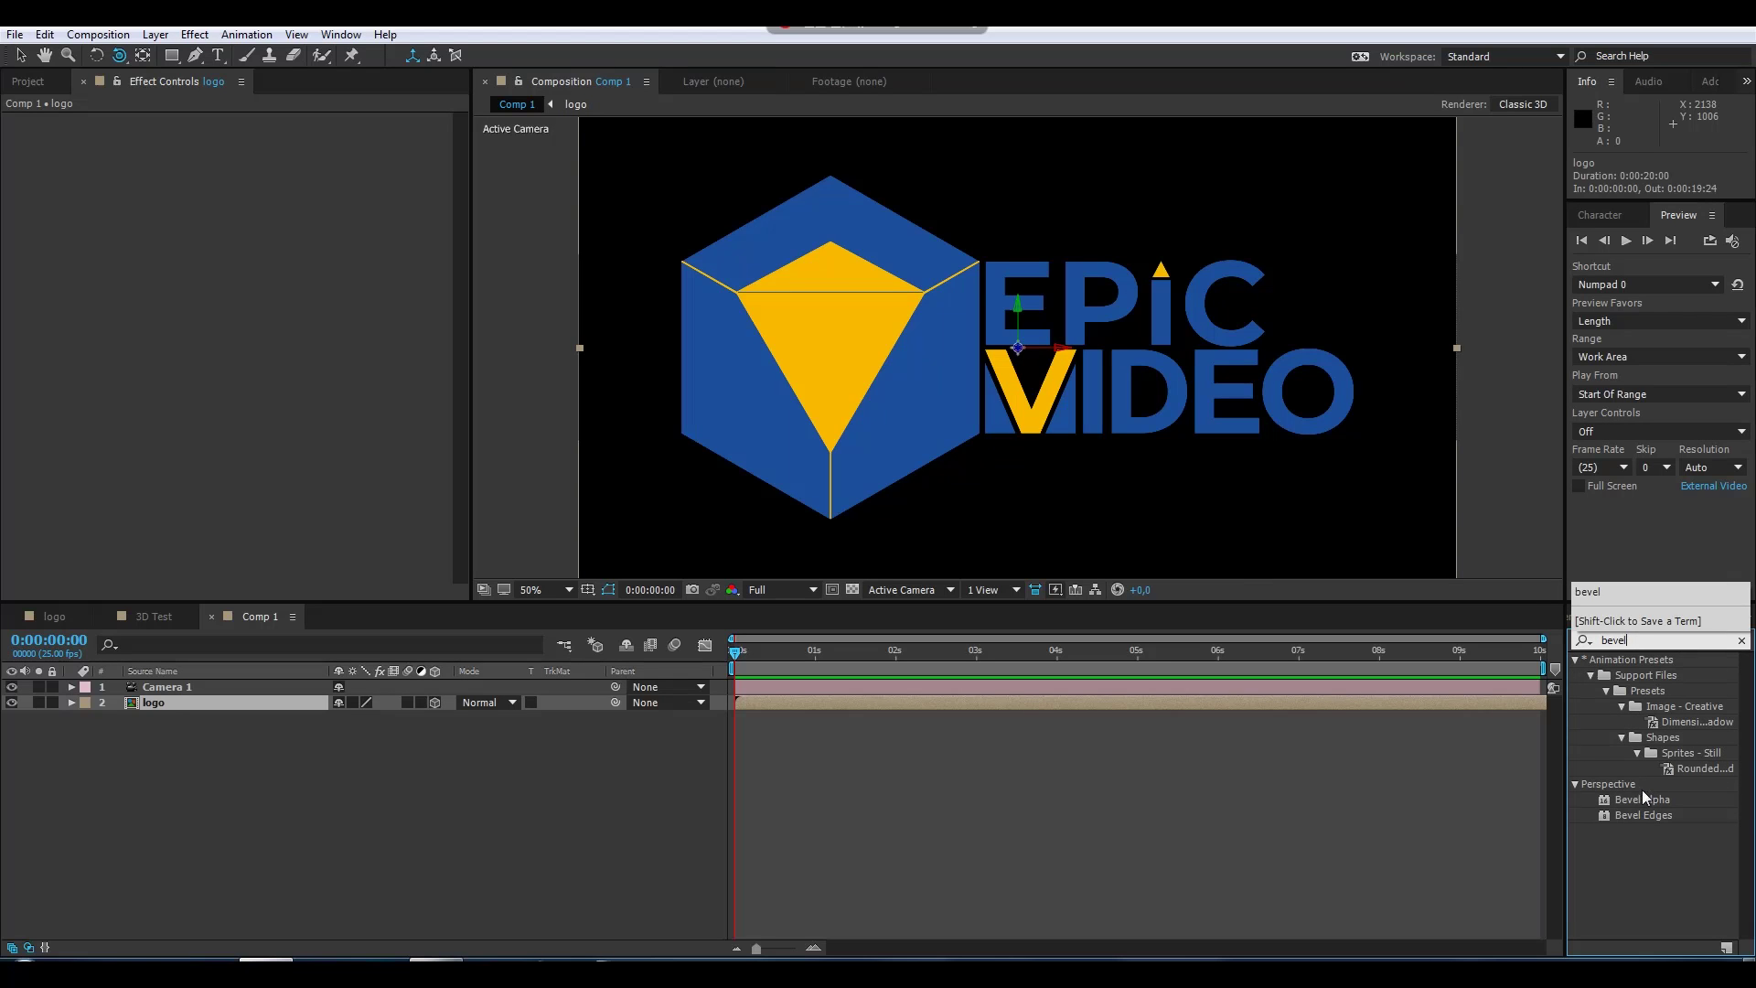
{"action": "left_click_drag", "start_coordinate": [1643, 801], "coordinate": [181, 706]}
Set the Bevel Alpha Light Angle to 0 degrees
{"action": "left_click_drag", "start_coordinate": [270, 156], "coordinate": [302, 153]}
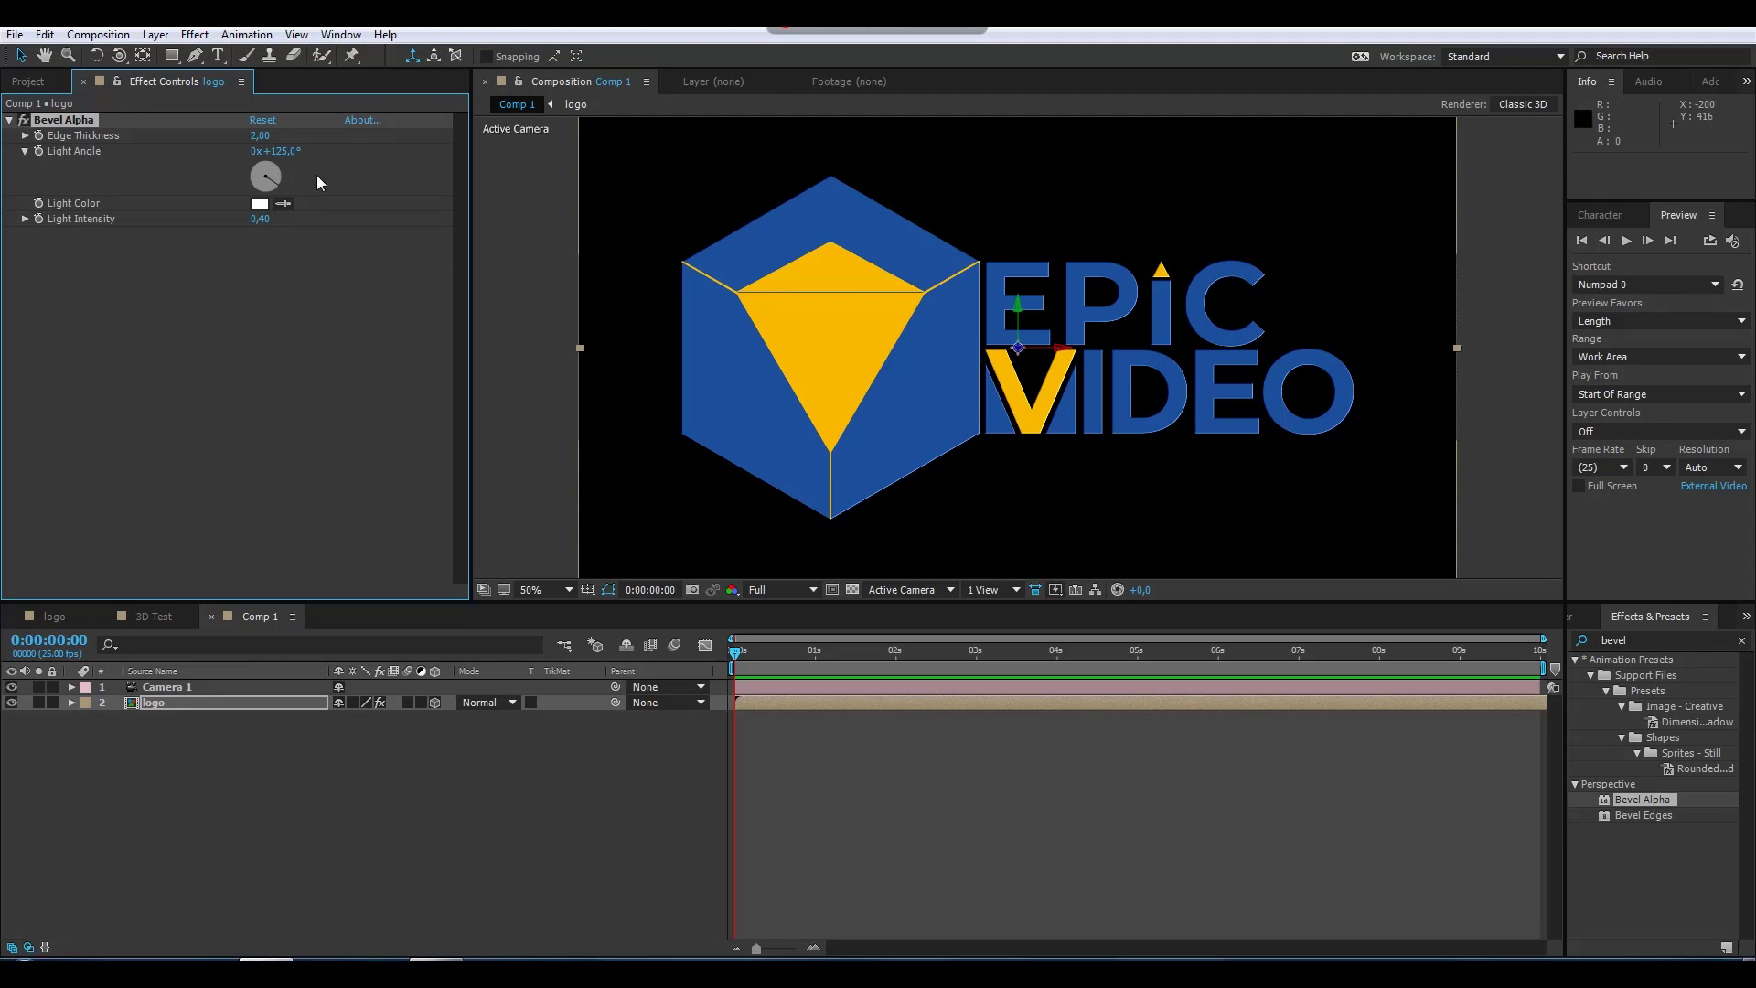
{"action": "left_click_drag", "start_coordinate": [286, 148], "coordinate": [485, 213]}
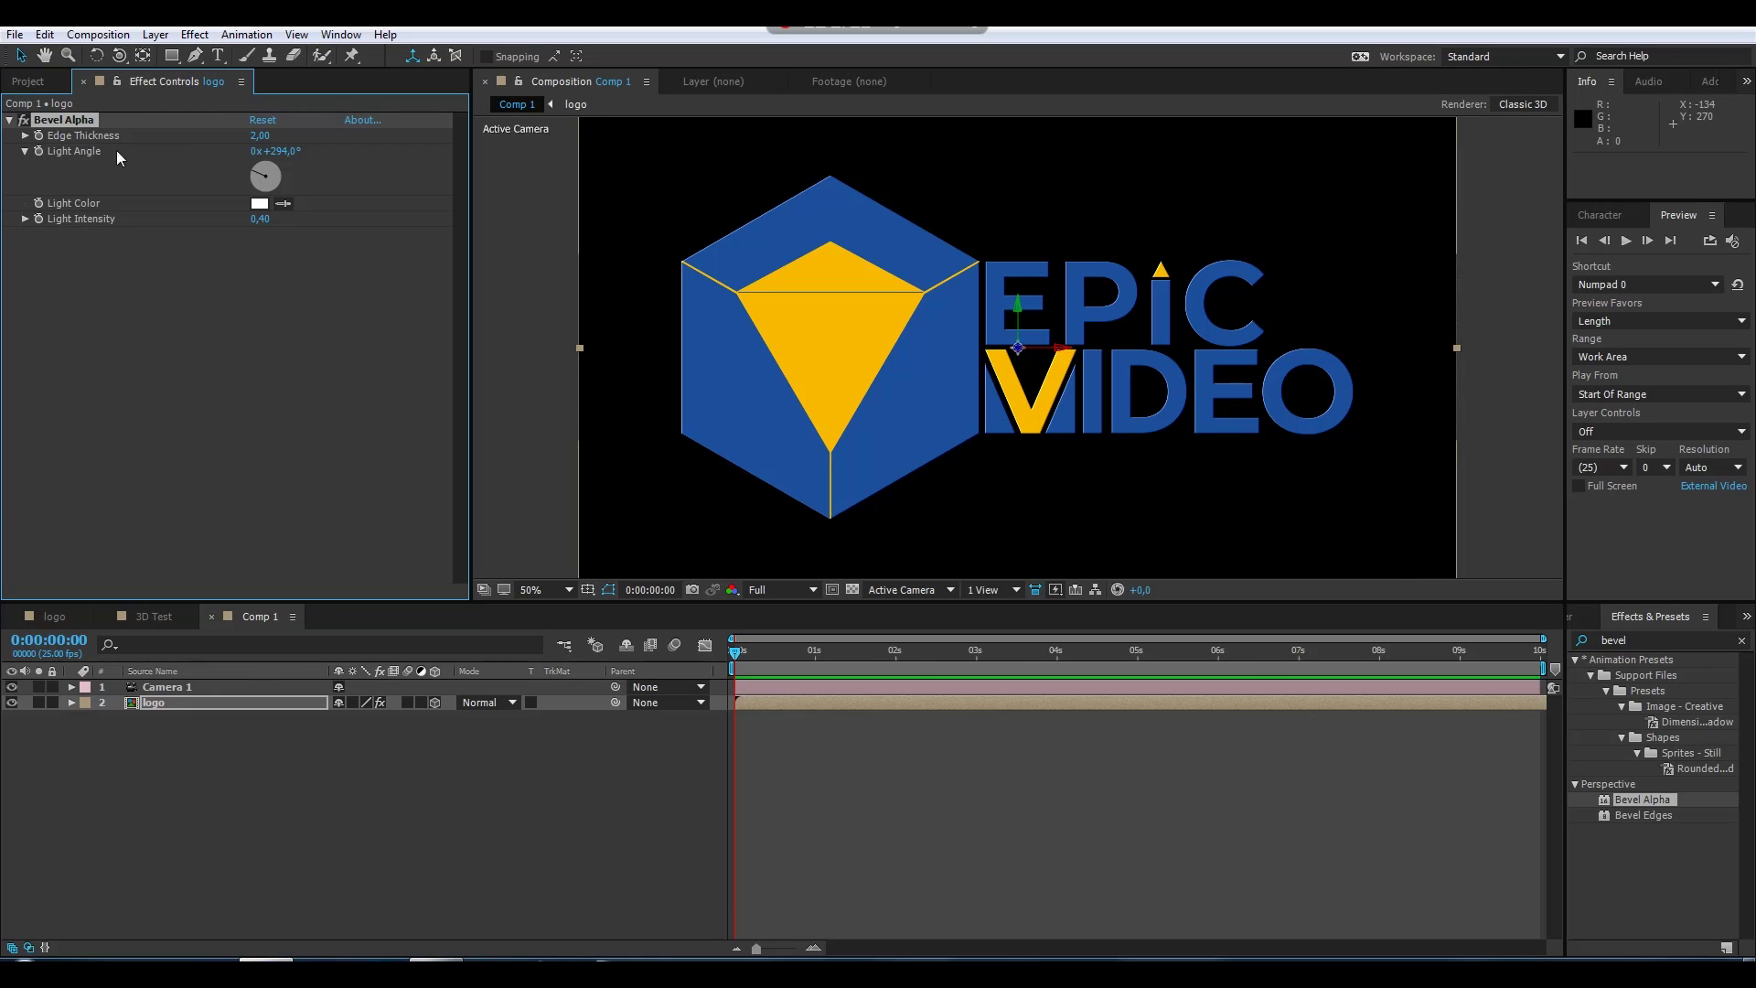
{"action": "left_click", "coordinate": [287, 150]}
{"action": "left_click", "coordinate": [352, 176]}
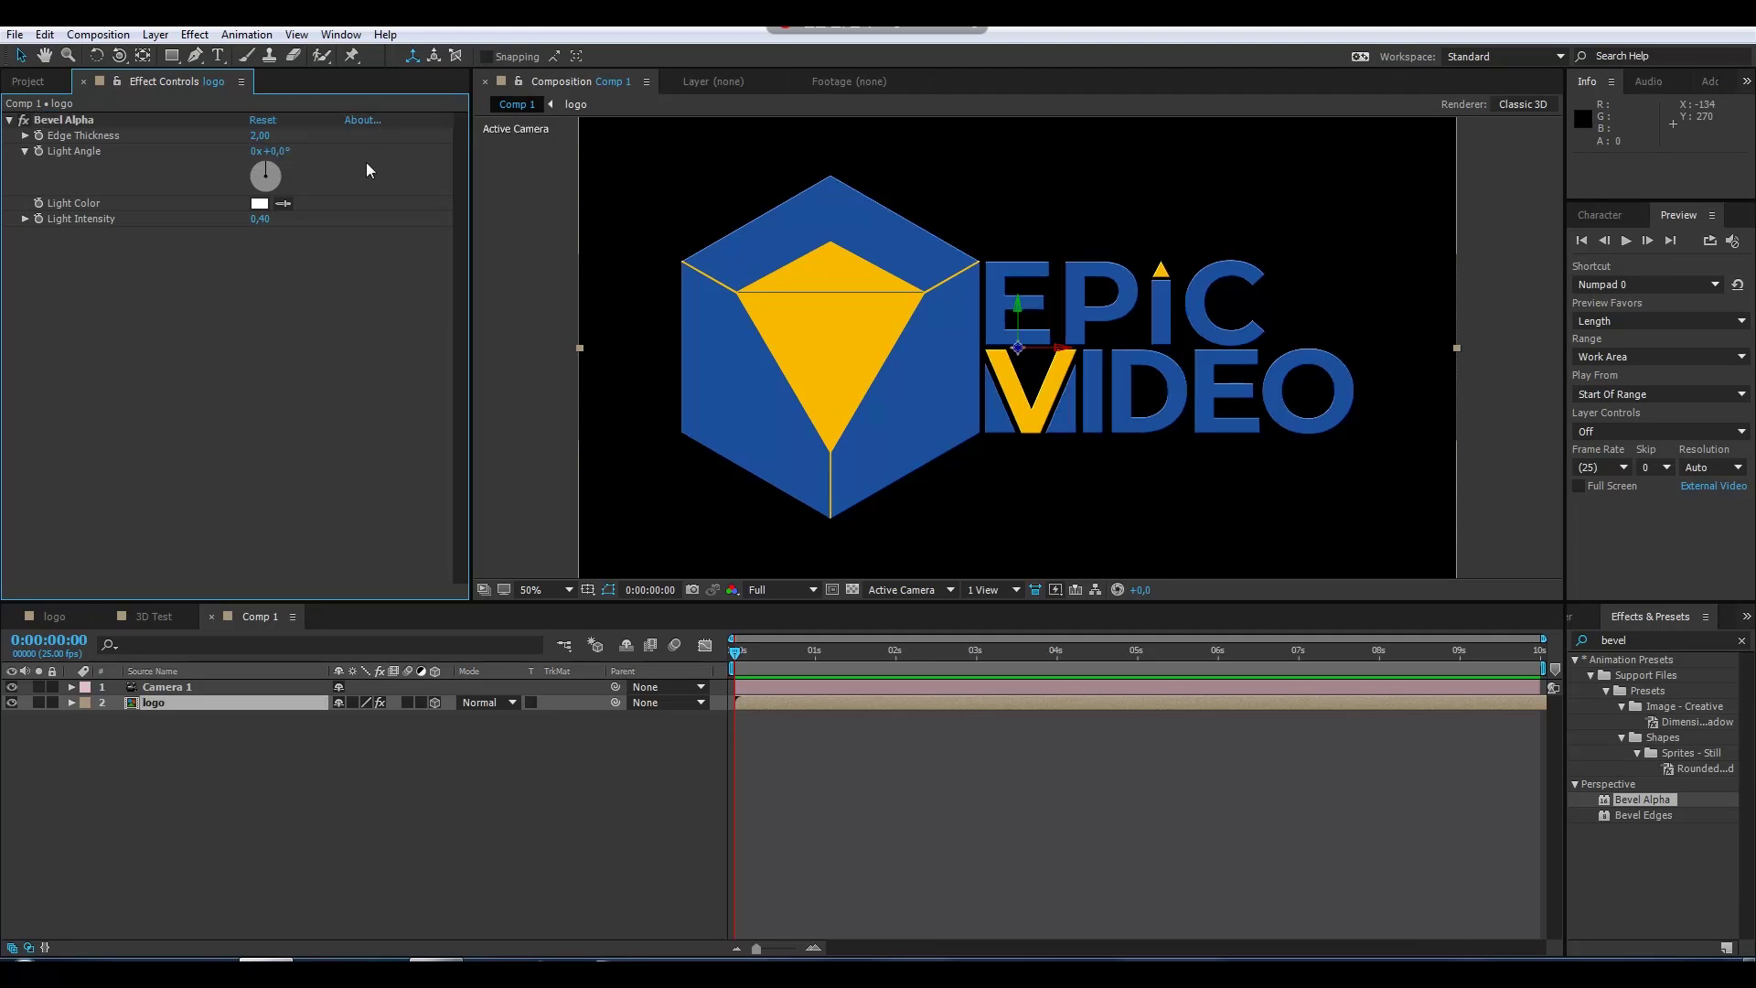
{"action": "left_click", "coordinate": [1629, 640]}
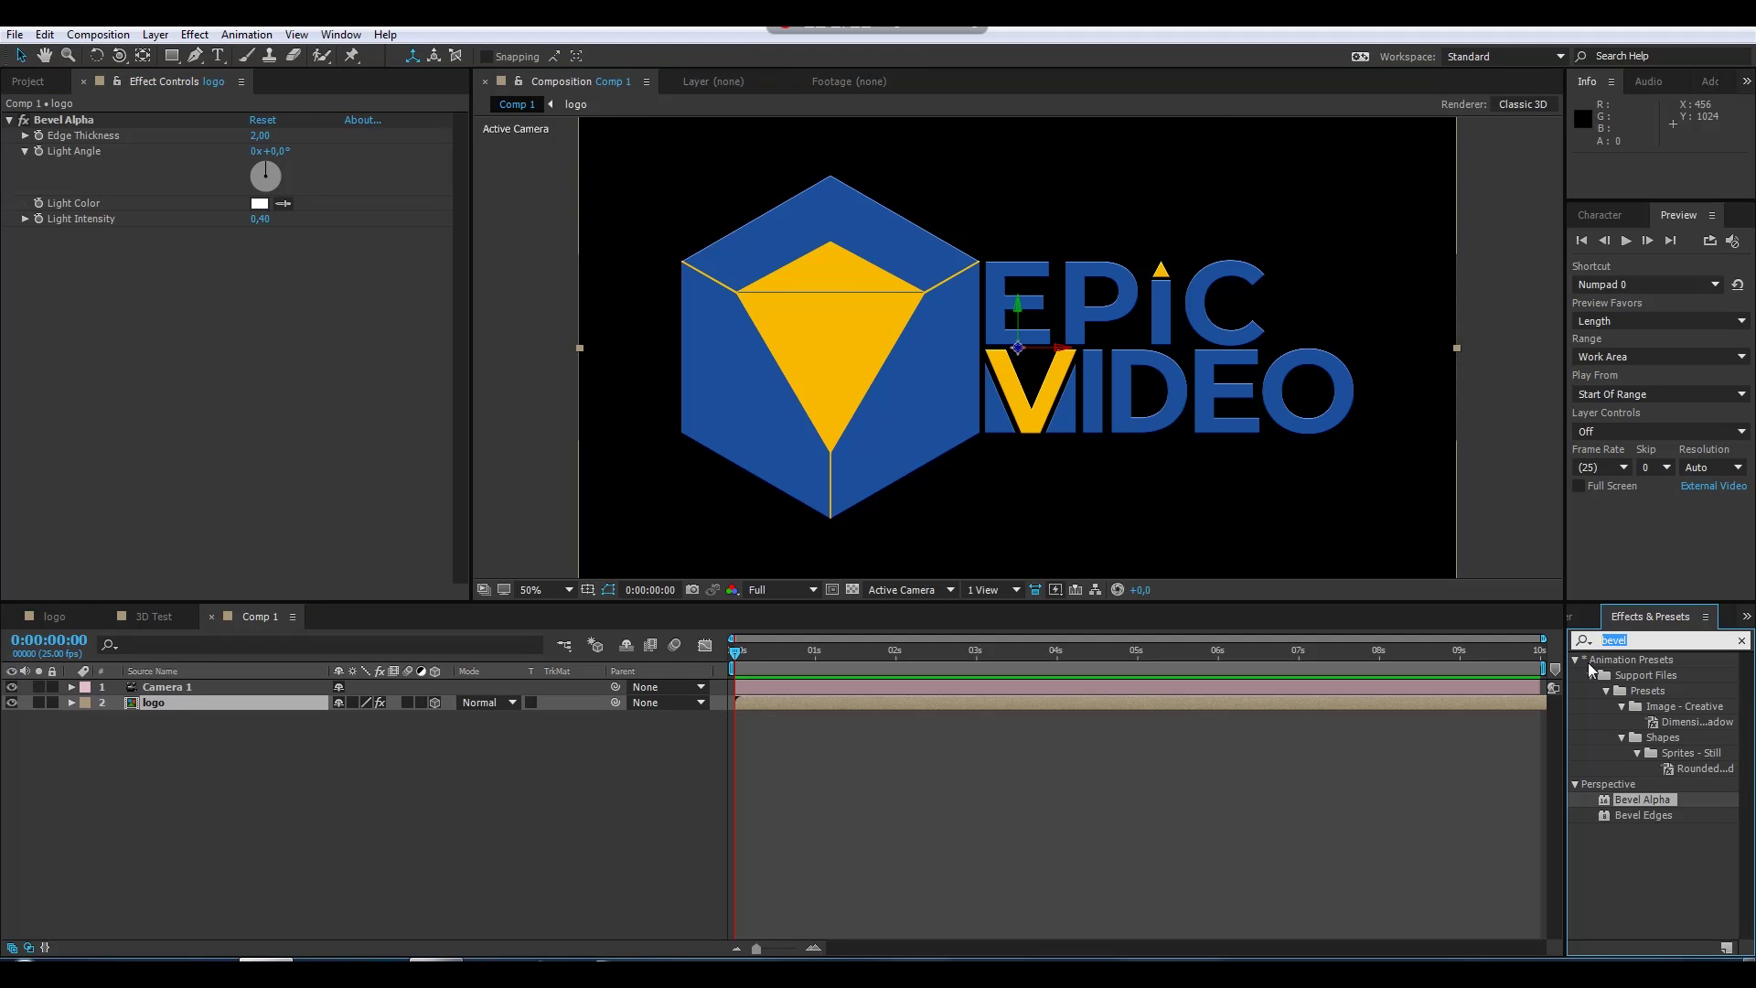
Apply CC Radial Blur to the logo, raise Amount to about 17 and set Type to Fading Zoom
{"action": "type", "text": "cc "}
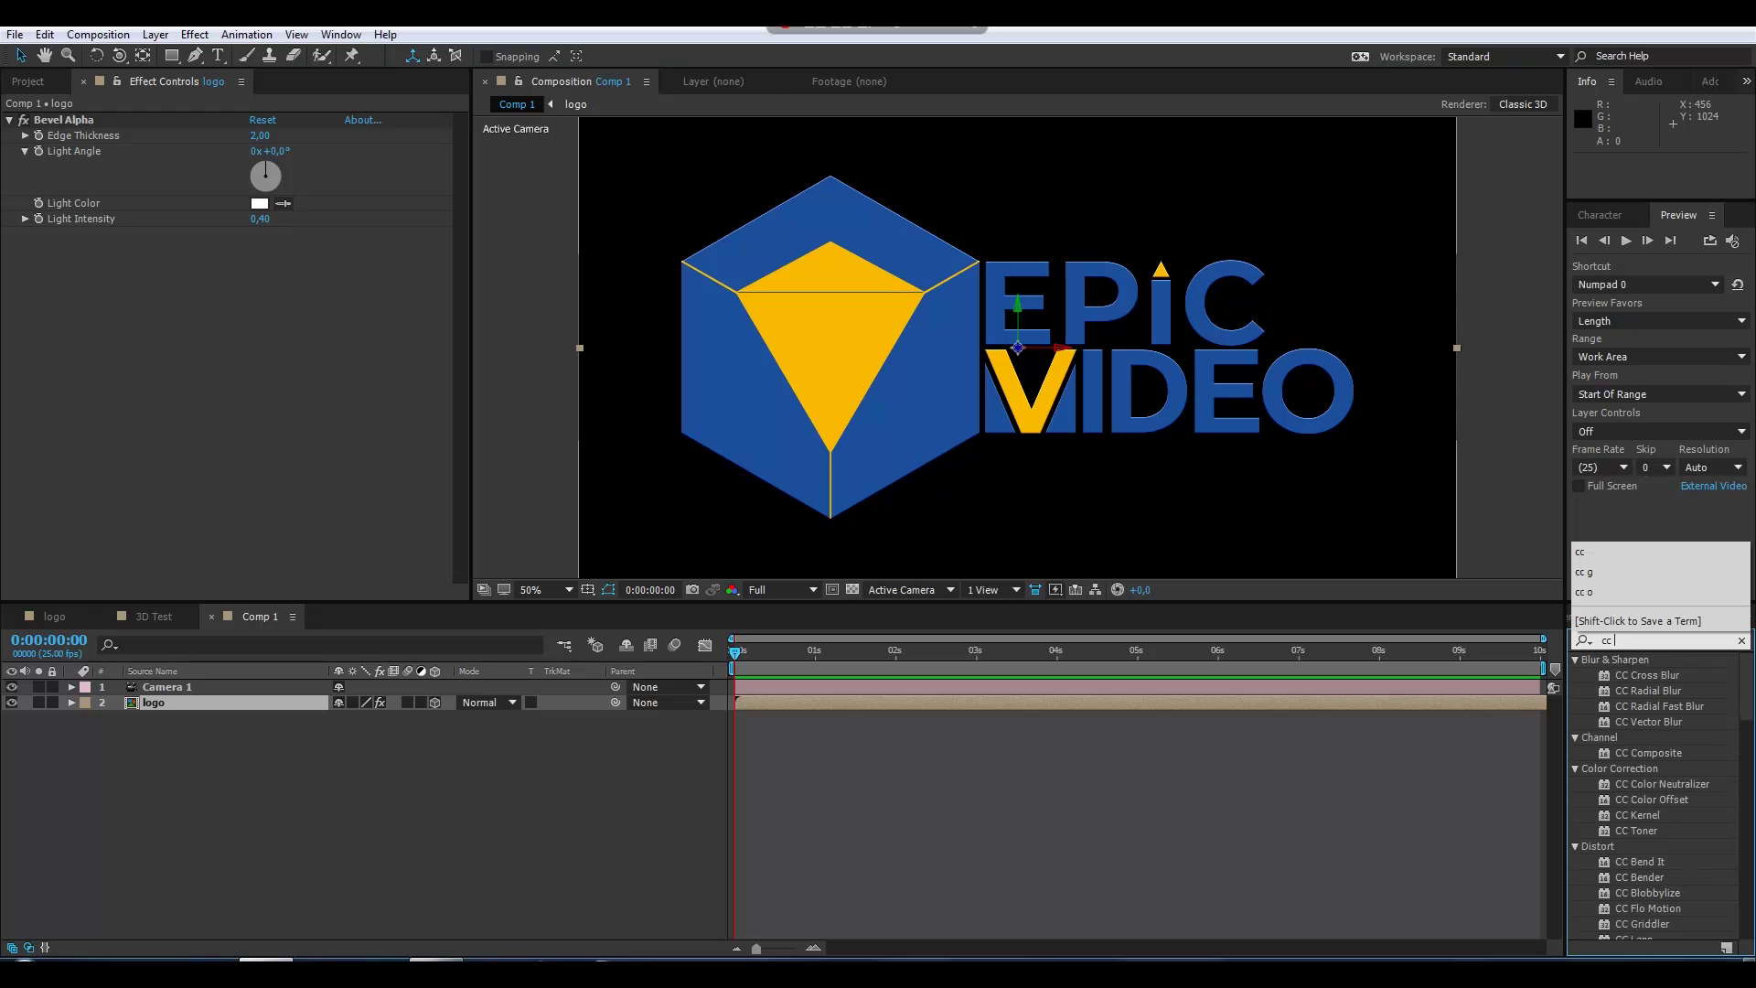
{"action": "type", "text": "radi"}
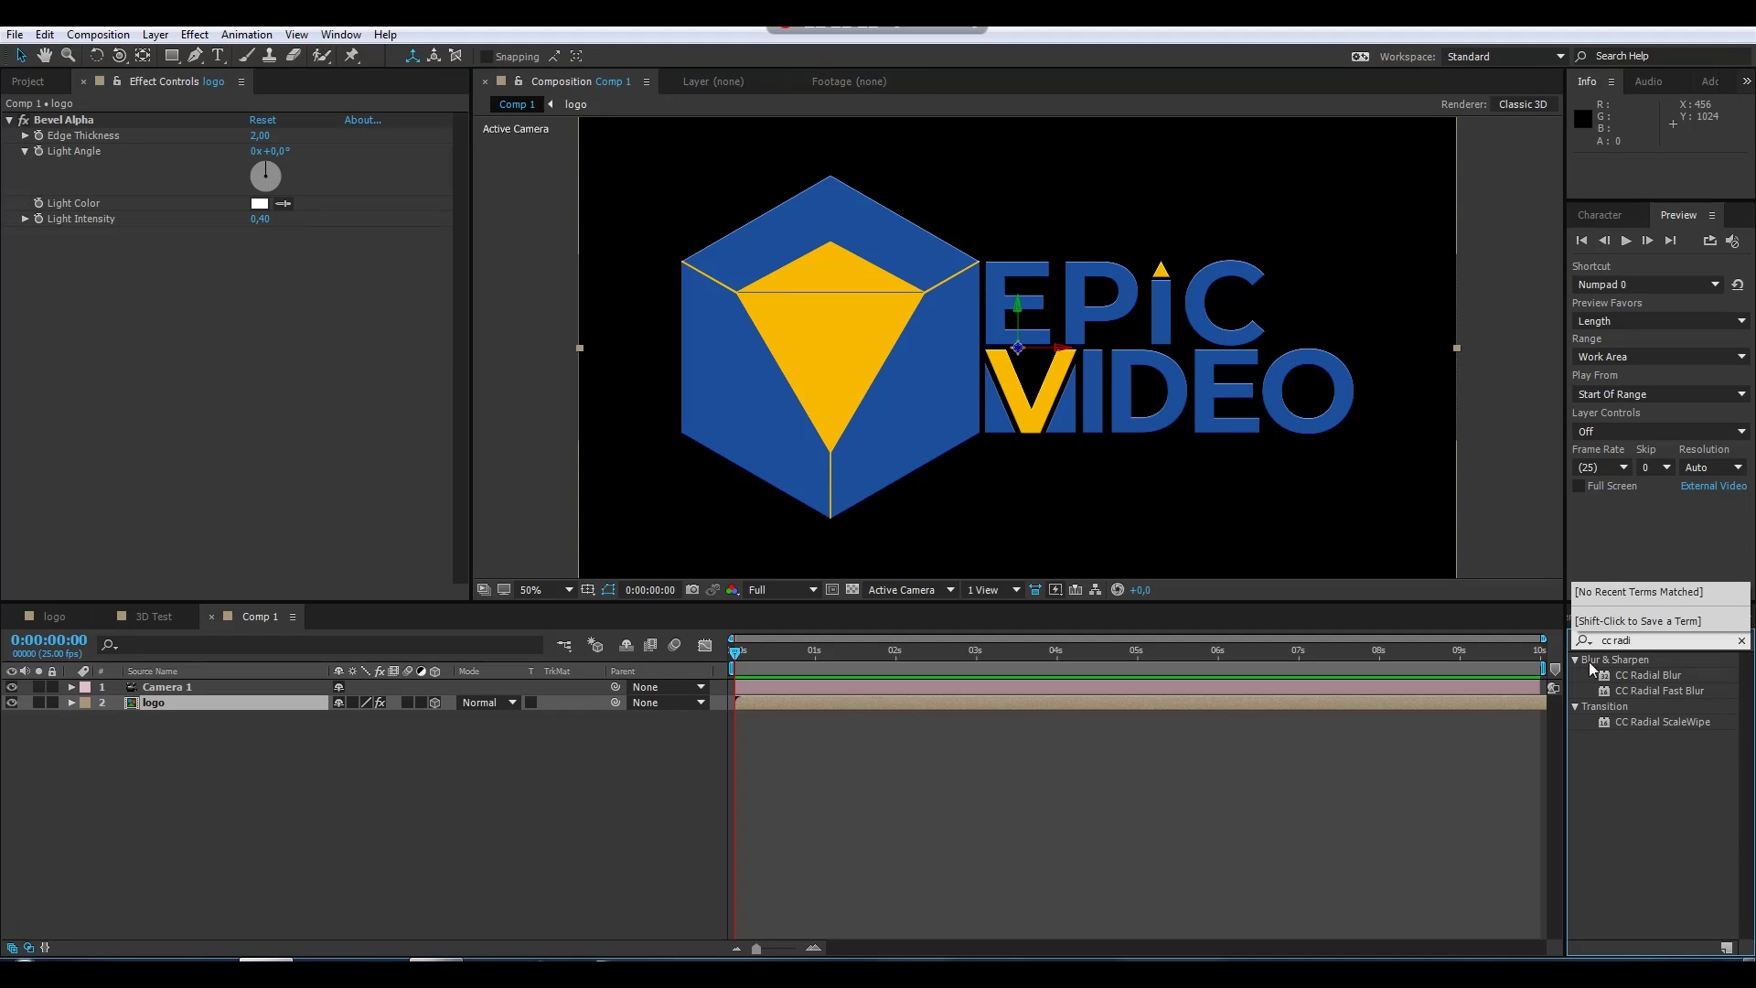
{"action": "left_click_drag", "start_coordinate": [1664, 679], "coordinate": [158, 277]}
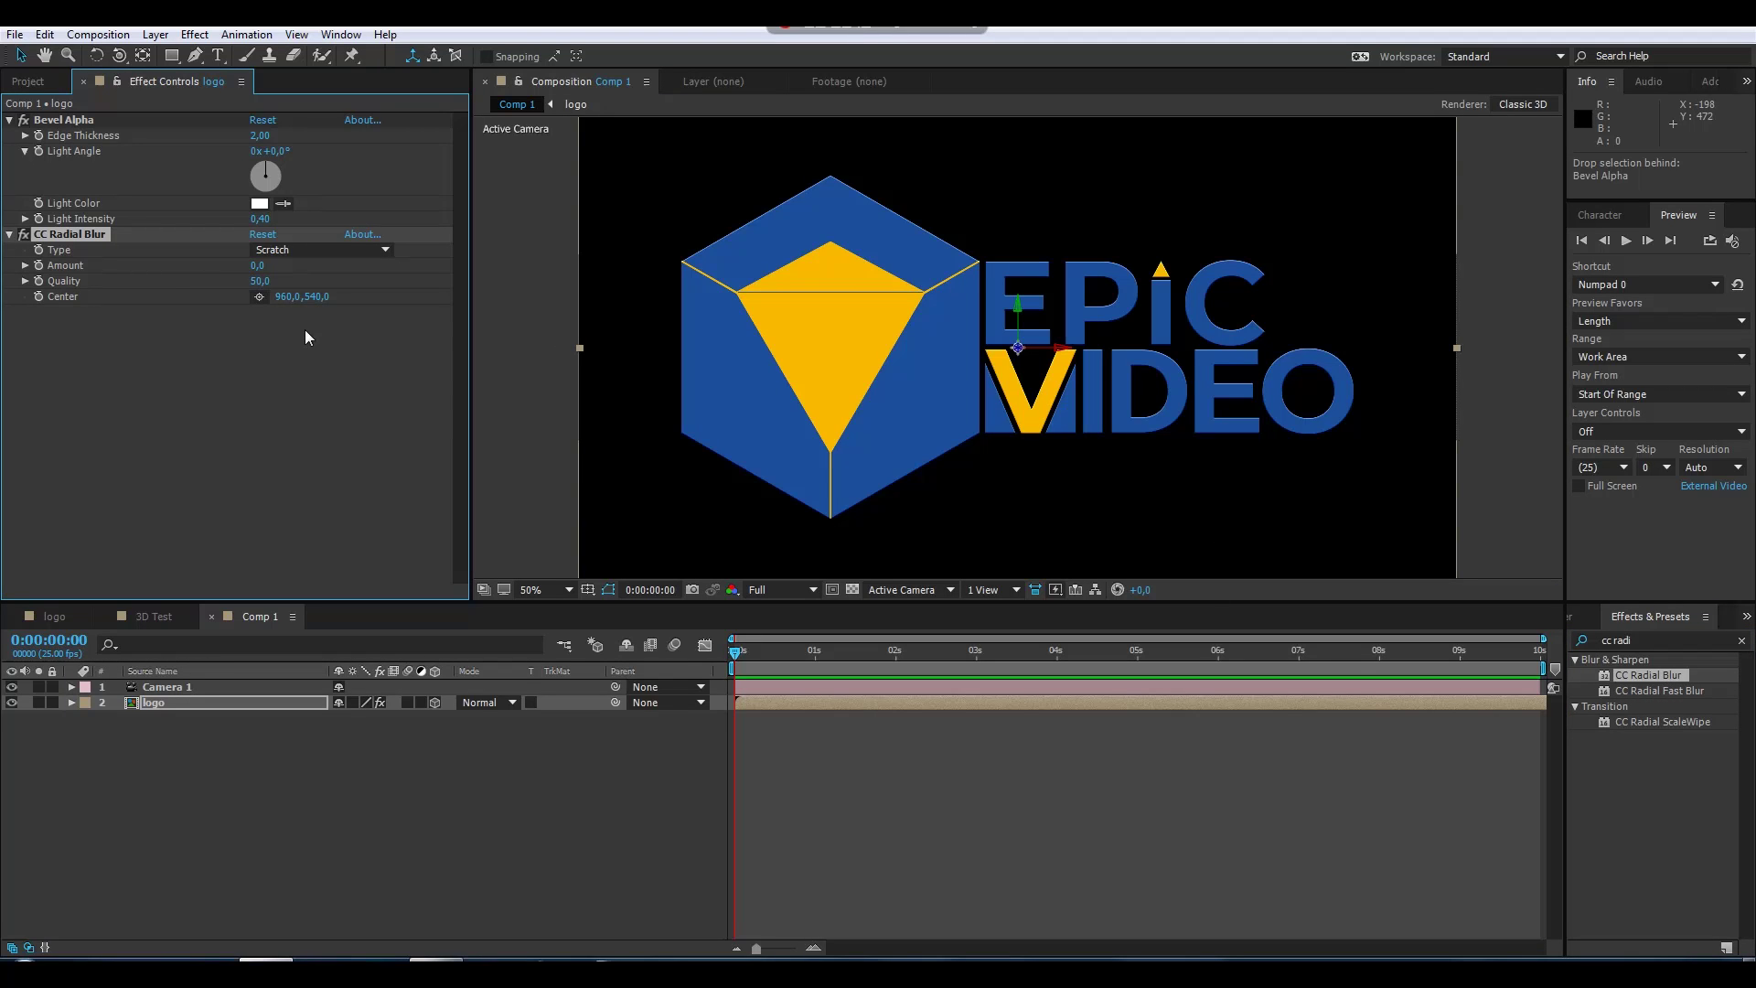
{"action": "left_click", "coordinate": [306, 356]}
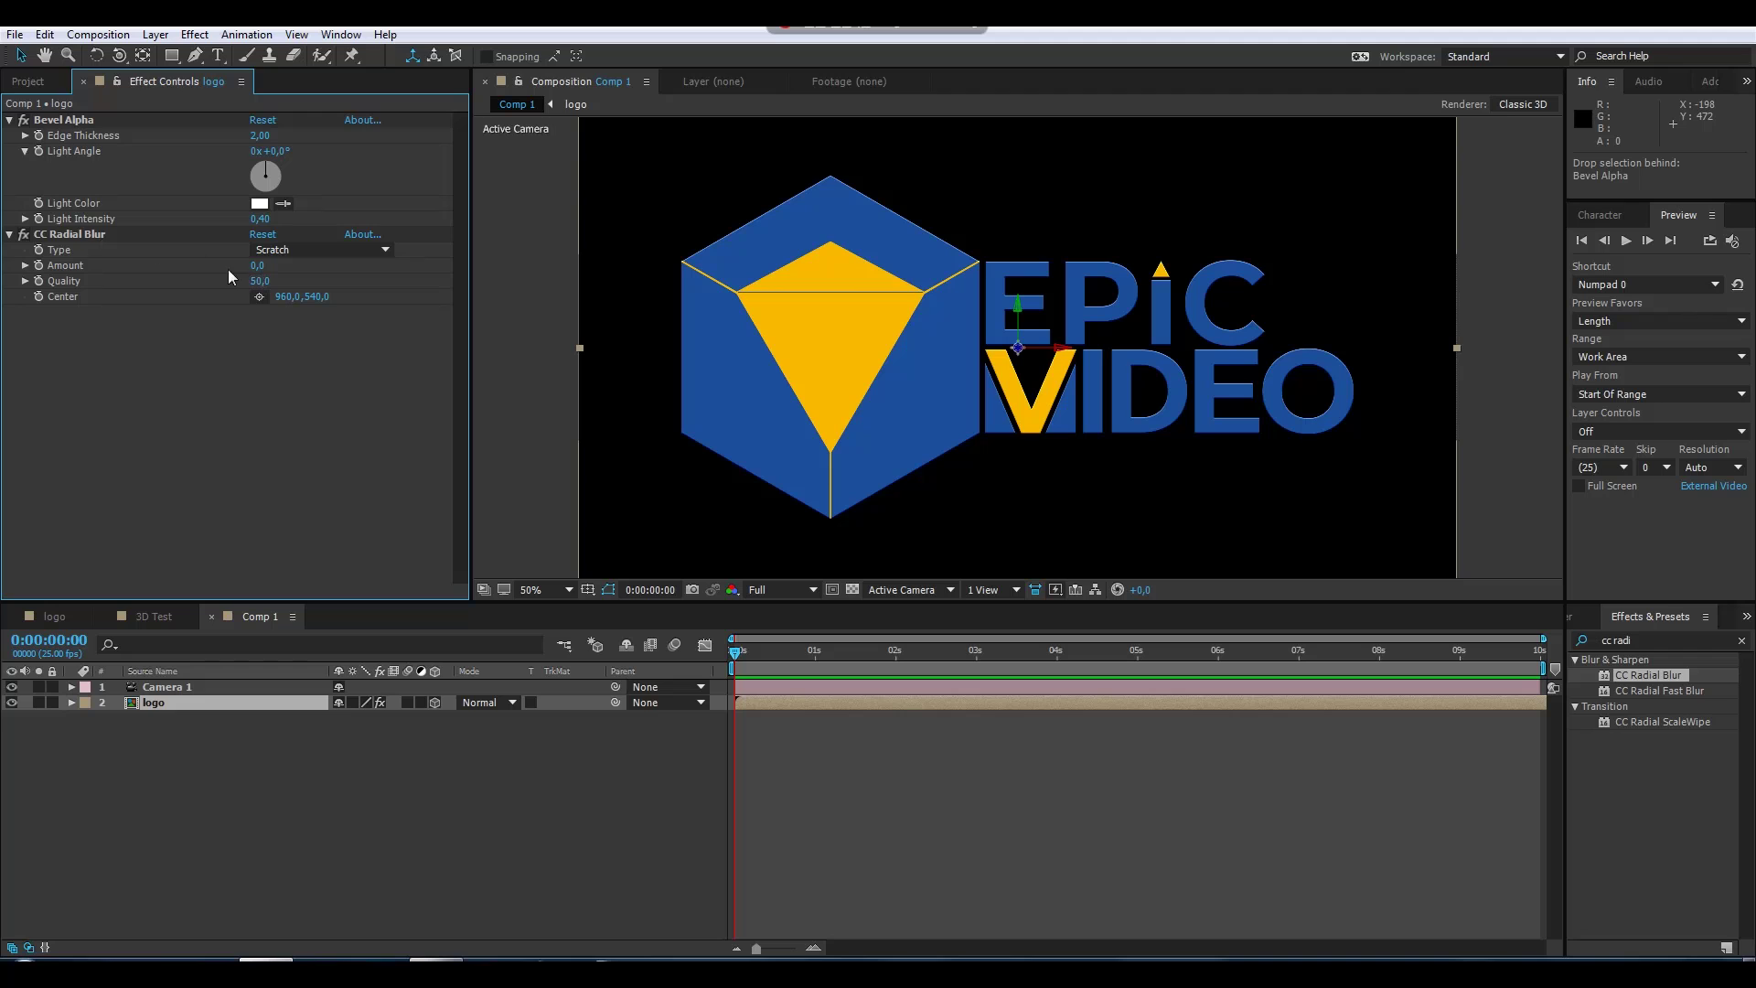
{"action": "left_click_drag", "start_coordinate": [259, 265], "coordinate": [278, 269]}
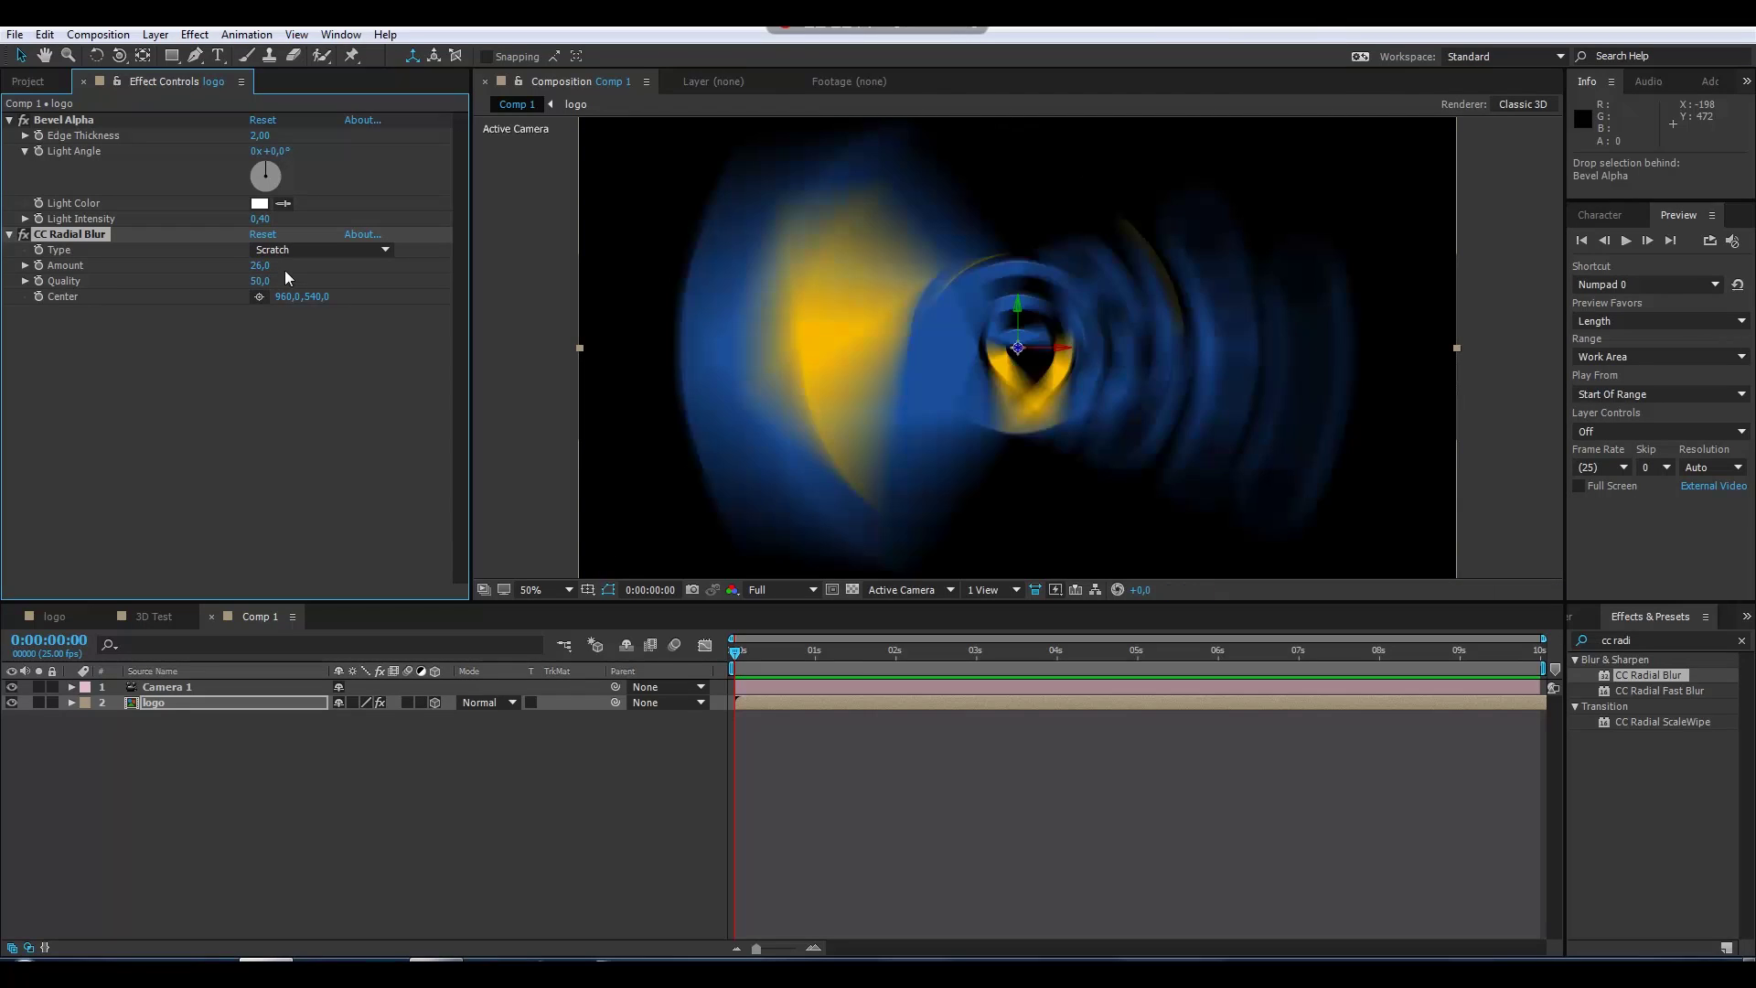
{"action": "left_click", "coordinate": [285, 253]}
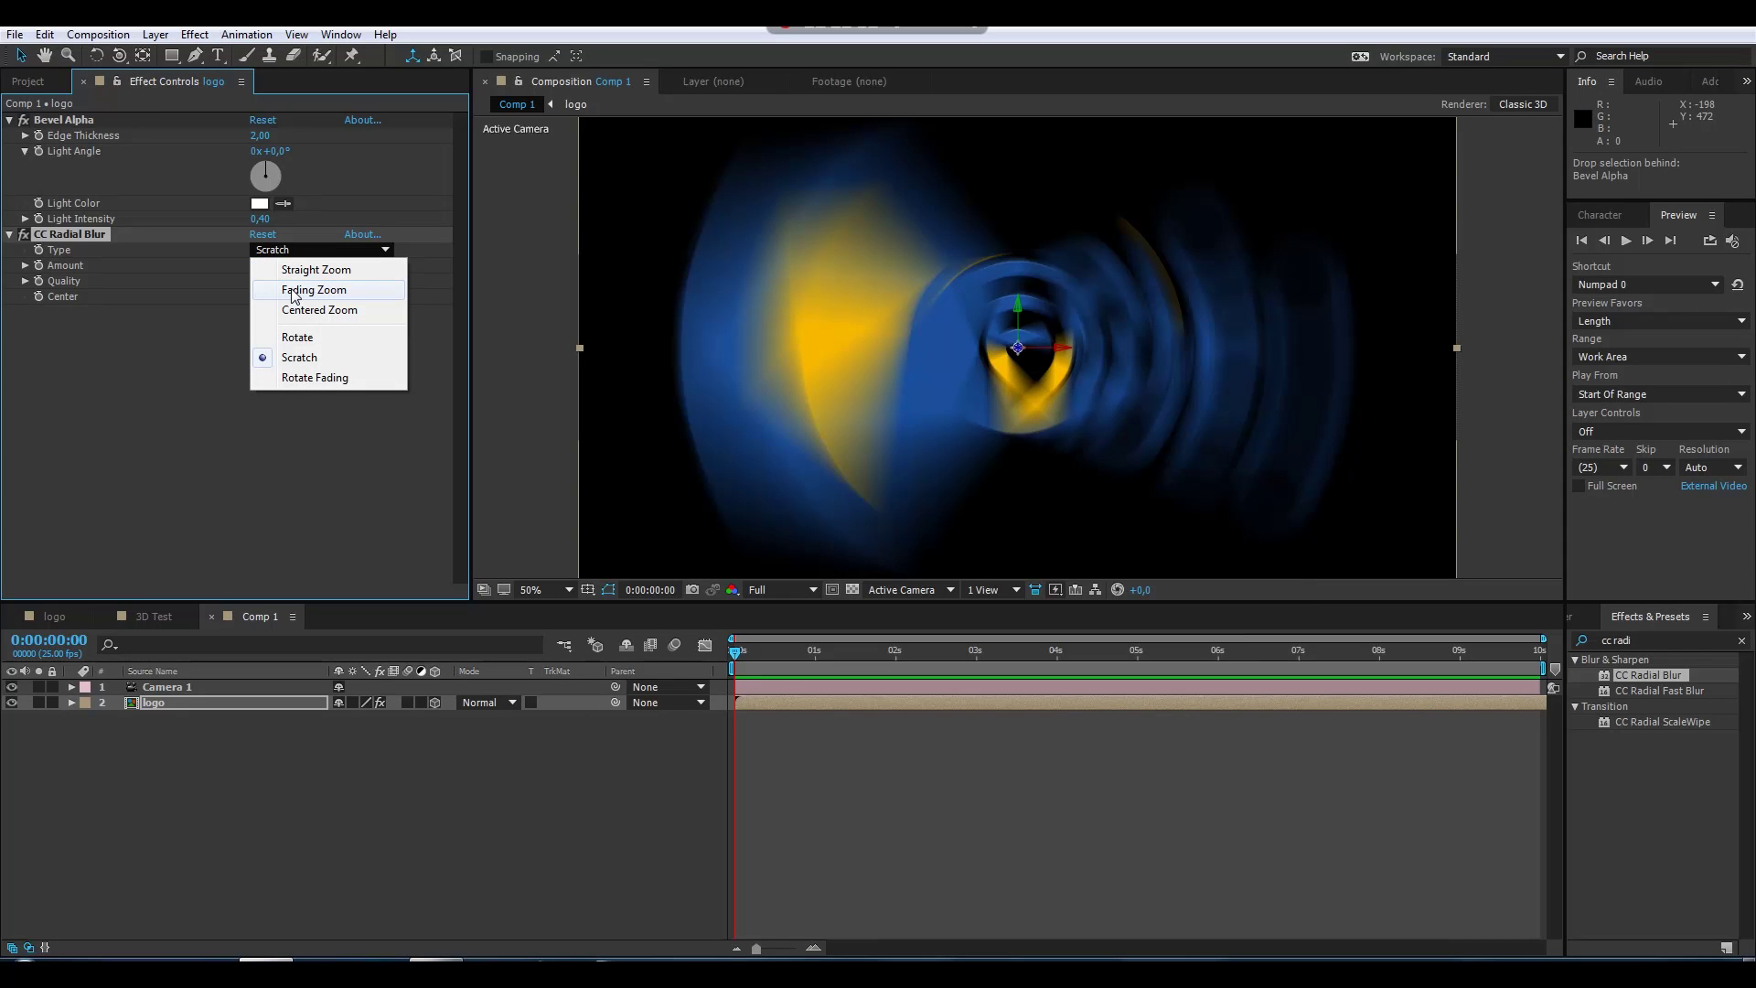
{"action": "left_click", "coordinate": [292, 290]}
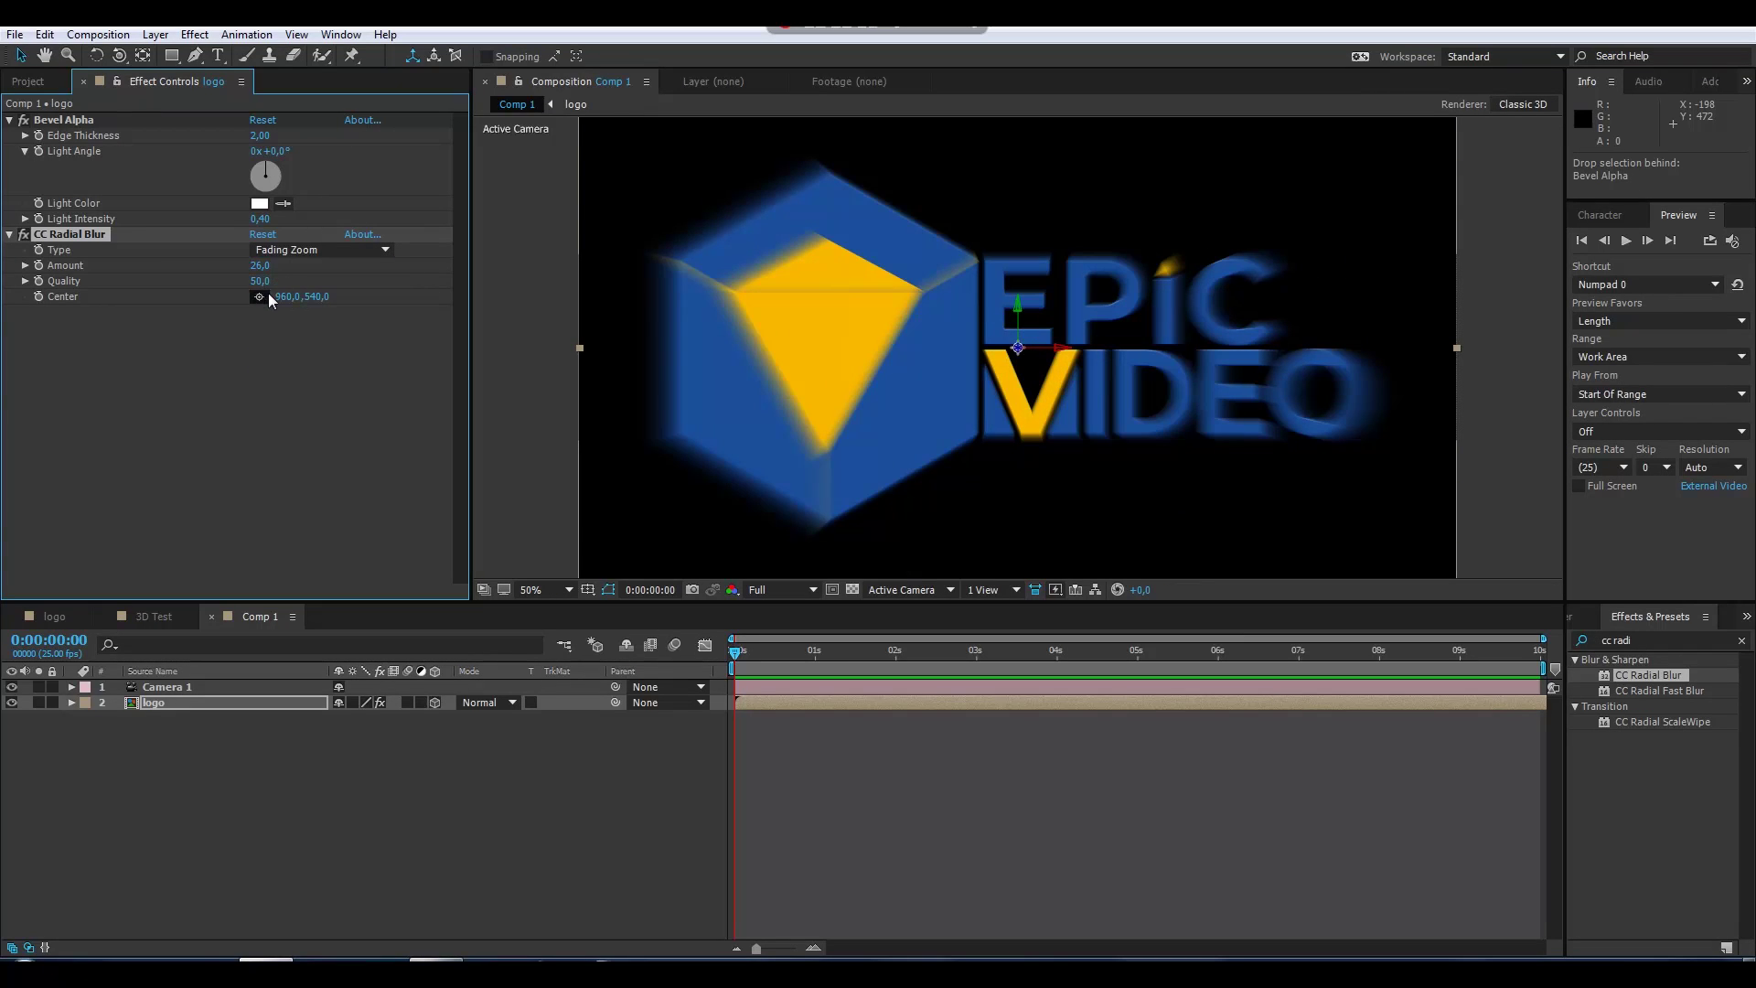
{"action": "left_click", "coordinate": [201, 343]}
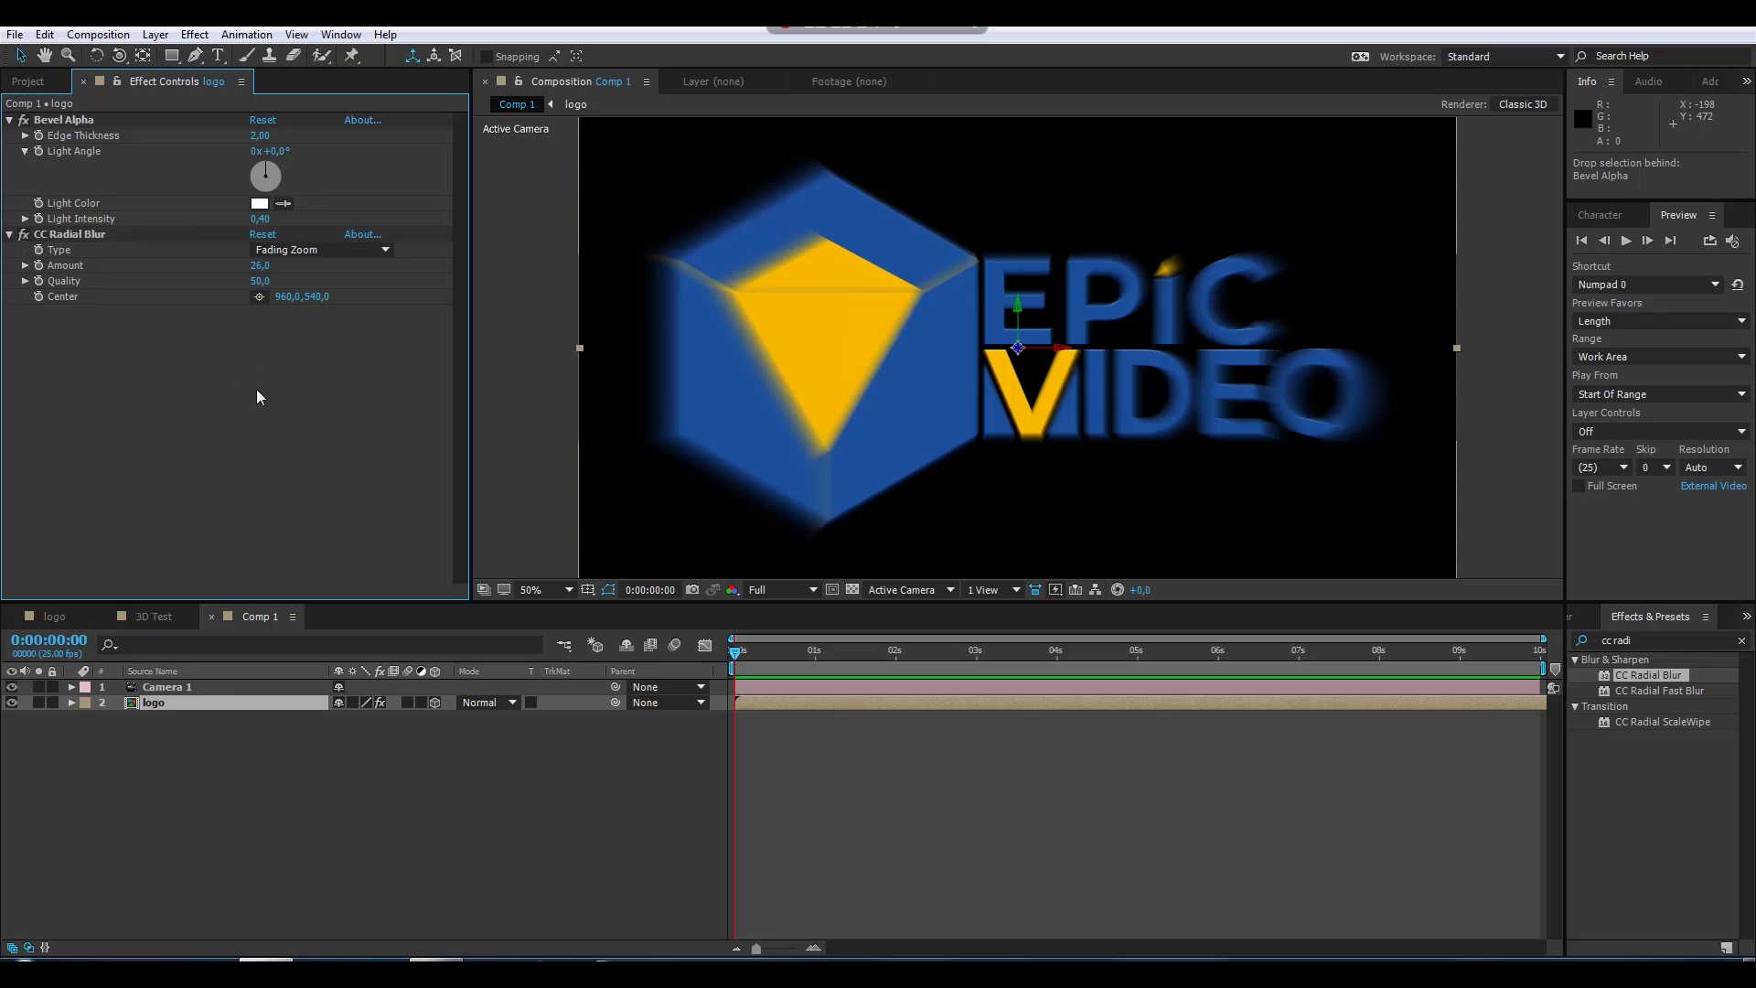
Add a Curves effect on the Alpha channel and steepen it to harden the logo edges
{"action": "right_click", "coordinate": [162, 371]}
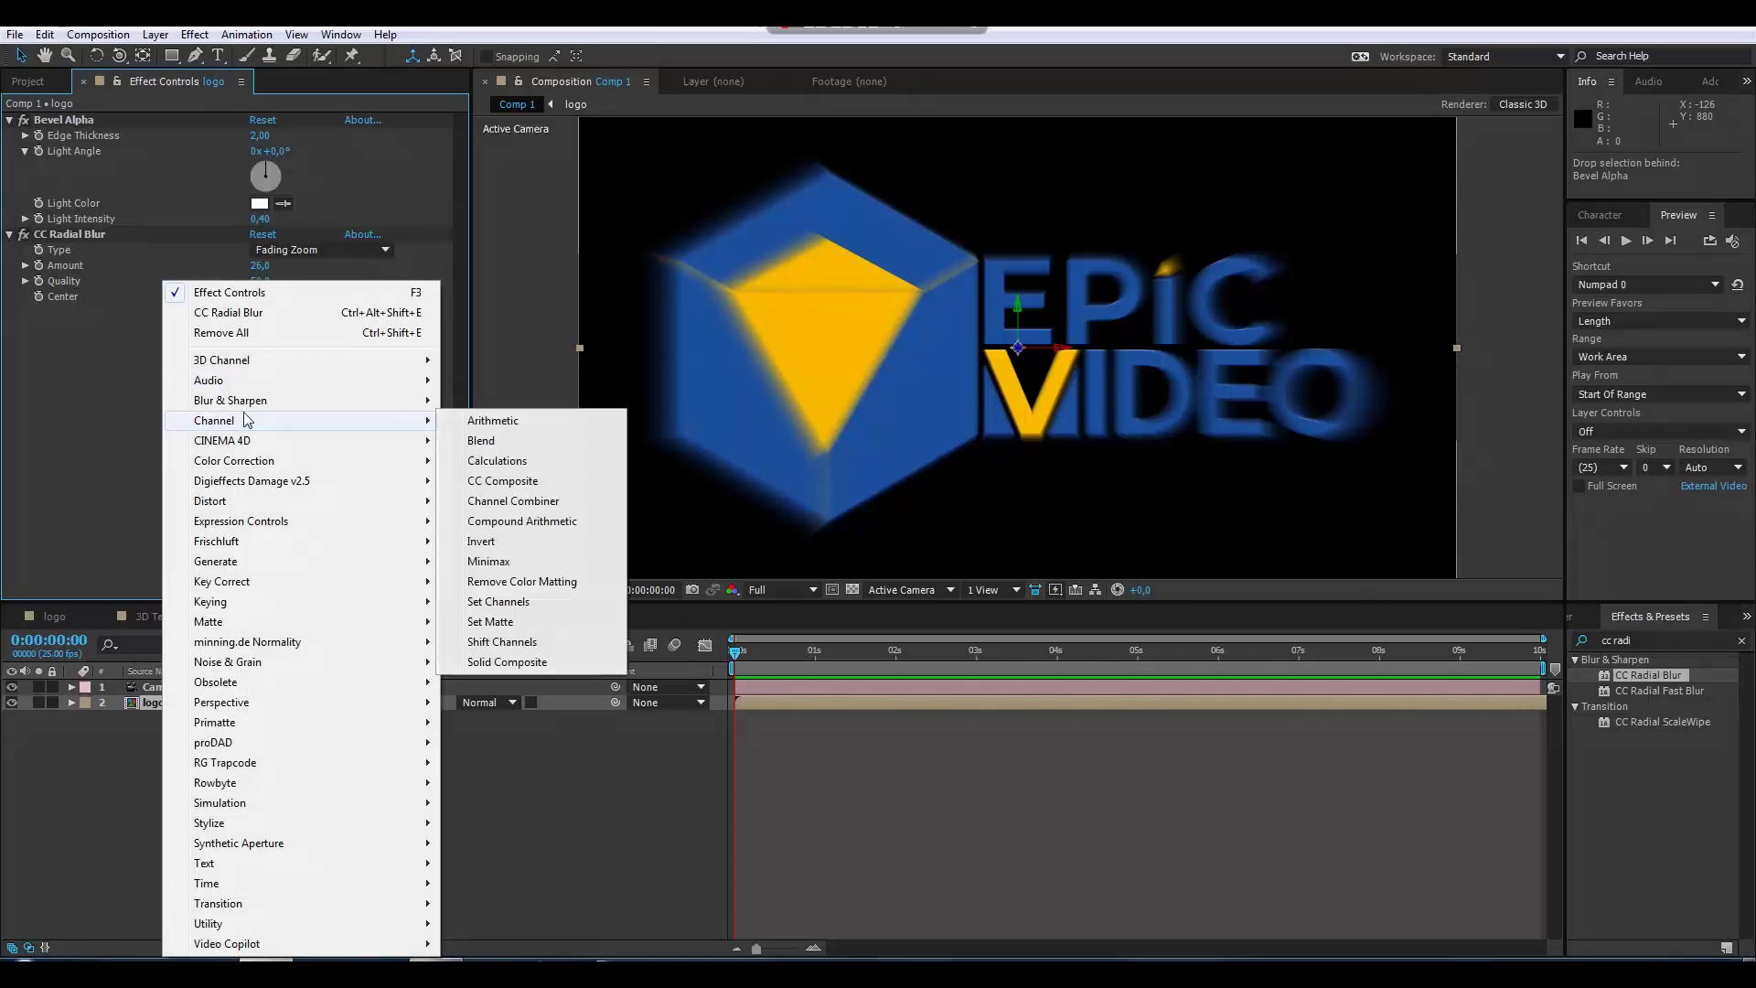
{"action": "mouse_move", "coordinate": [284, 462]}
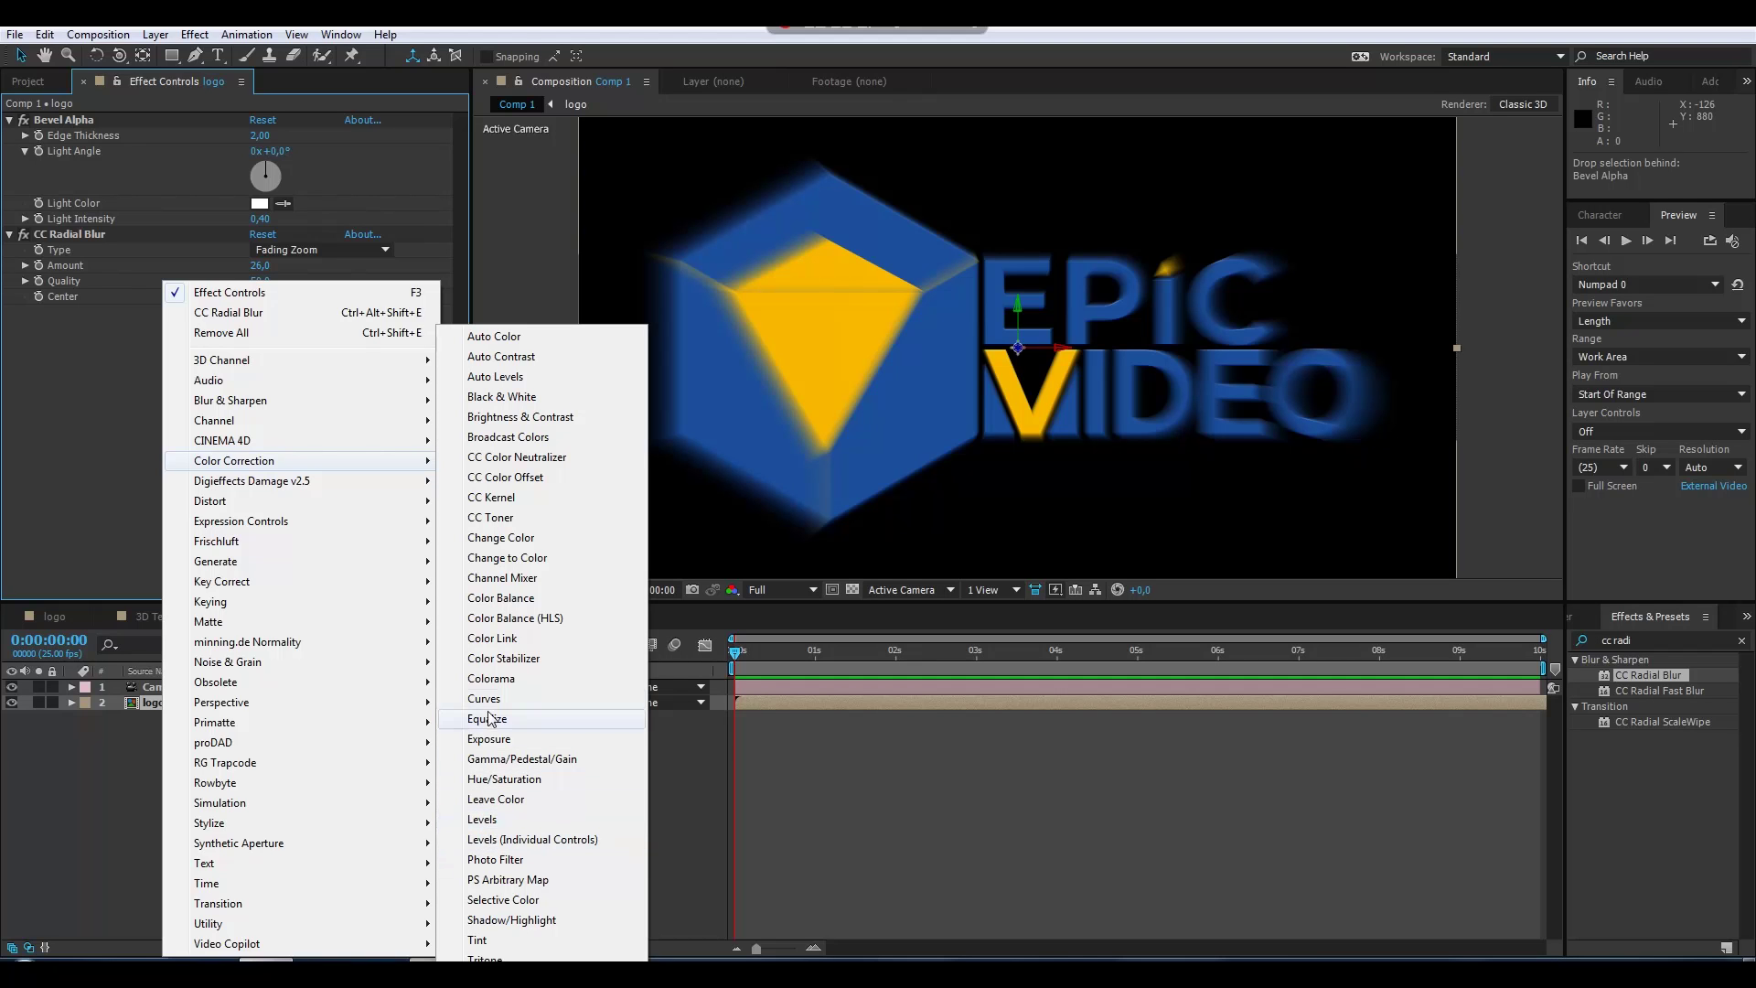
{"action": "left_click", "coordinate": [483, 698]}
{"action": "left_click", "coordinate": [300, 253]}
{"action": "left_click", "coordinate": [295, 353]}
{"action": "left_click_drag", "start_coordinate": [258, 318], "coordinate": [58, 305]}
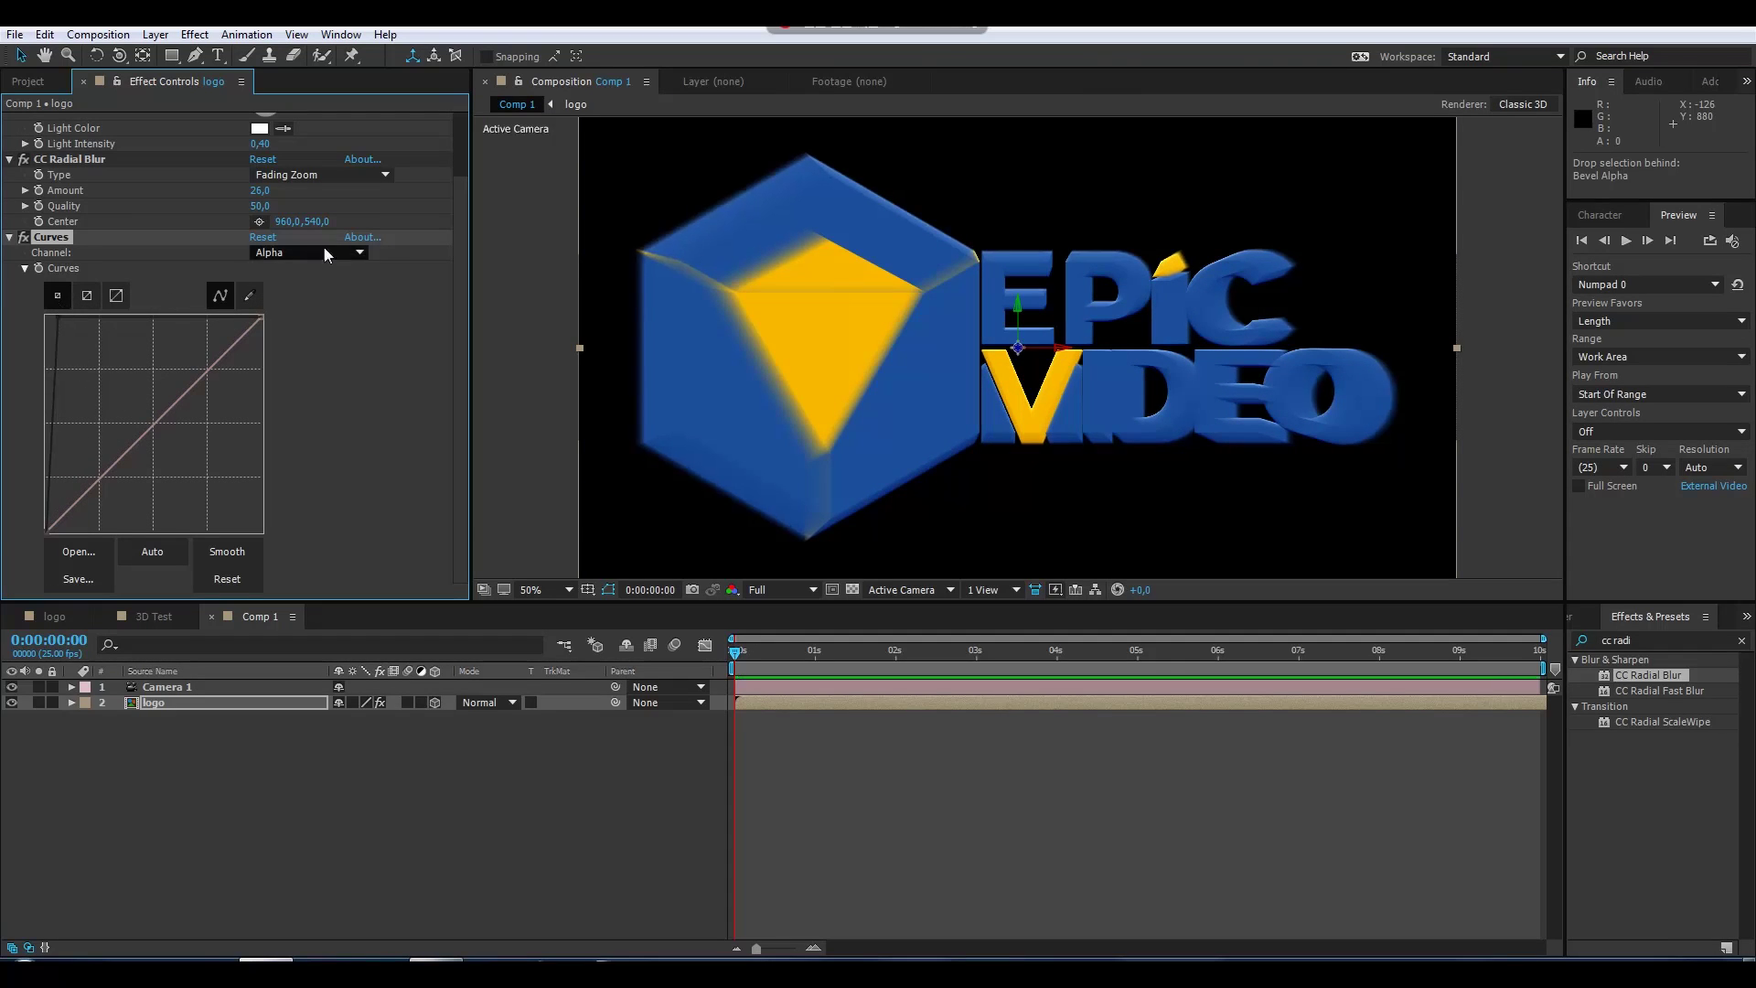
Keep the radial blur on Fading Zoom and reverse its Amount to -17
{"action": "left_click", "coordinate": [347, 179]}
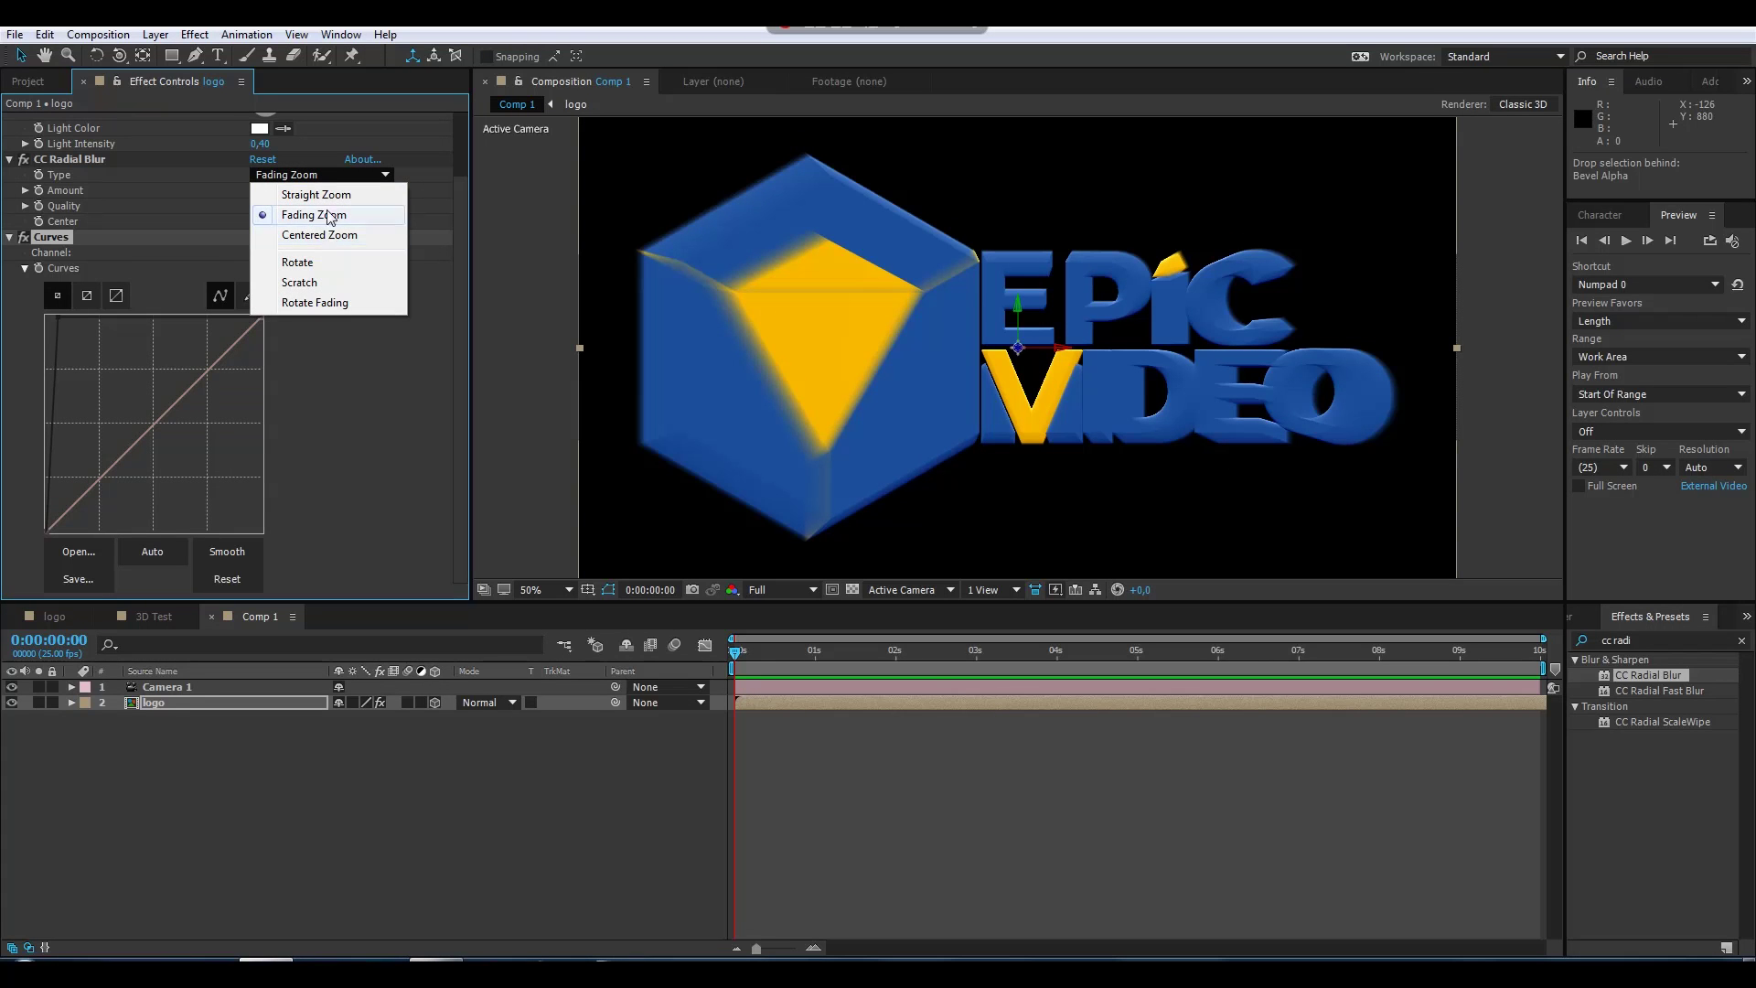
{"action": "left_click", "coordinate": [328, 195]}
{"action": "left_click", "coordinate": [322, 174]}
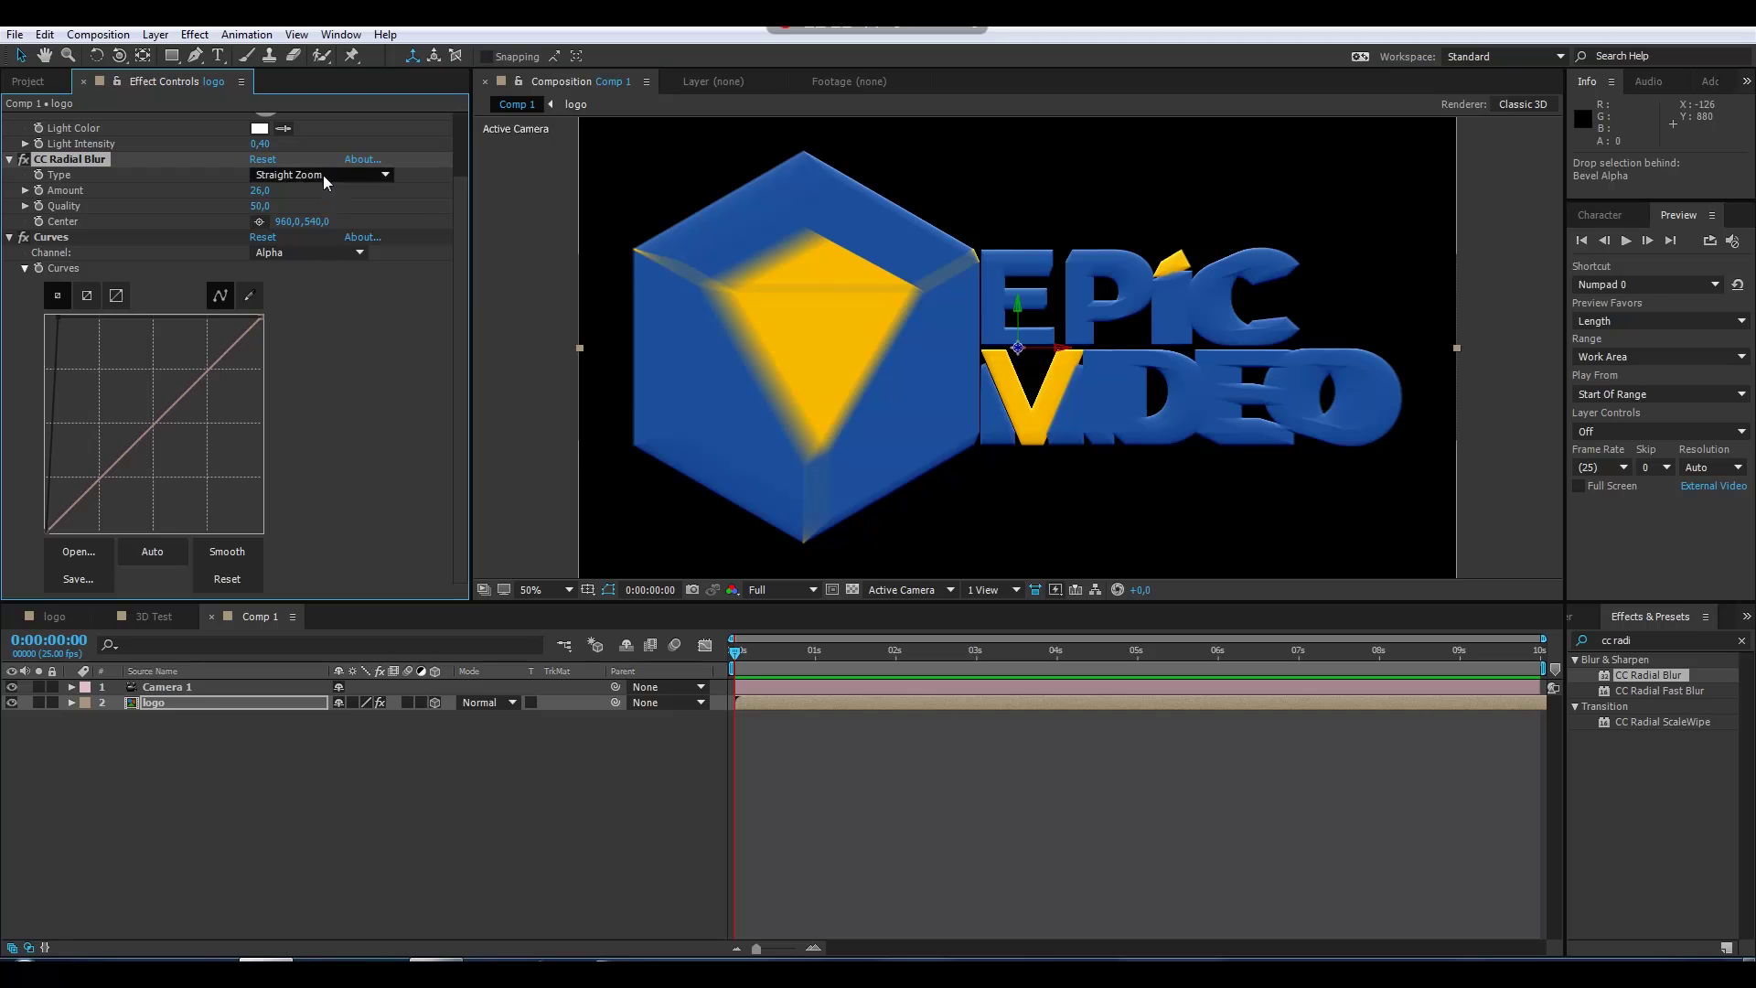
{"action": "left_click", "coordinate": [325, 217]}
{"action": "left_click_drag", "start_coordinate": [264, 190], "coordinate": [222, 193]}
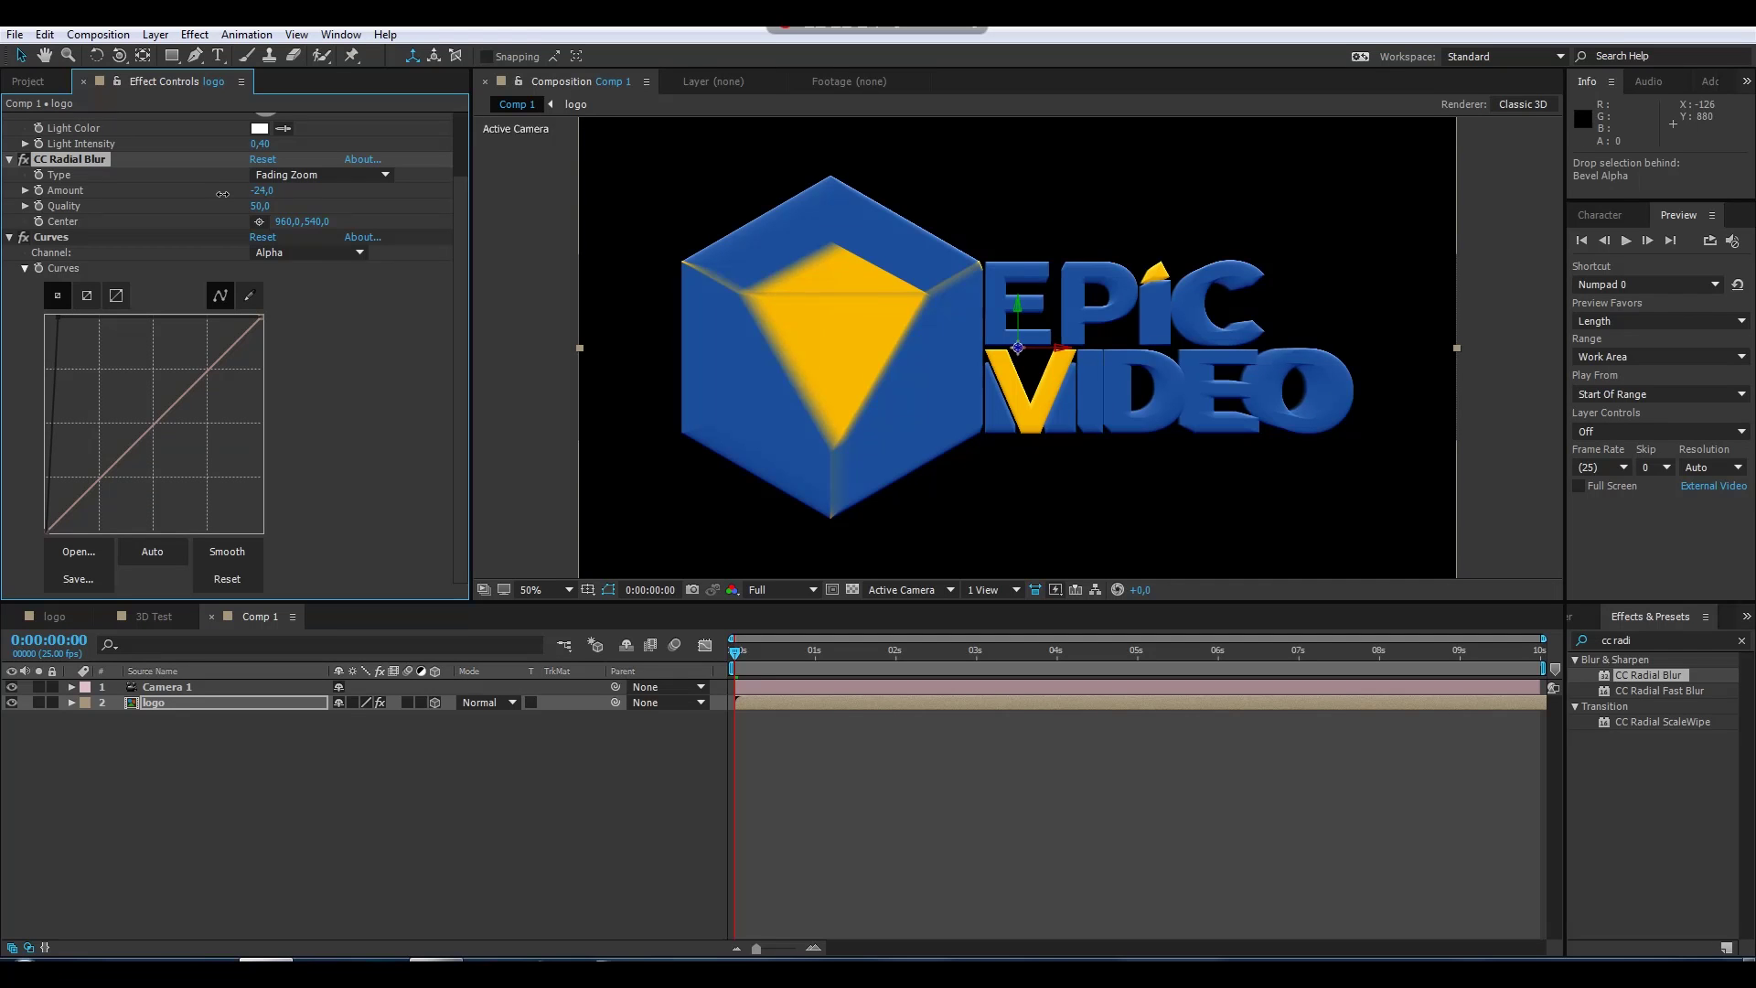
{"action": "left_click_drag", "start_coordinate": [225, 194], "coordinate": [230, 195]}
Orbit Camera 1 to view the logo from above and reposition the radial blur Center lower on the logo
{"action": "key", "text": "c"}
{"action": "left_click_drag", "start_coordinate": [1010, 349], "coordinate": [486, 478]}
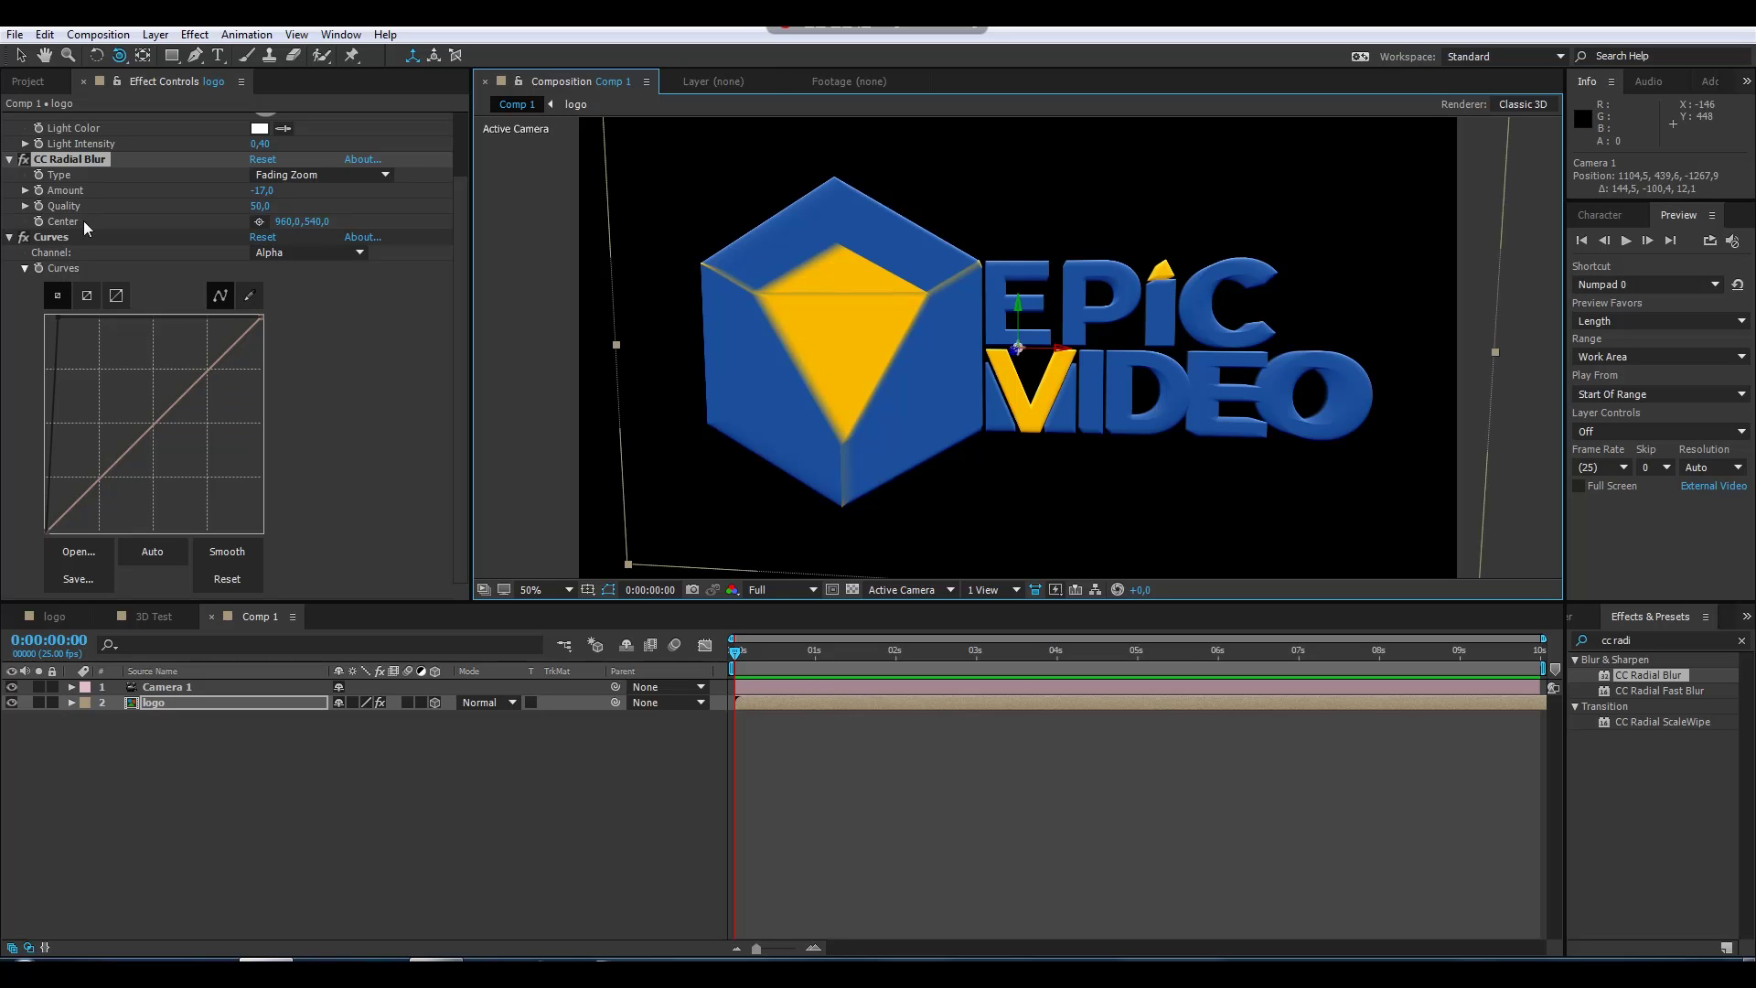
{"action": "left_click", "coordinate": [259, 221]}
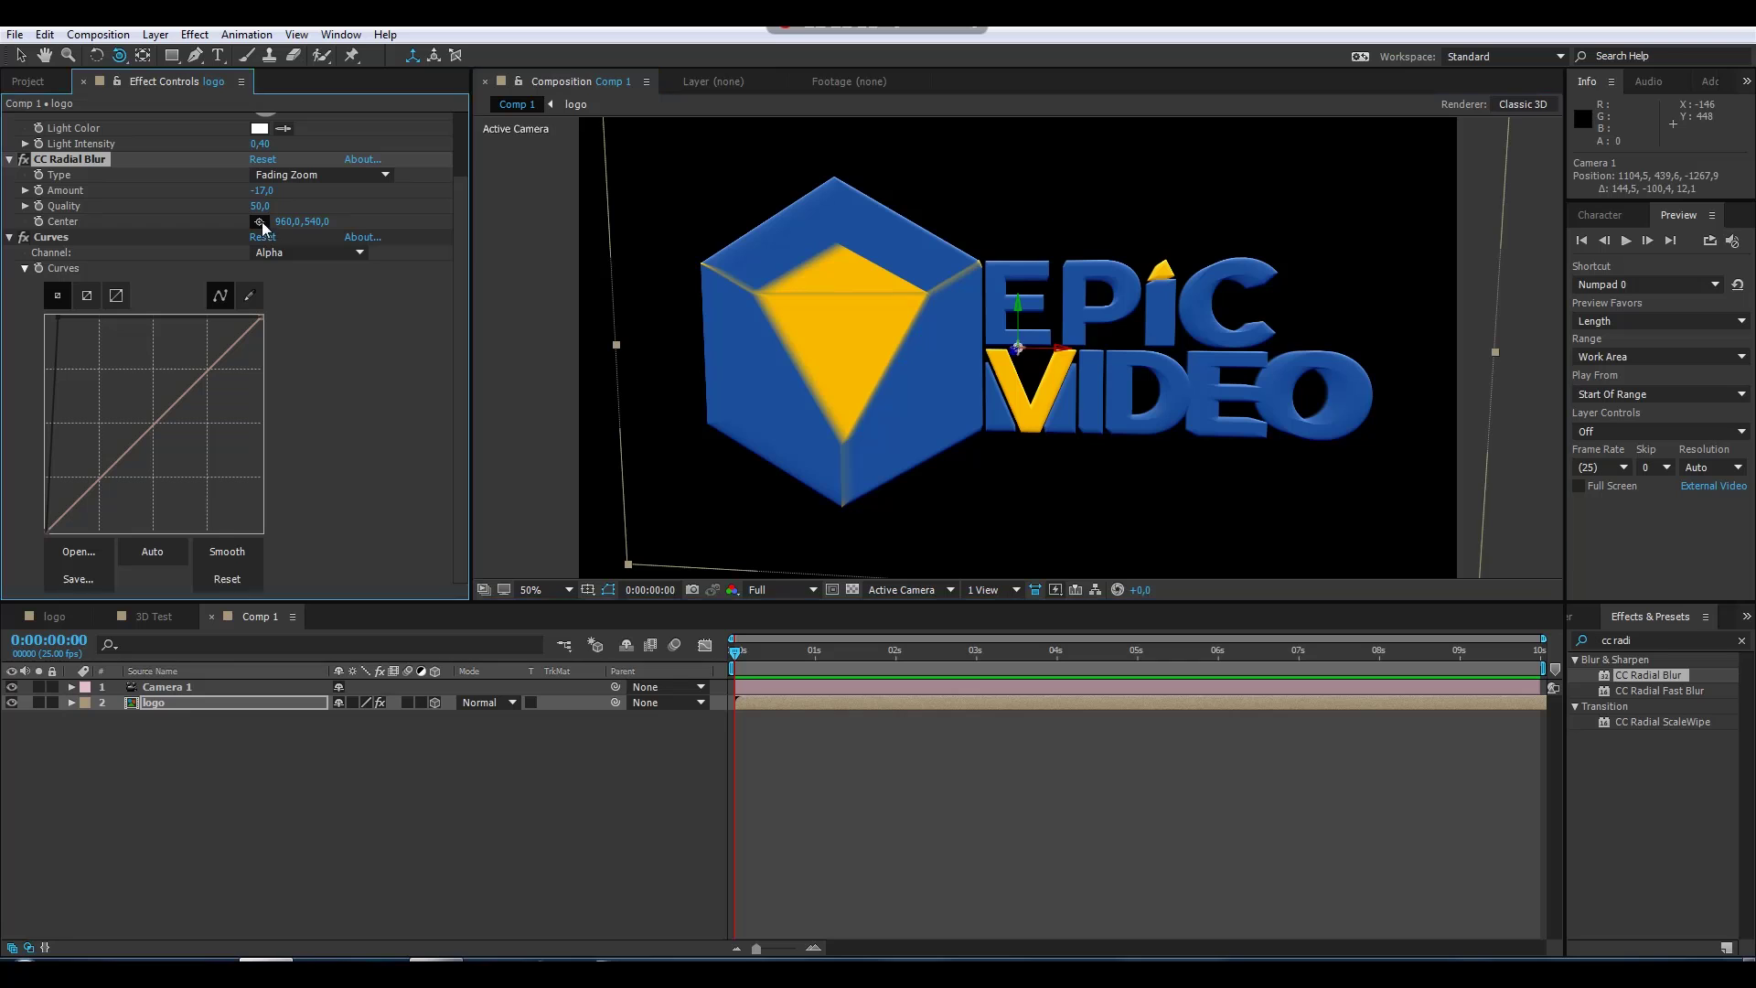
{"action": "left_click", "coordinate": [955, 270]}
{"action": "left_click_drag", "start_coordinate": [956, 268], "coordinate": [981, 320]}
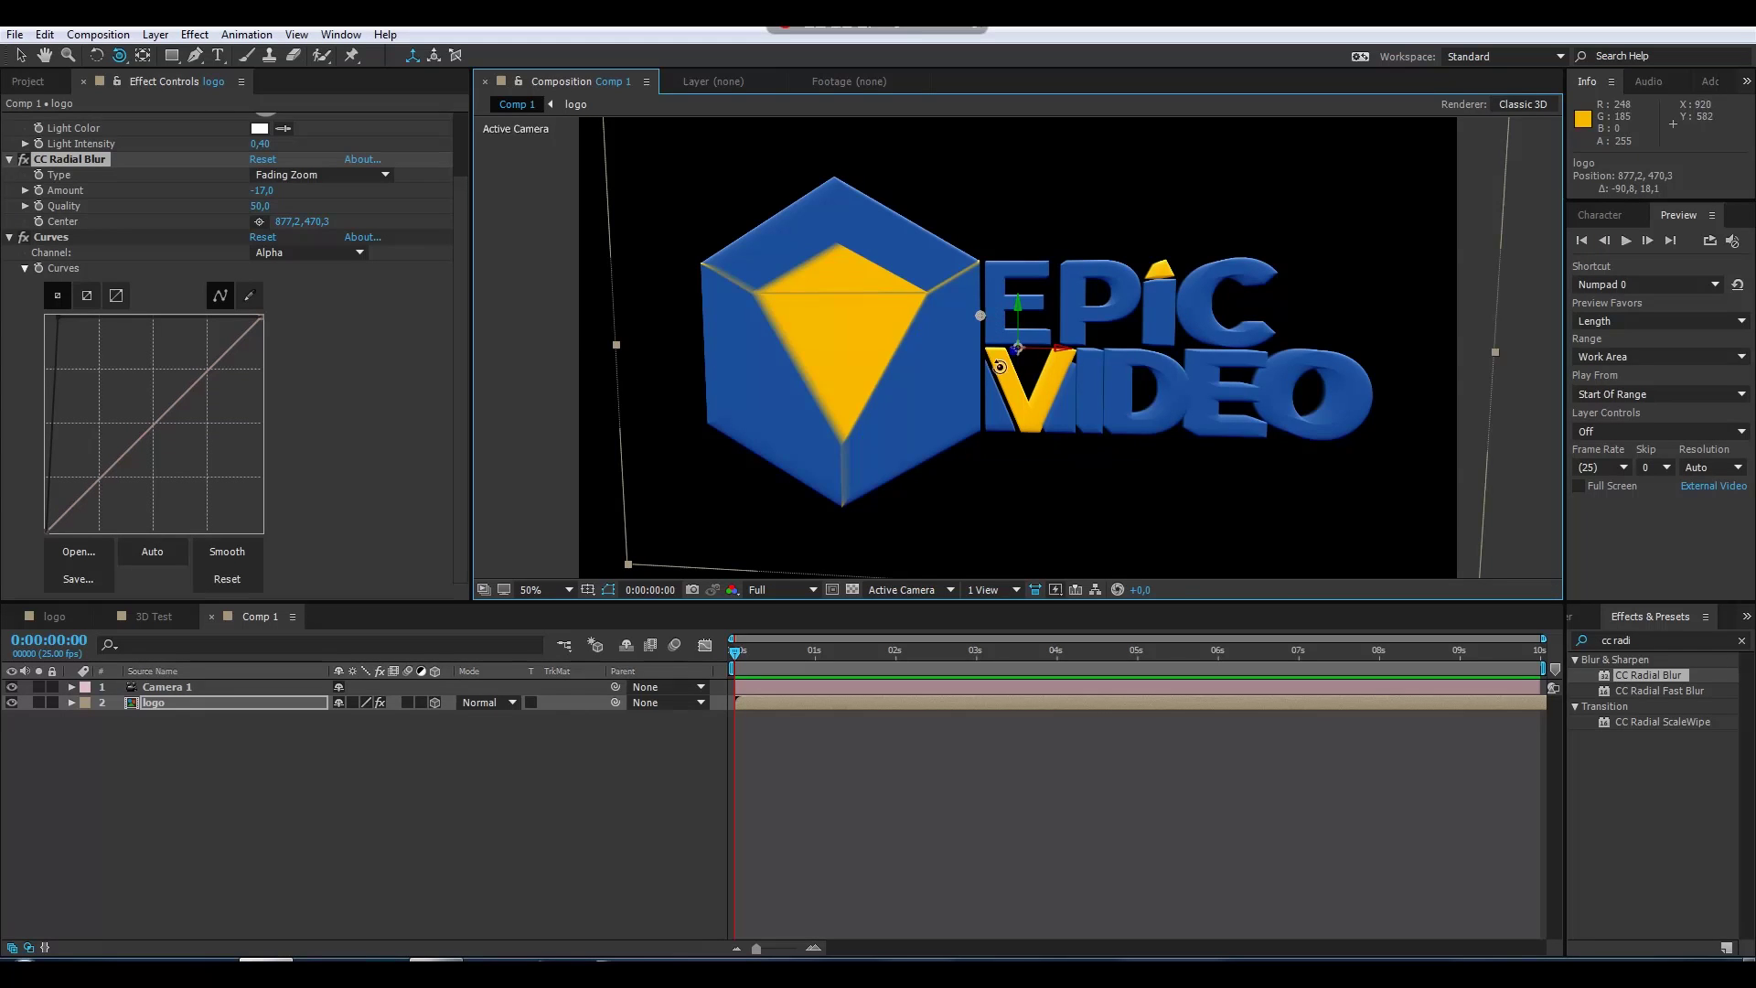
{"action": "left_click_drag", "start_coordinate": [1010, 368], "coordinate": [1144, 532]}
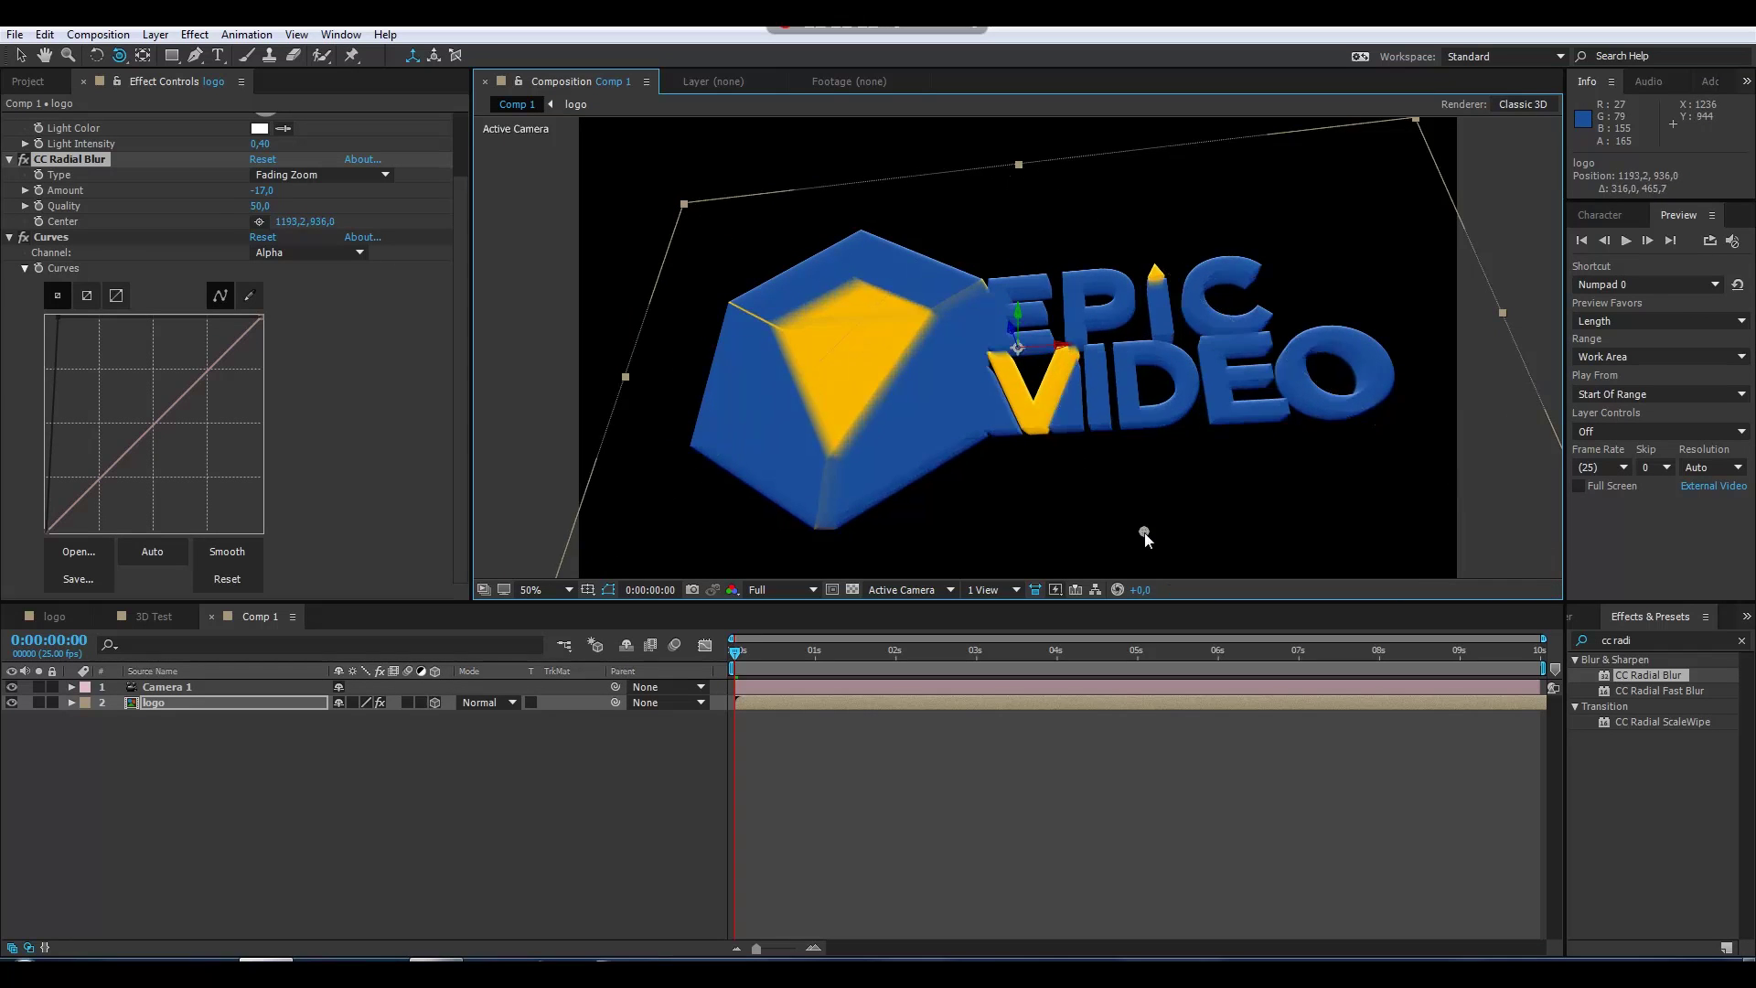
Add a 3D null layer named Horizon with Z Position 5000
{"action": "left_click", "coordinate": [269, 783]}
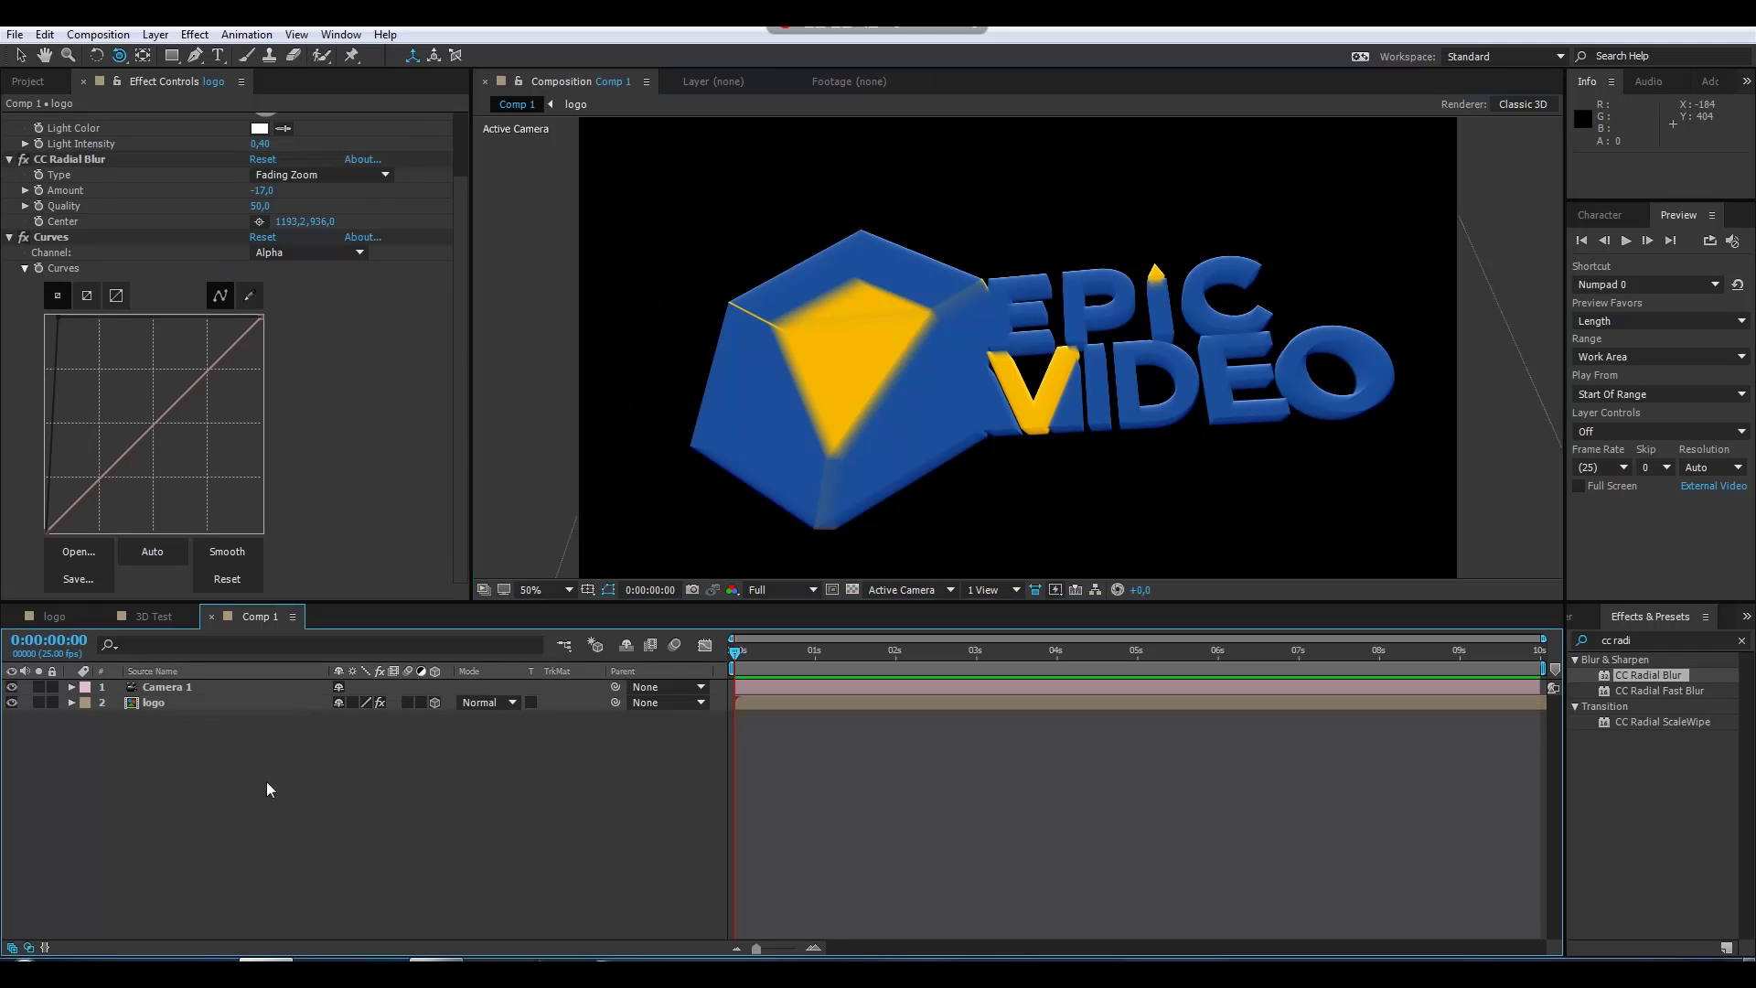
{"action": "right_click", "coordinate": [329, 774]}
{"action": "mouse_move", "coordinate": [499, 600]}
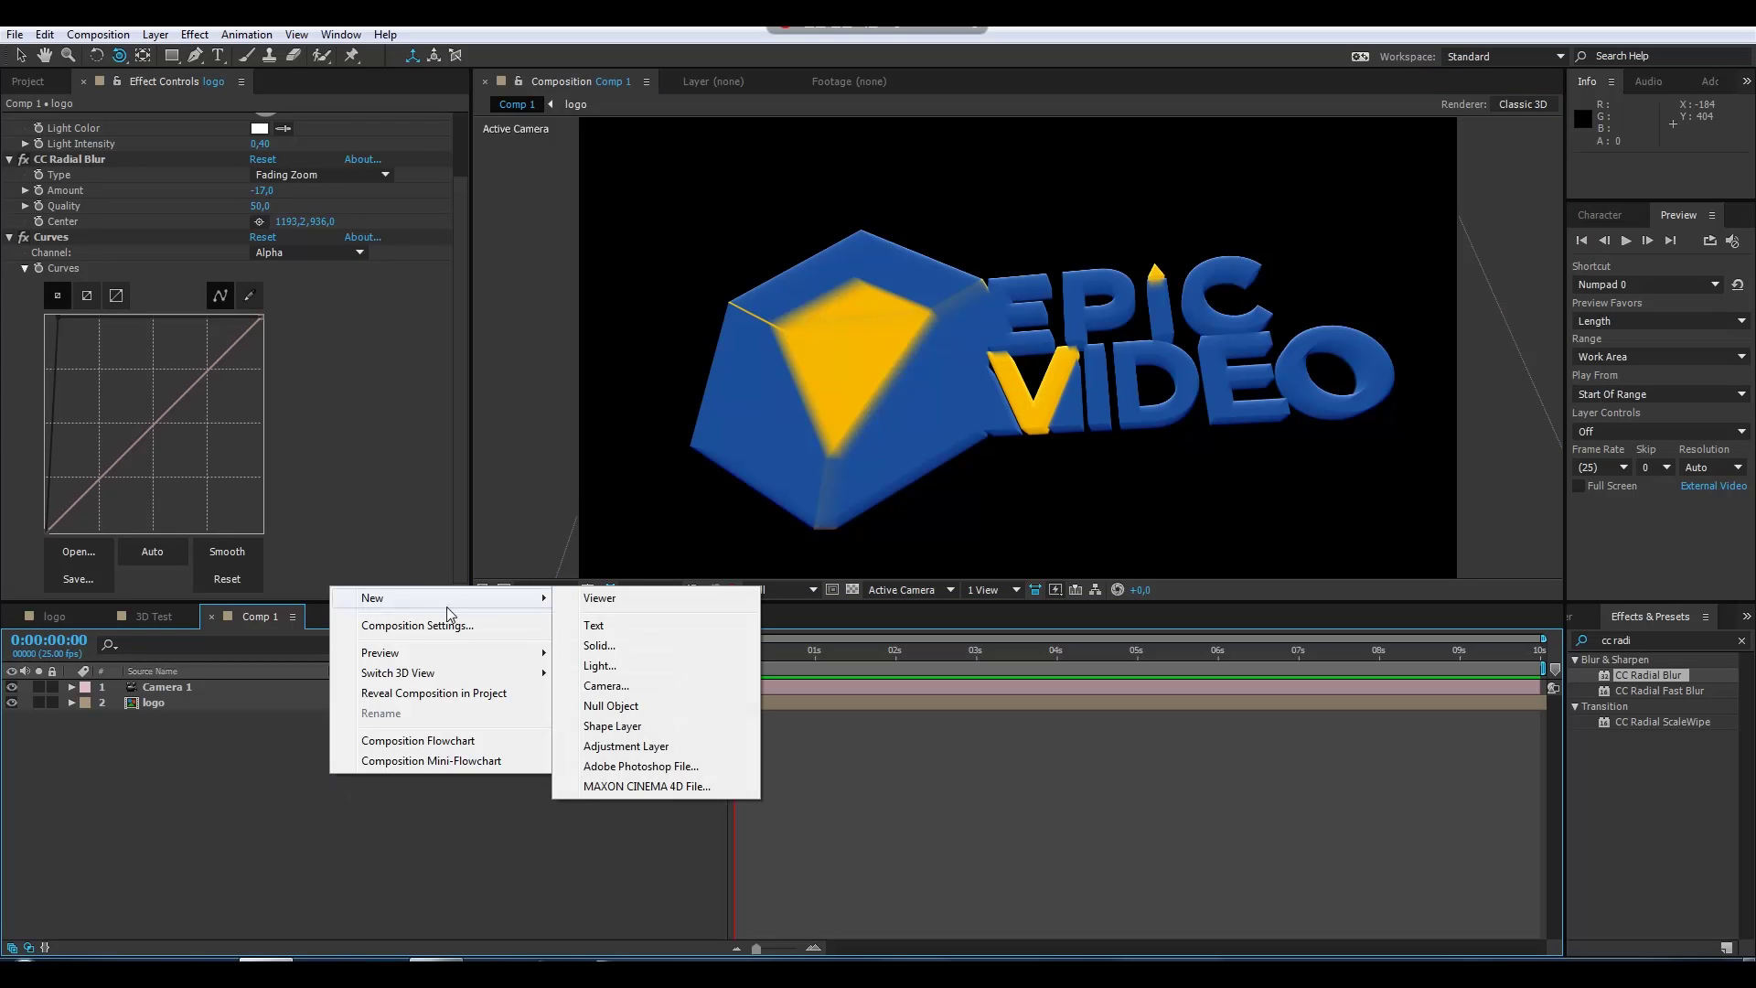
{"action": "left_click", "coordinate": [611, 705]}
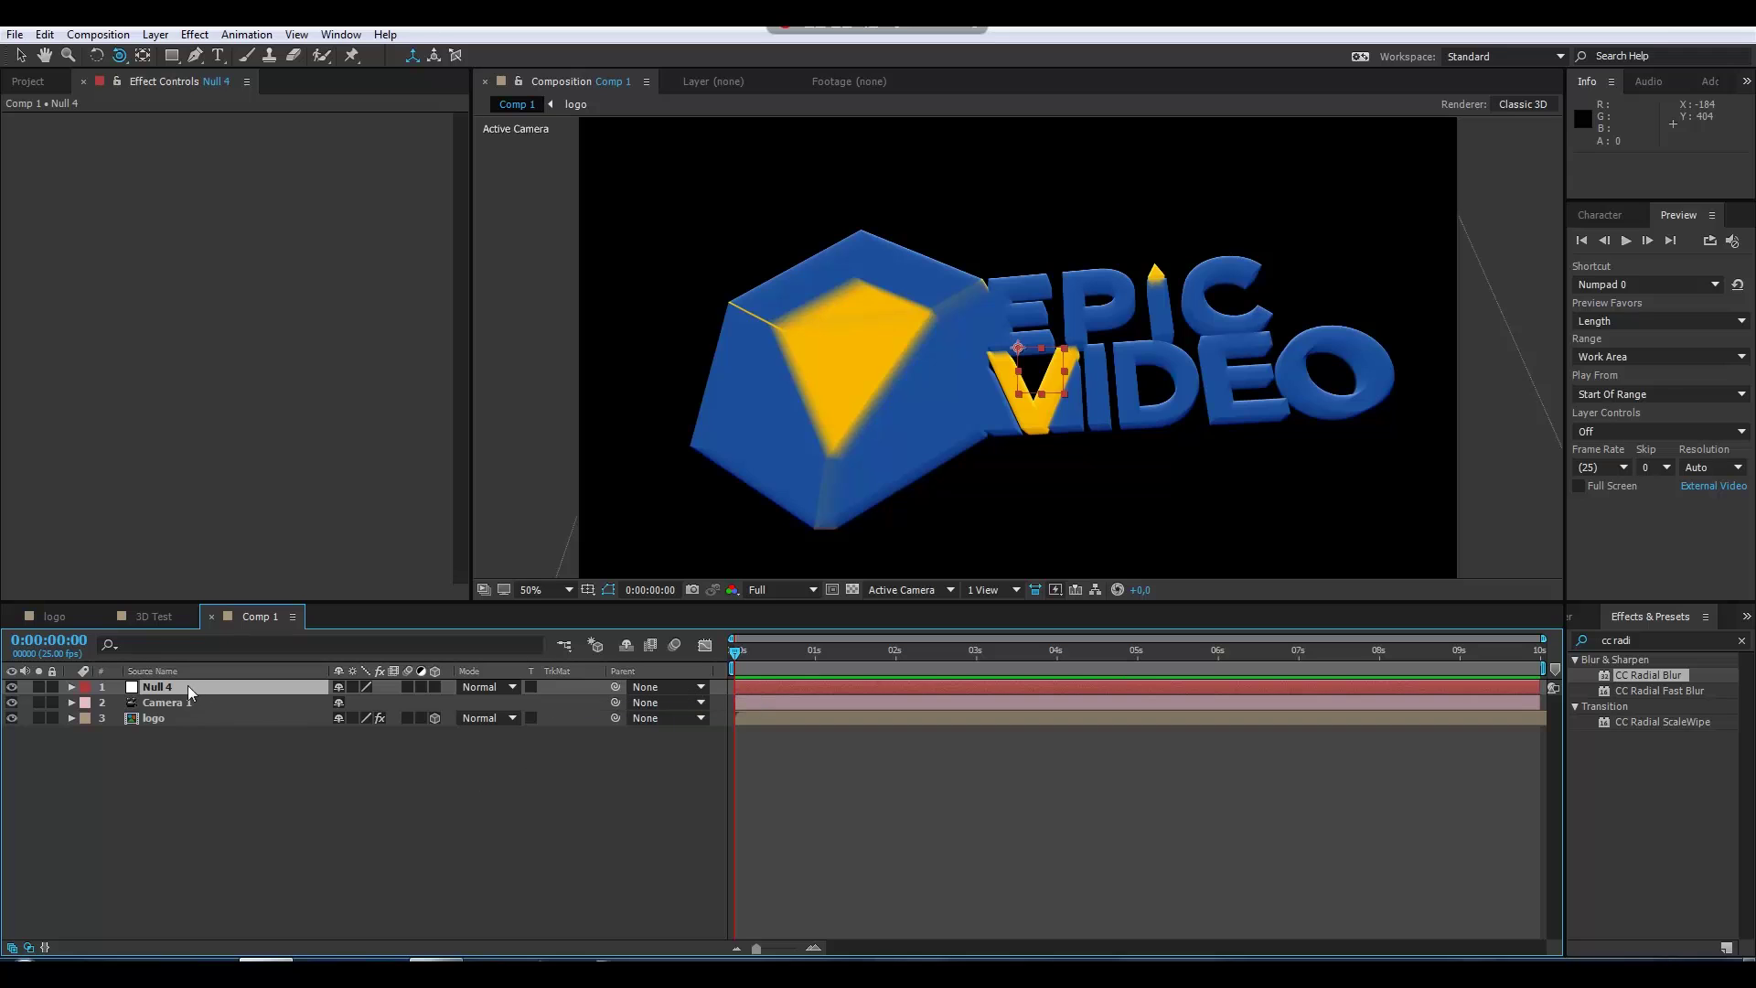
{"action": "key", "text": "Return"}
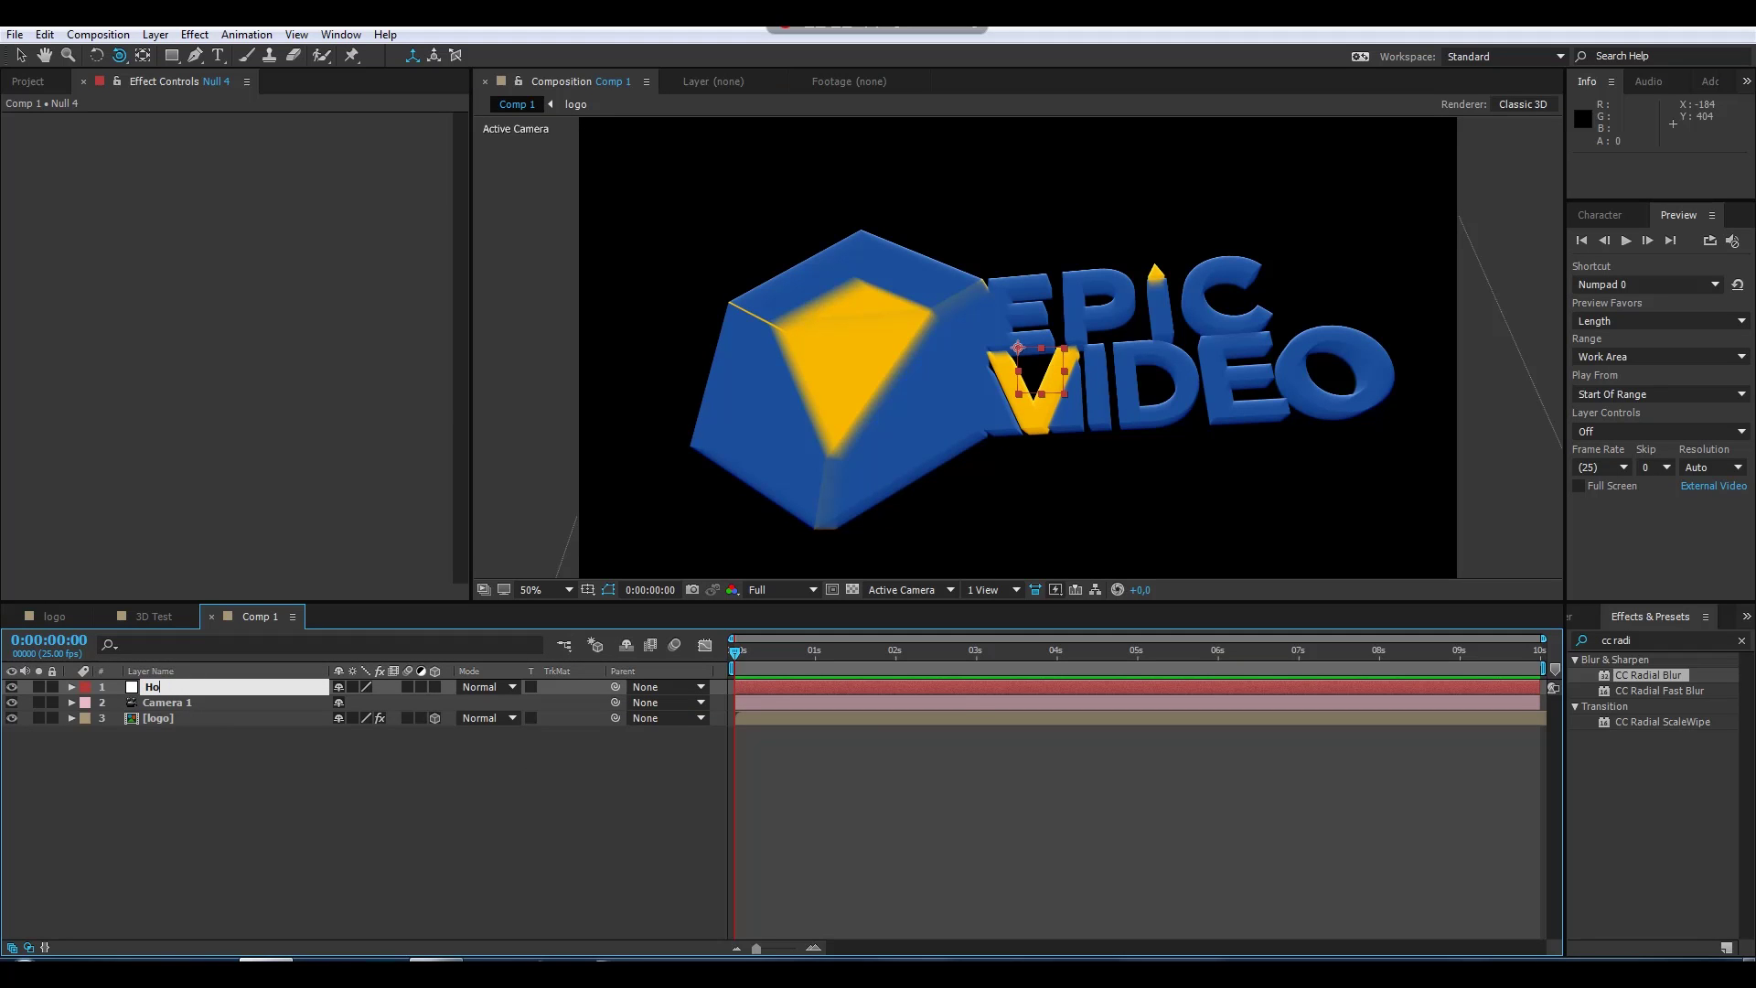
{"action": "key", "text": "Return"}
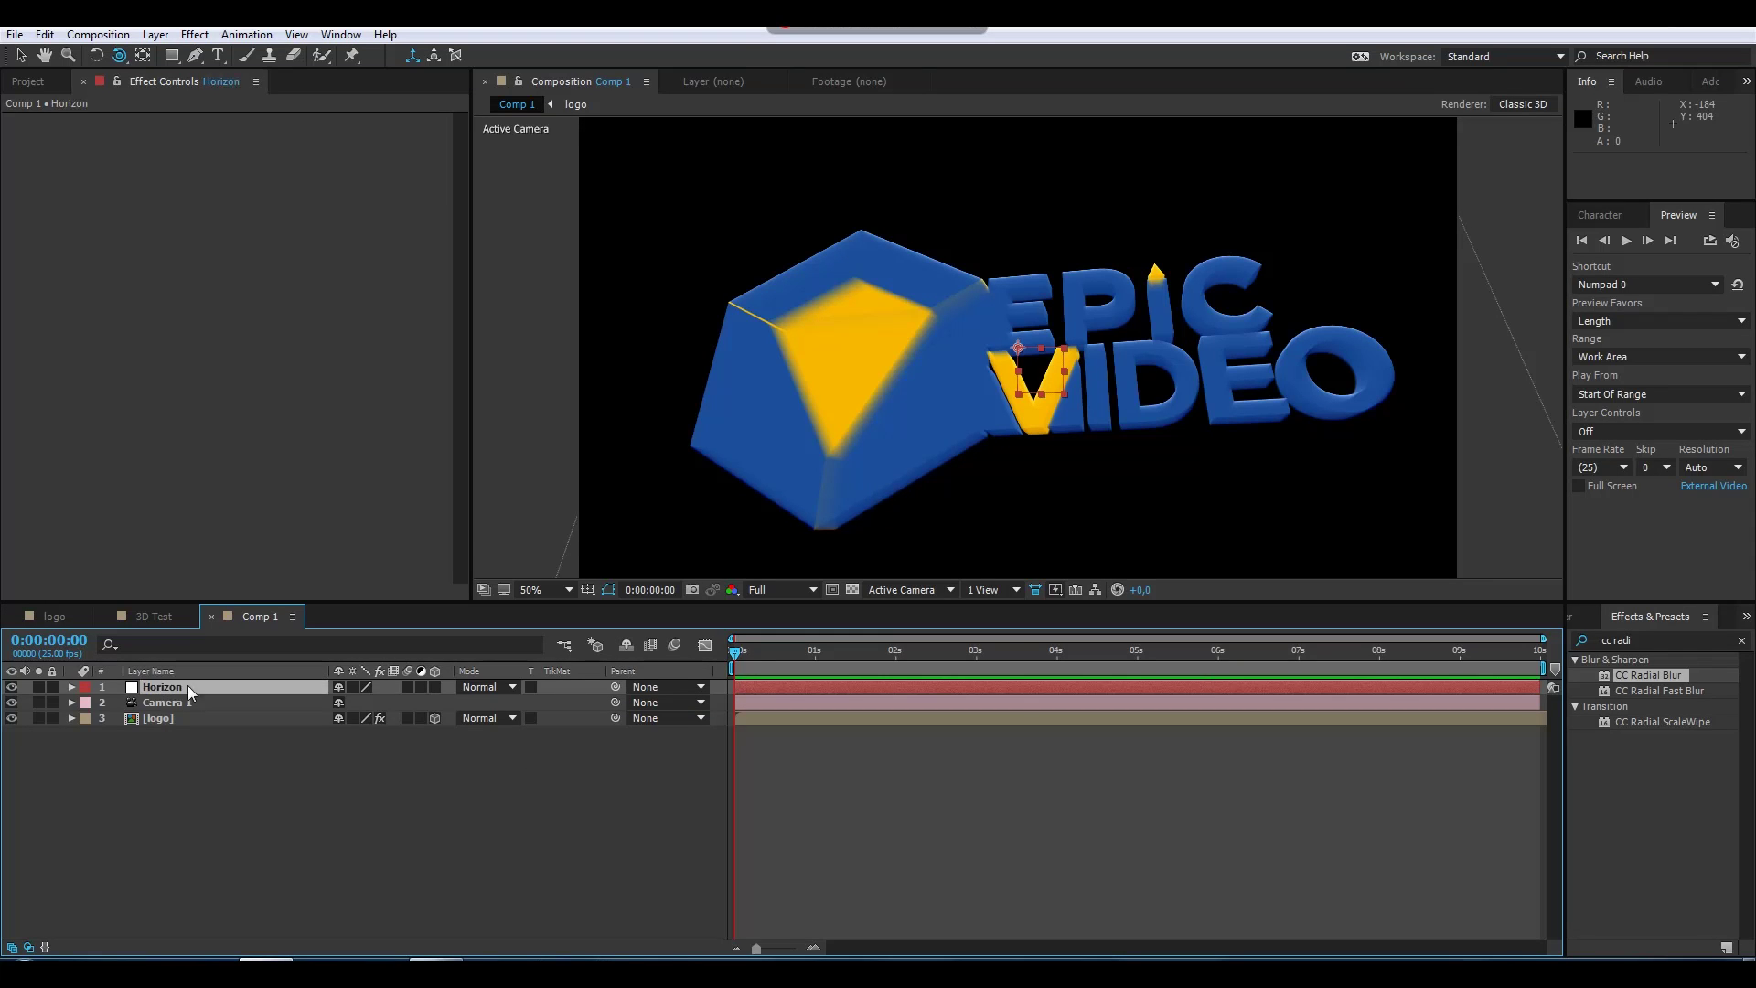
{"action": "left_click", "coordinate": [434, 686]}
{"action": "key", "text": "p"}
{"action": "left_click", "coordinate": [399, 702]}
{"action": "type", "text": "5000"}
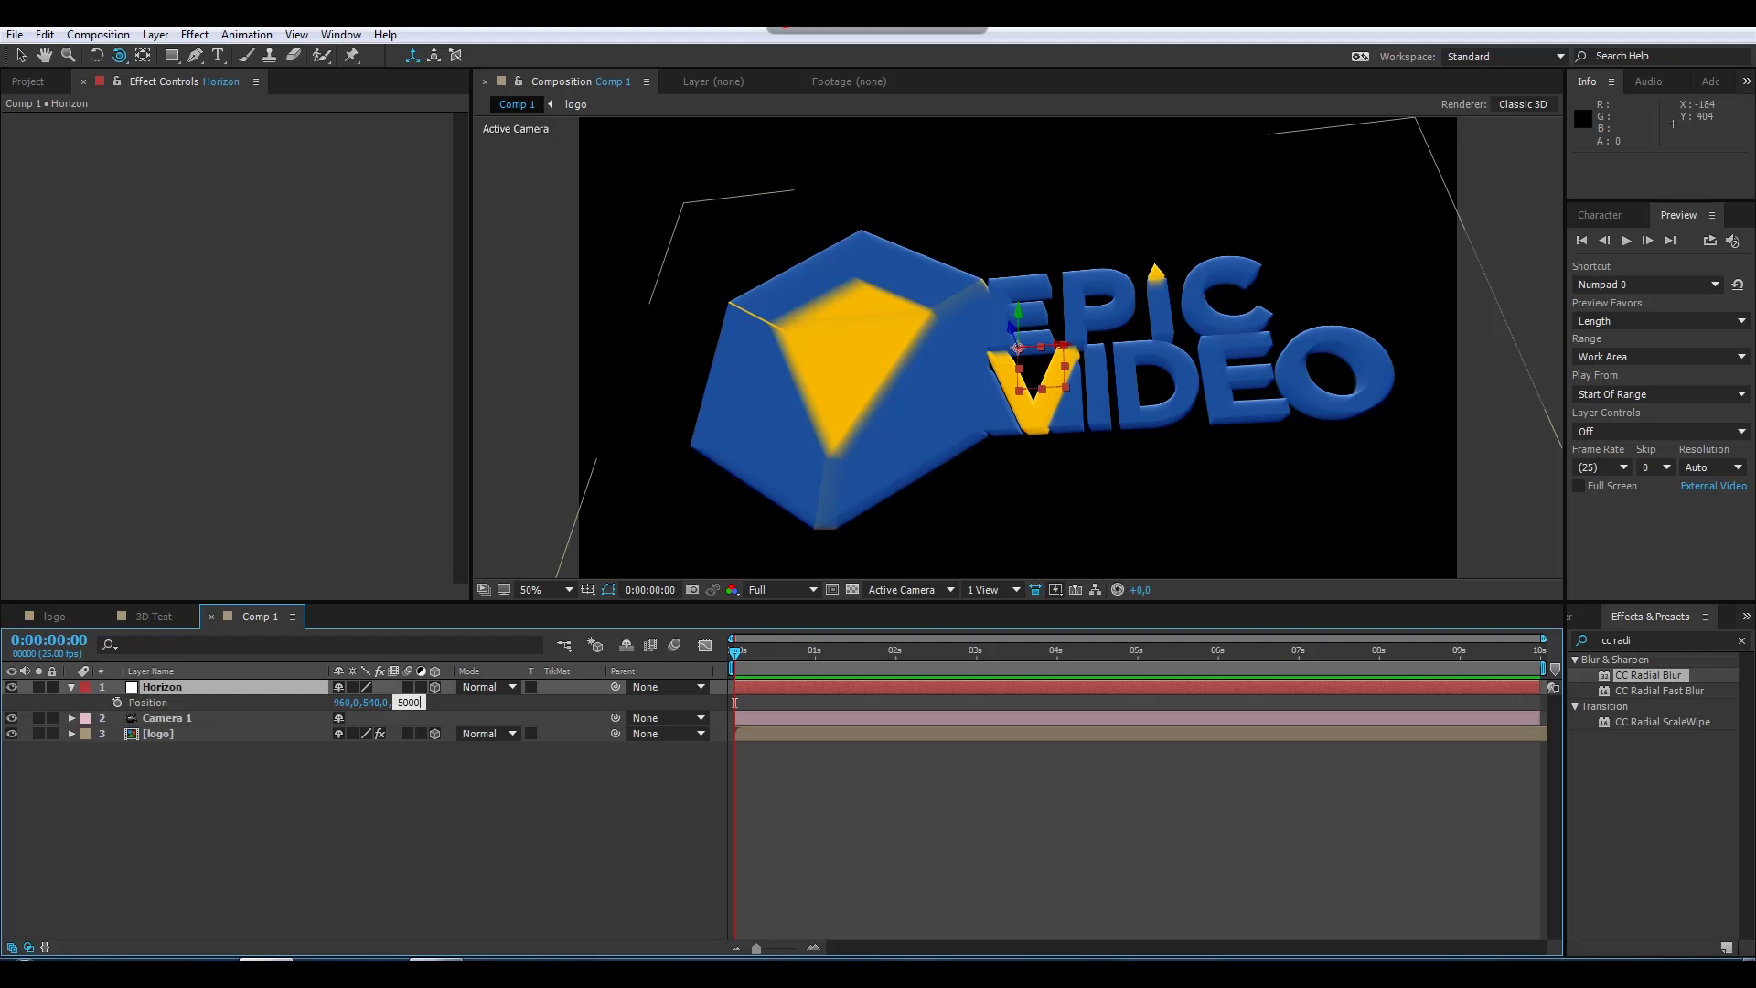
{"action": "key", "text": "Return"}
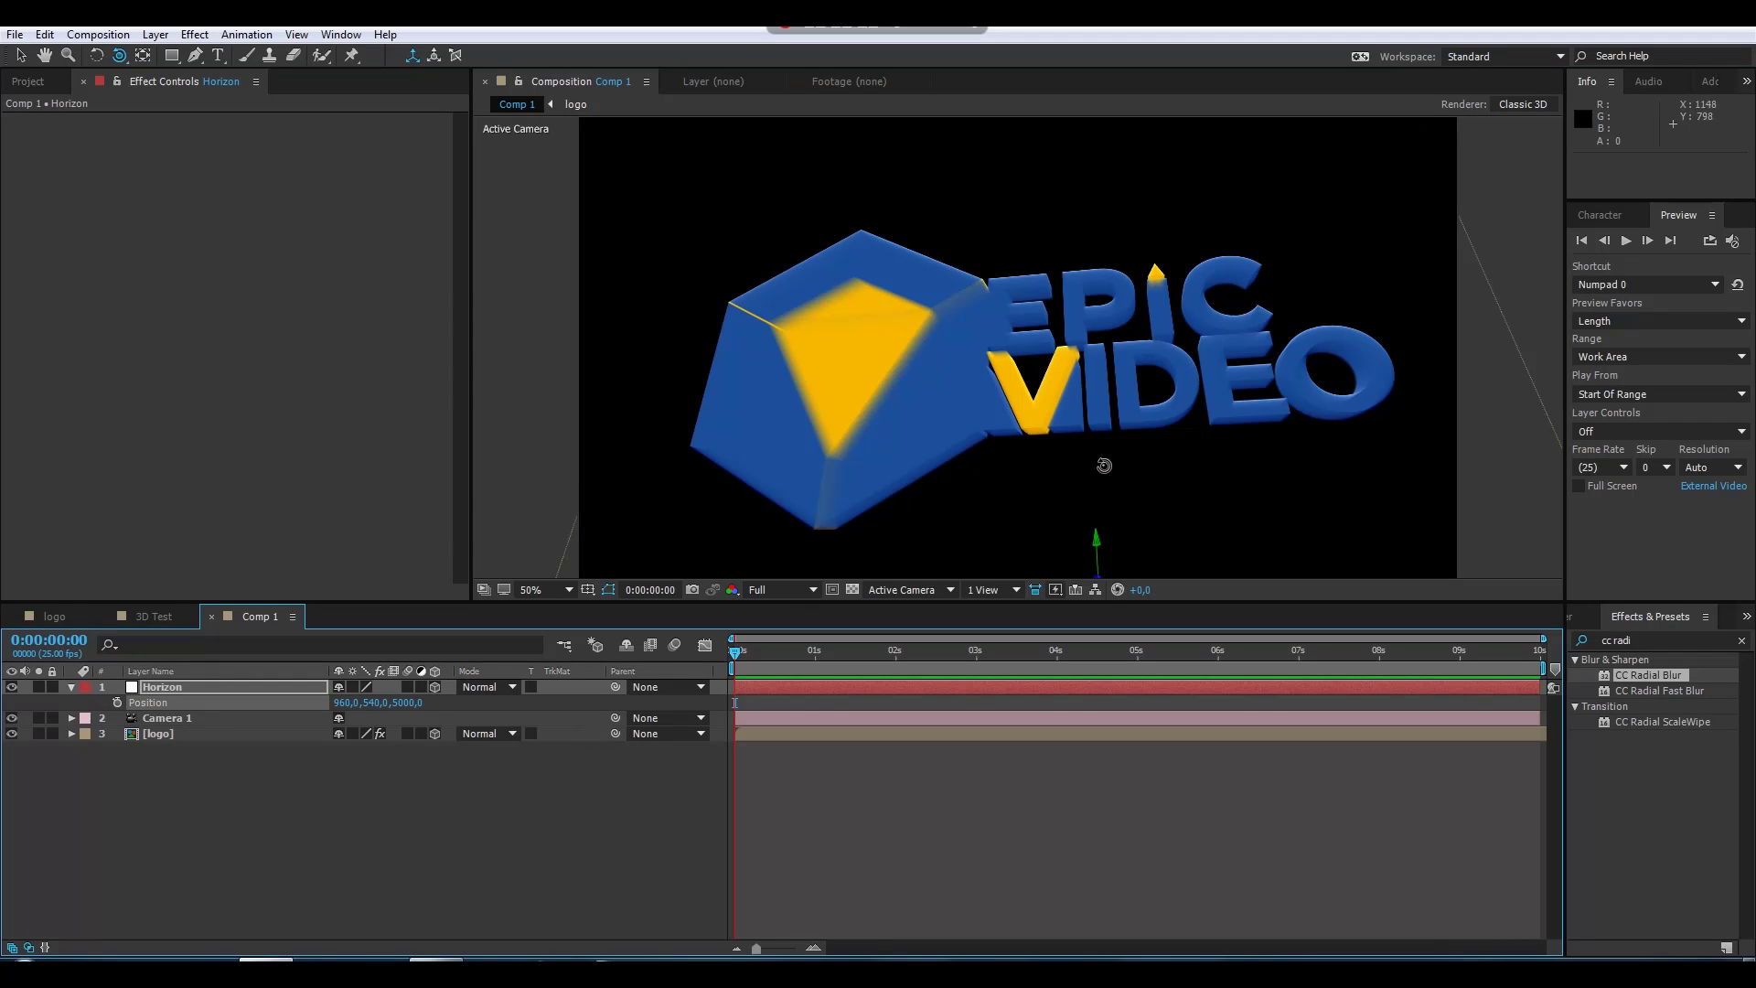
Zoom the viewer out and compare the logo's radial blur with the Horizon layer
{"action": "key", "text": "comma"}
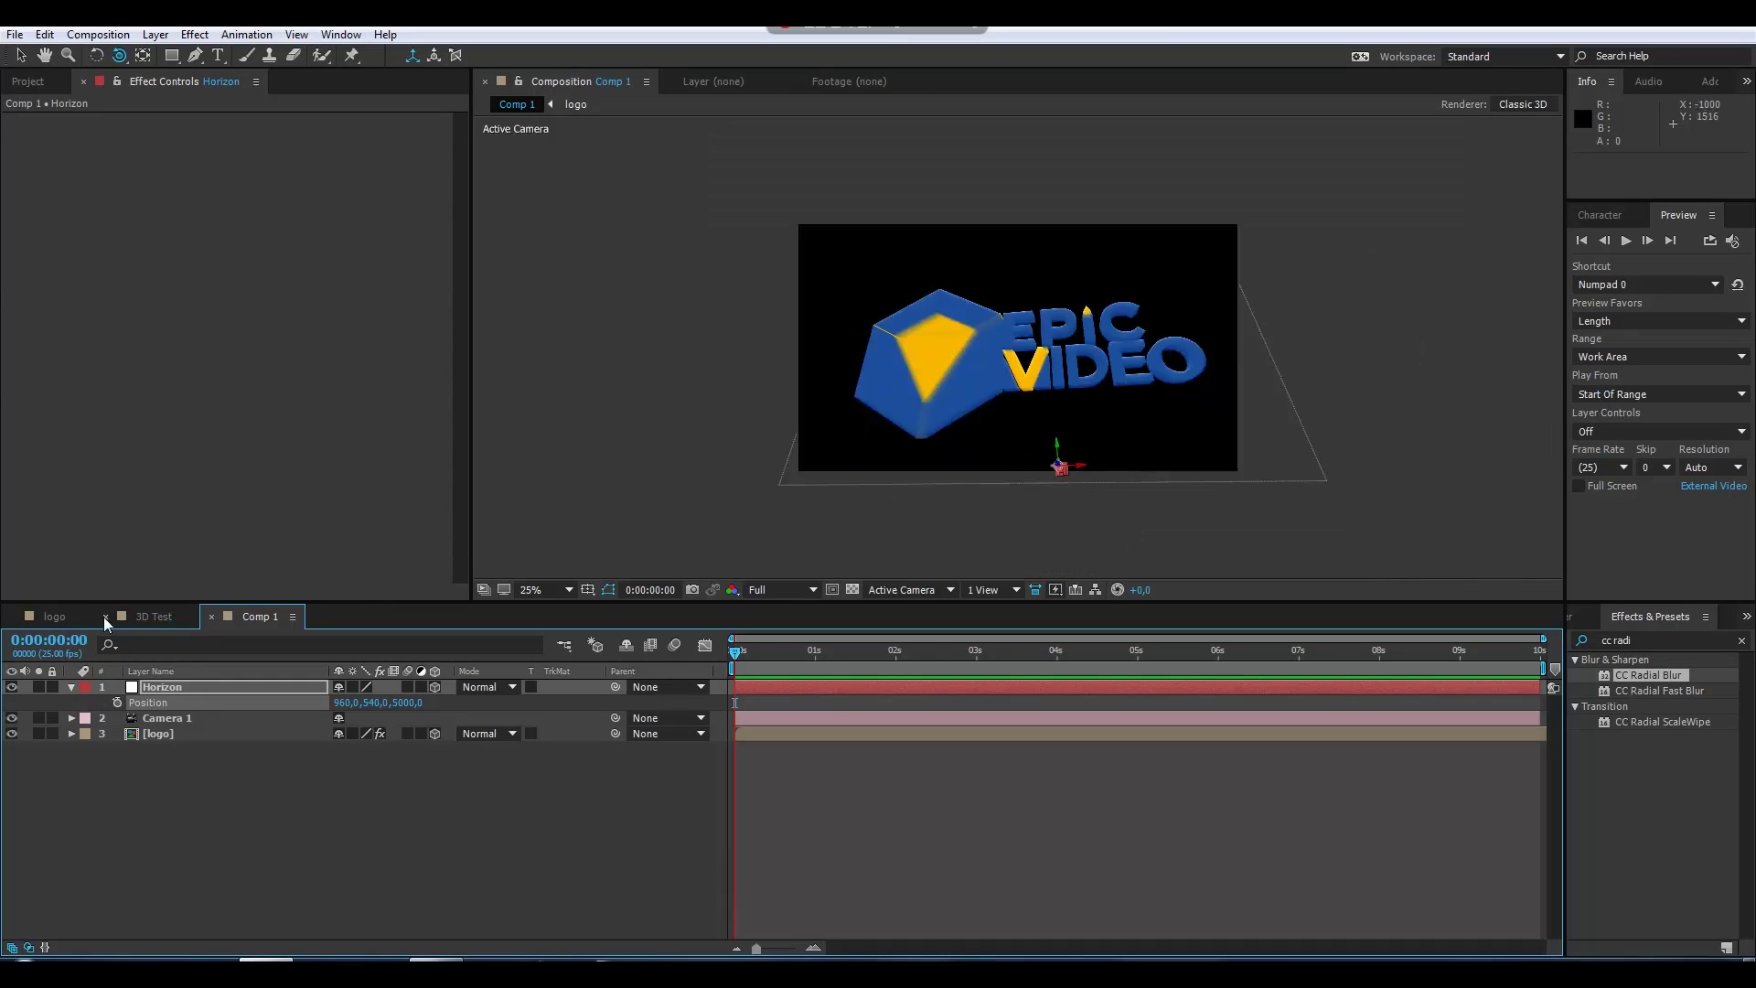
{"action": "left_click", "coordinate": [210, 733]}
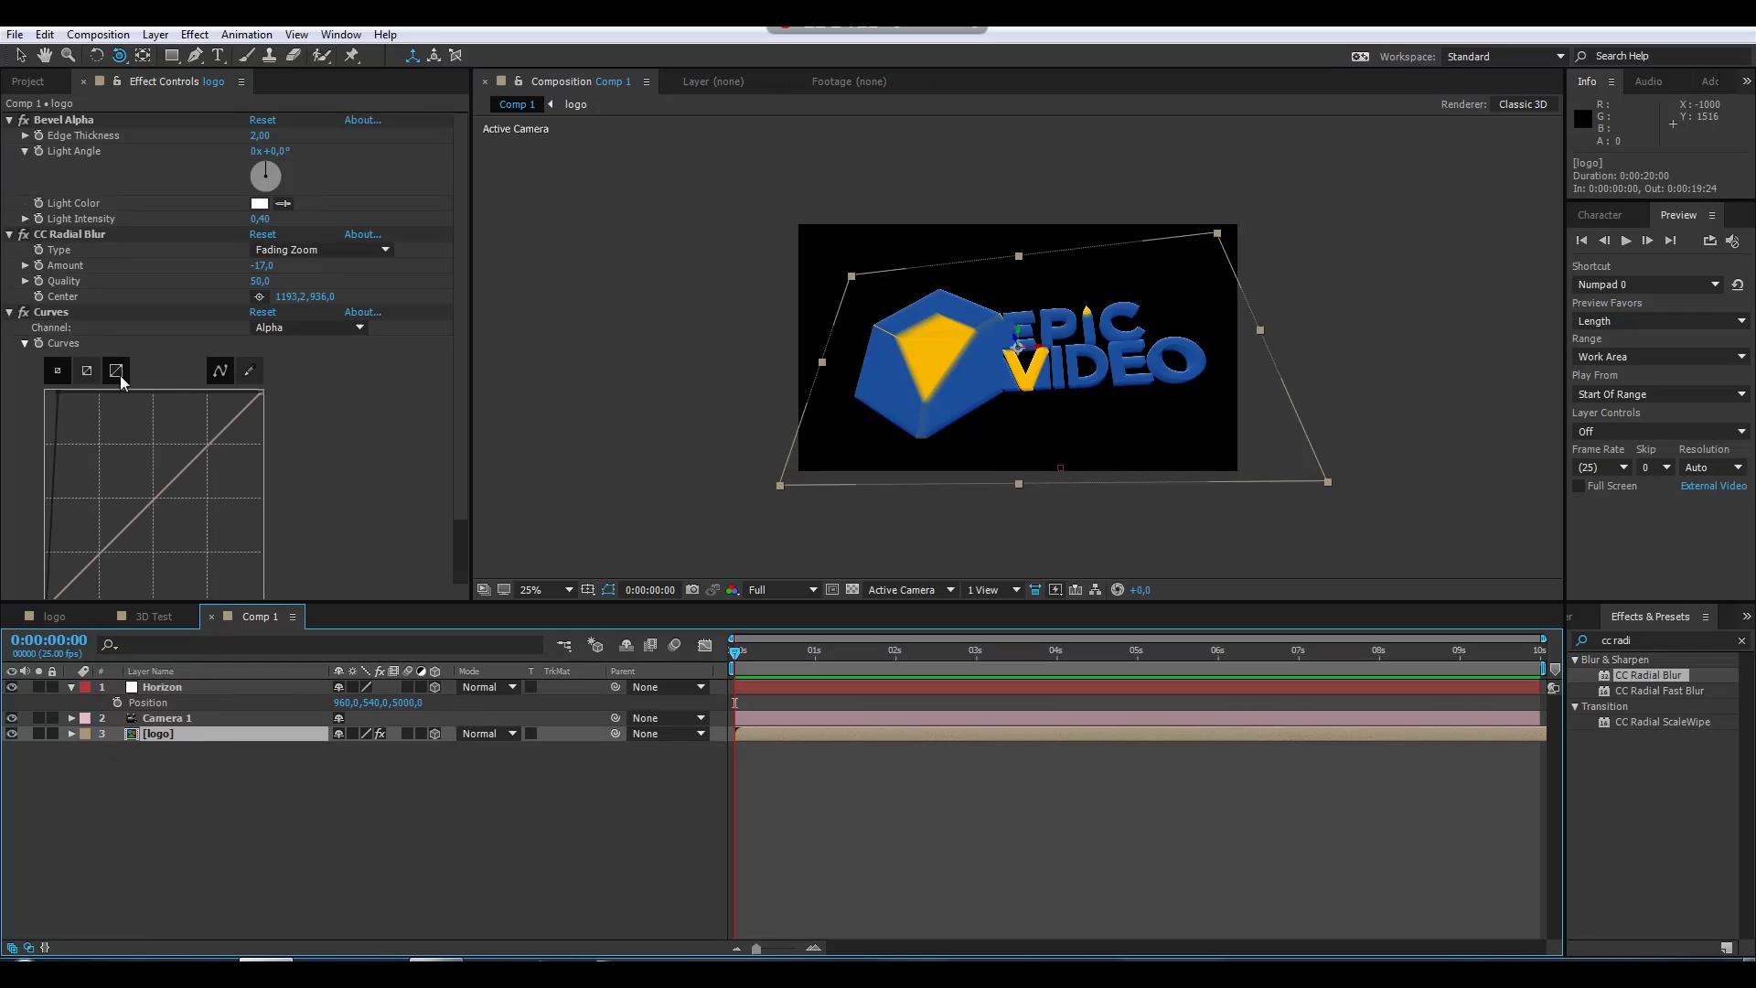
{"action": "left_click", "coordinate": [66, 235]}
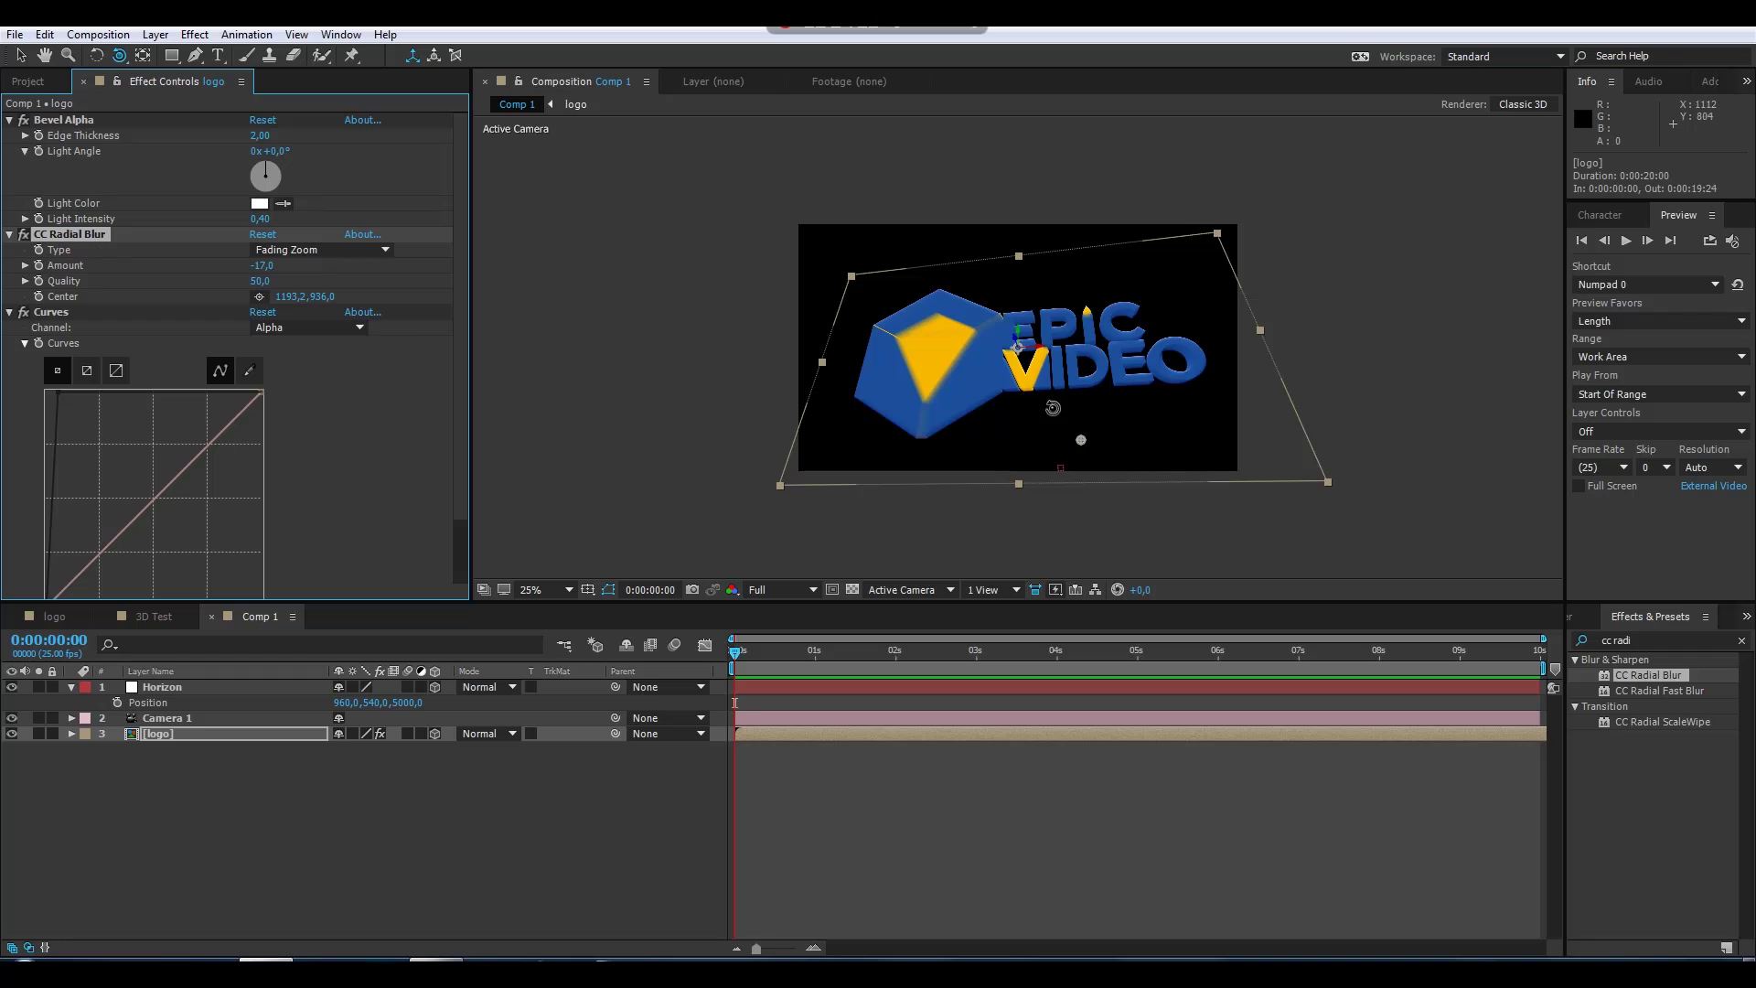
{"action": "left_click", "coordinate": [169, 688]}
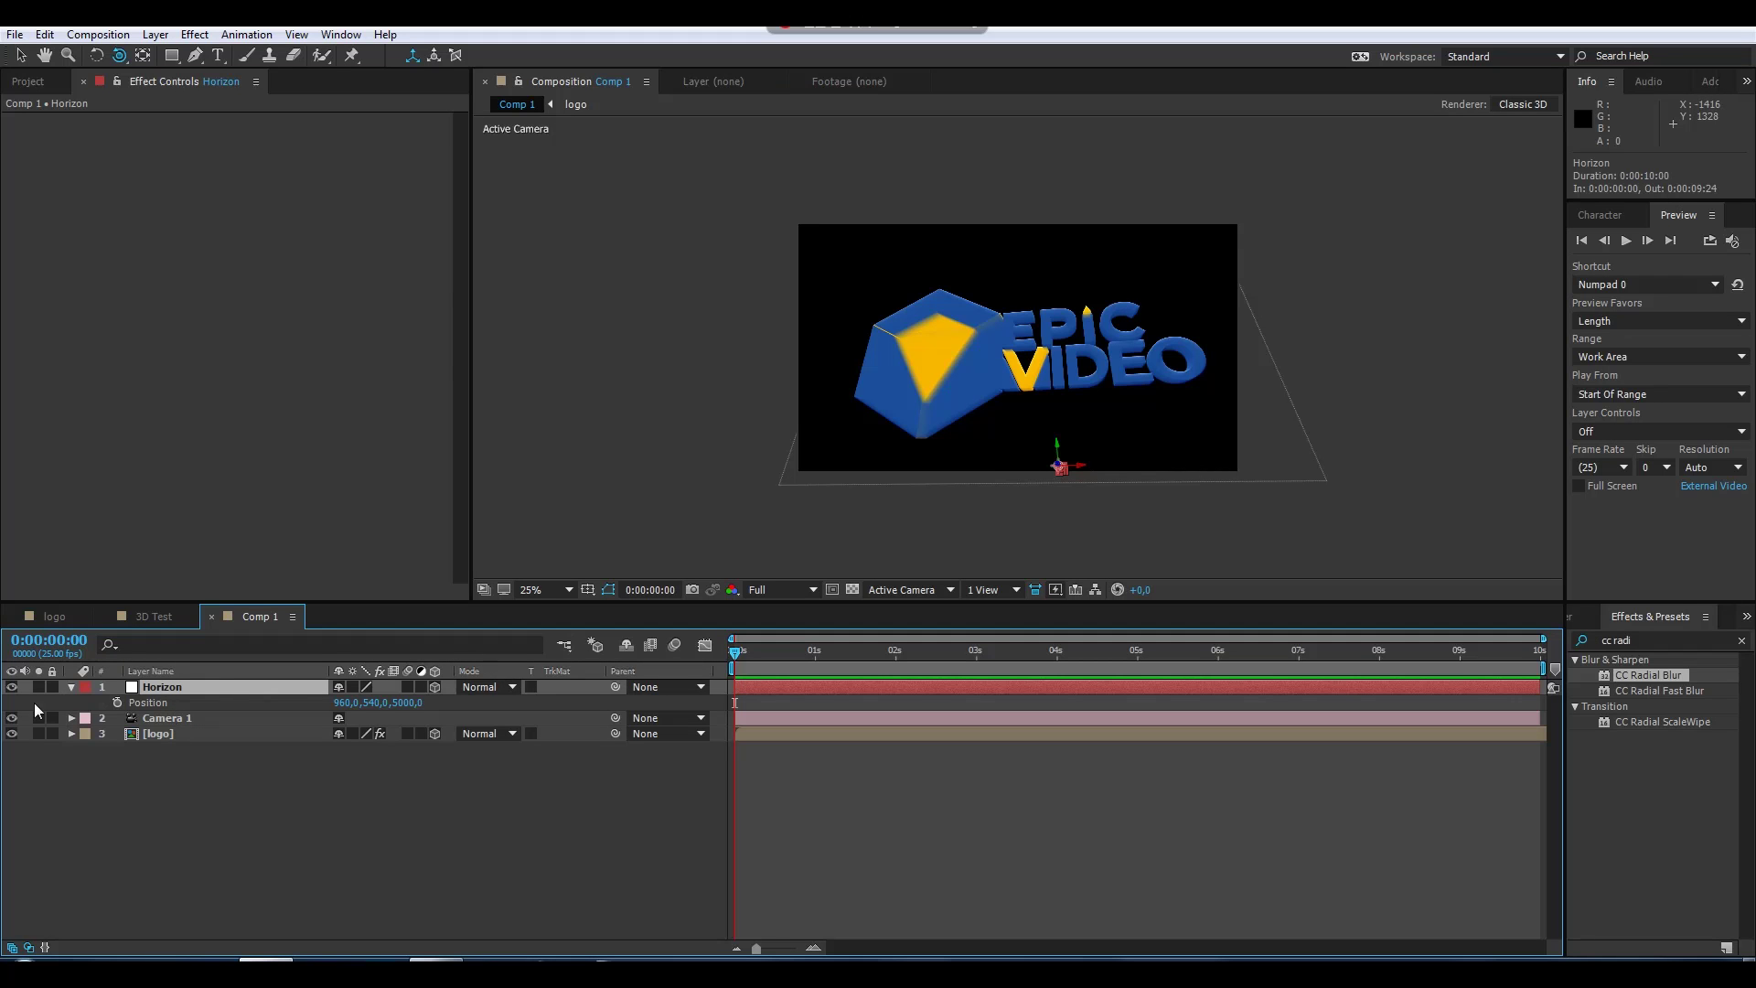
{"action": "left_click", "coordinate": [160, 733]}
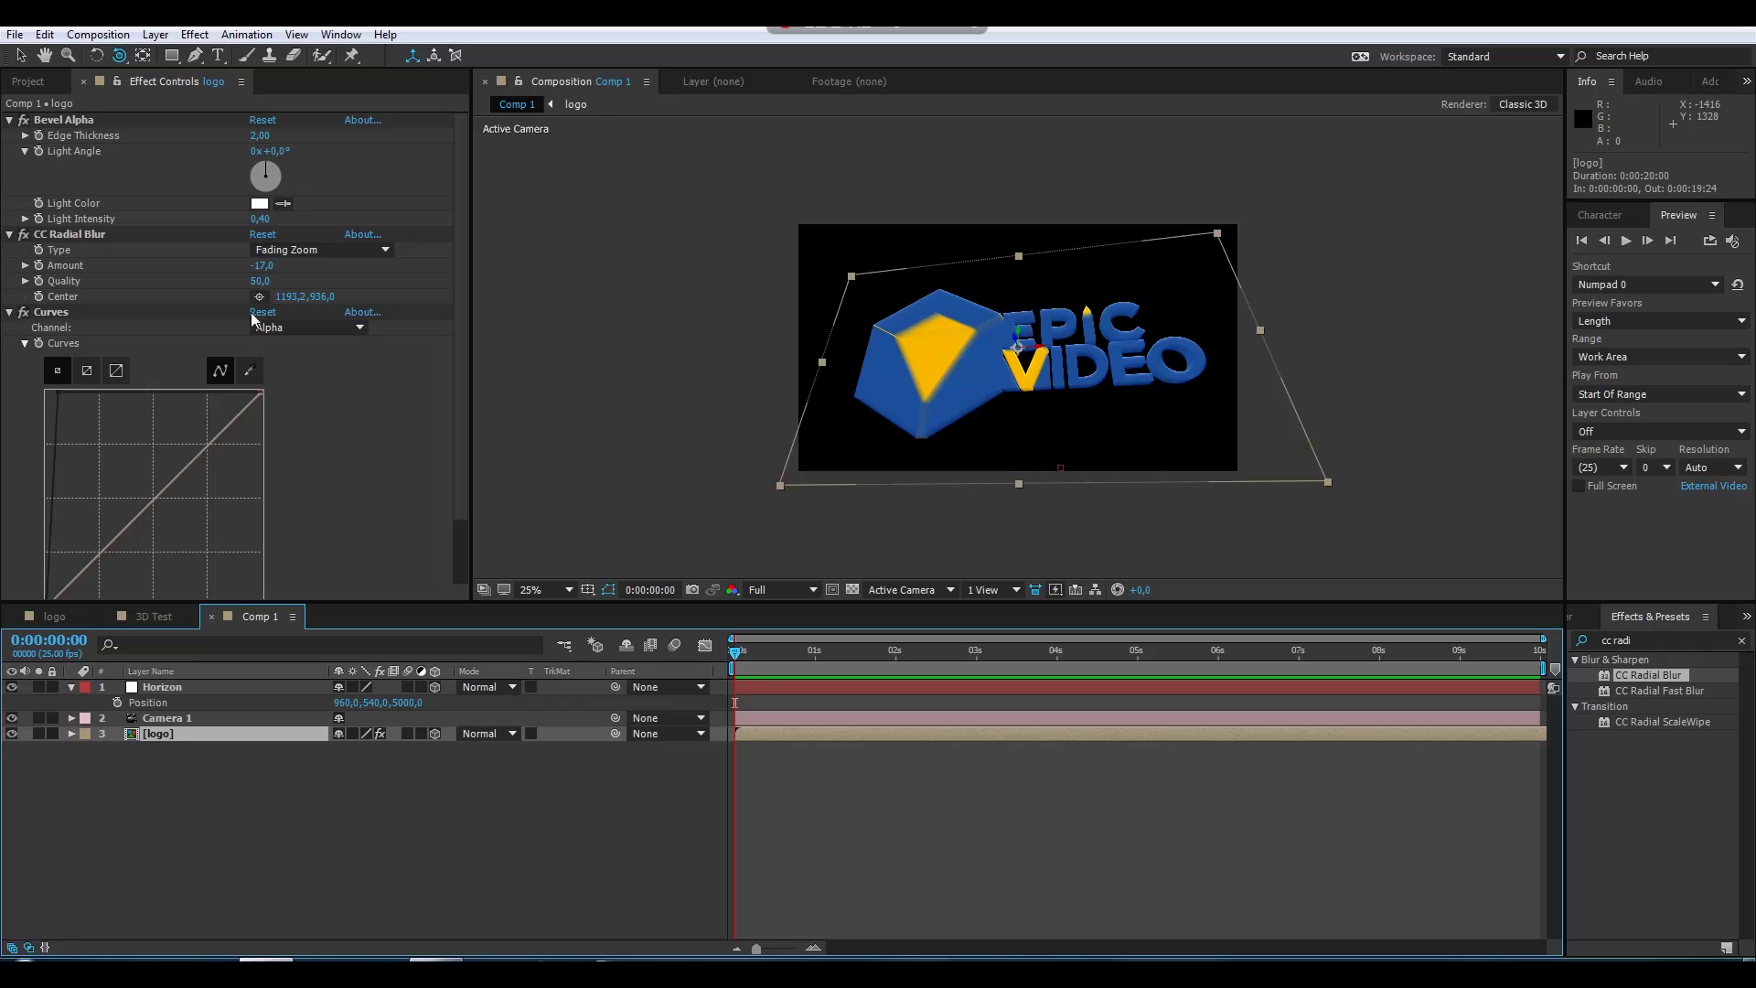
Enable an expression on the logo's blur Center and copy the Center expression from 3D Test
{"action": "left_click", "coordinate": [42, 296], "text": "alt"}
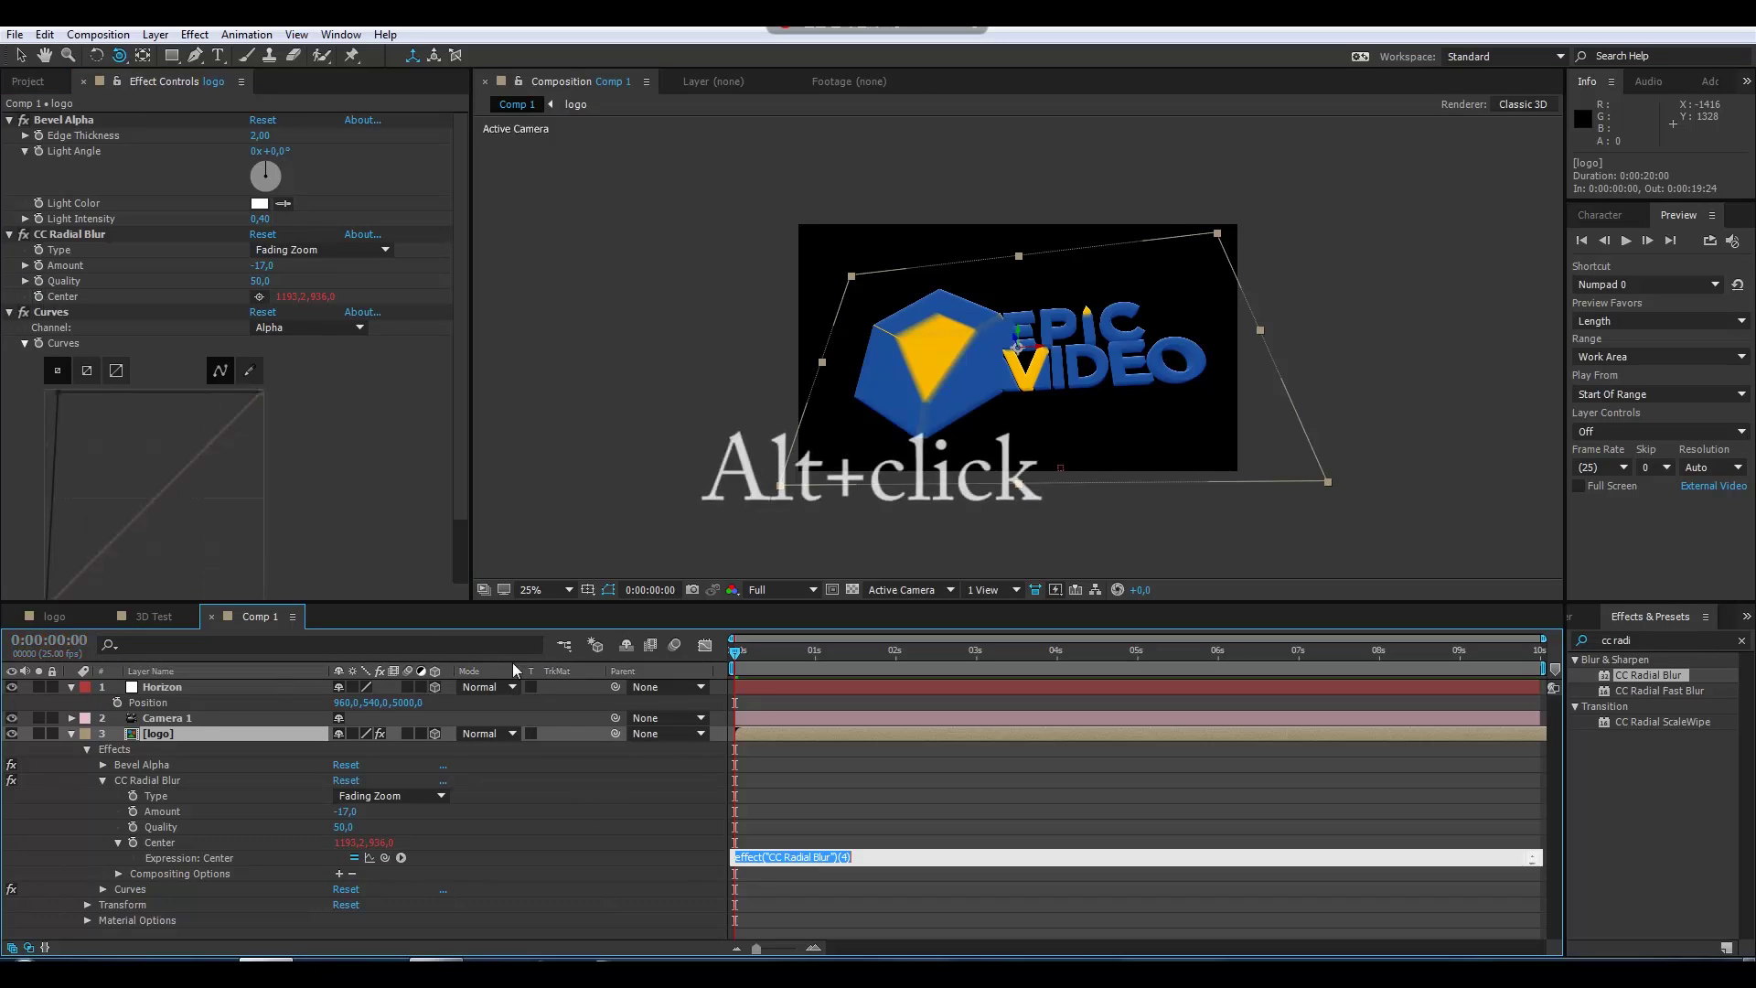
{"action": "left_click", "coordinate": [151, 621]}
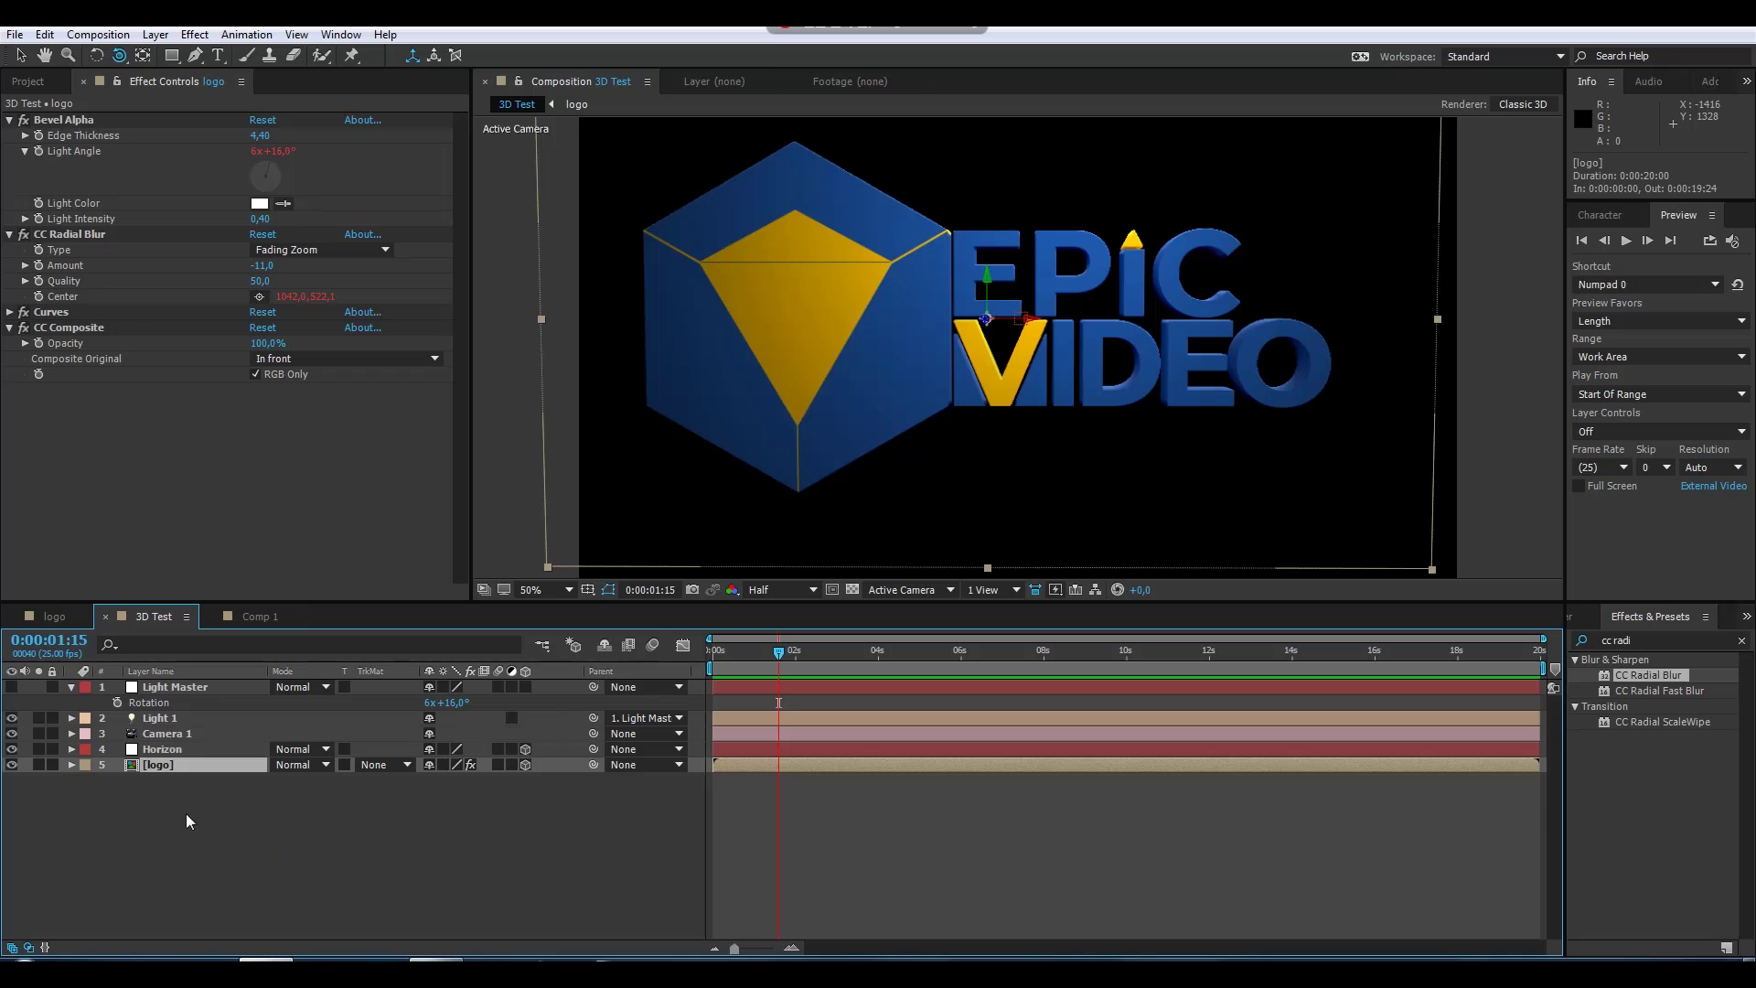
{"action": "key", "text": "e"}
{"action": "key", "text": "e"}
{"action": "key", "text": "e"}
{"action": "key", "text": "e"}
{"action": "left_click", "coordinate": [738, 860]}
{"action": "key", "text": "ctrl+c"}
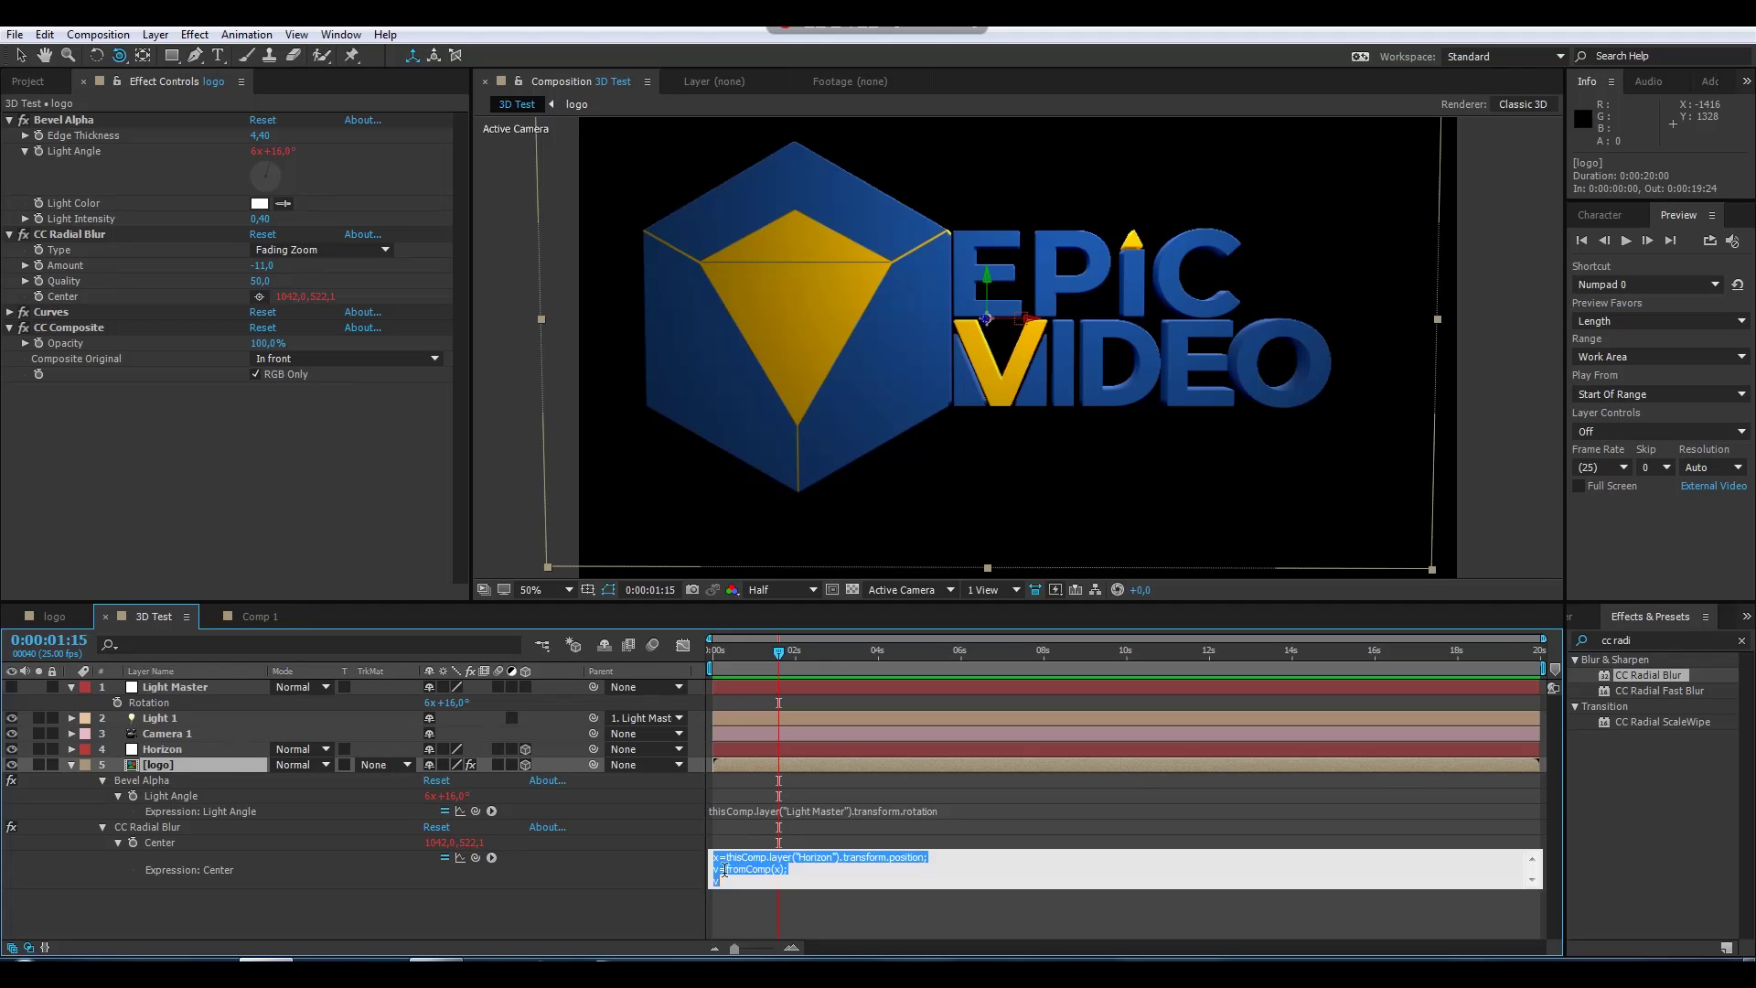
{"action": "right_click", "coordinate": [731, 874]}
{"action": "left_click", "coordinate": [818, 678]}
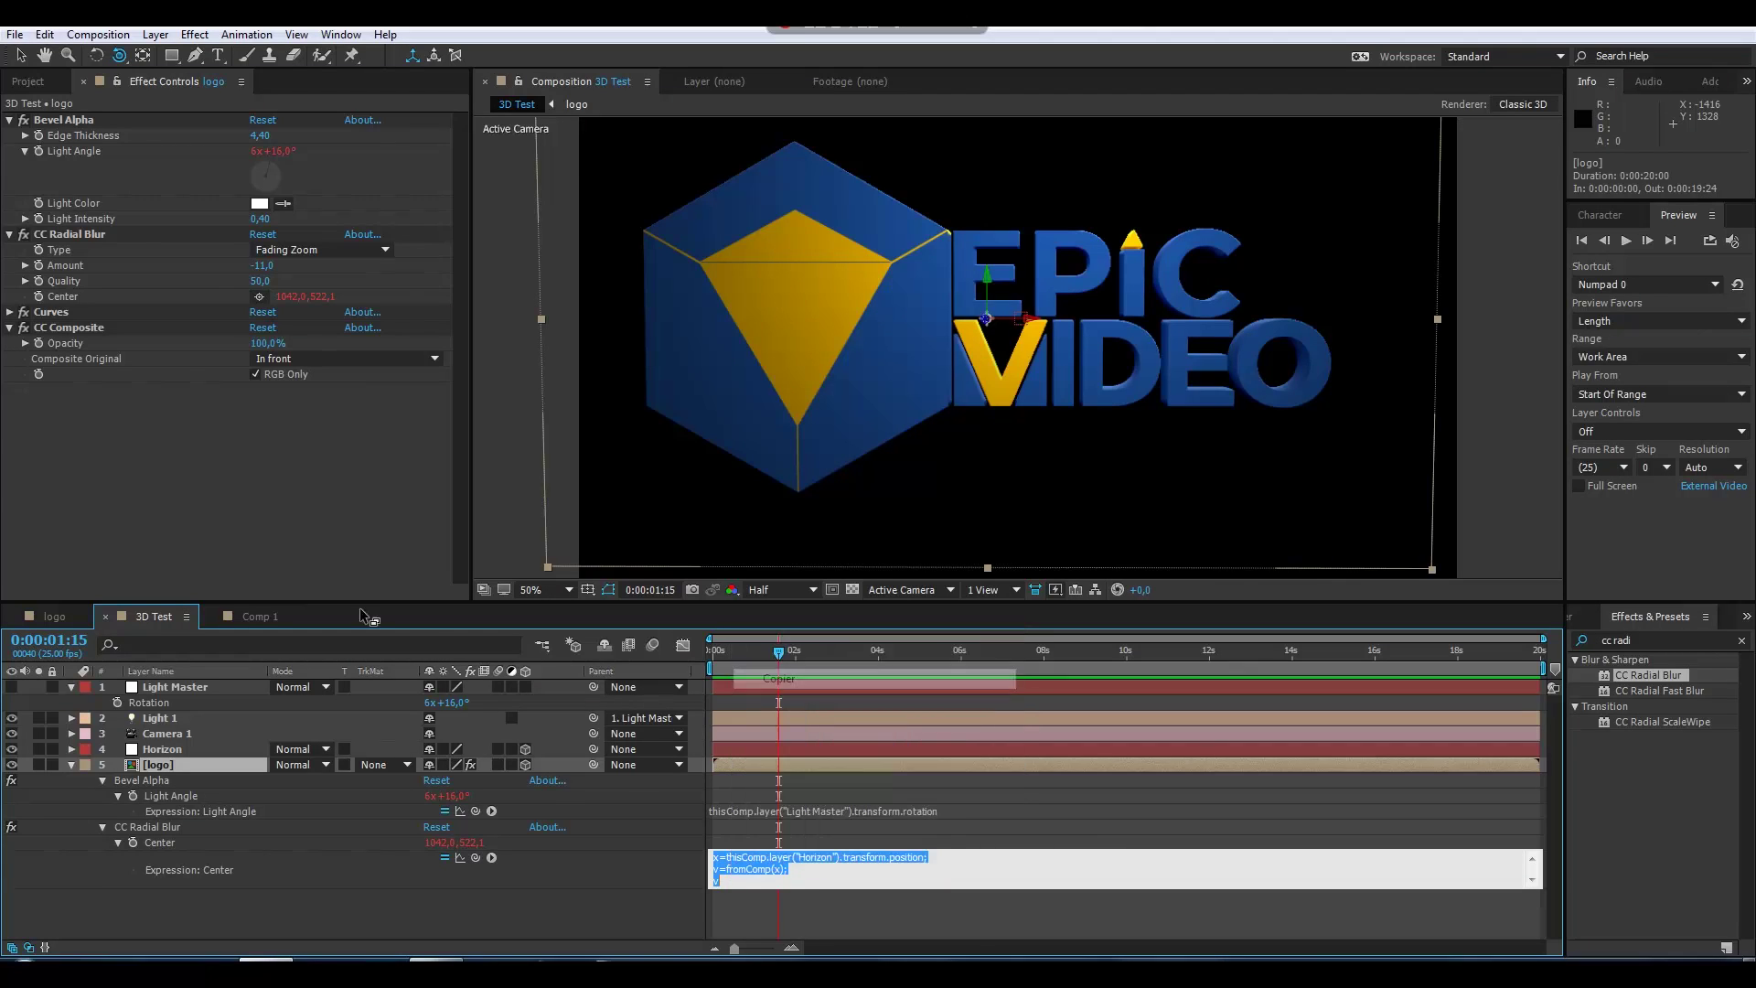
Replace the Comp 1 logo's Center expression with the pasted Horizon-tracking expression
{"action": "left_click", "coordinate": [261, 609]}
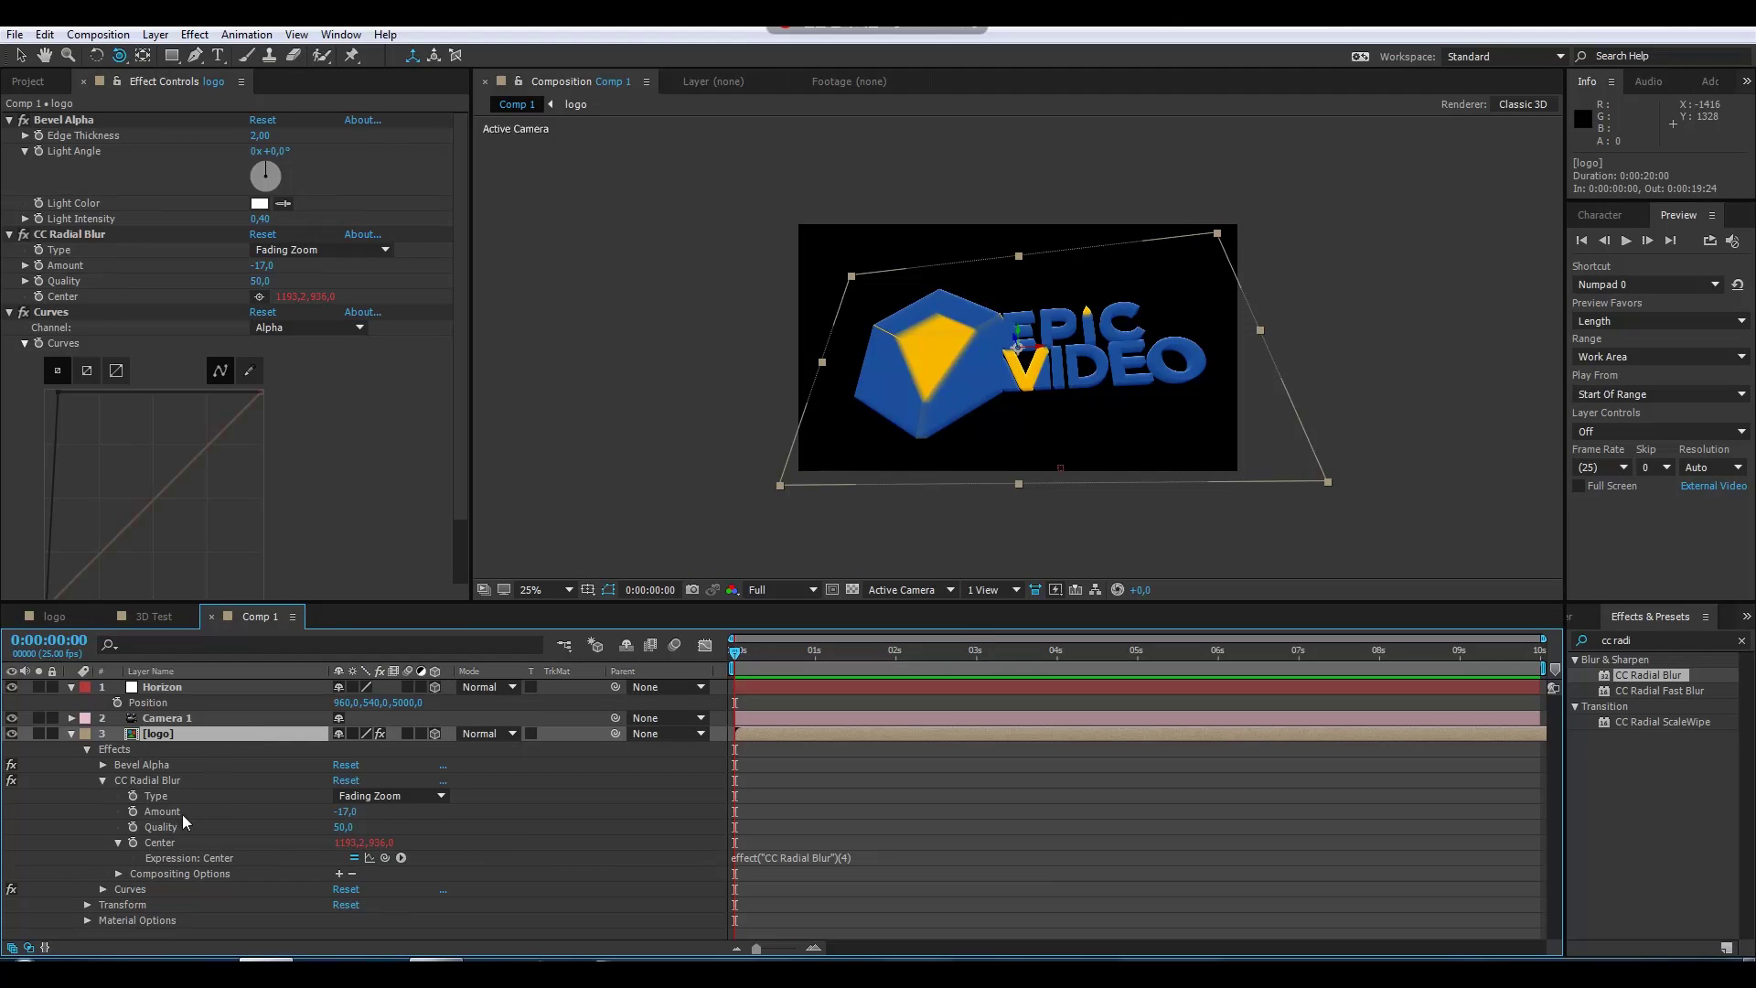
{"action": "left_click", "coordinate": [781, 858]}
{"action": "key", "text": "BackSpace"}
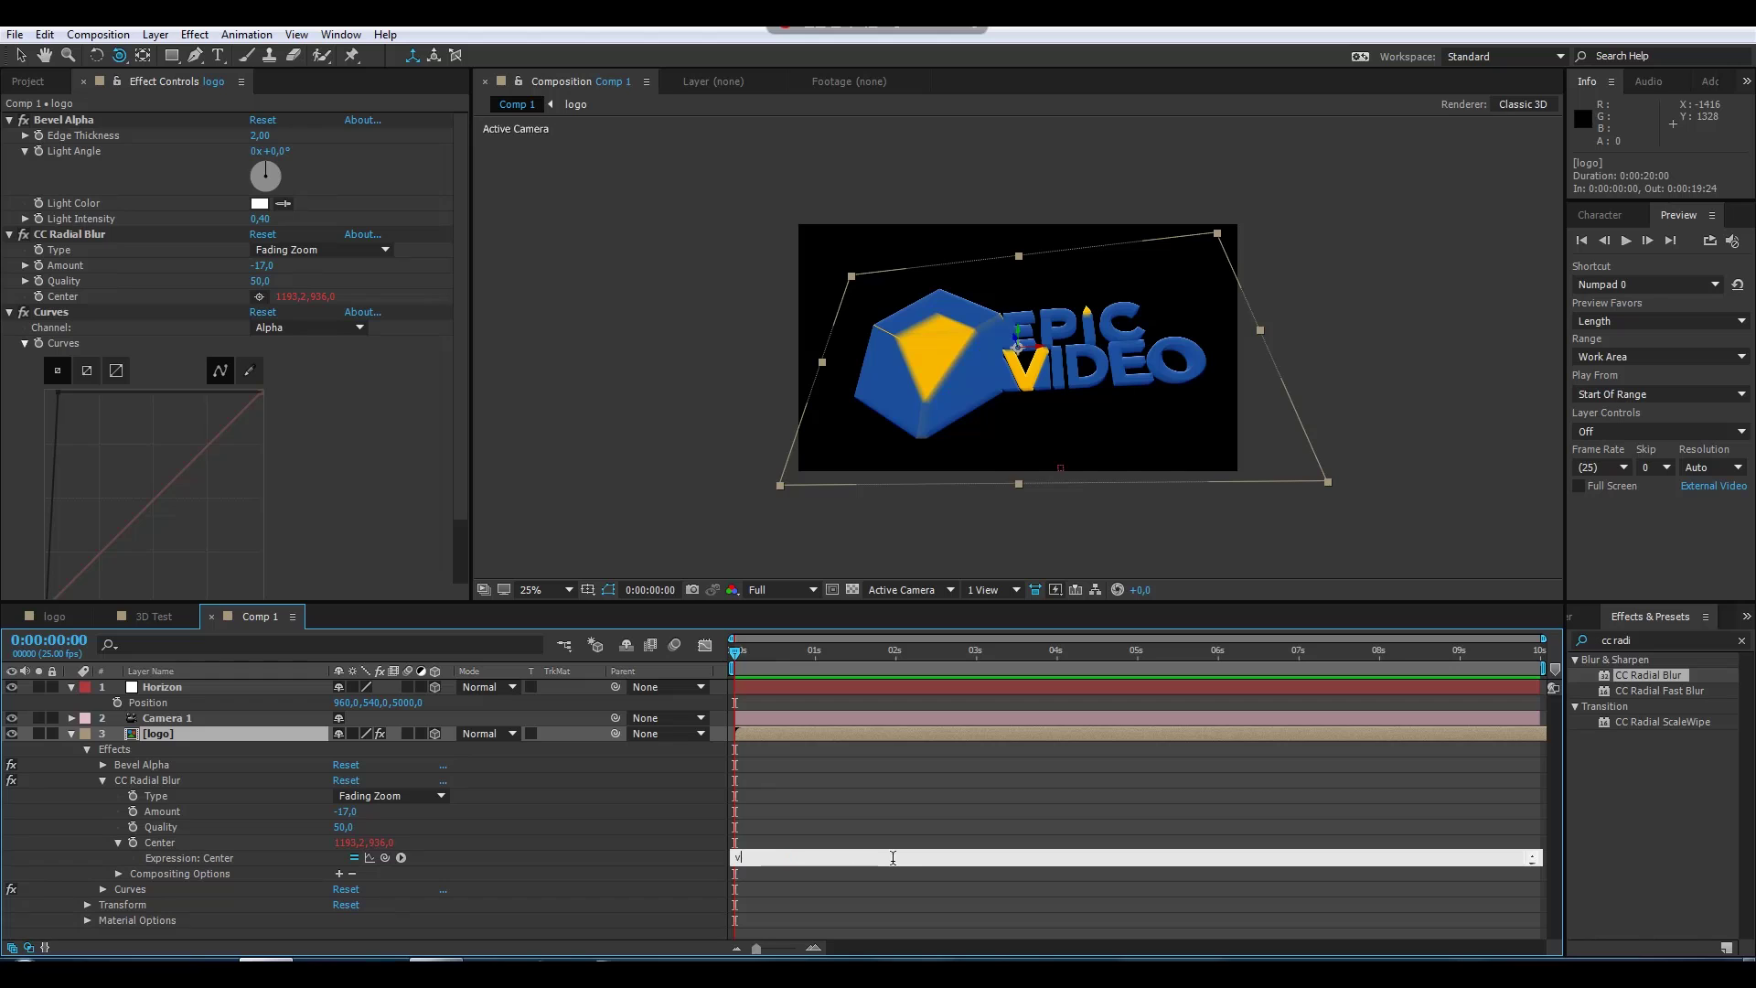
{"action": "key", "text": "ctrl+v"}
{"action": "left_click_drag", "start_coordinate": [885, 905], "coordinate": [885, 908]}
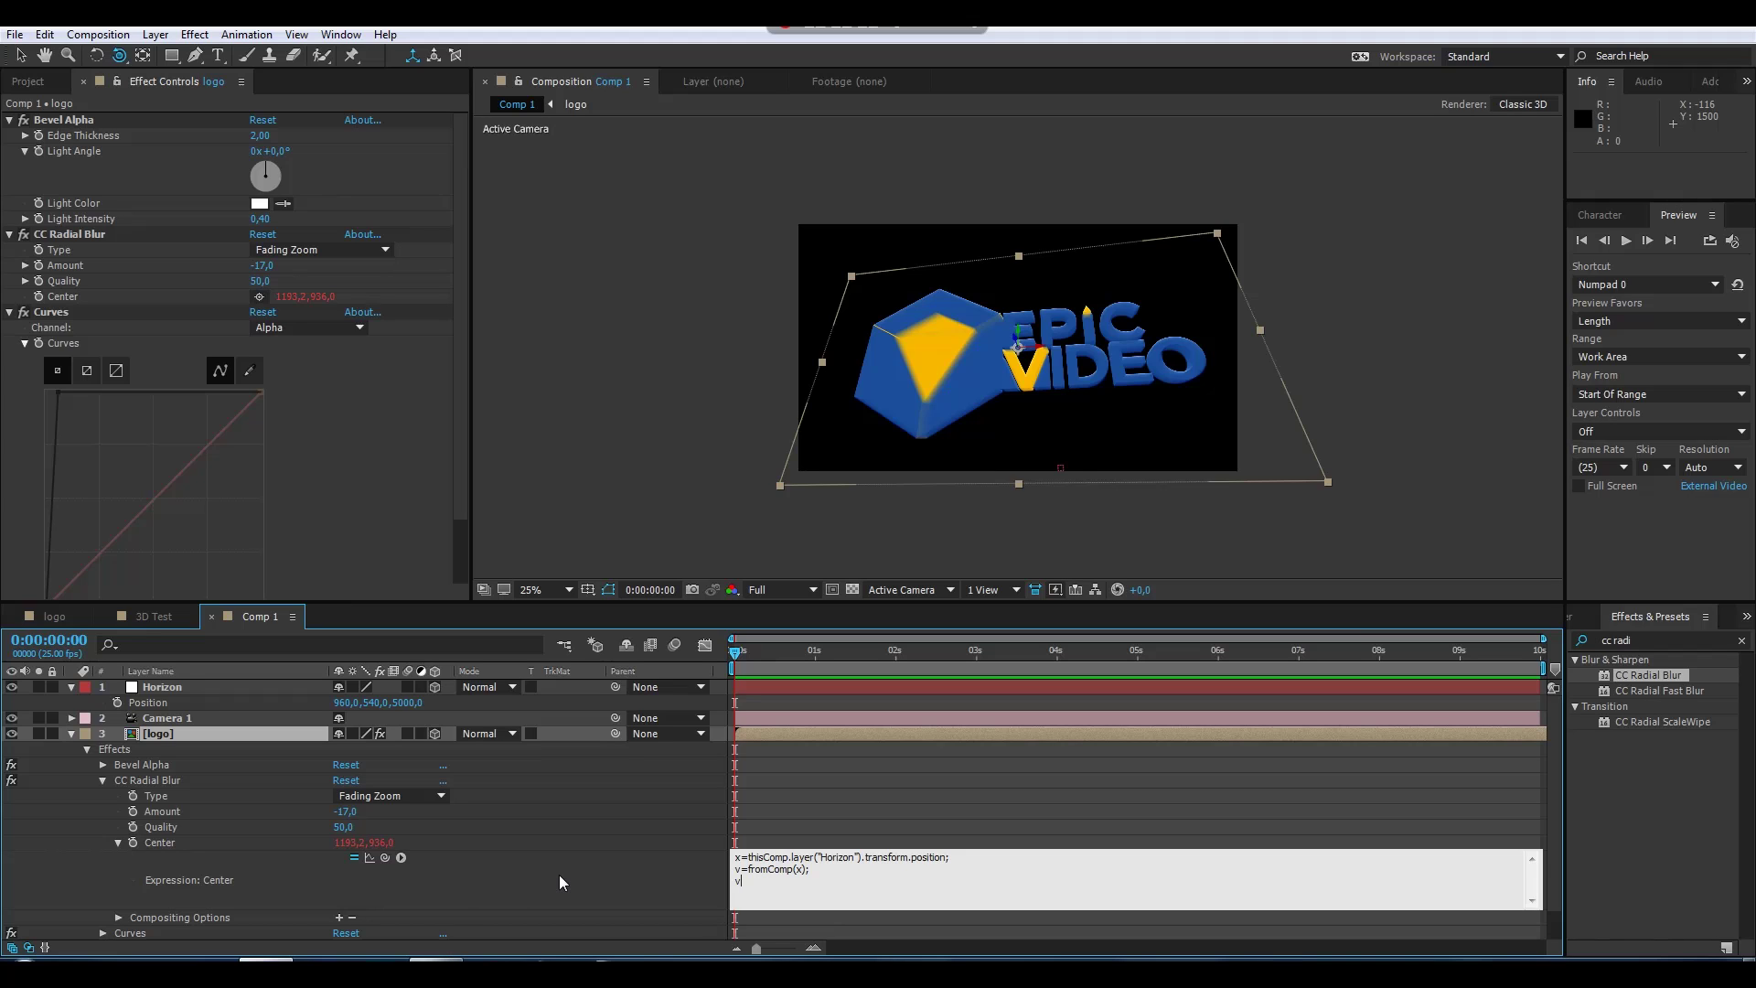
Commit the Horizon-tracking Center expression, orbit Camera 1 to verify, and collapse Curves
{"action": "left_click", "coordinate": [527, 876]}
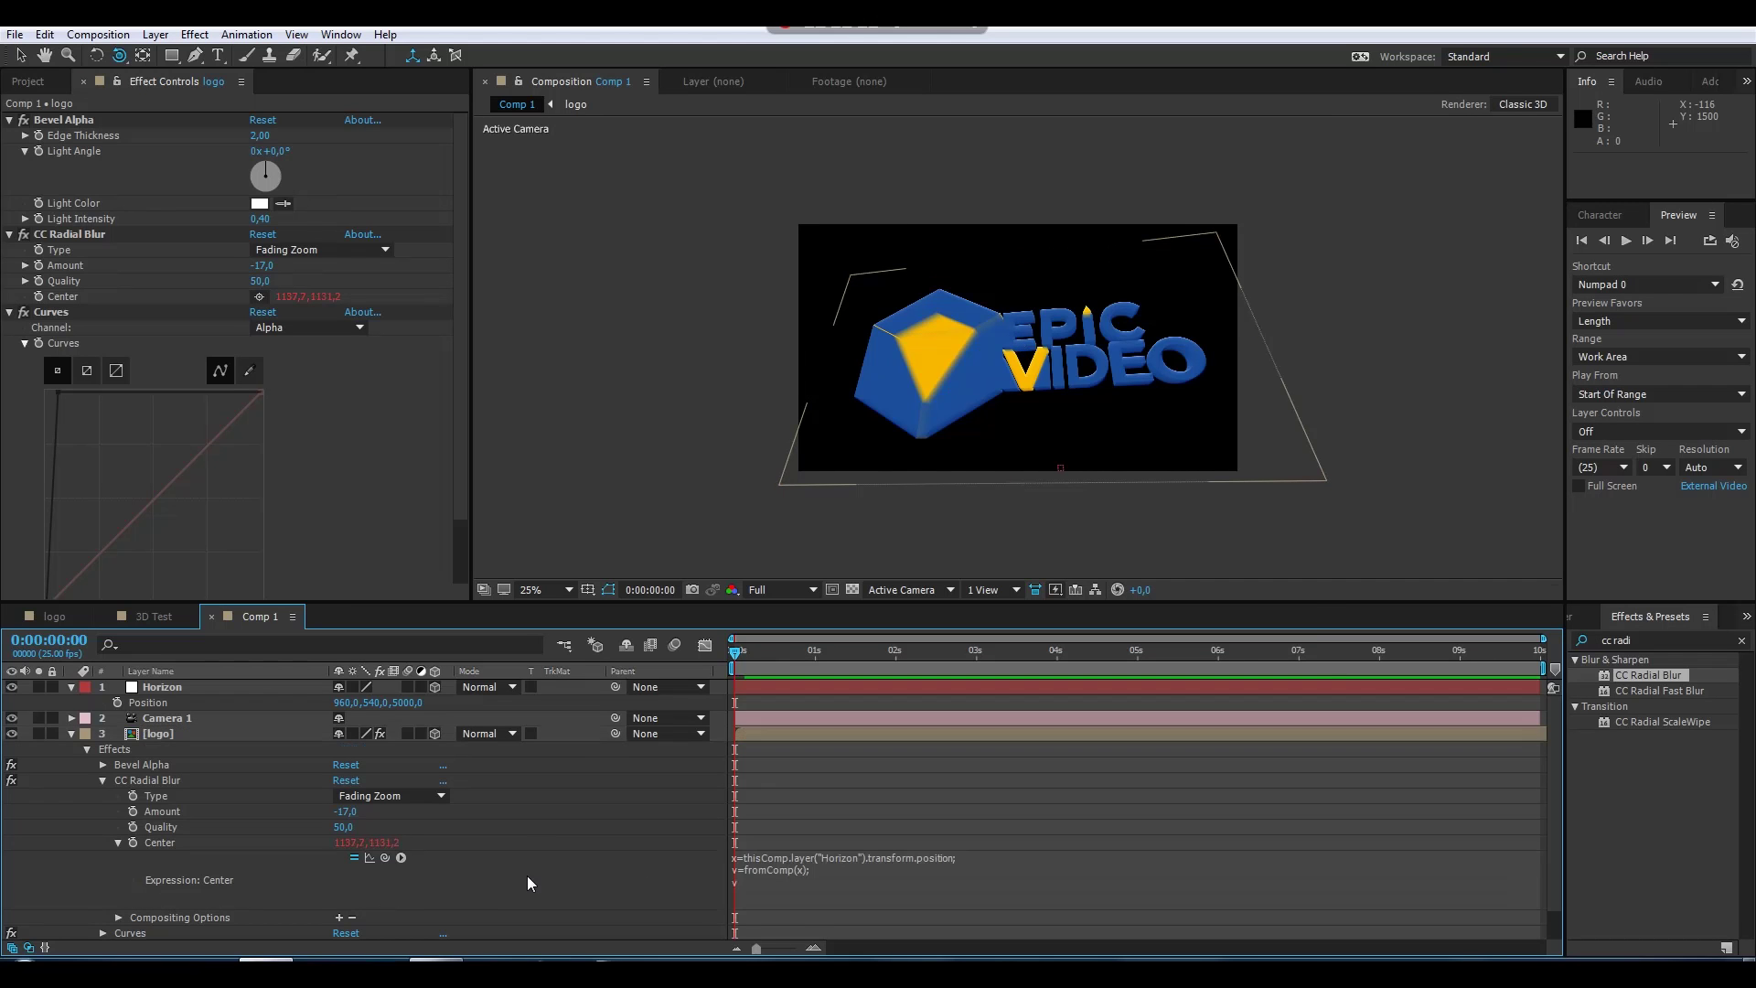
{"action": "left_click_drag", "start_coordinate": [1048, 278], "coordinate": [965, 346]}
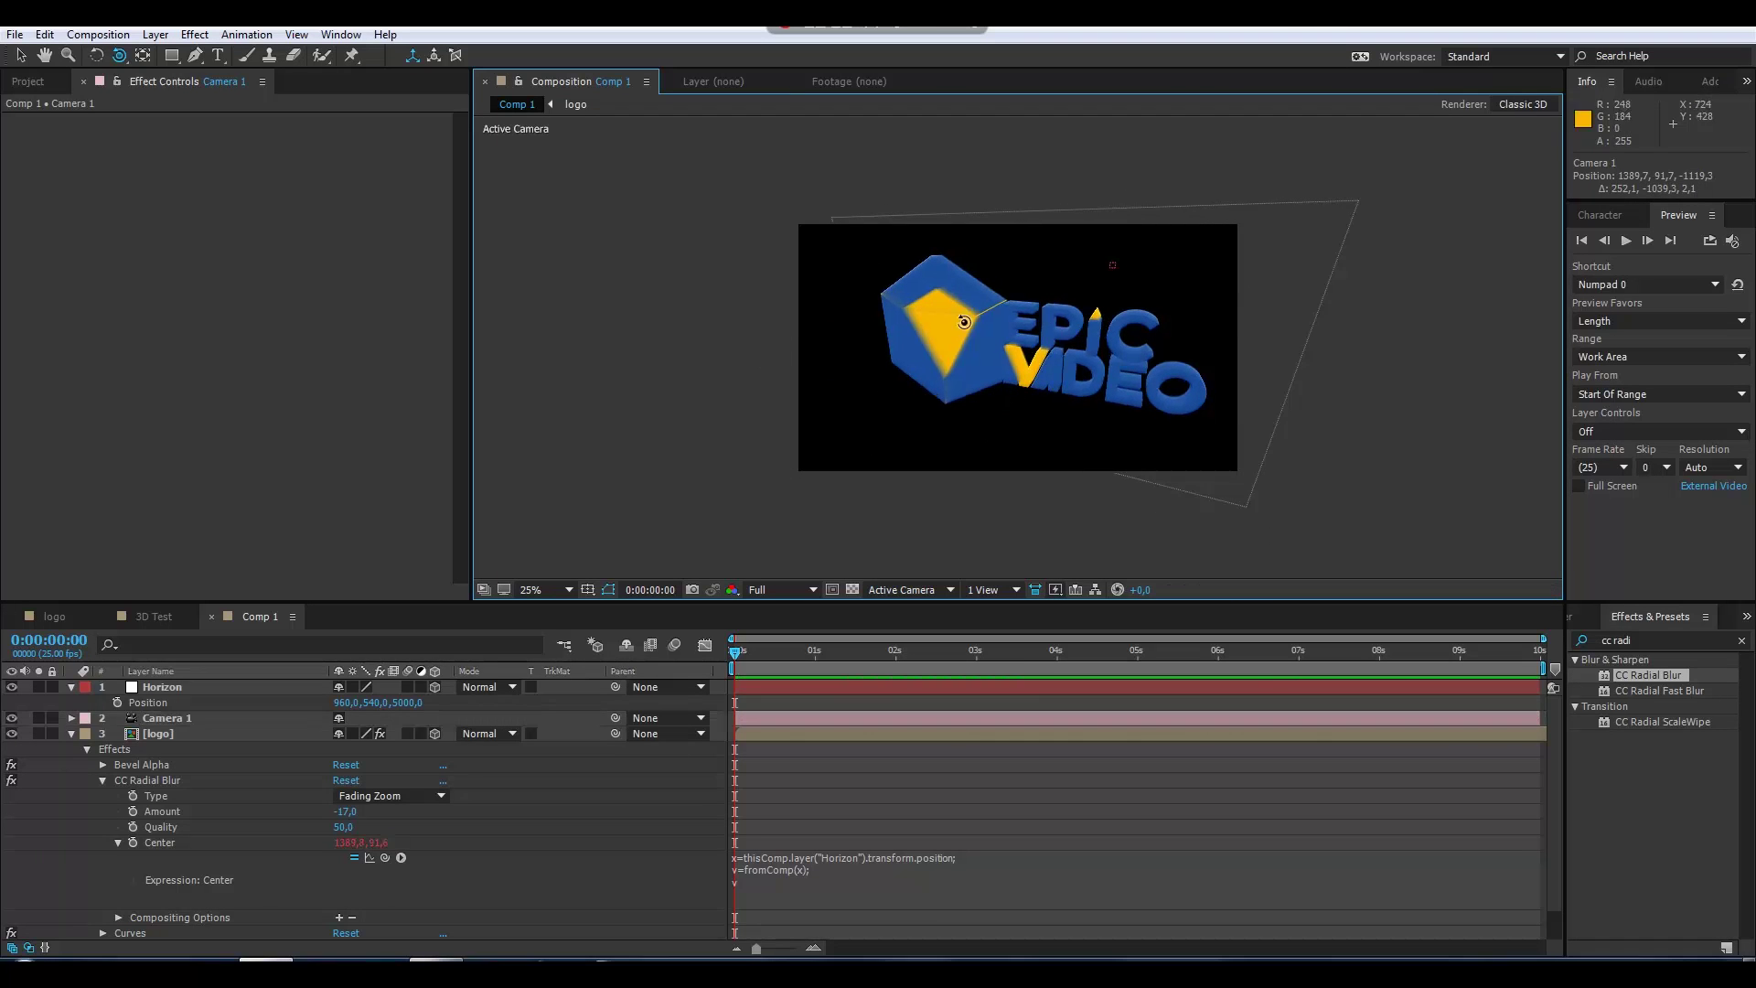
{"action": "left_click", "coordinate": [141, 777]}
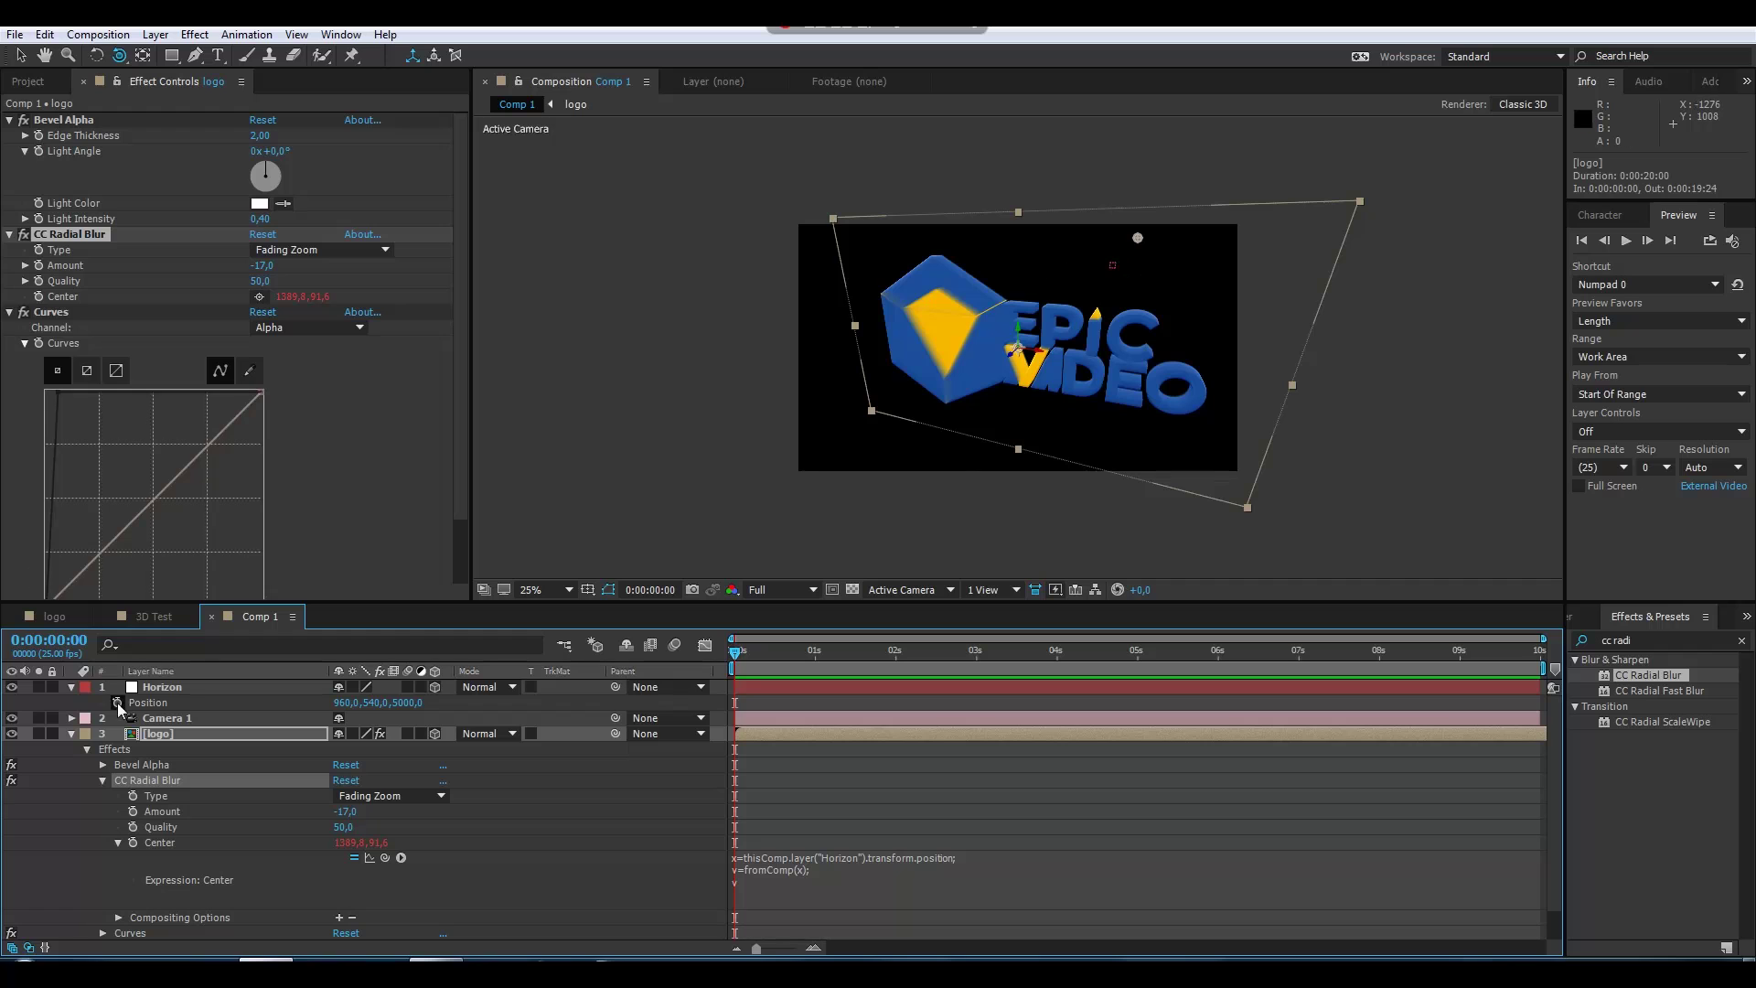
{"action": "left_click", "coordinate": [169, 692]}
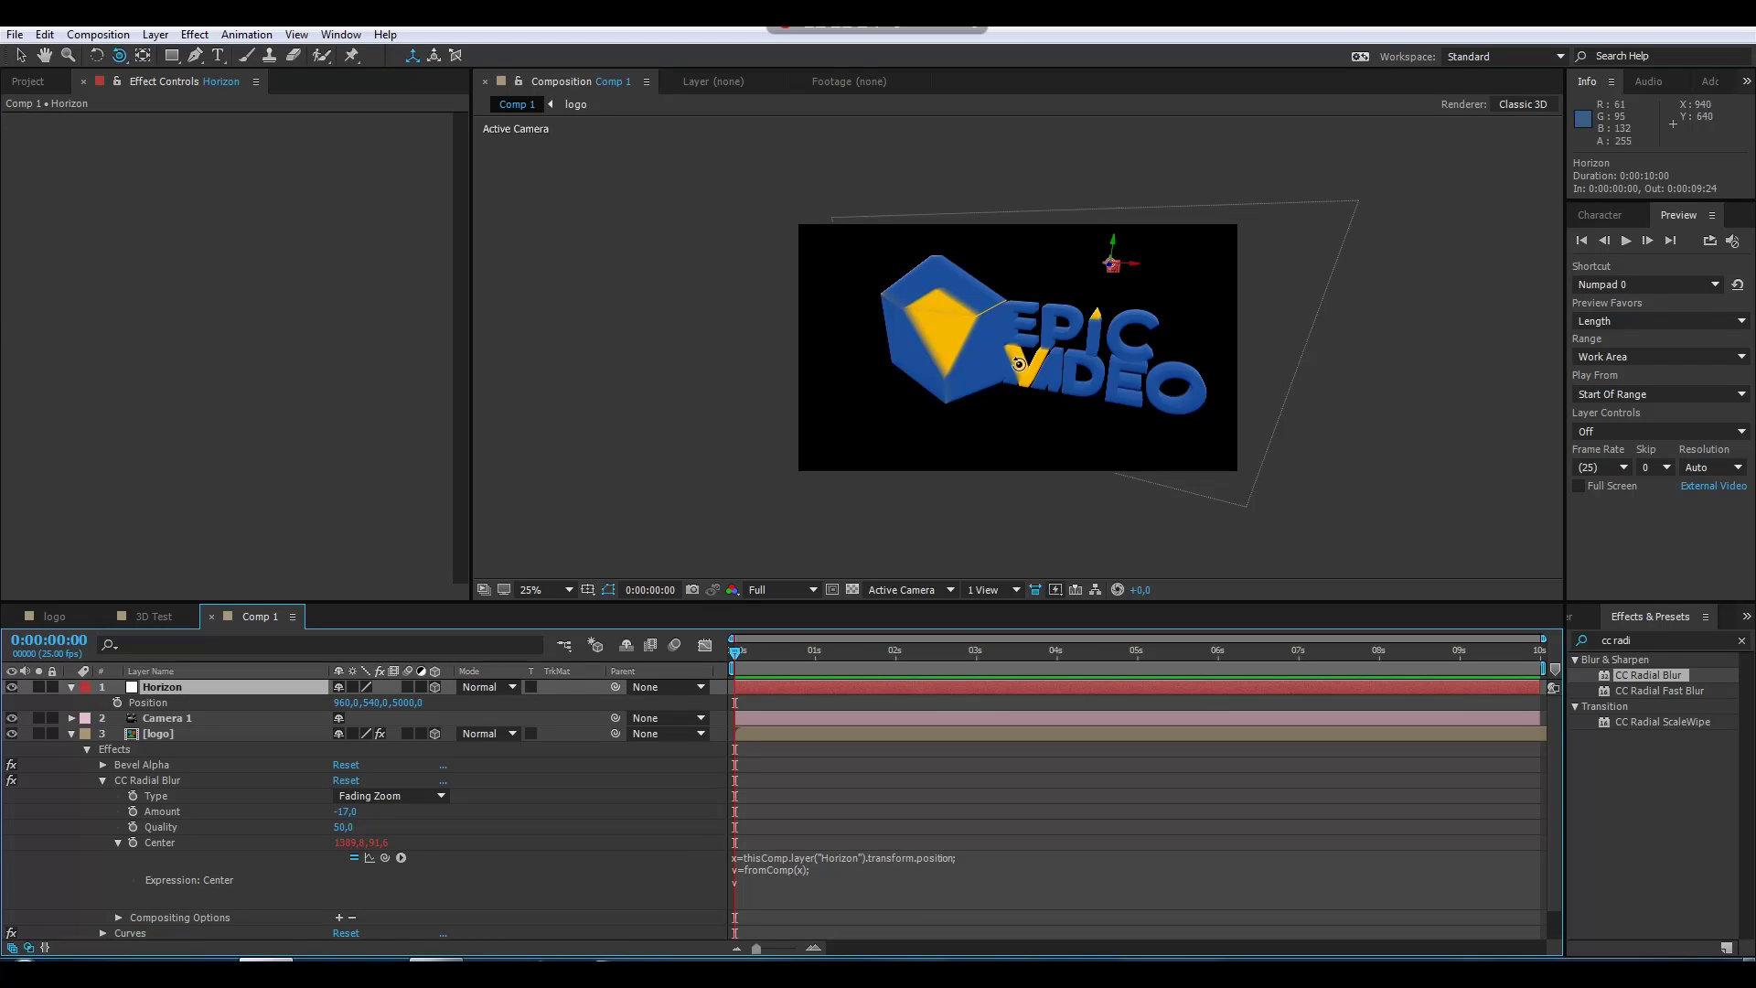
{"action": "left_click", "coordinate": [148, 734]}
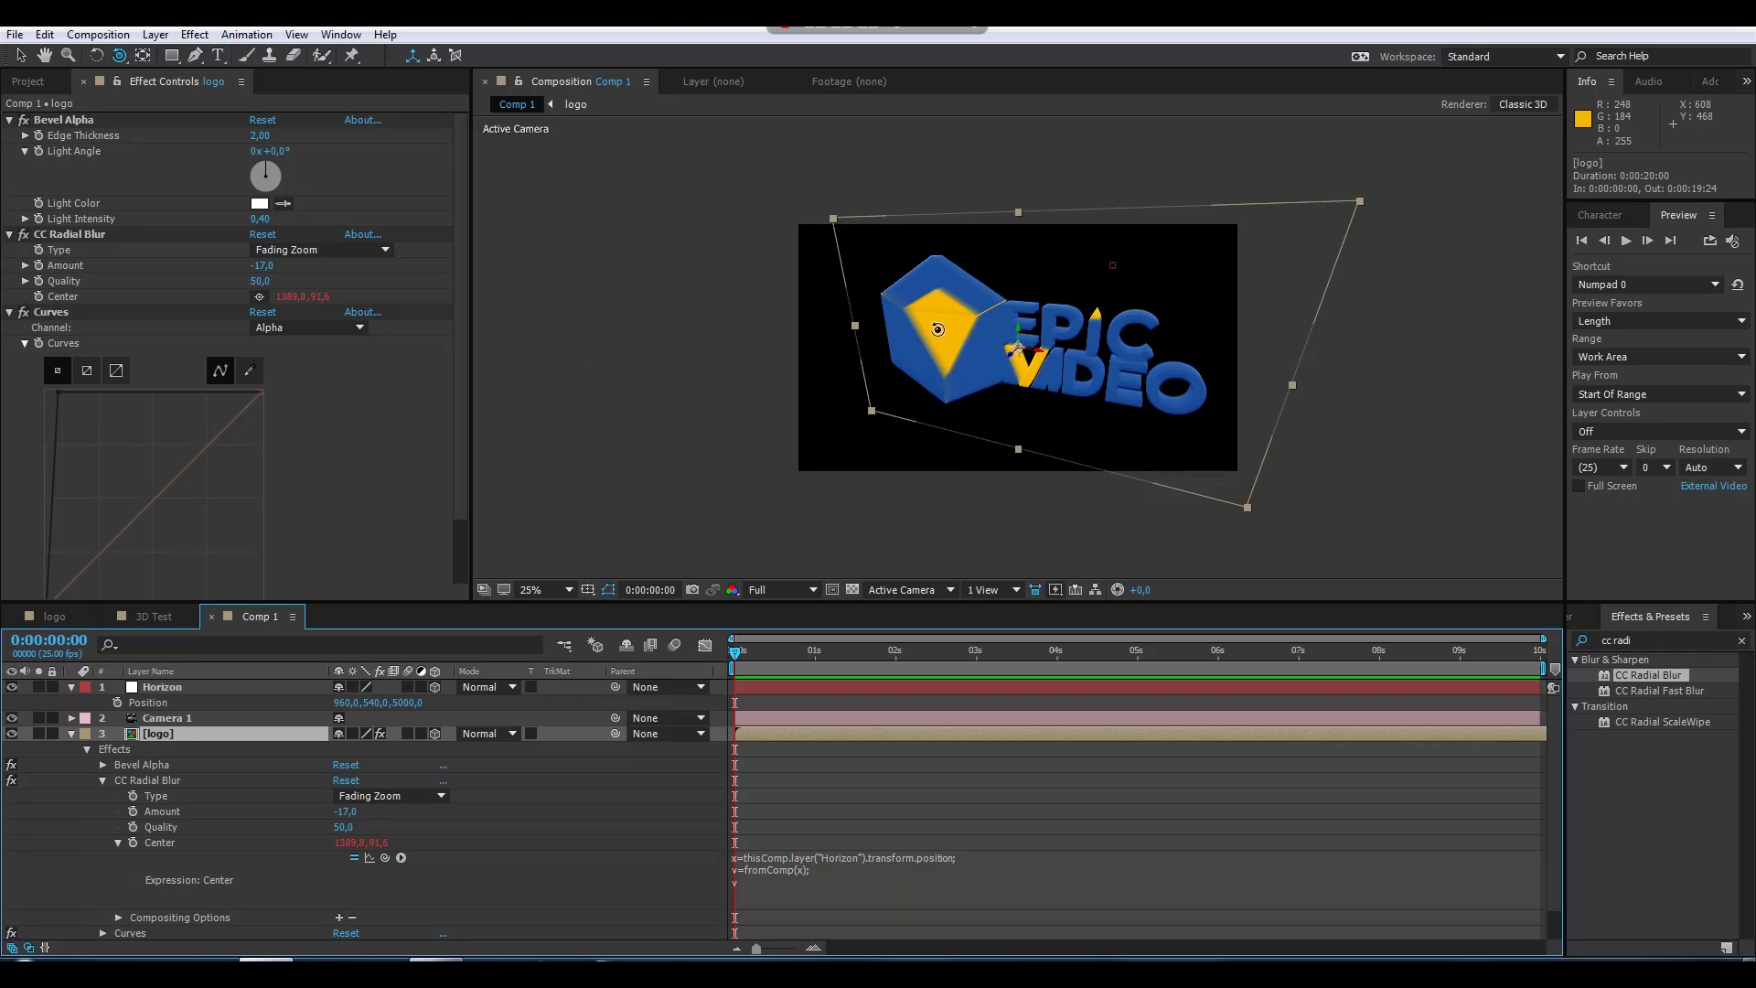
{"action": "left_click", "coordinate": [10, 312]}
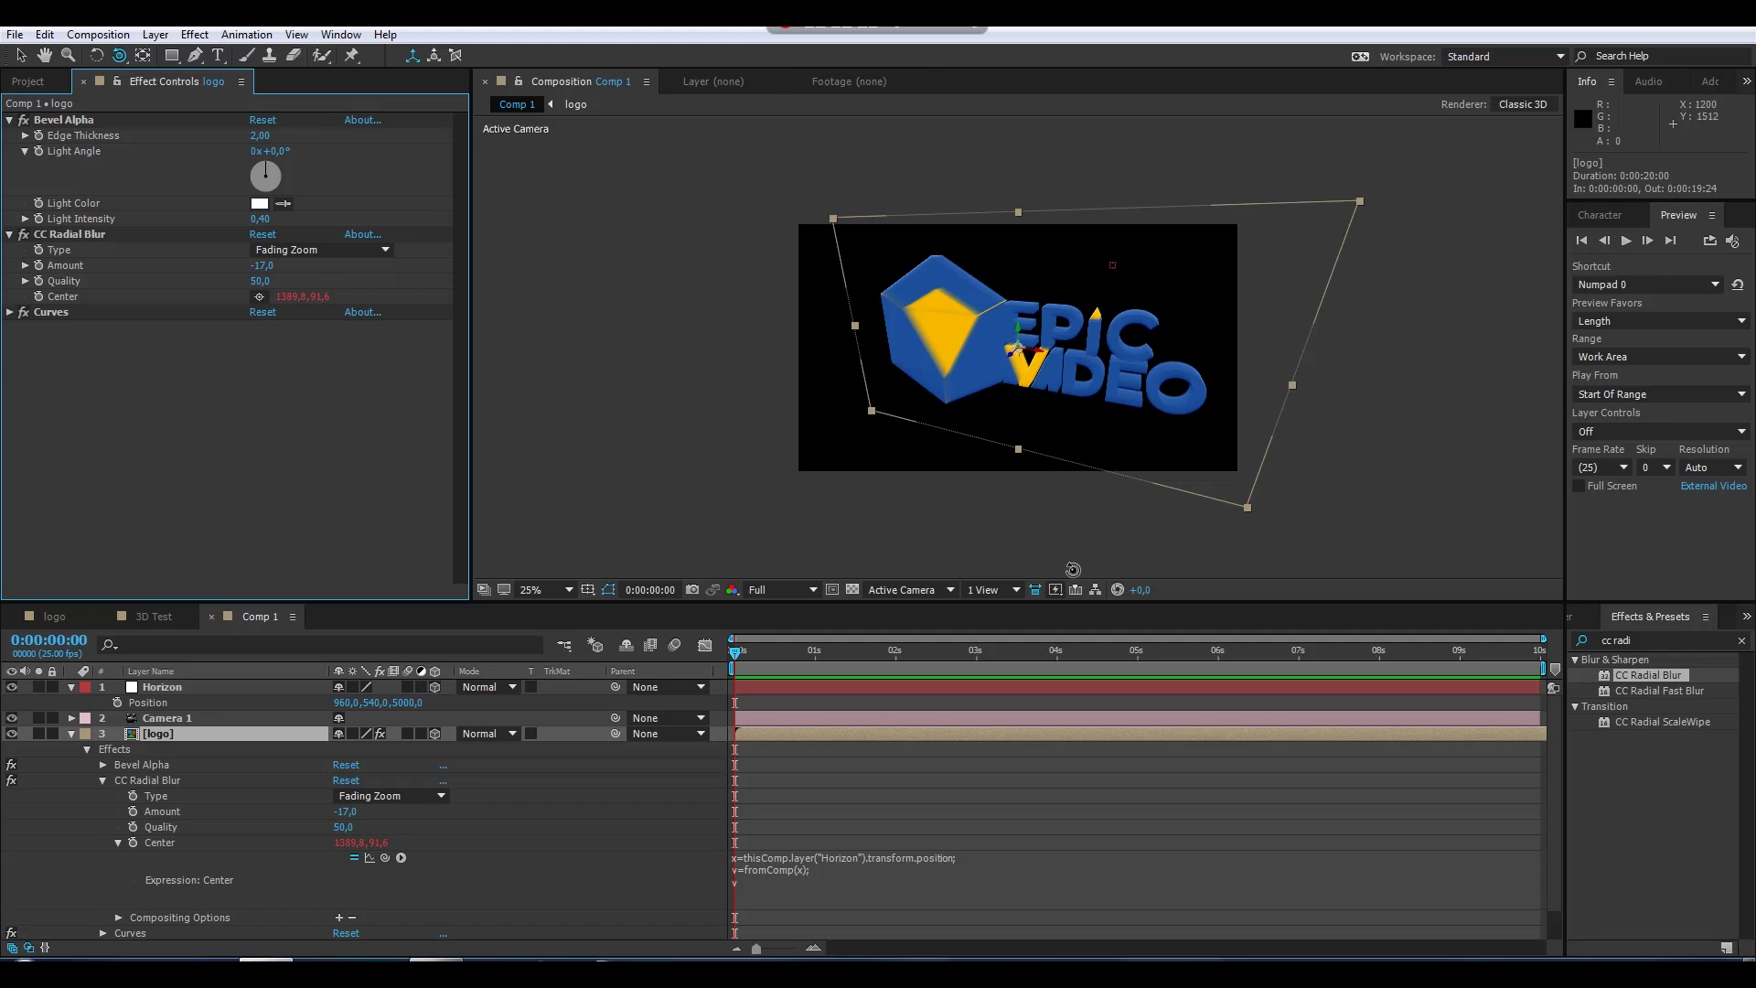
Apply a CC Composite effect to the logo layer from the Channel effects
{"action": "left_click", "coordinate": [1657, 639]}
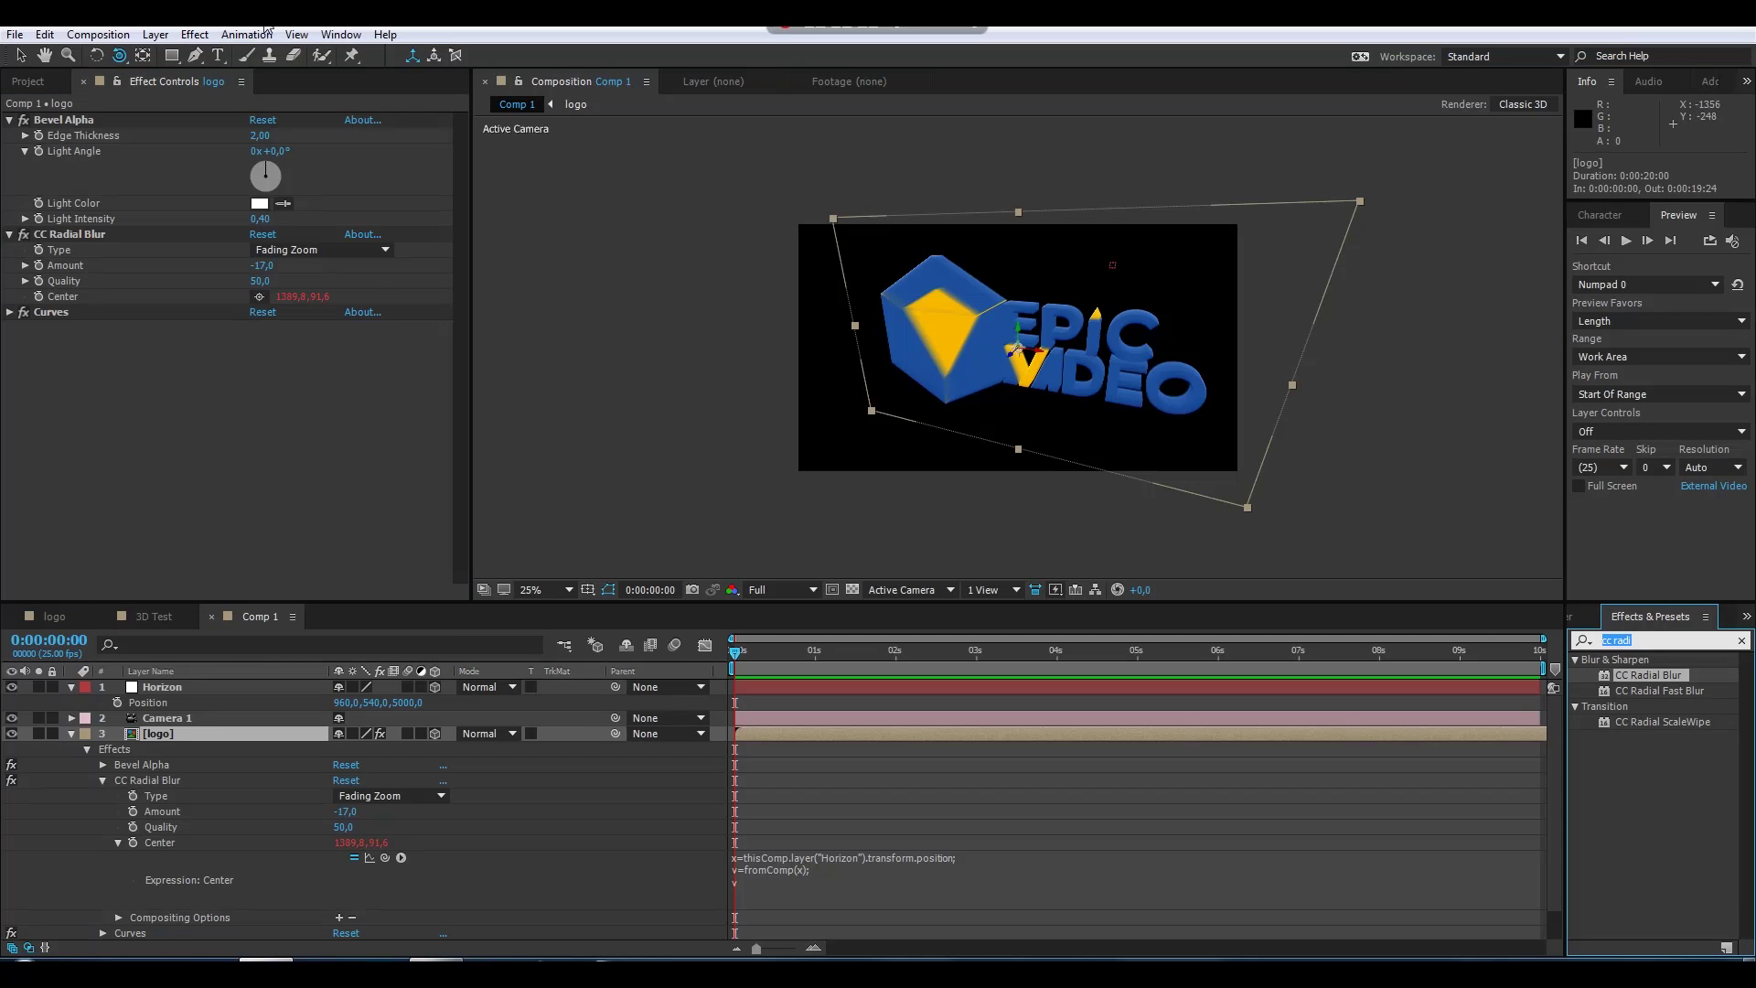
{"action": "left_click", "coordinate": [194, 36]}
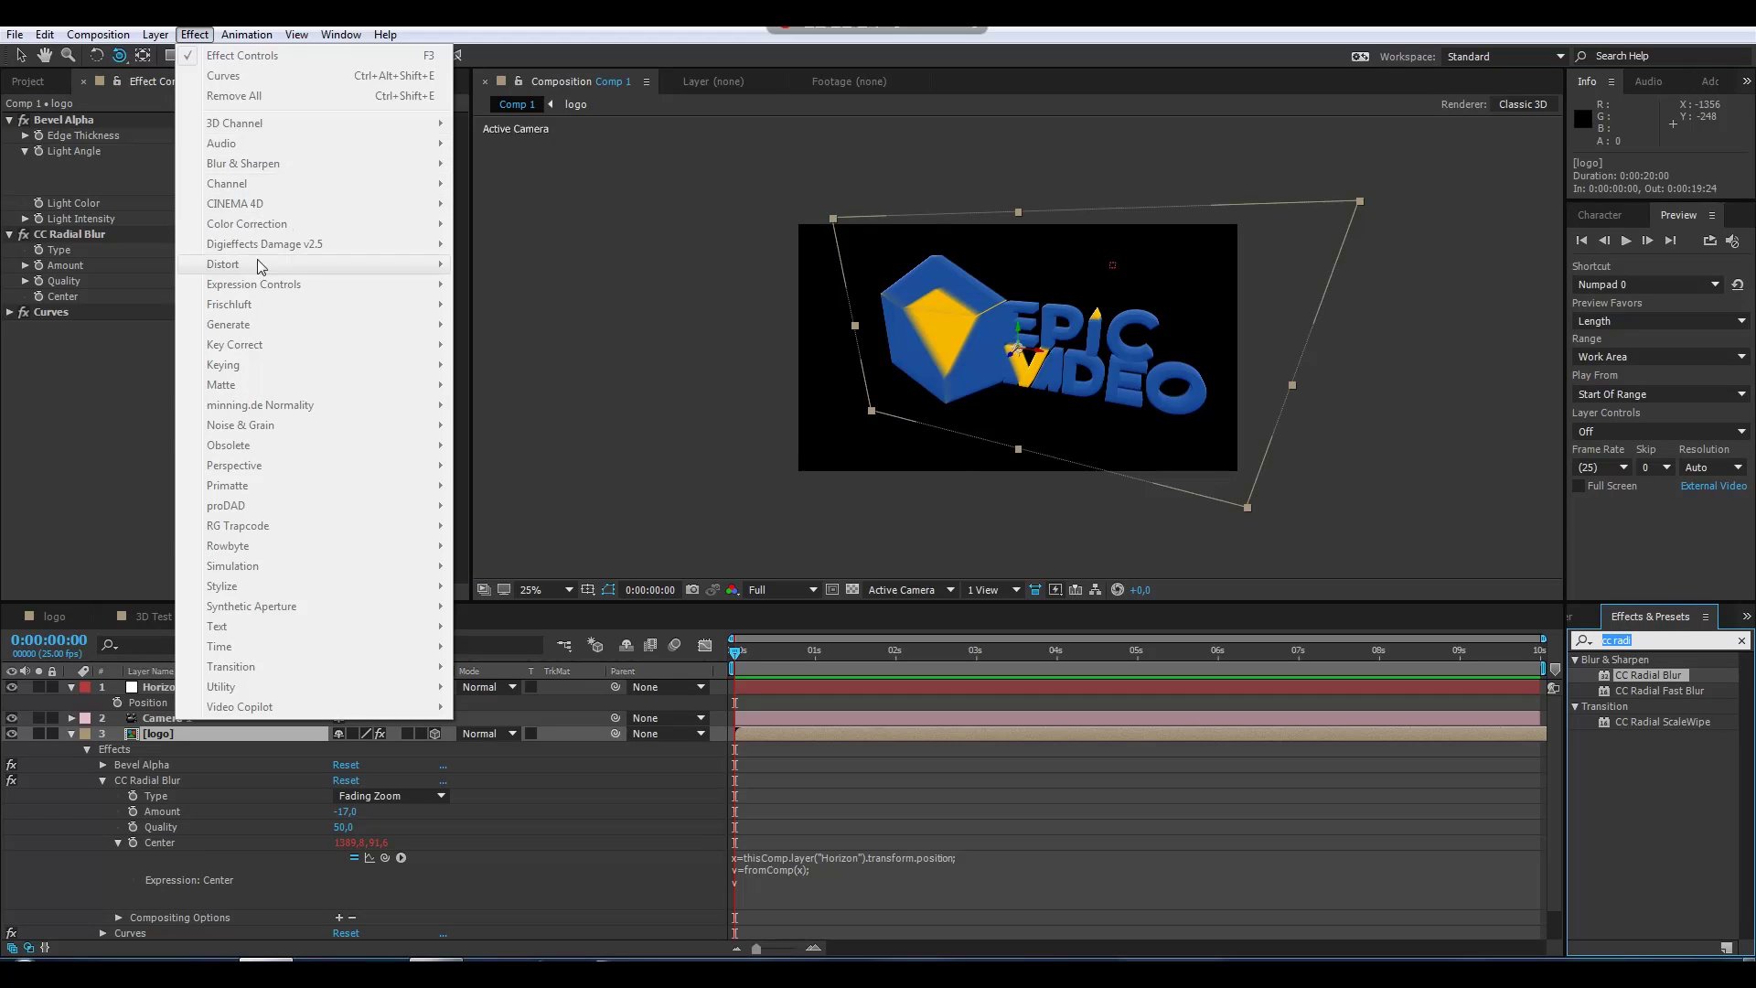
{"action": "left_click", "coordinate": [146, 372]}
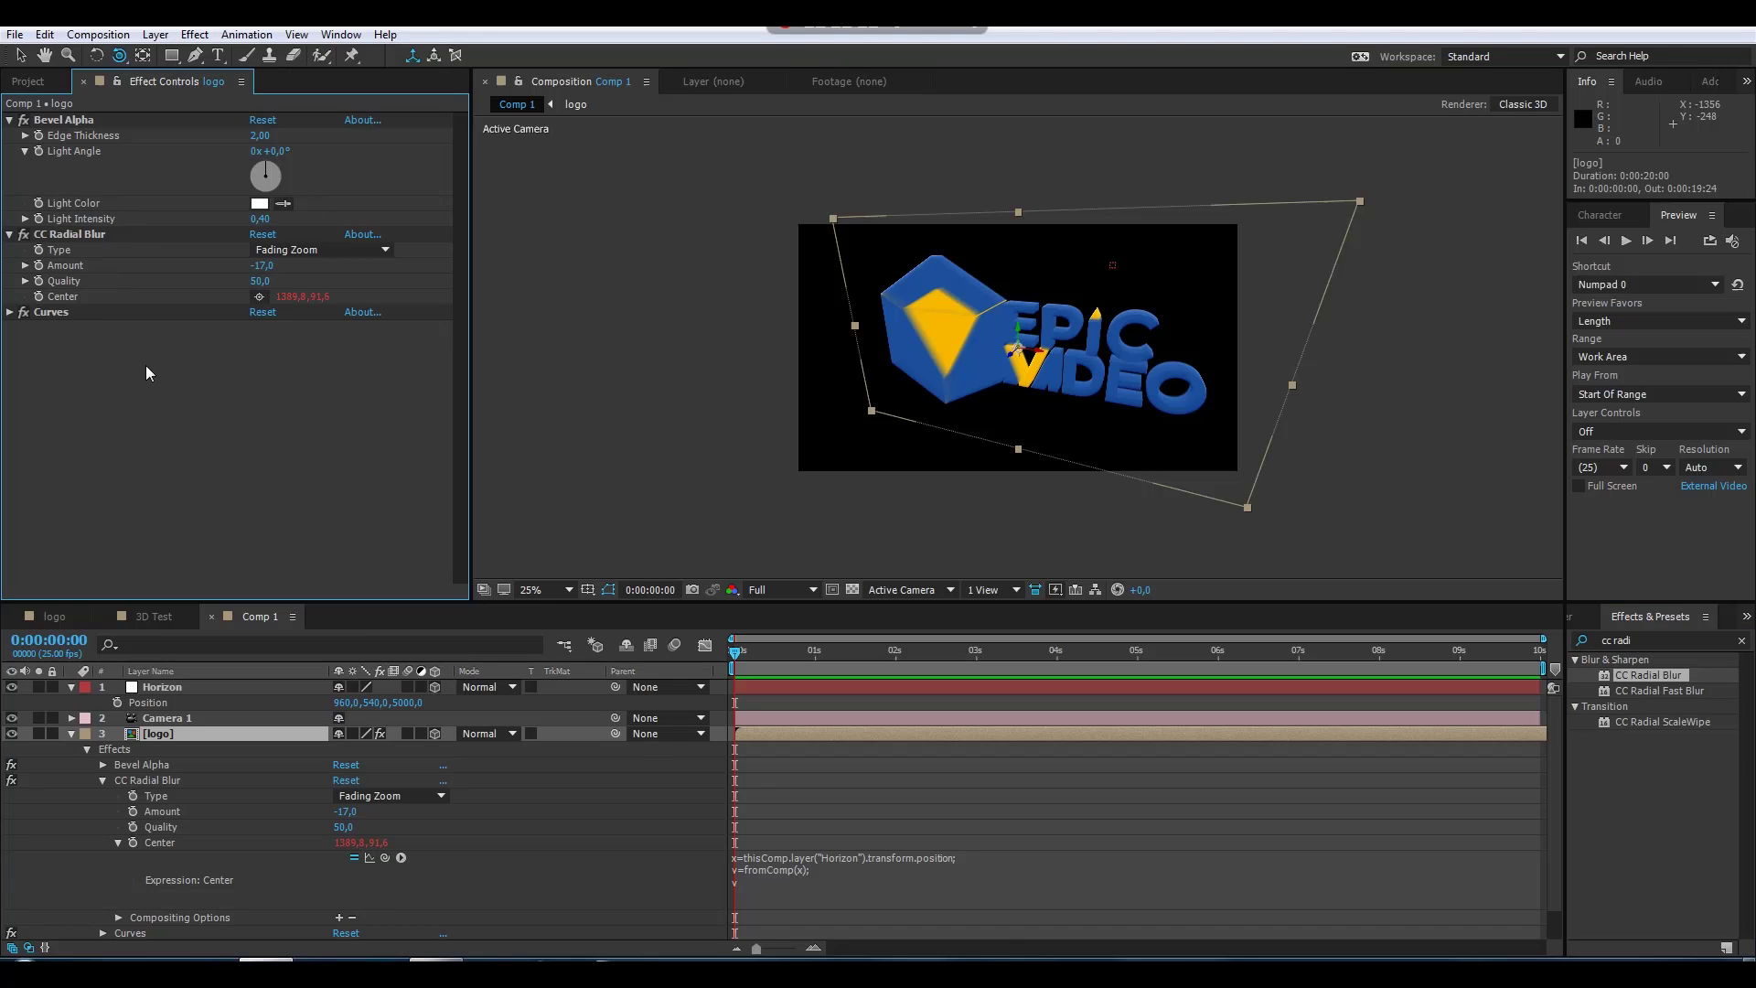
{"action": "left_click", "coordinate": [193, 35]}
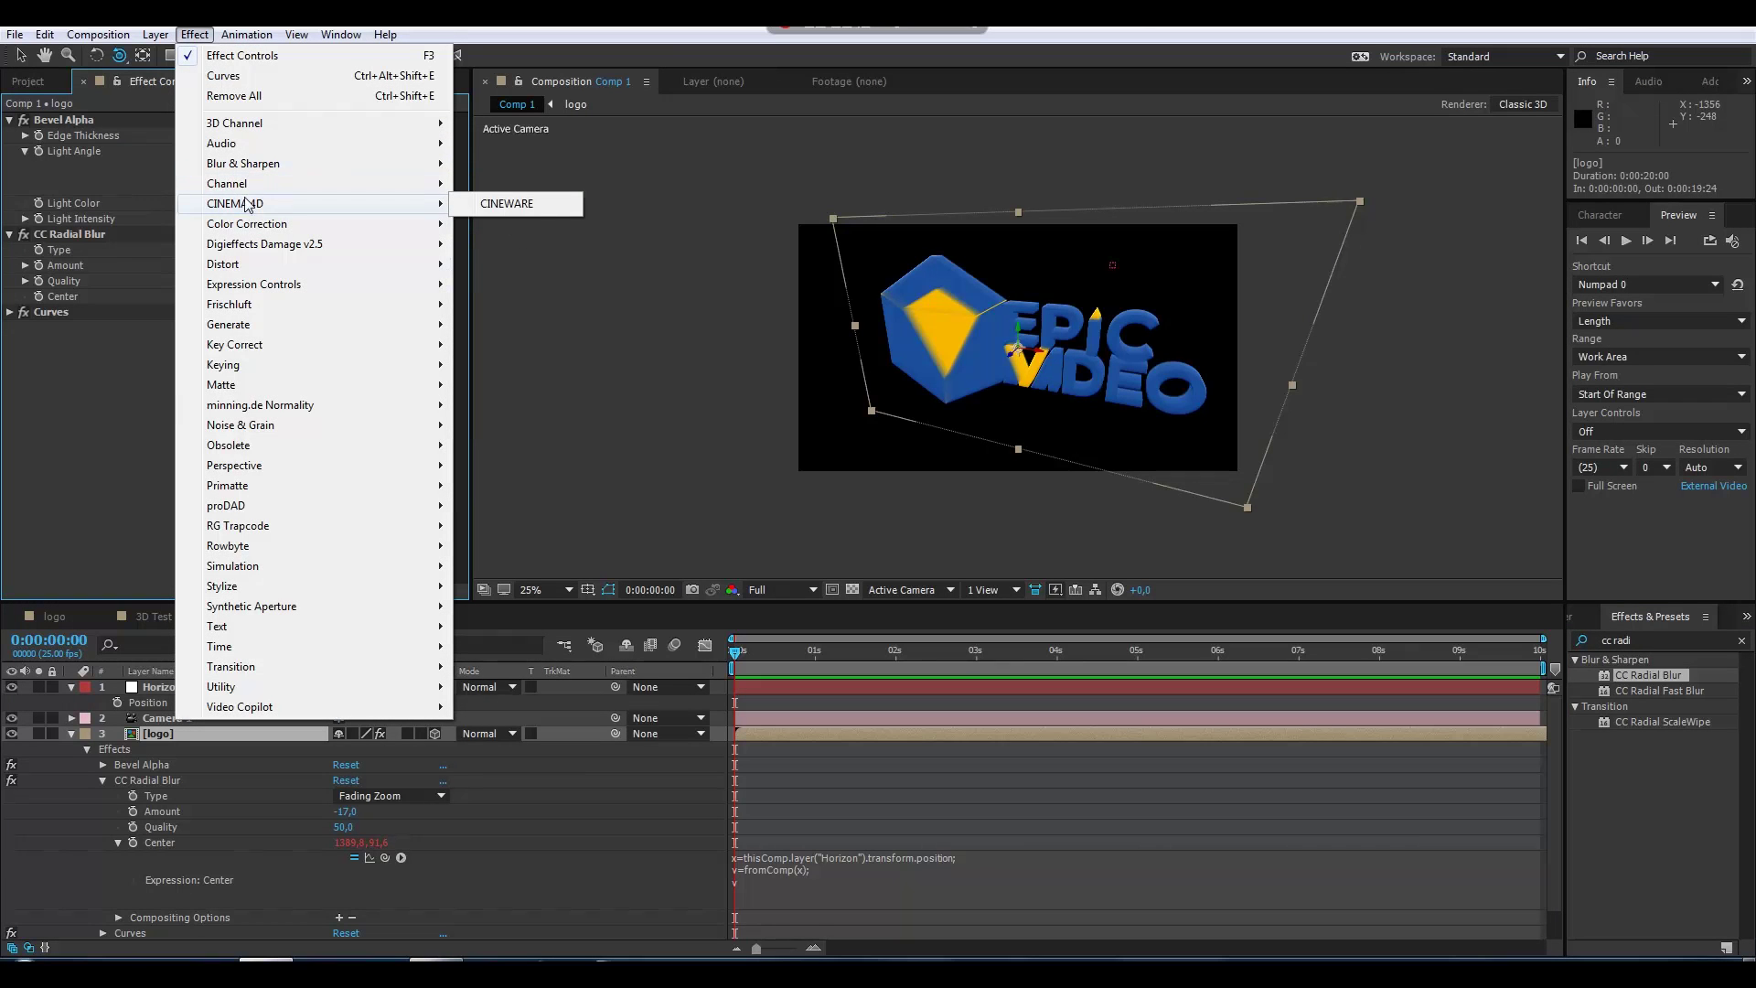
{"action": "mouse_move", "coordinate": [416, 188]}
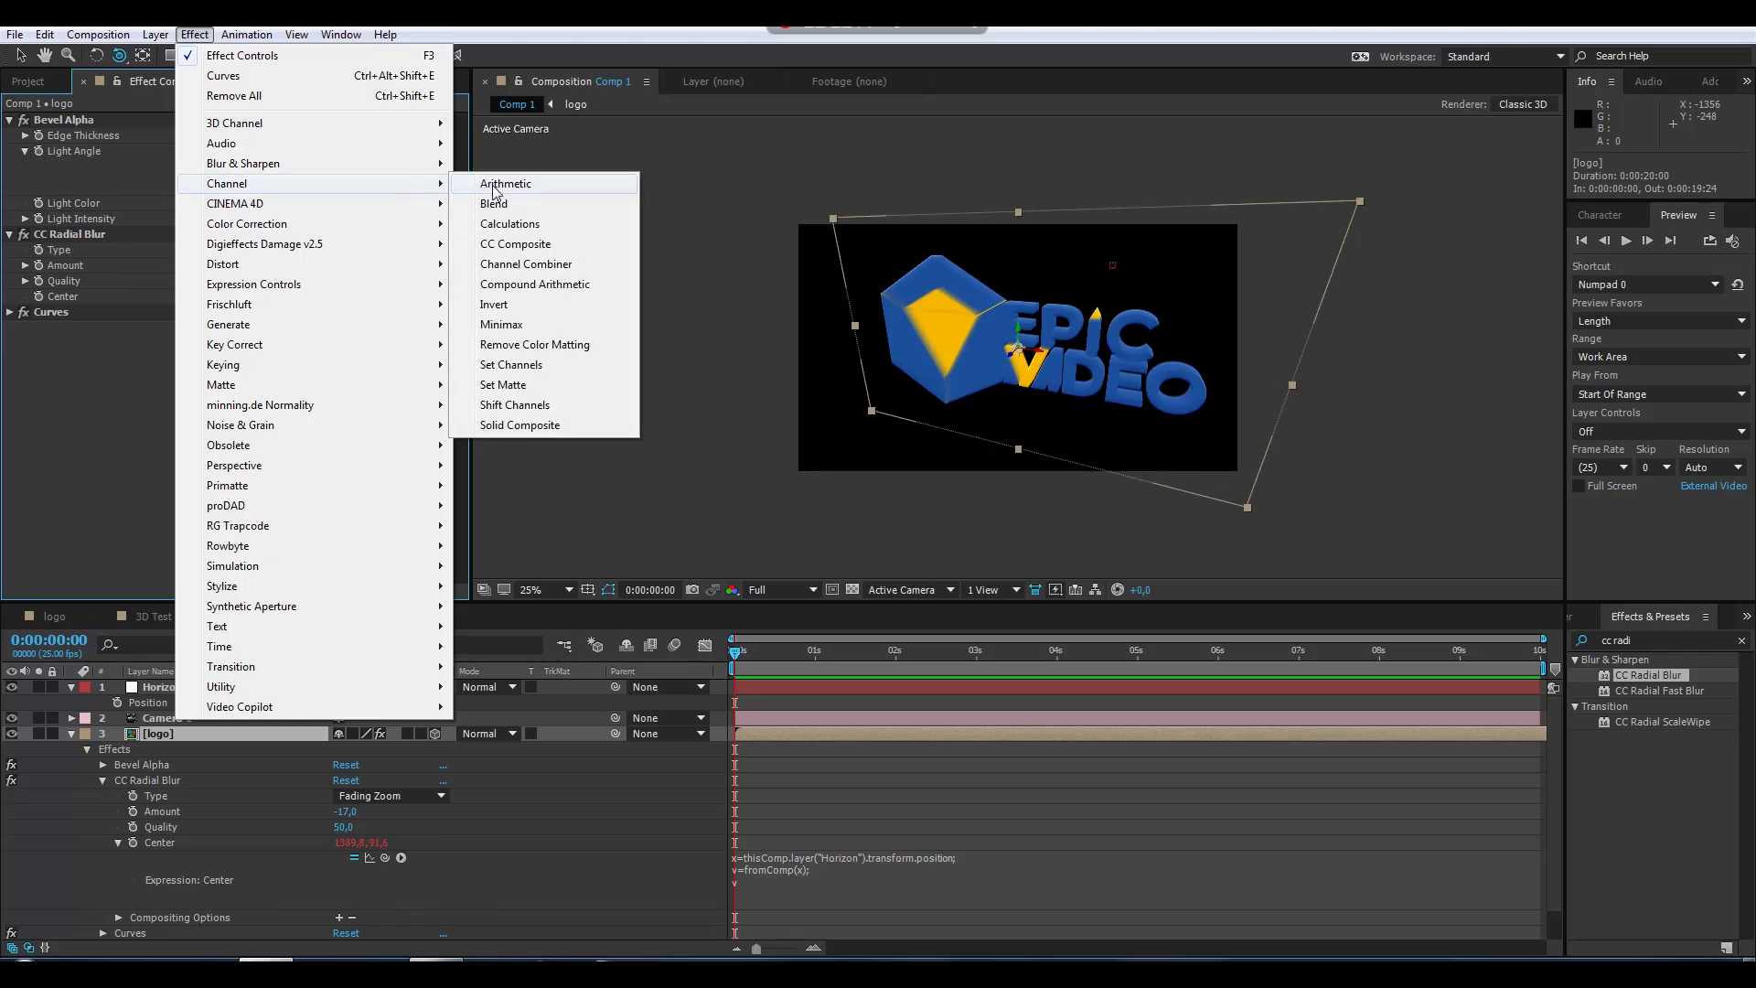
{"action": "left_click", "coordinate": [511, 247]}
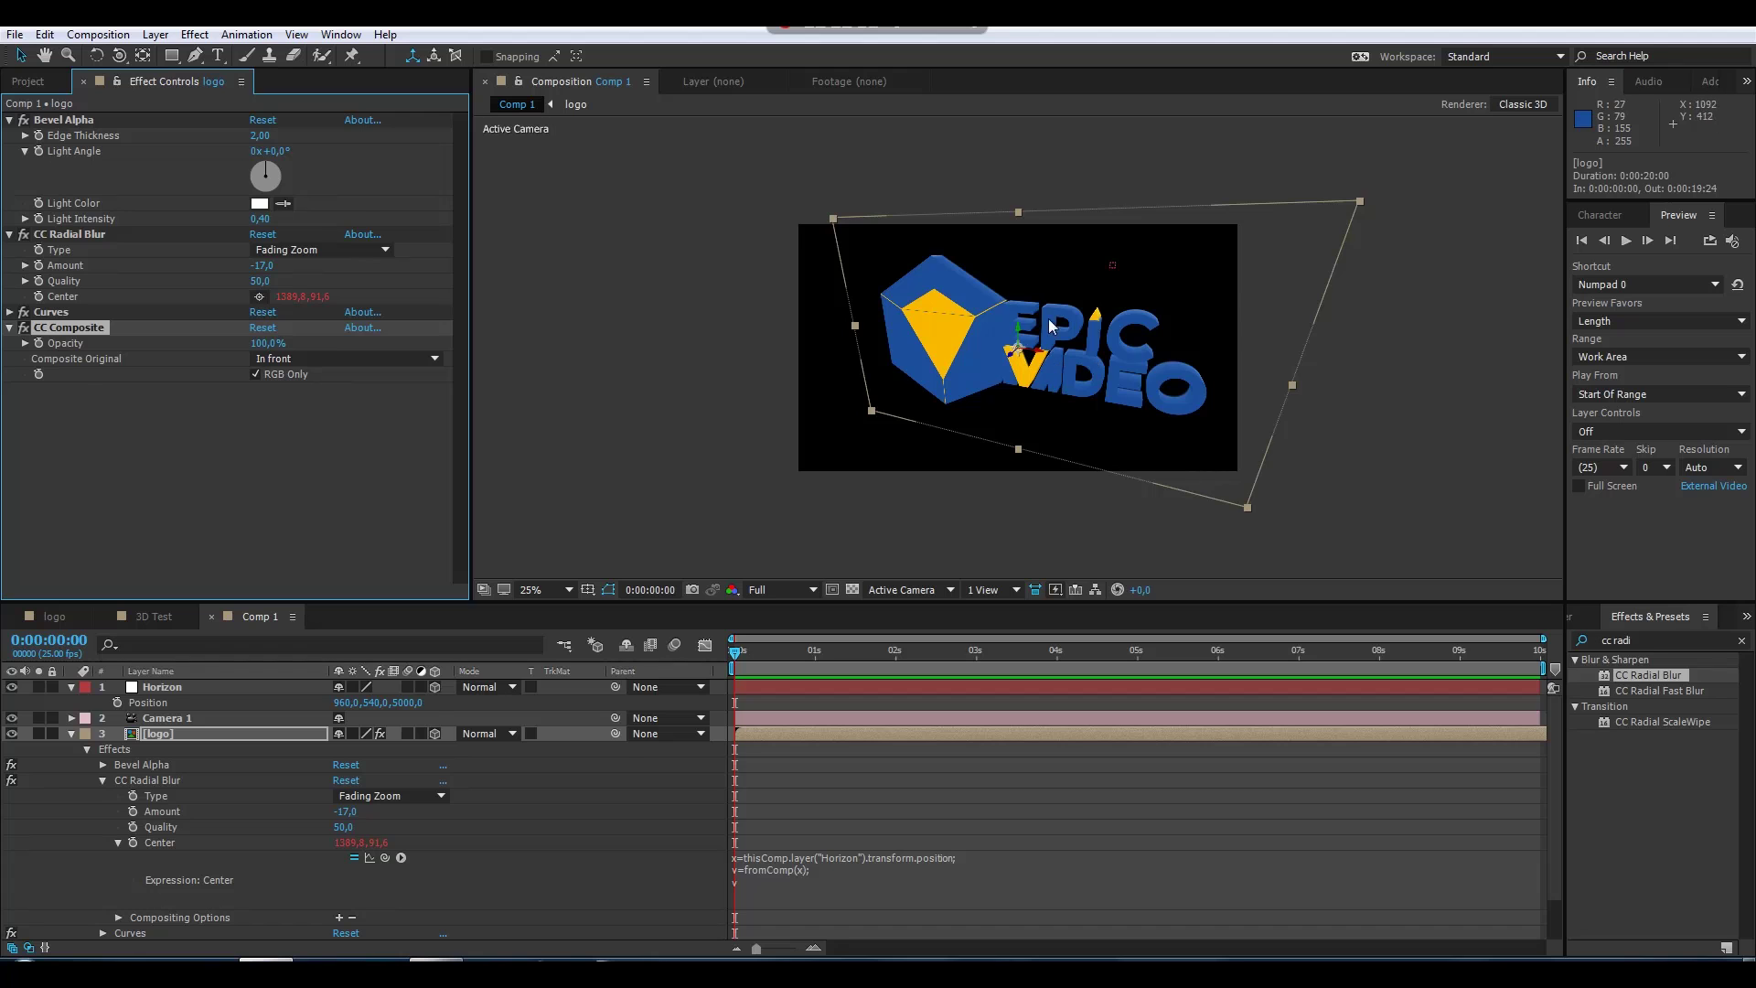
Orbit Camera 1 to face the logo head-on and set the radial blur Amount to -16
{"action": "key", "text": "period"}
{"action": "key", "text": "c"}
{"action": "mouse_move", "coordinate": [978, 353]}
{"action": "left_mouse_down"}
{"action": "mouse_move", "coordinate": [1043, 320]}
{"action": "mouse_move", "coordinate": [997, 324]}
{"action": "left_mouse_up"}
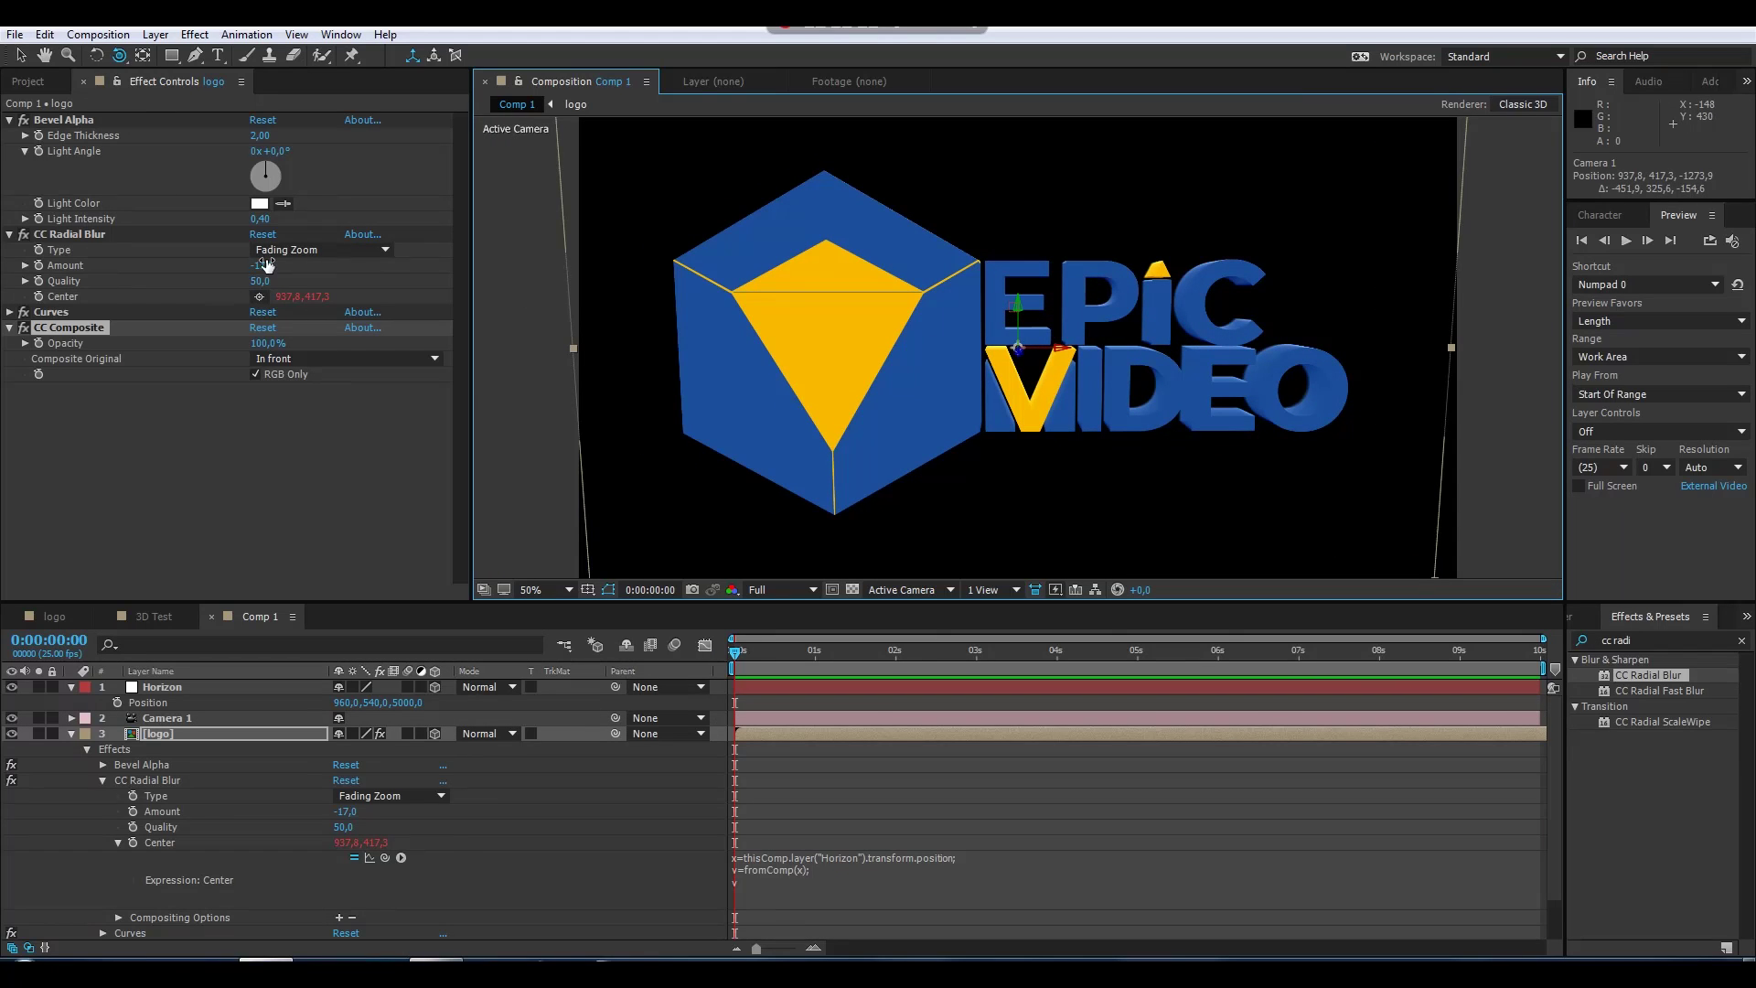
{"action": "left_click_drag", "start_coordinate": [266, 265], "coordinate": [267, 266]}
{"action": "left_click", "coordinate": [113, 420]}
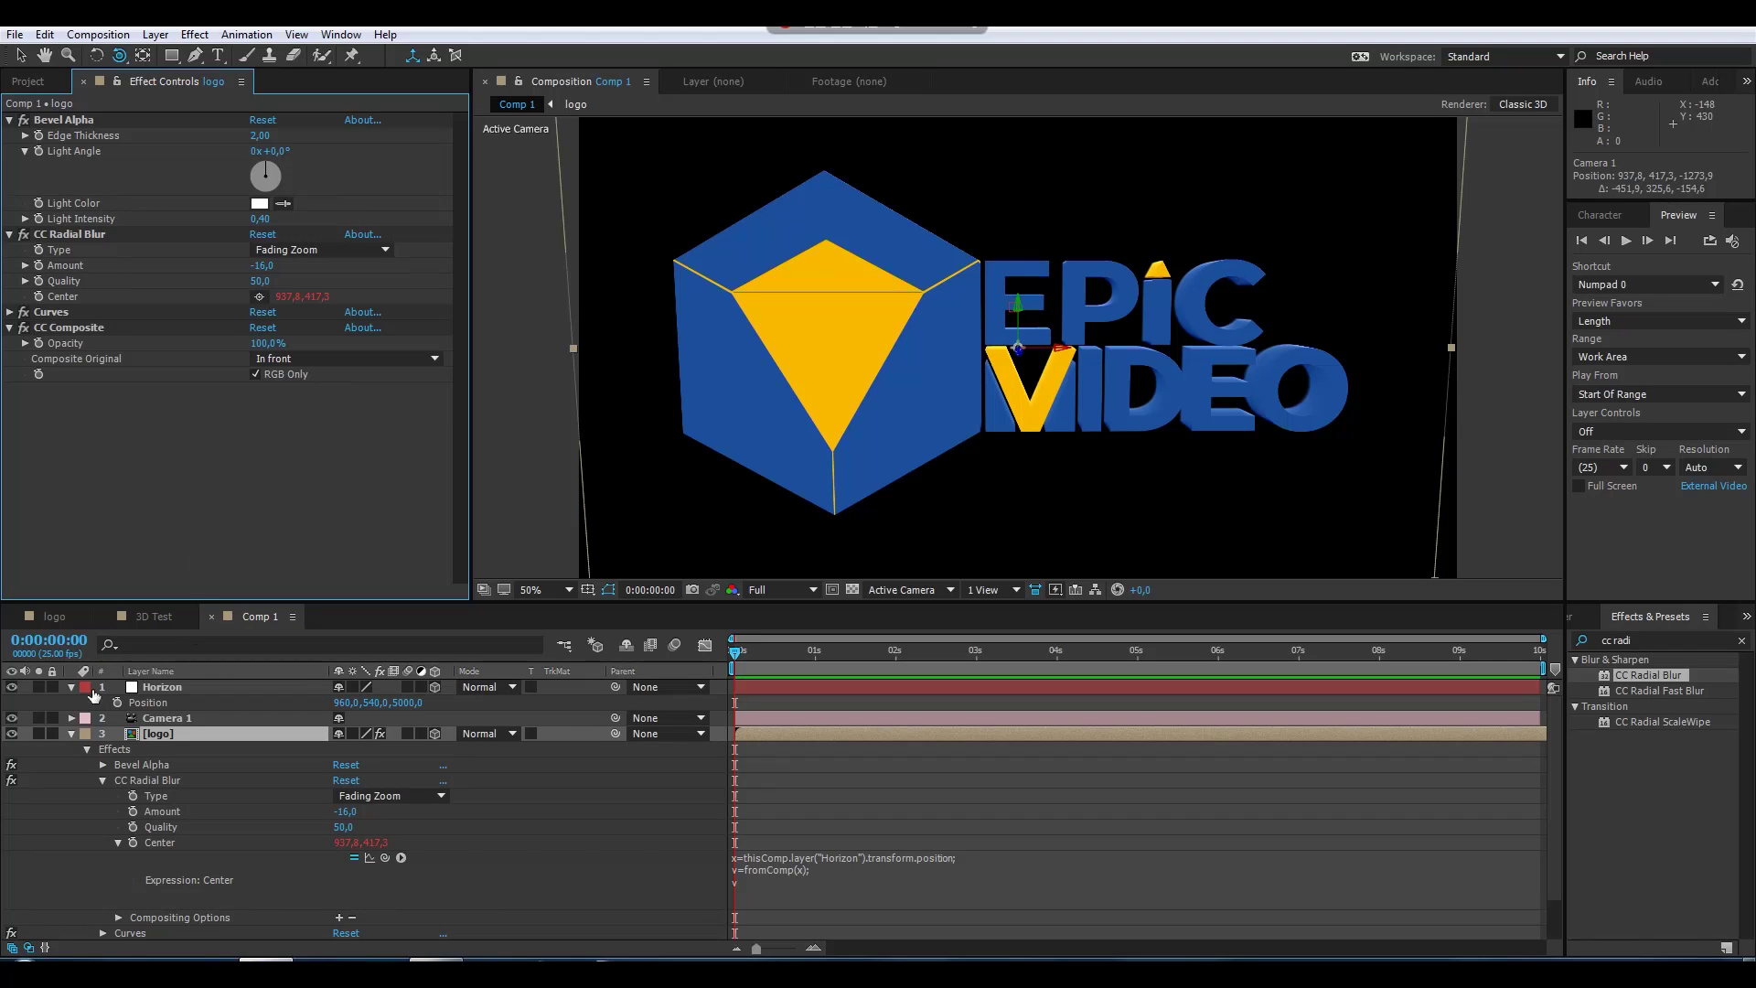
{"action": "left_click", "coordinate": [173, 615]}
{"action": "left_click", "coordinate": [235, 620]}
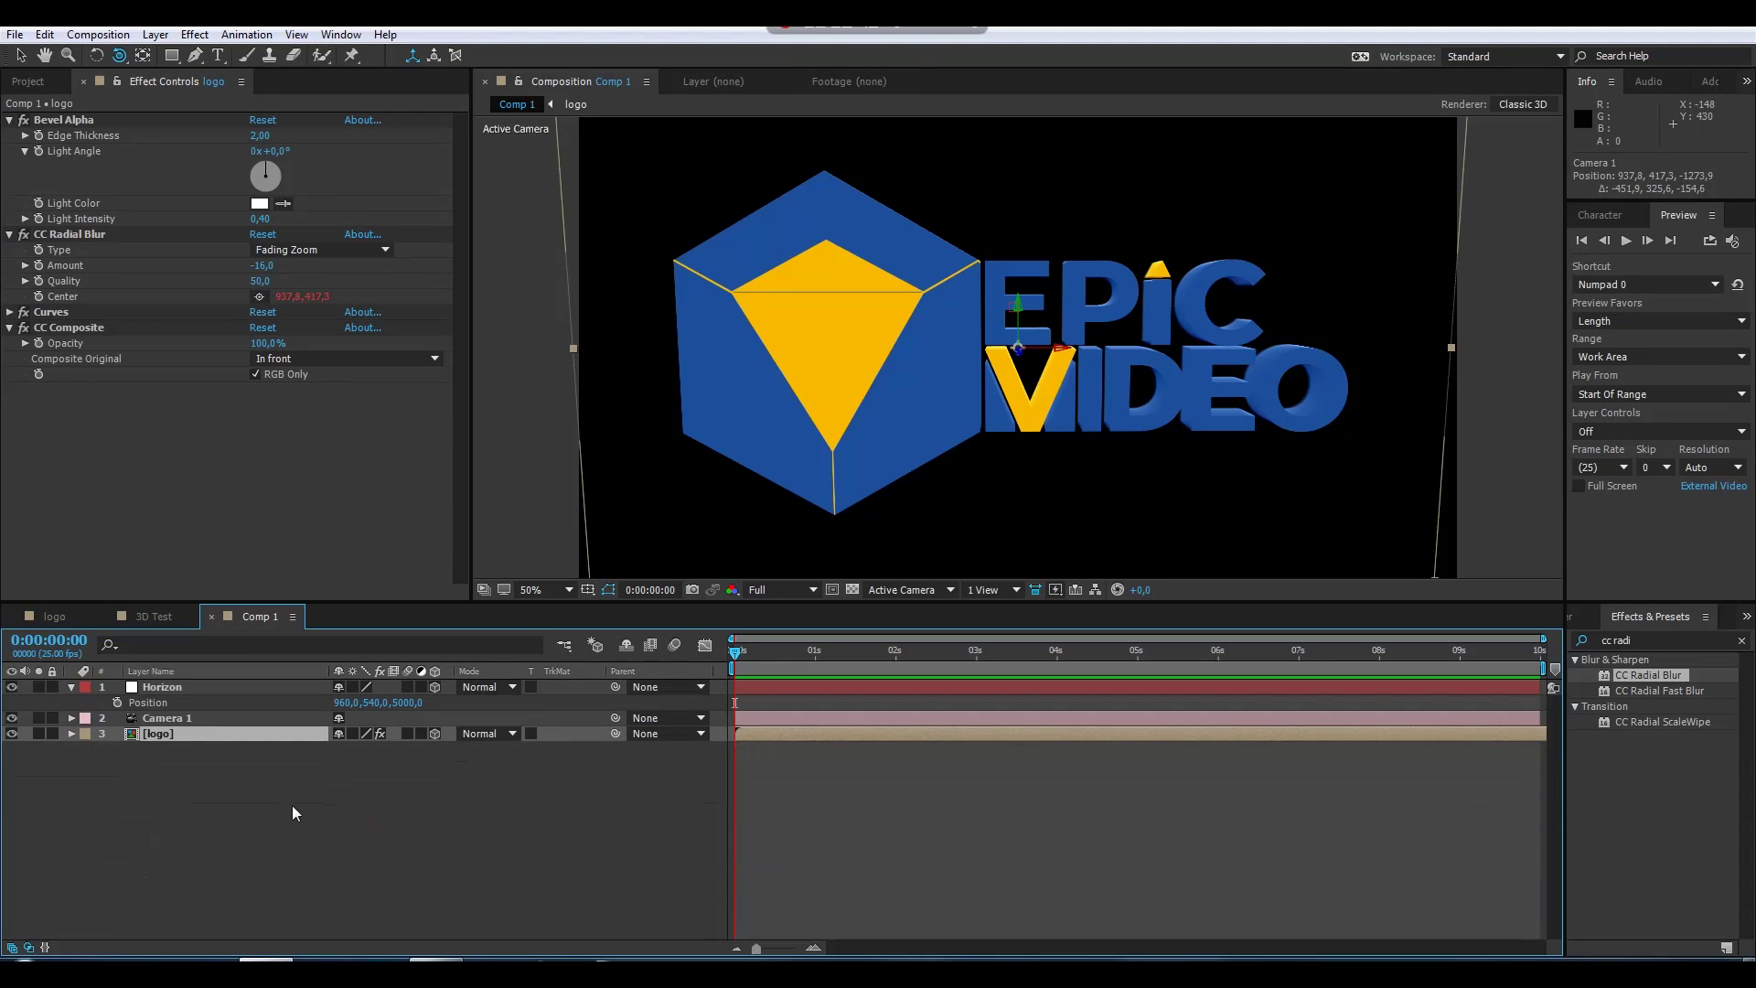
Add a point light, Light 1, to Comp 1 with default settings, then select the logo layer
{"action": "right_click", "coordinate": [326, 816]}
{"action": "mouse_move", "coordinate": [388, 637]}
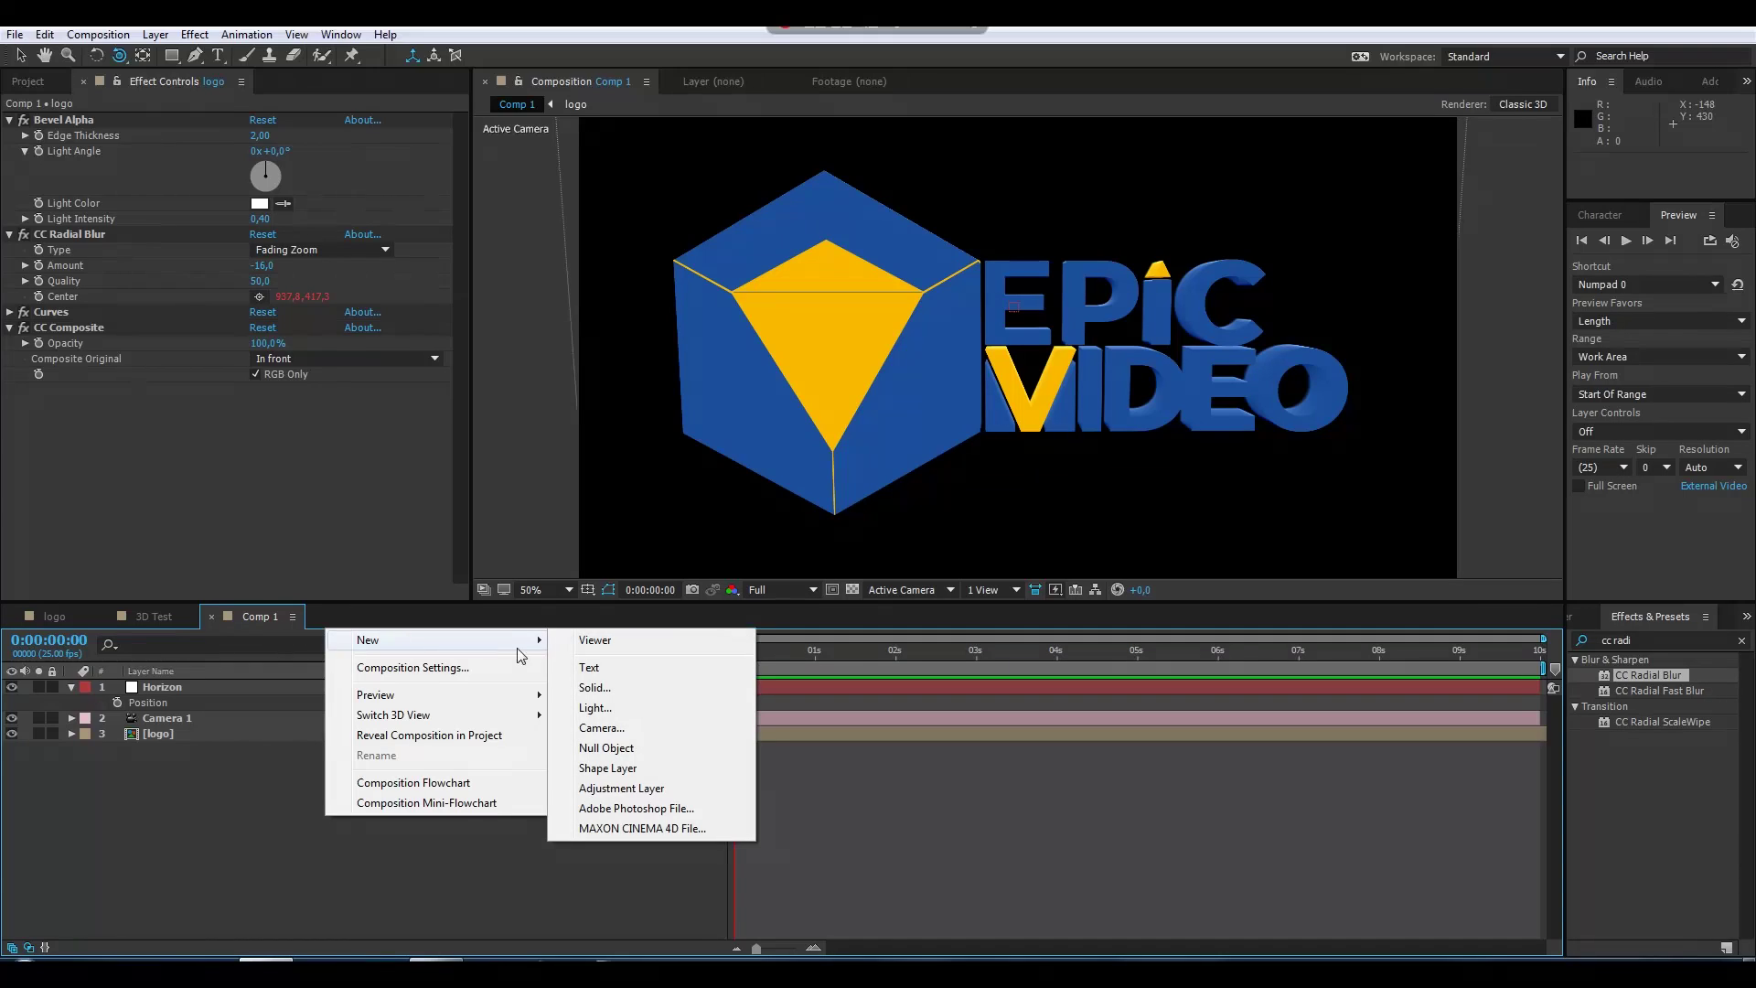
{"action": "left_click", "coordinate": [620, 709]}
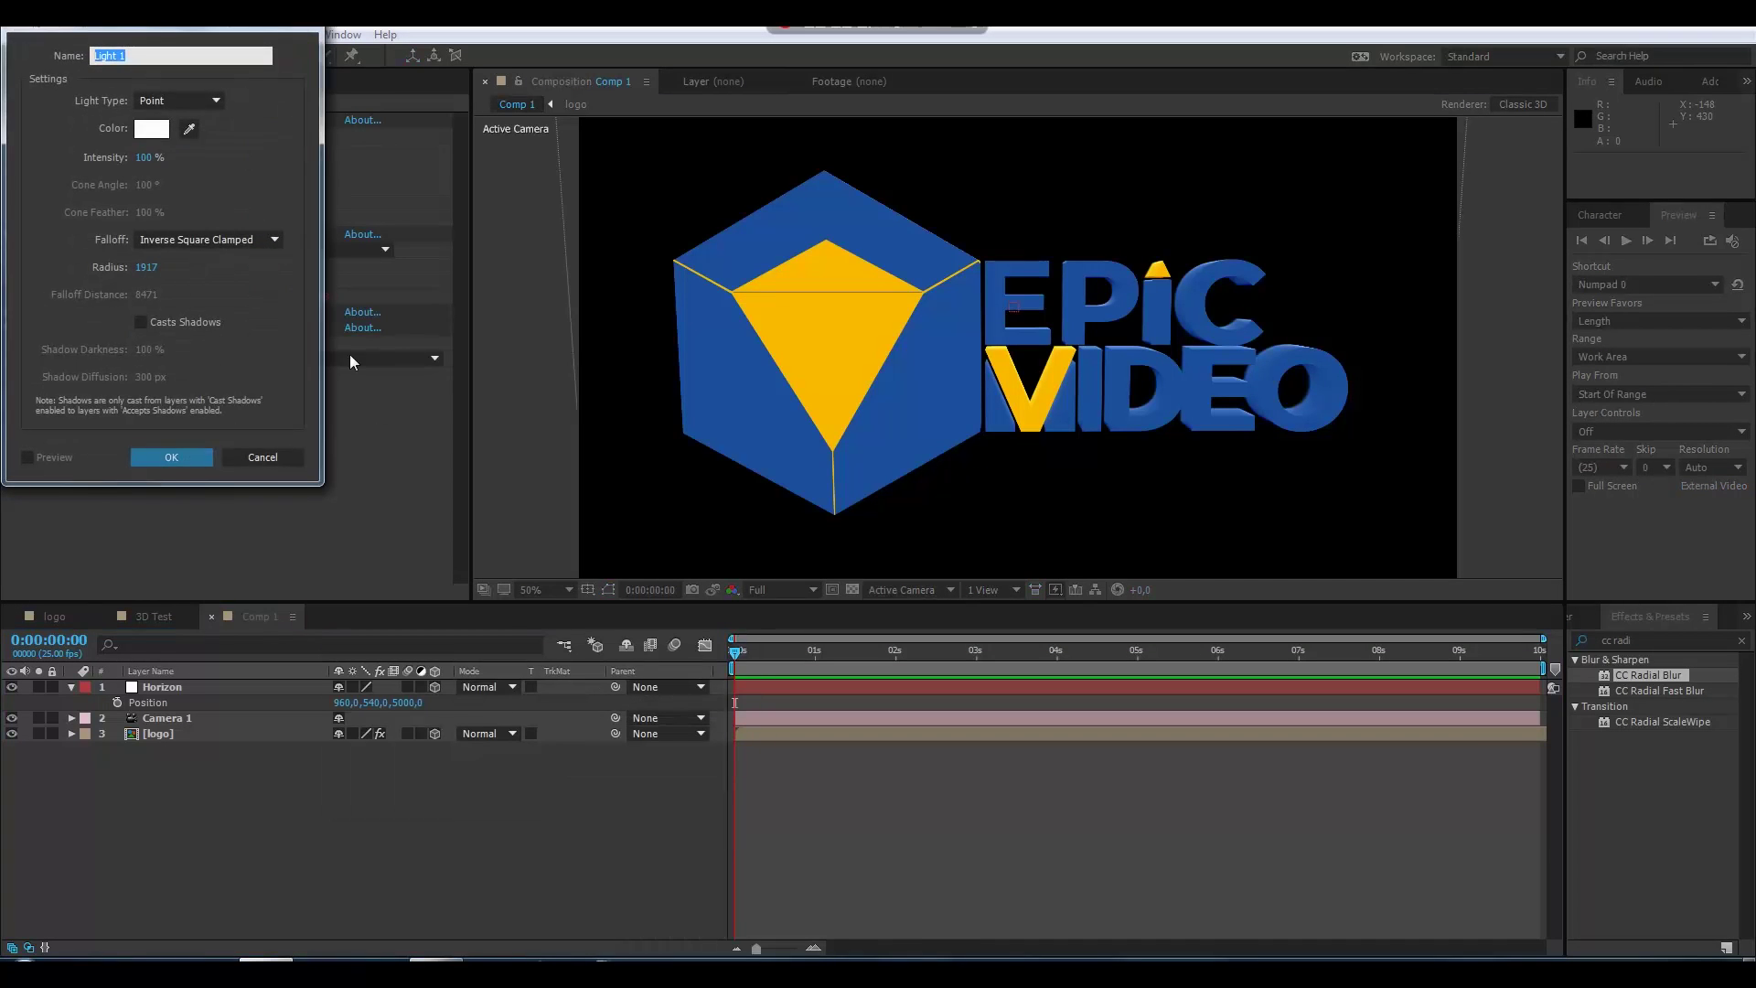
{"action": "left_click", "coordinate": [186, 457]}
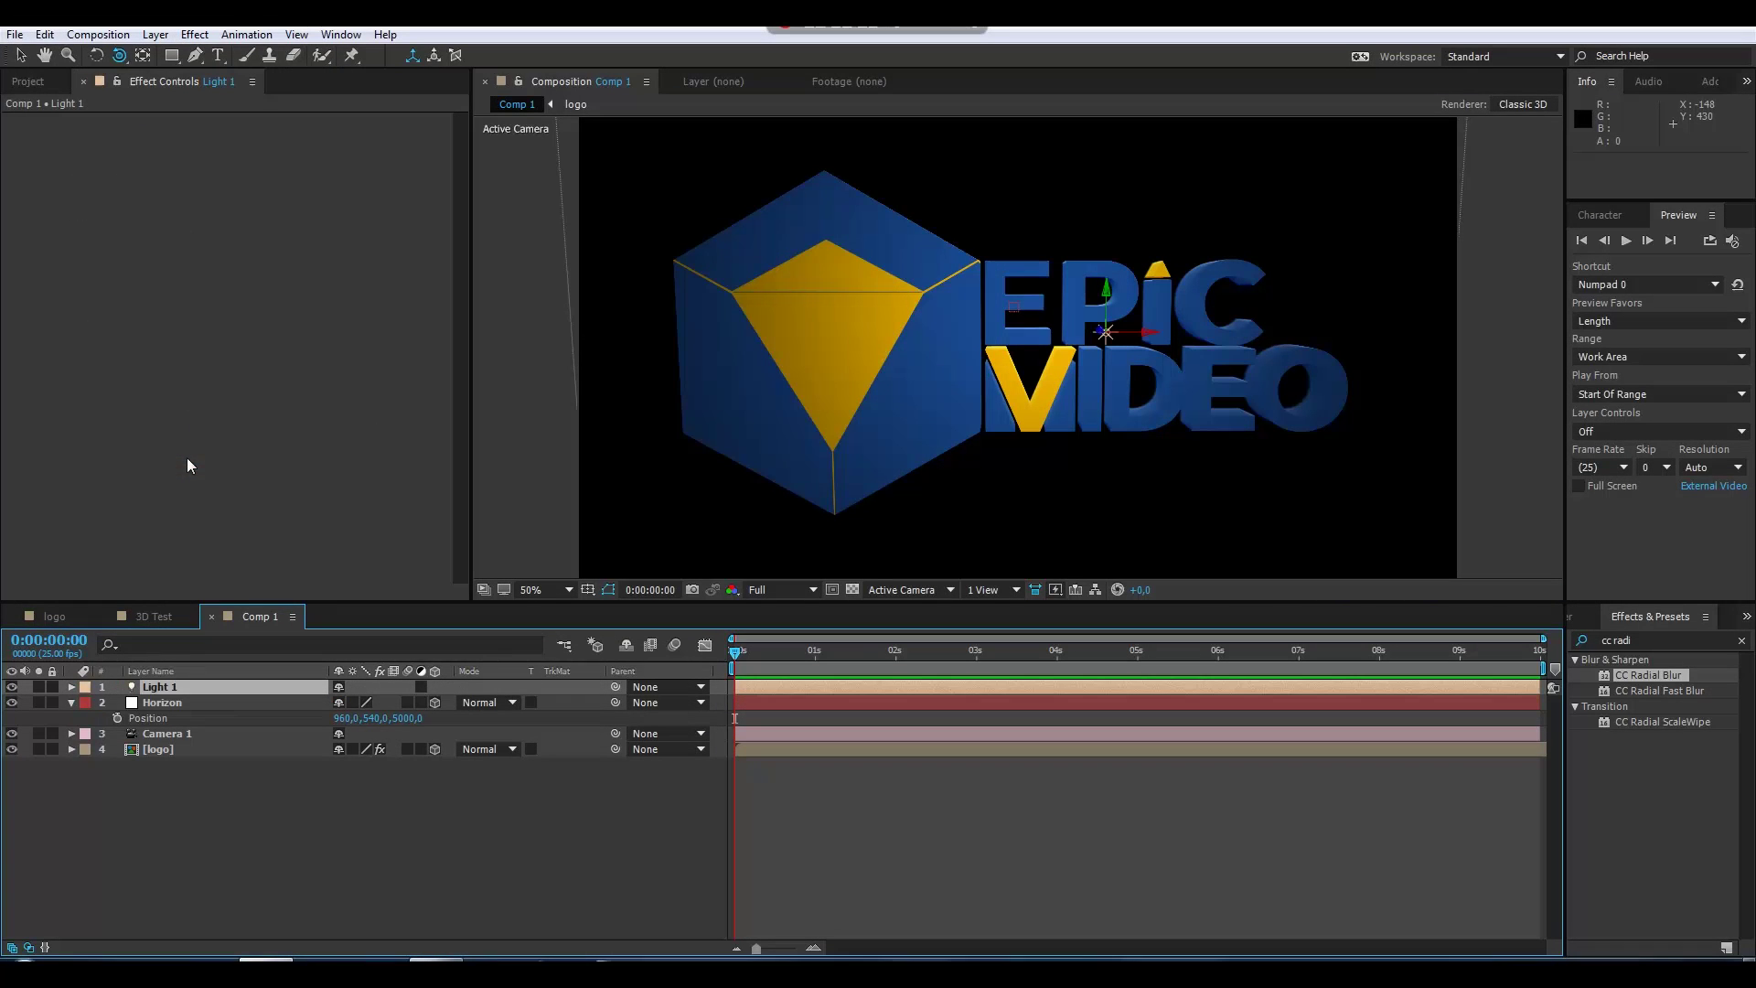
{"action": "left_click", "coordinate": [158, 748]}
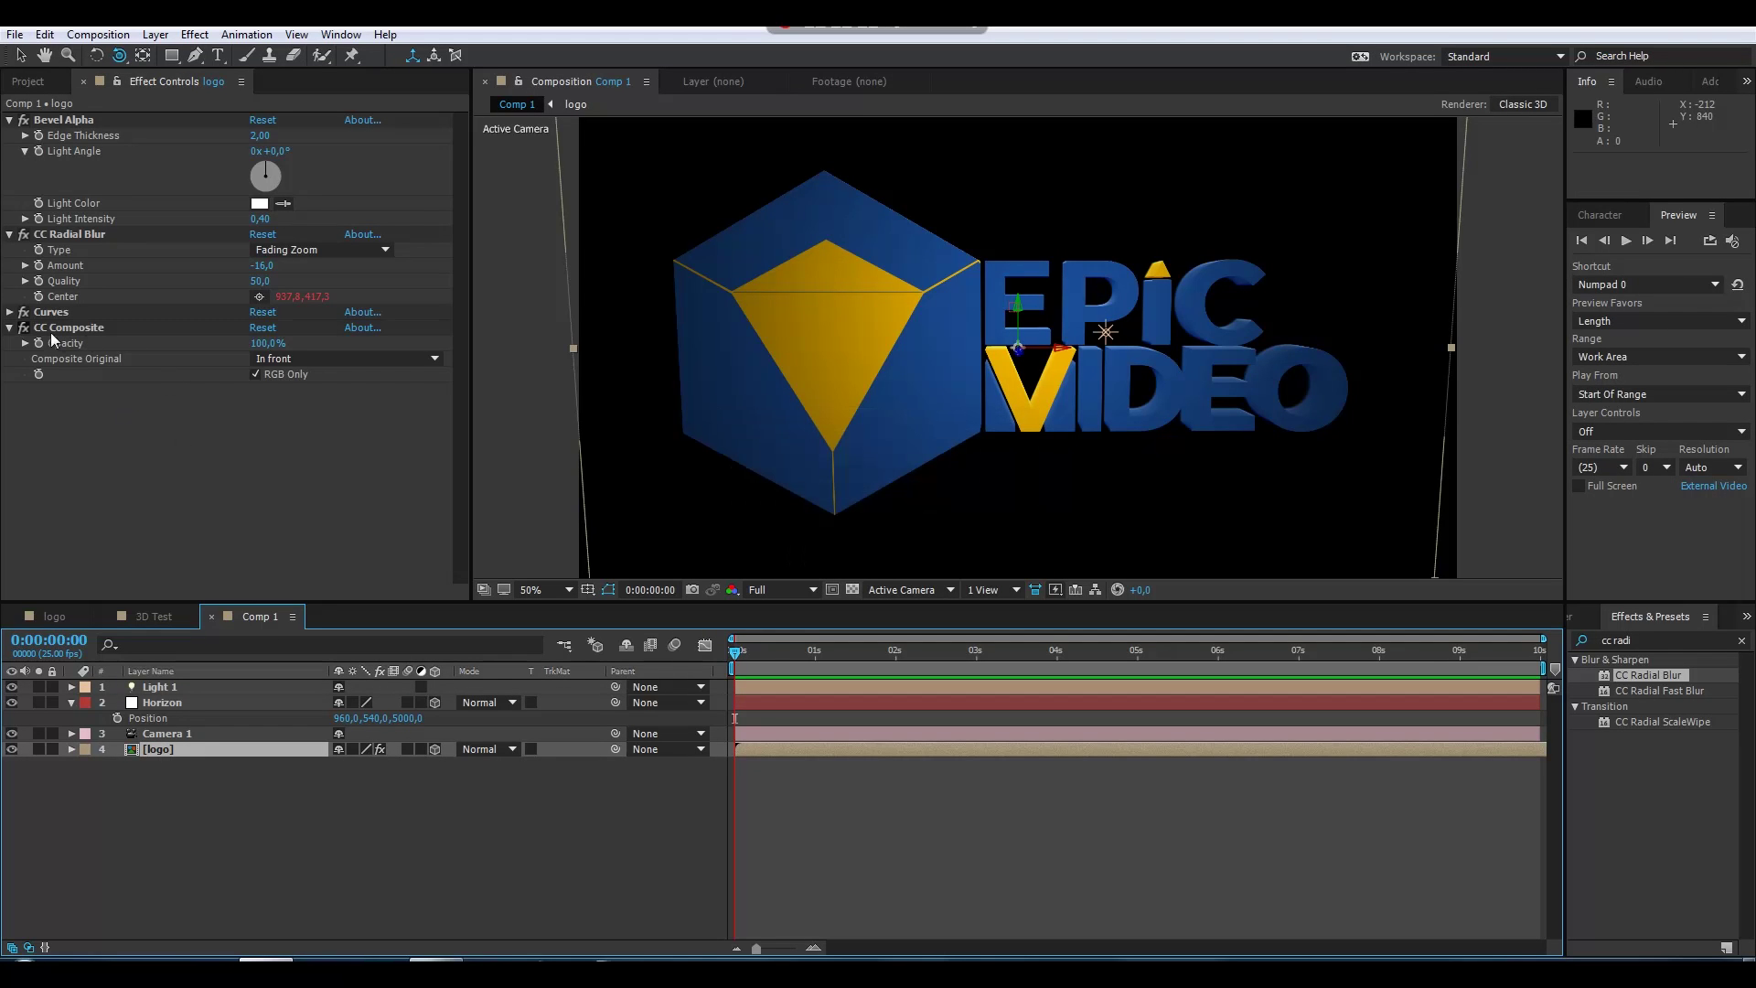
Bend the Curves effect's RGB channel down to darken the logo
{"action": "left_click", "coordinate": [11, 312]}
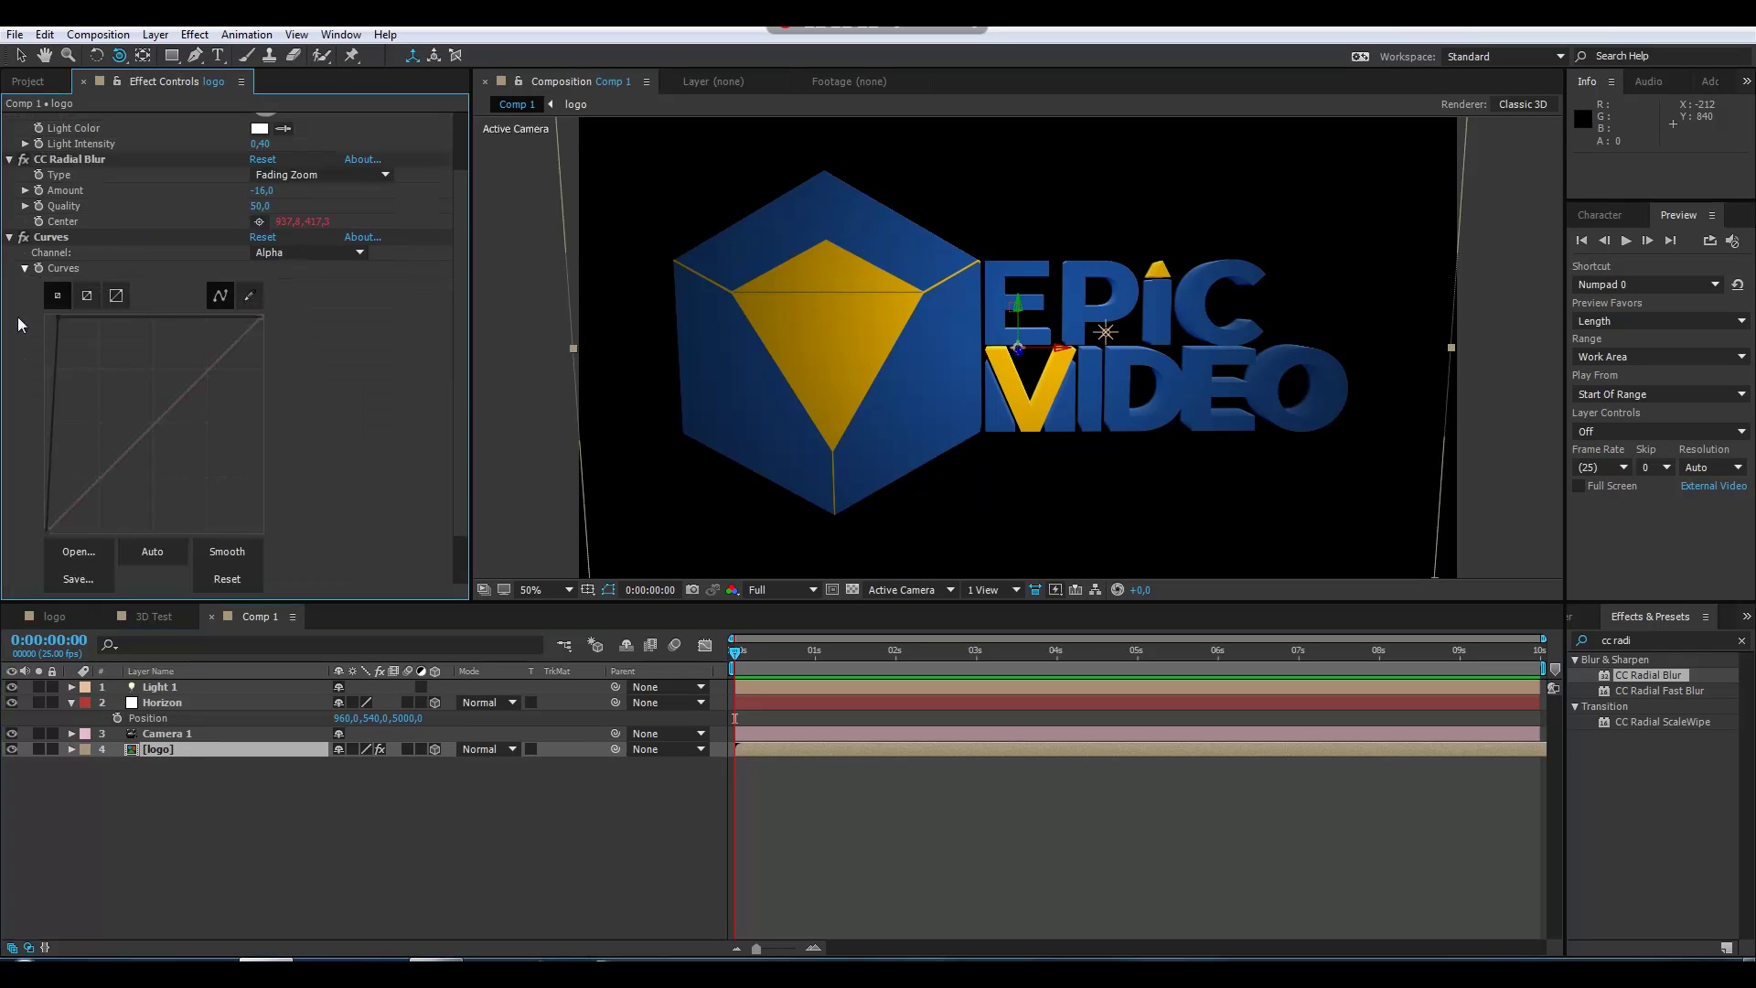
{"action": "left_click", "coordinate": [271, 277]}
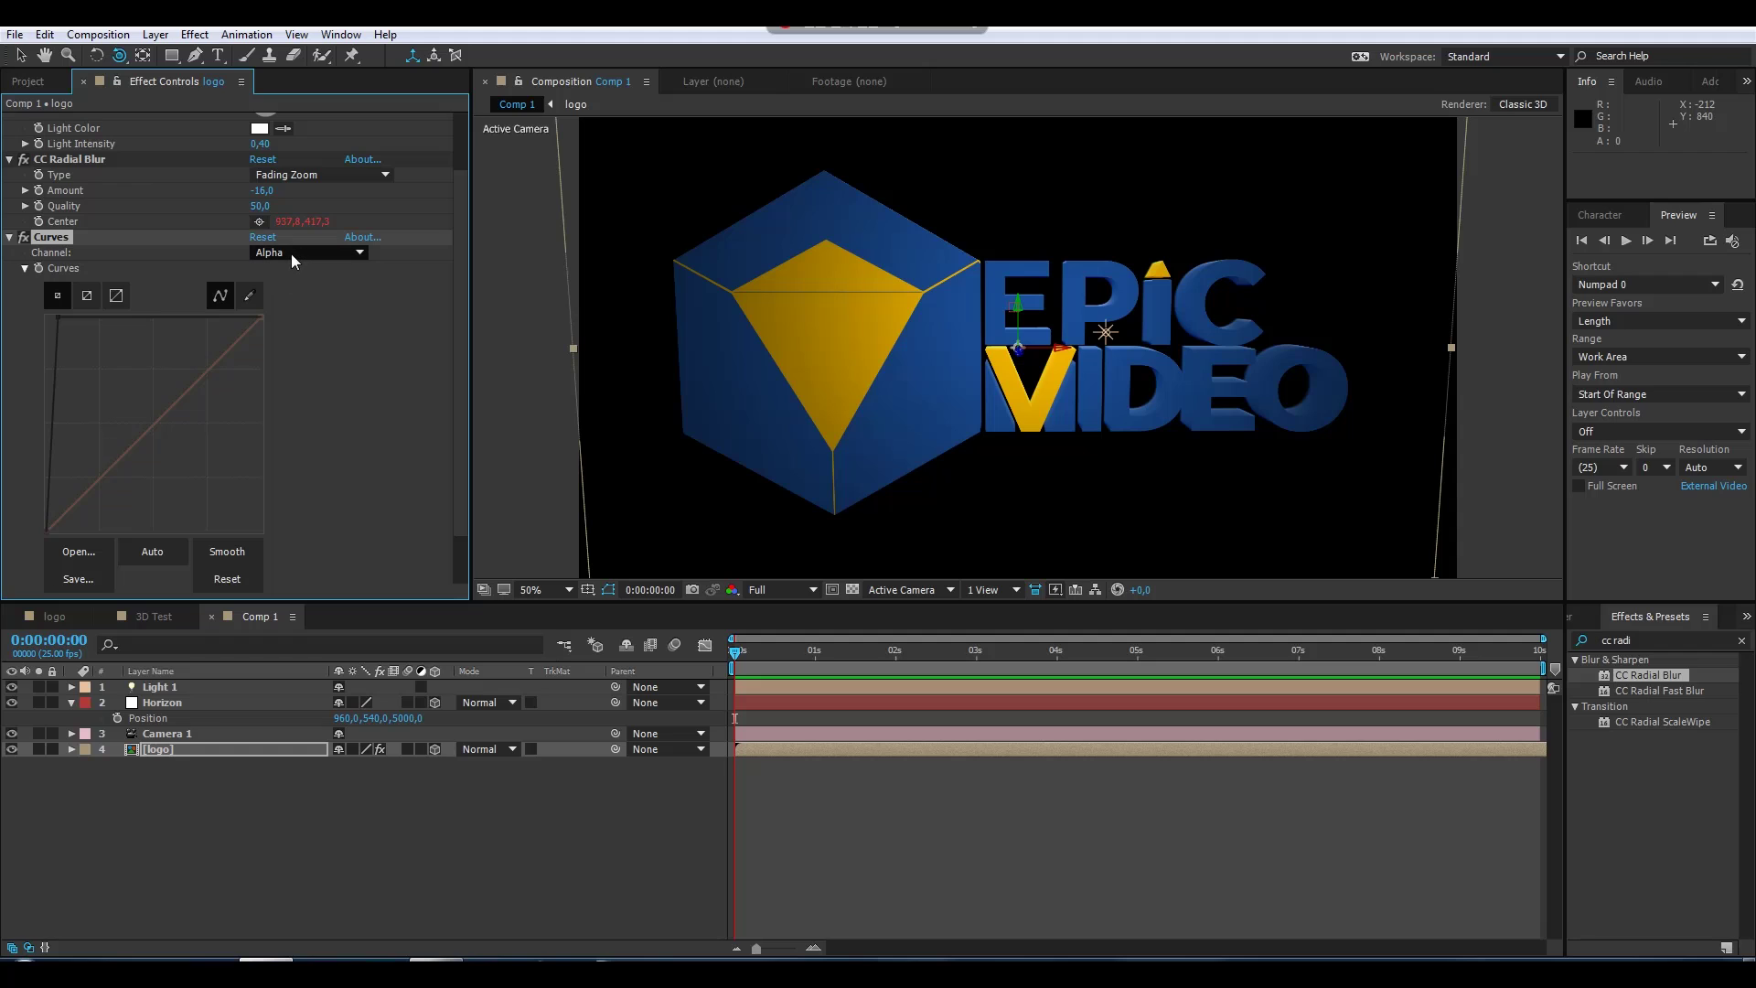
{"action": "left_click", "coordinate": [290, 254]}
{"action": "left_click", "coordinate": [305, 274]}
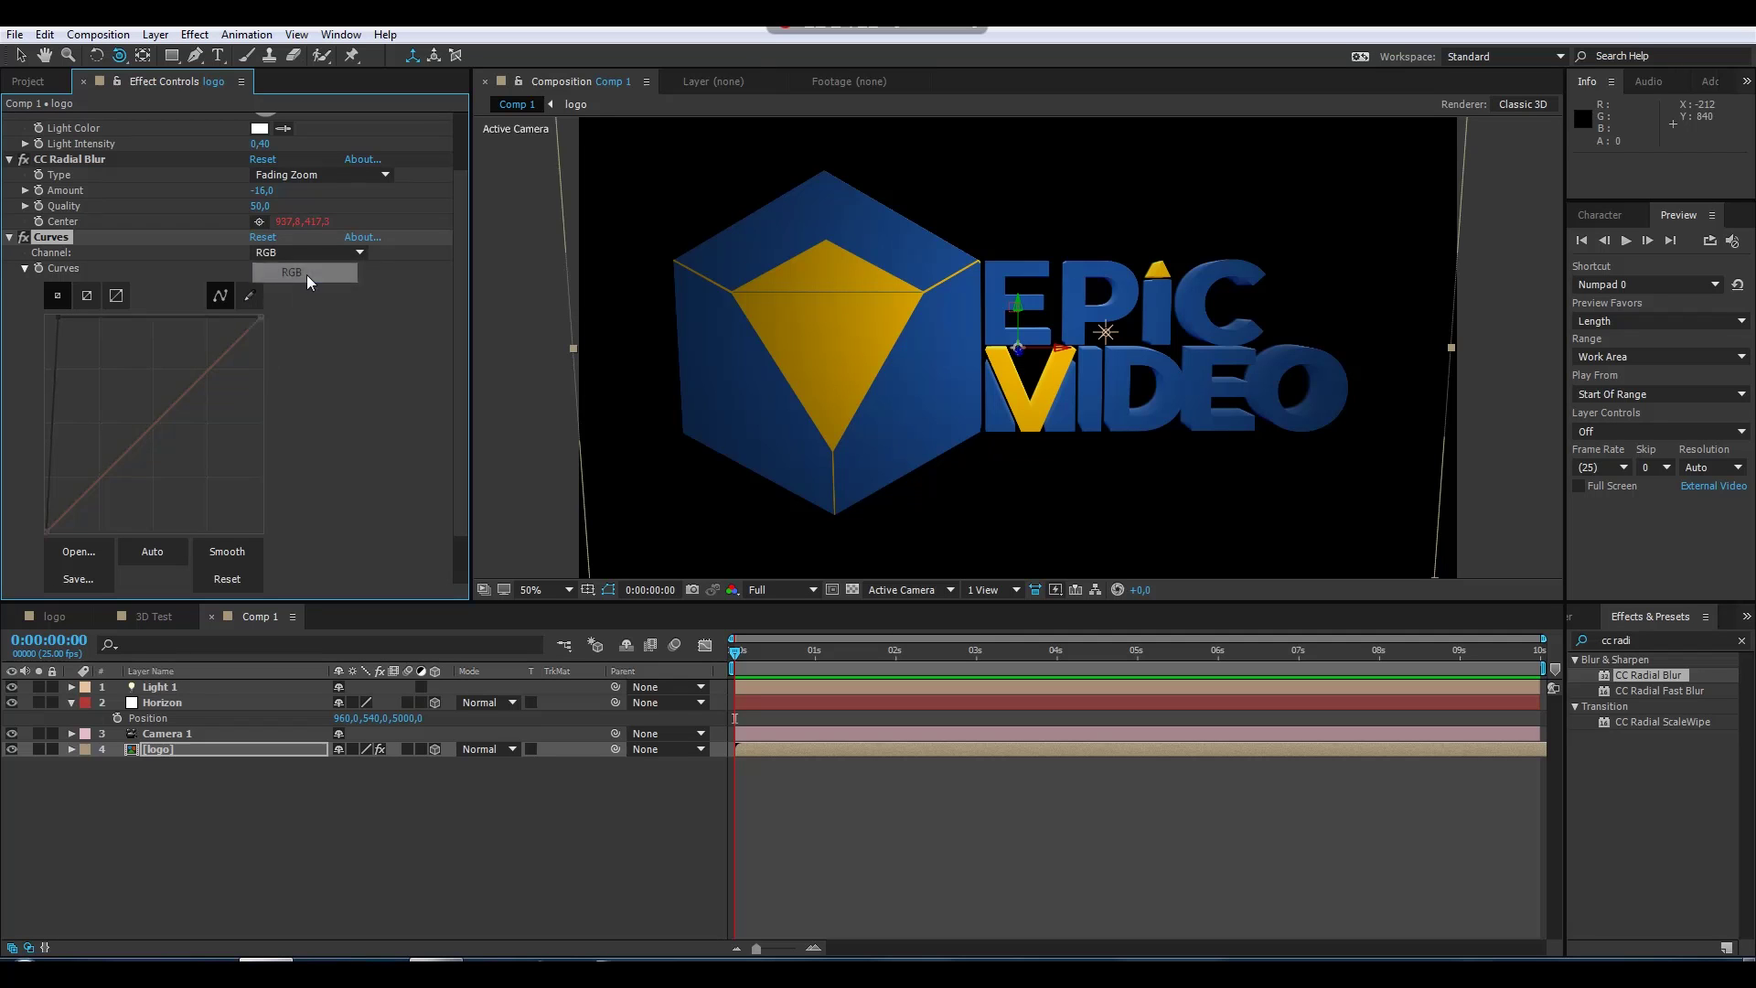
{"action": "left_click_drag", "start_coordinate": [156, 425], "coordinate": [164, 436]}
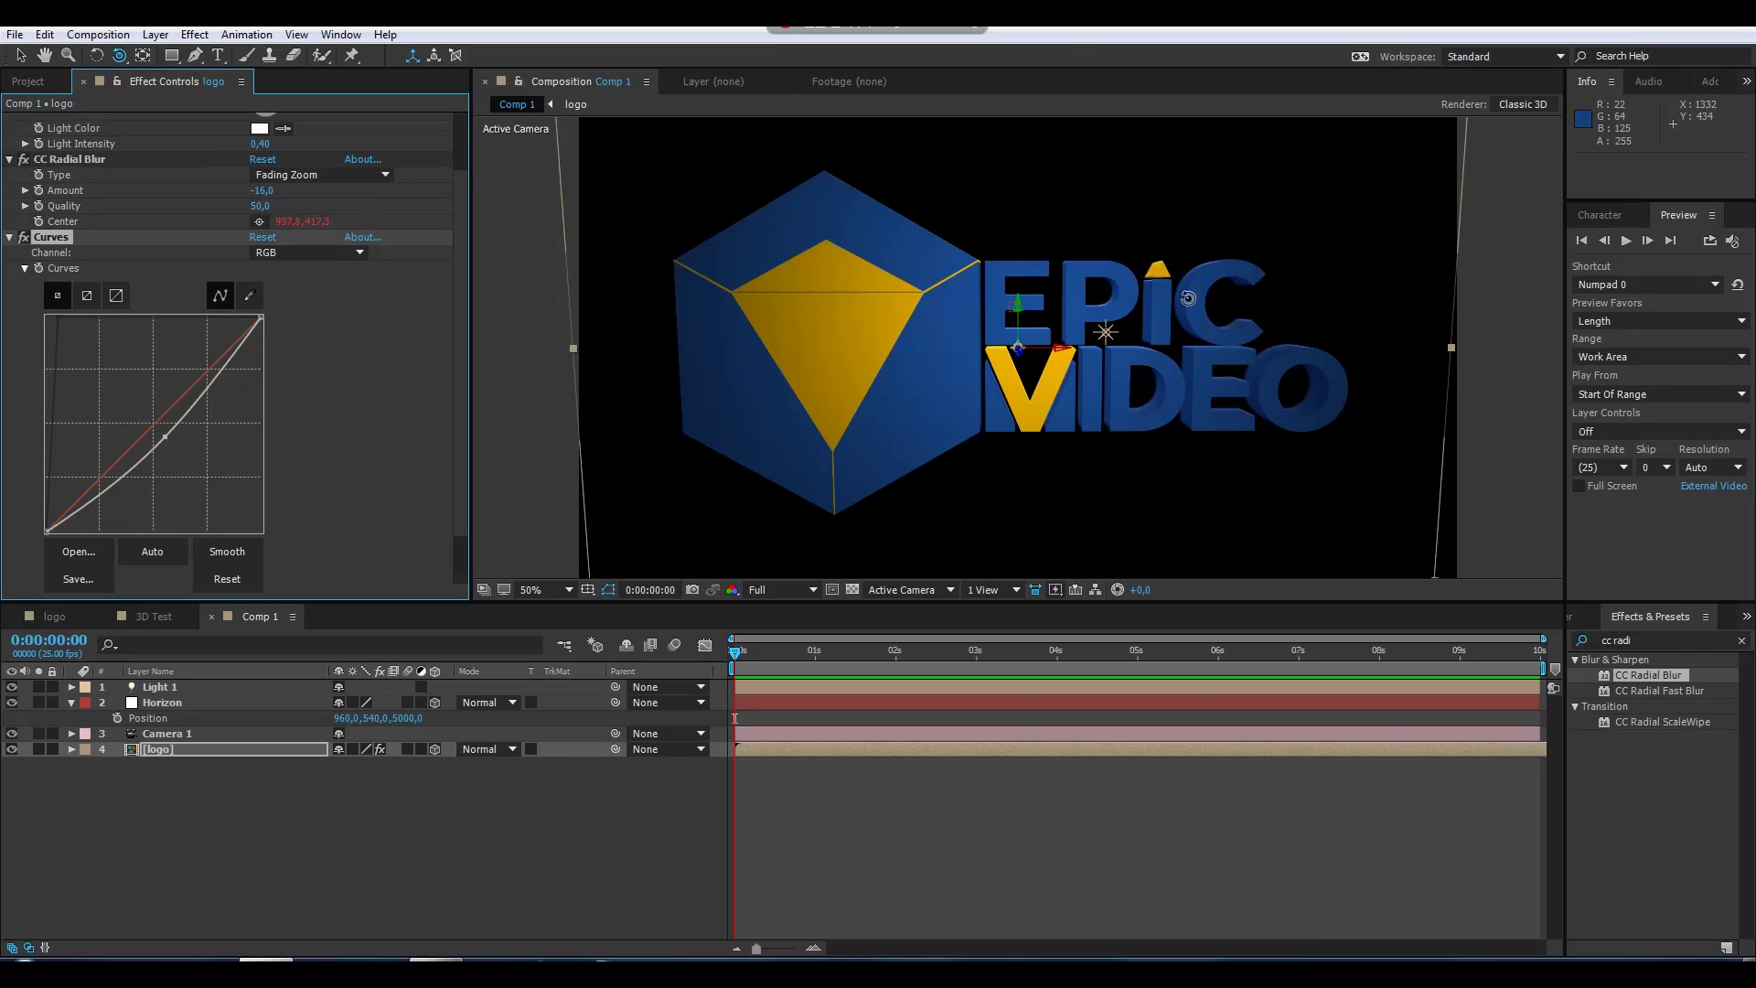
Orbit the camera back toward a front-on view and zoom the viewer out to 25%
{"action": "left_click_drag", "start_coordinate": [1155, 377], "coordinate": [1035, 365]}
{"action": "left_click", "coordinate": [13, 236]}
{"action": "left_click", "coordinate": [183, 687]}
{"action": "key", "text": "comma"}
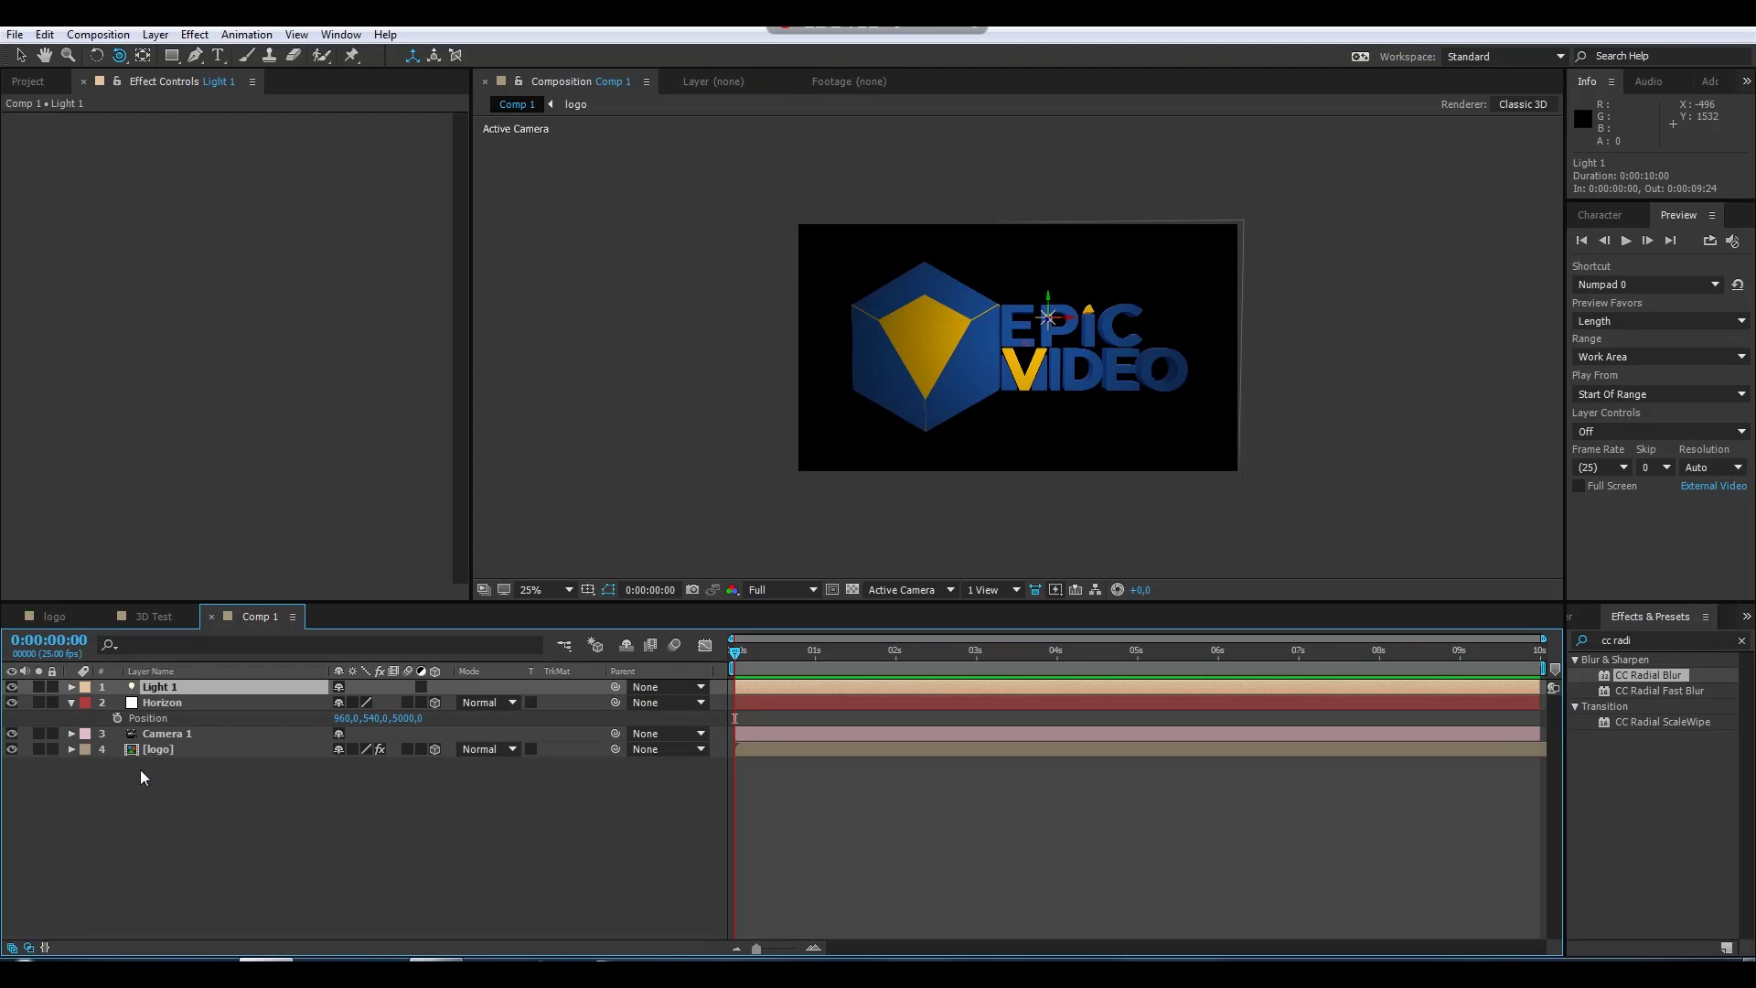
{"action": "left_click", "coordinate": [188, 750]}
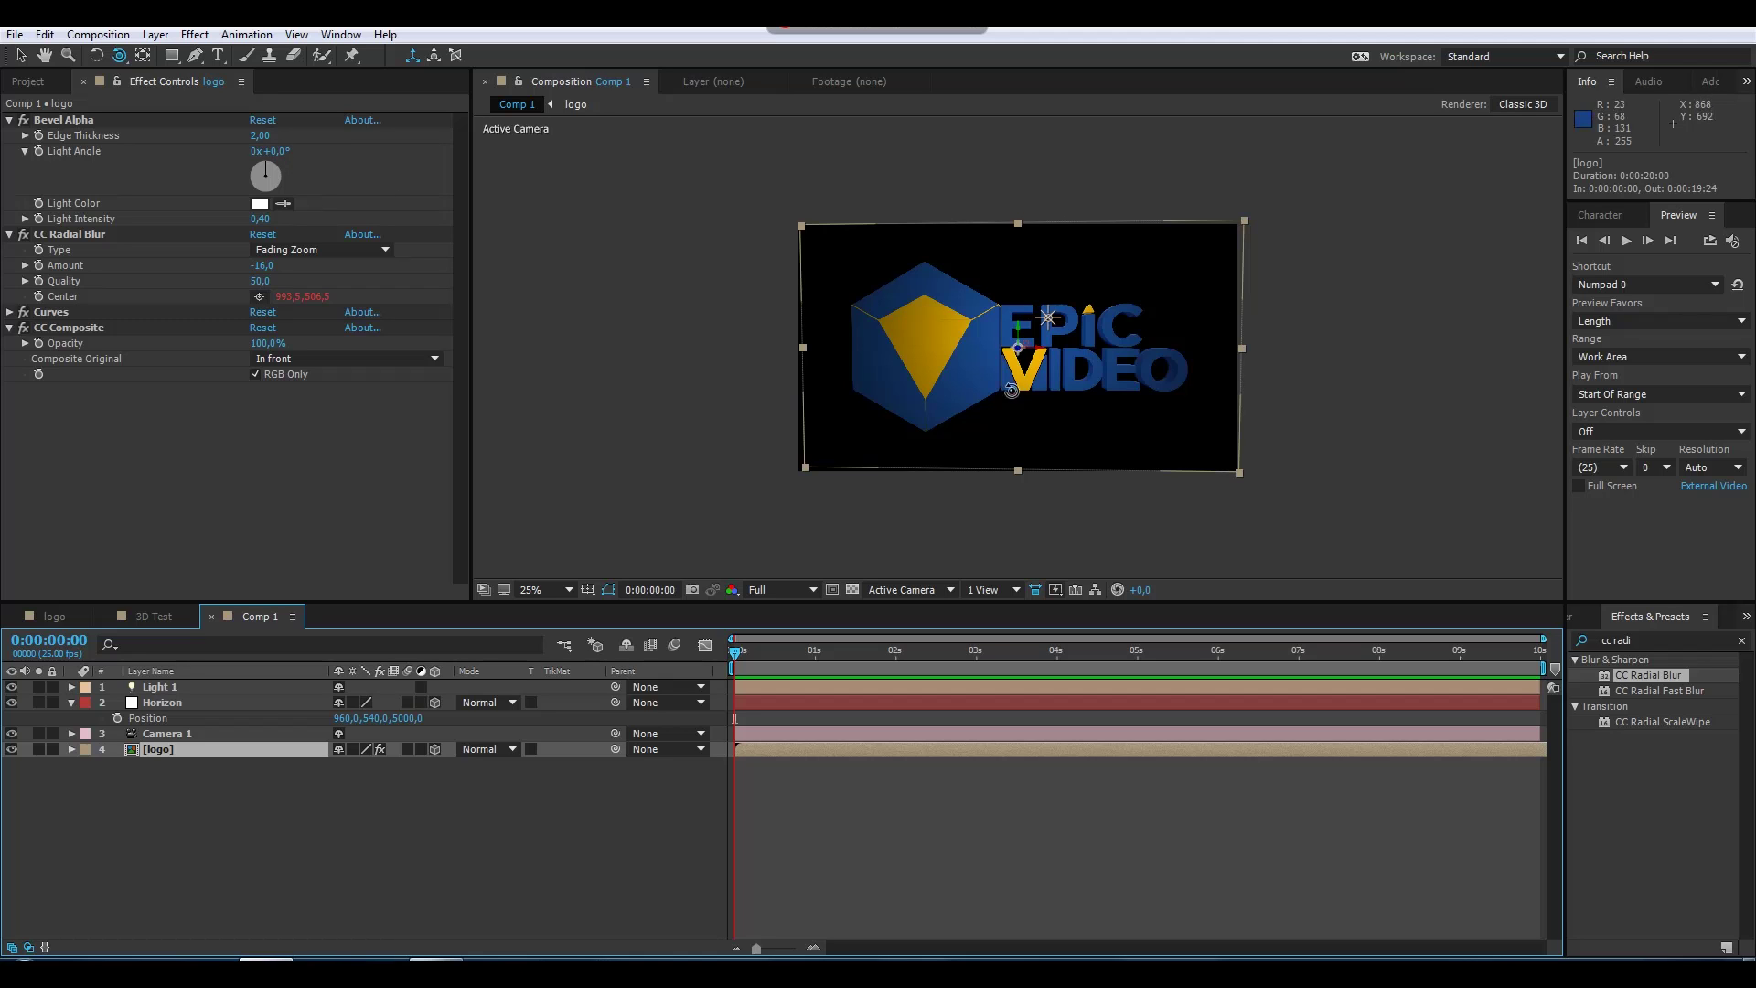
Create a new null object layer and make it 3D
{"action": "left_click", "coordinate": [380, 827]}
{"action": "right_click", "coordinate": [293, 819]}
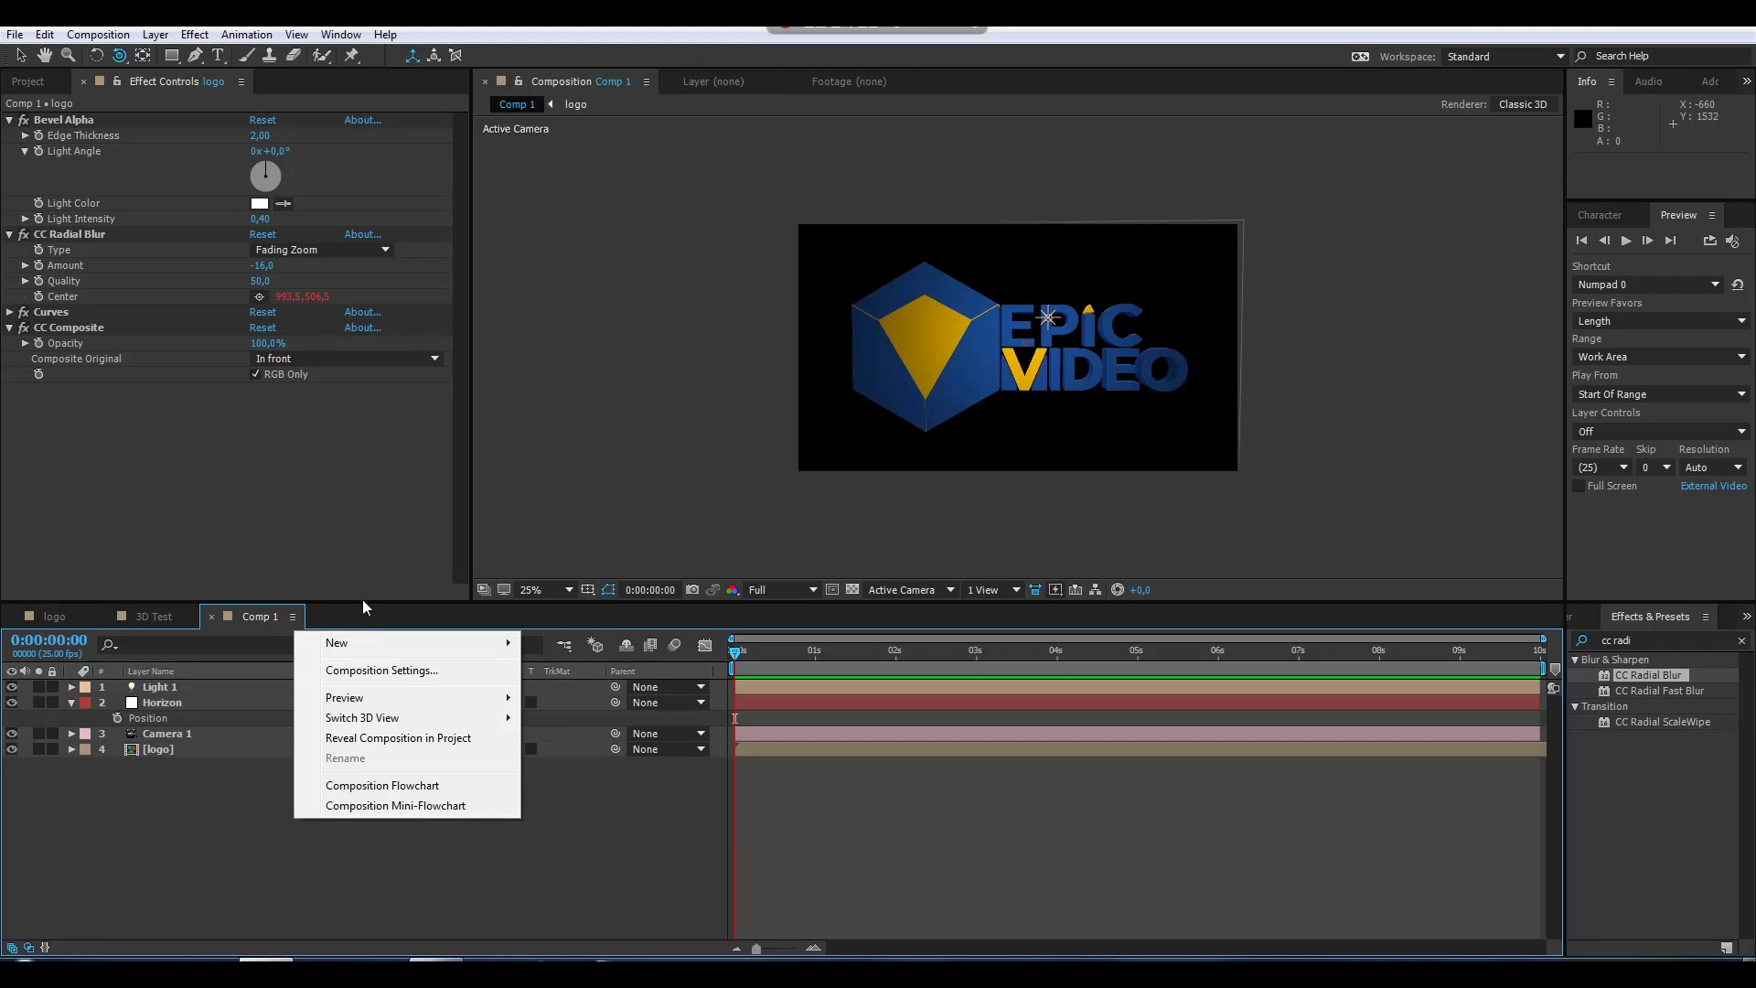
{"action": "mouse_move", "coordinate": [369, 643]}
{"action": "left_click", "coordinate": [575, 750]}
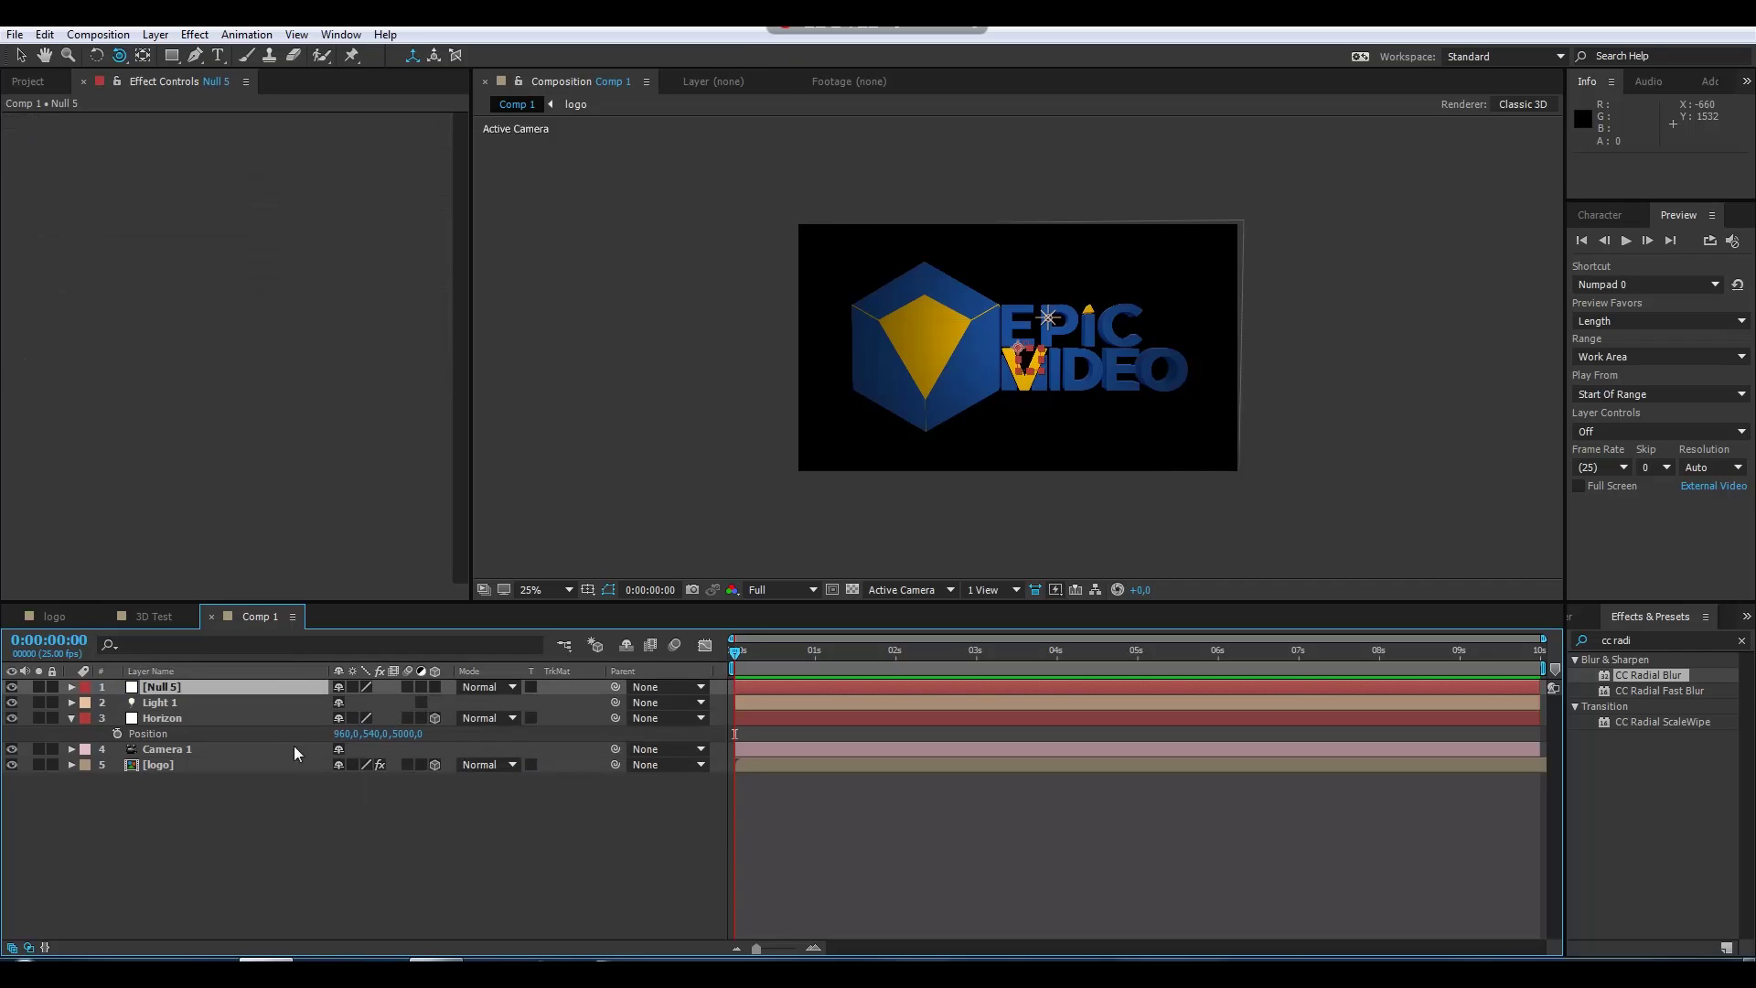
{"action": "left_click", "coordinate": [435, 686]}
Rename the null to Light Master and parent Light 1 to it
{"action": "left_click", "coordinate": [148, 703]}
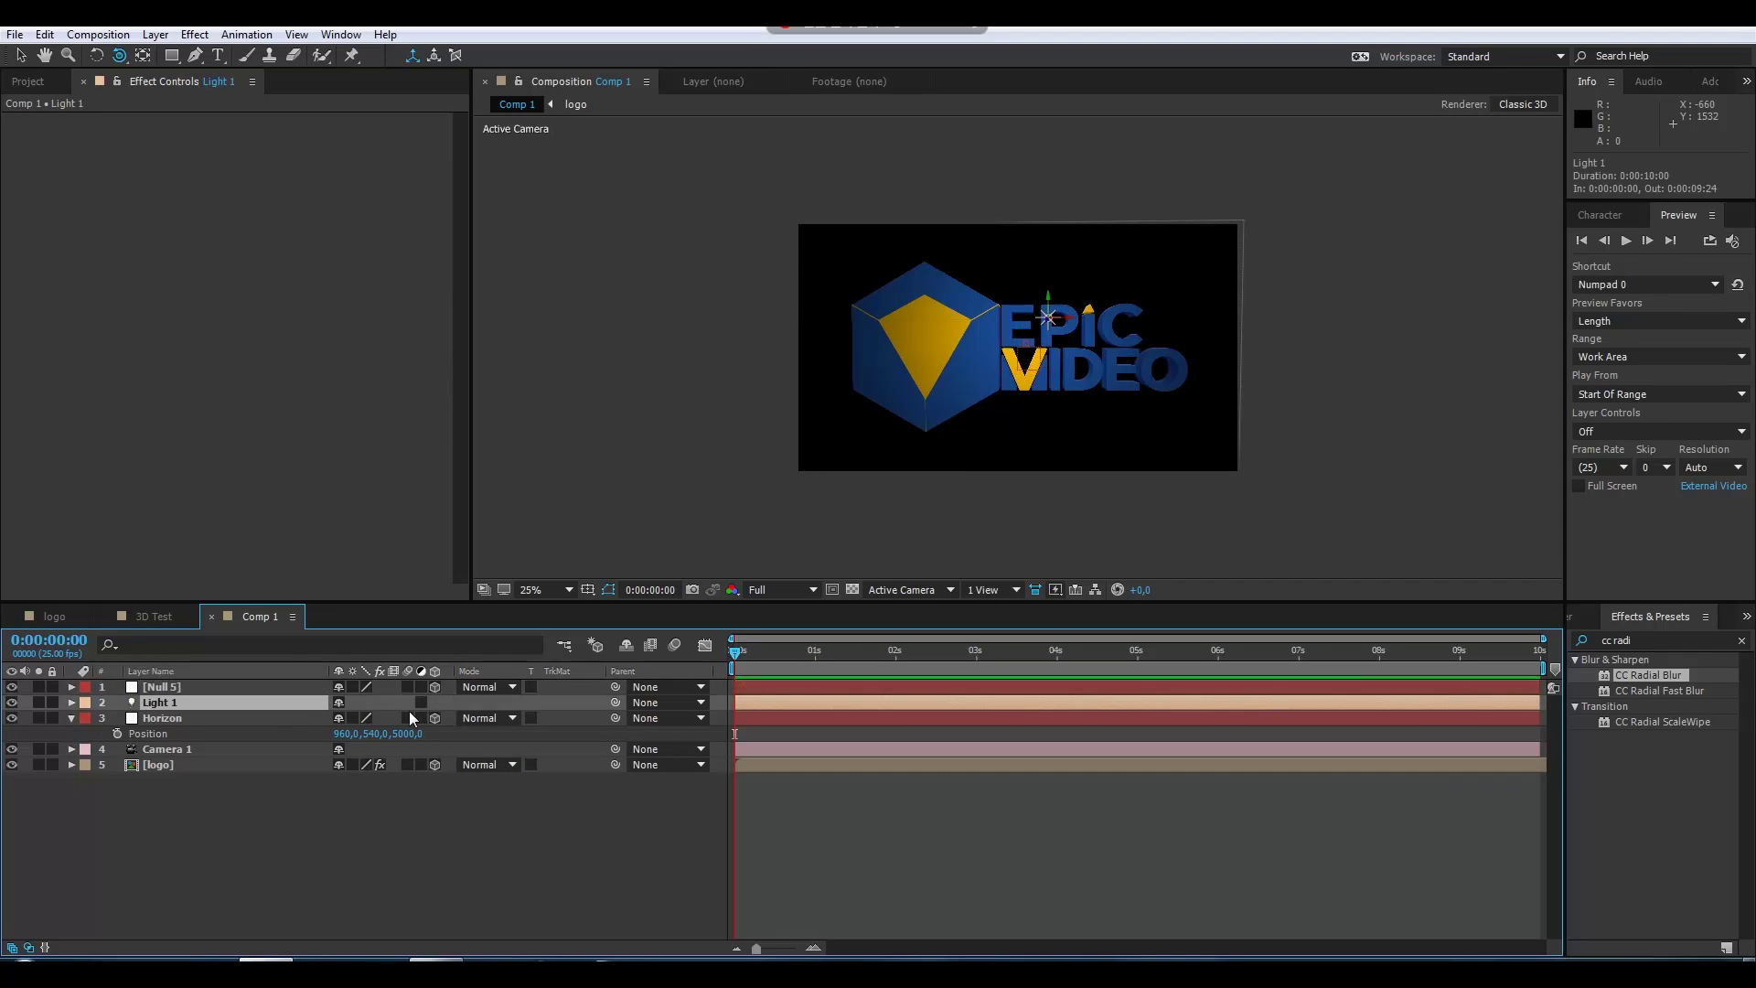
{"action": "left_click", "coordinate": [177, 688]}
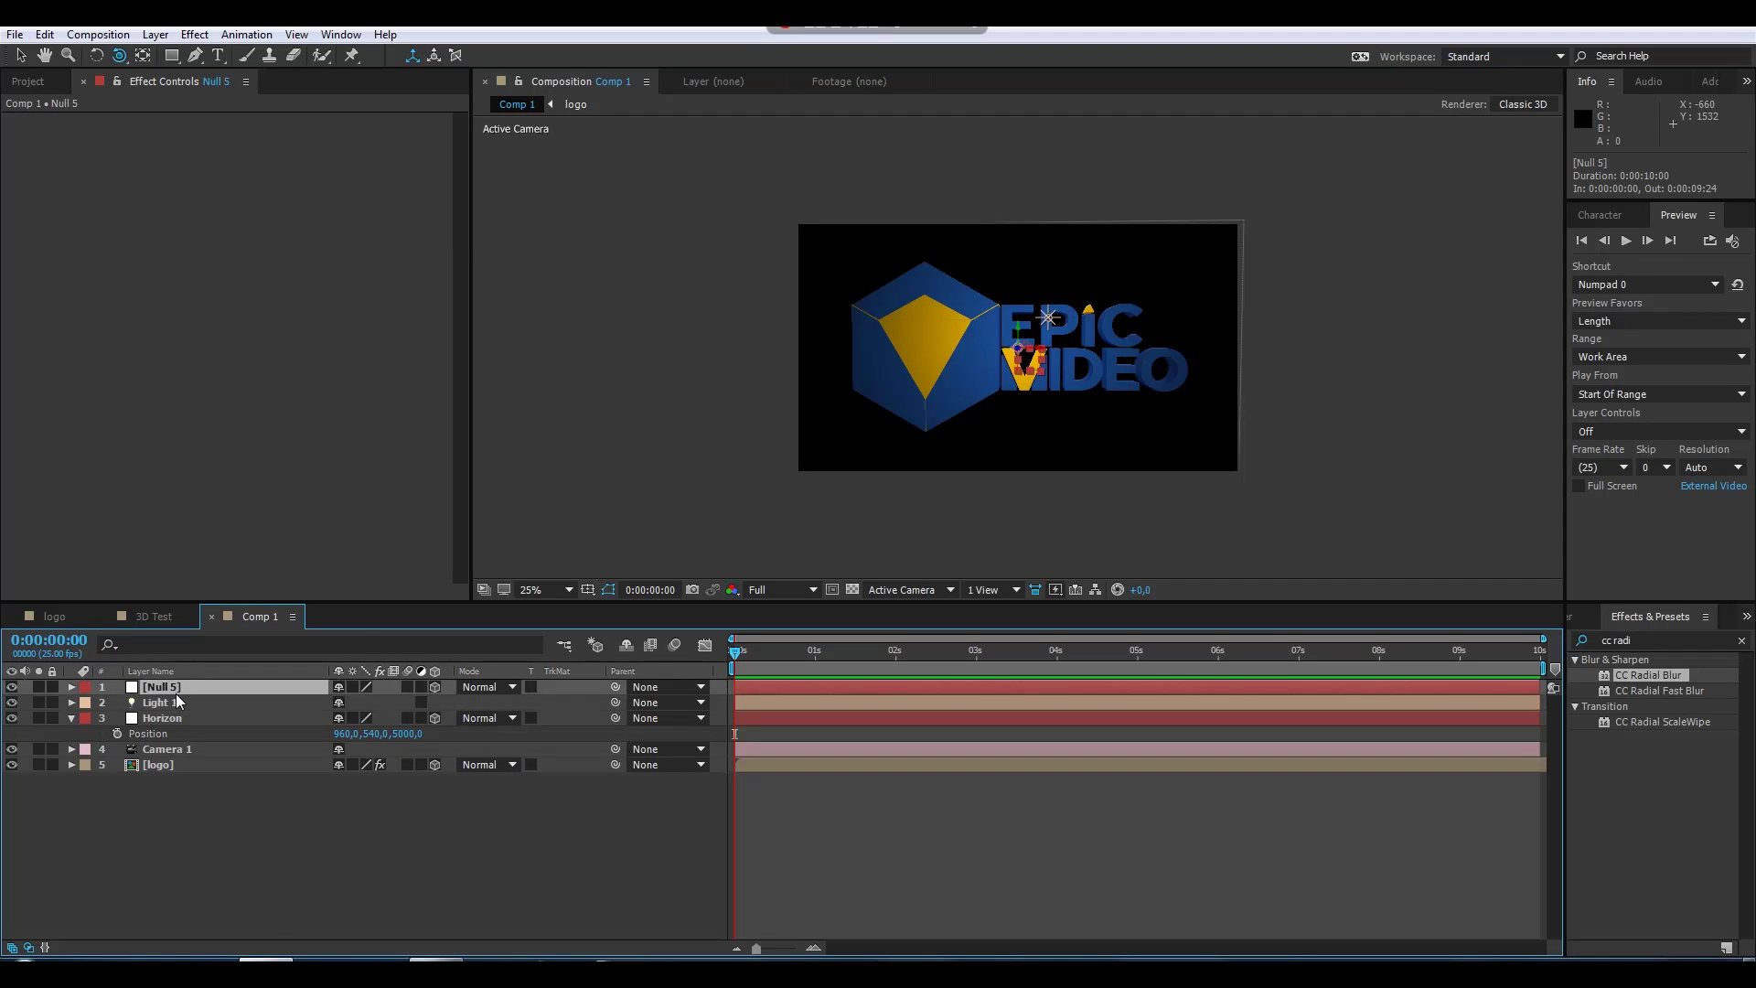
{"action": "key", "text": "Return"}
{"action": "type", "text": "Lioght Master"}
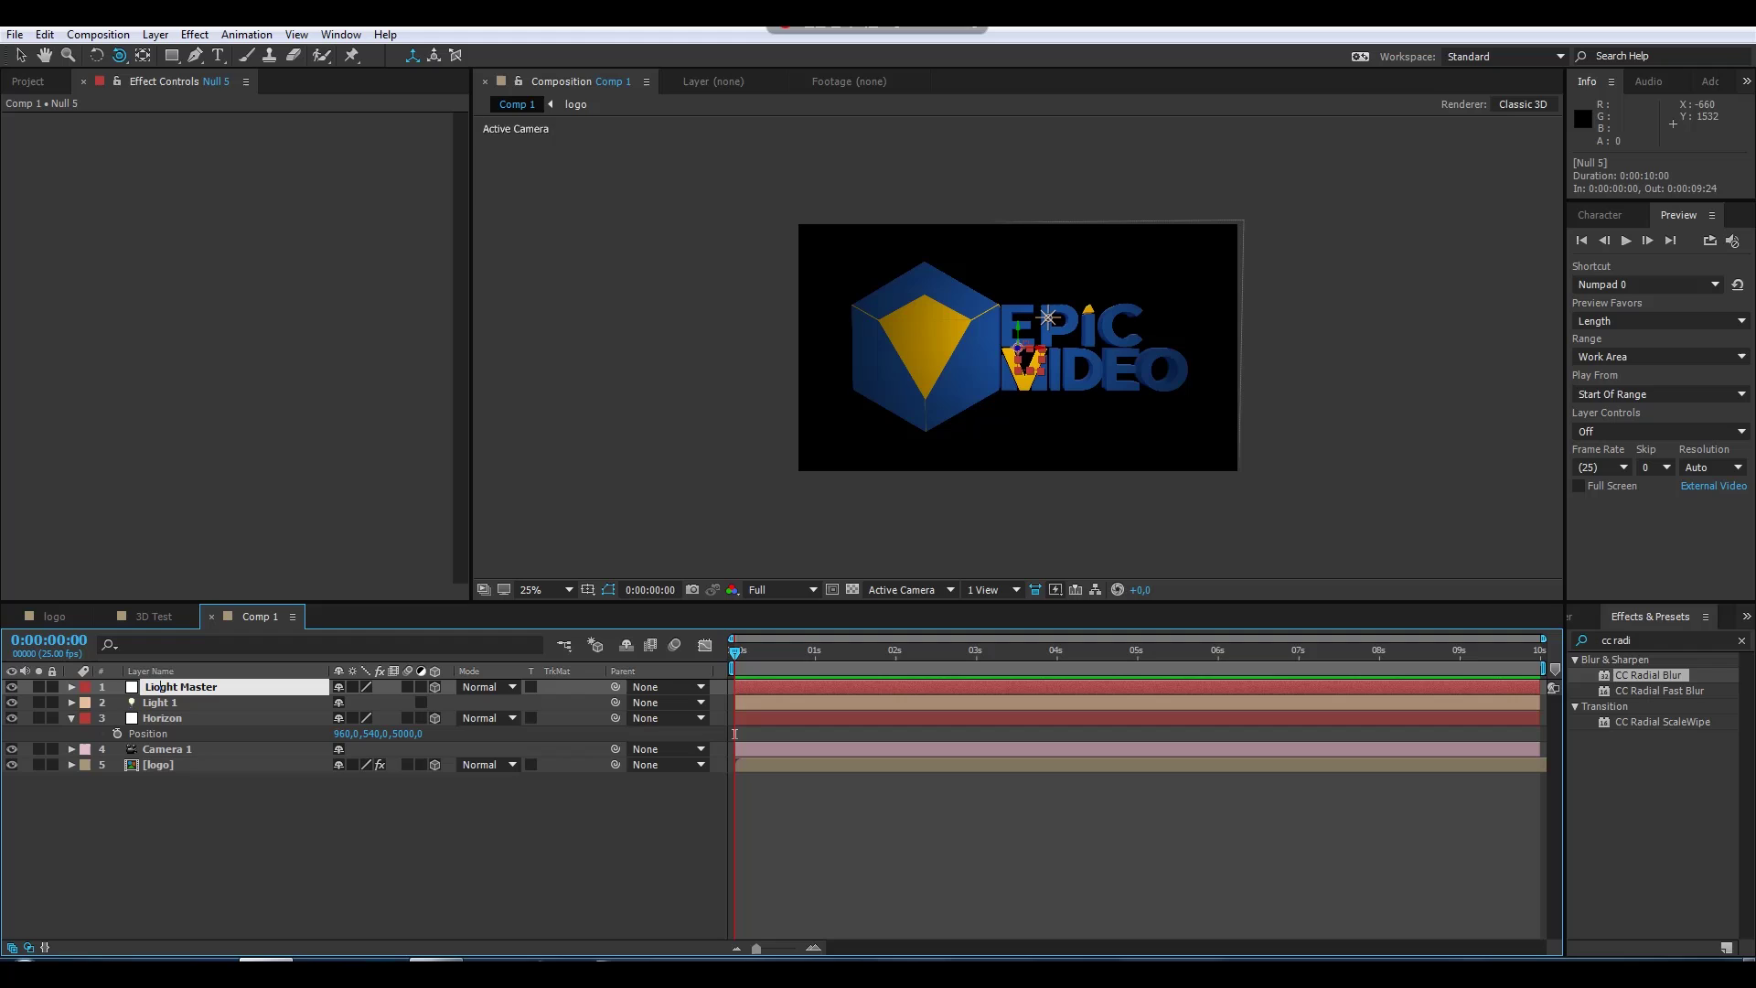
{"action": "key", "text": "BackSpace"}
{"action": "key", "text": "Return"}
{"action": "left_click", "coordinate": [196, 702]}
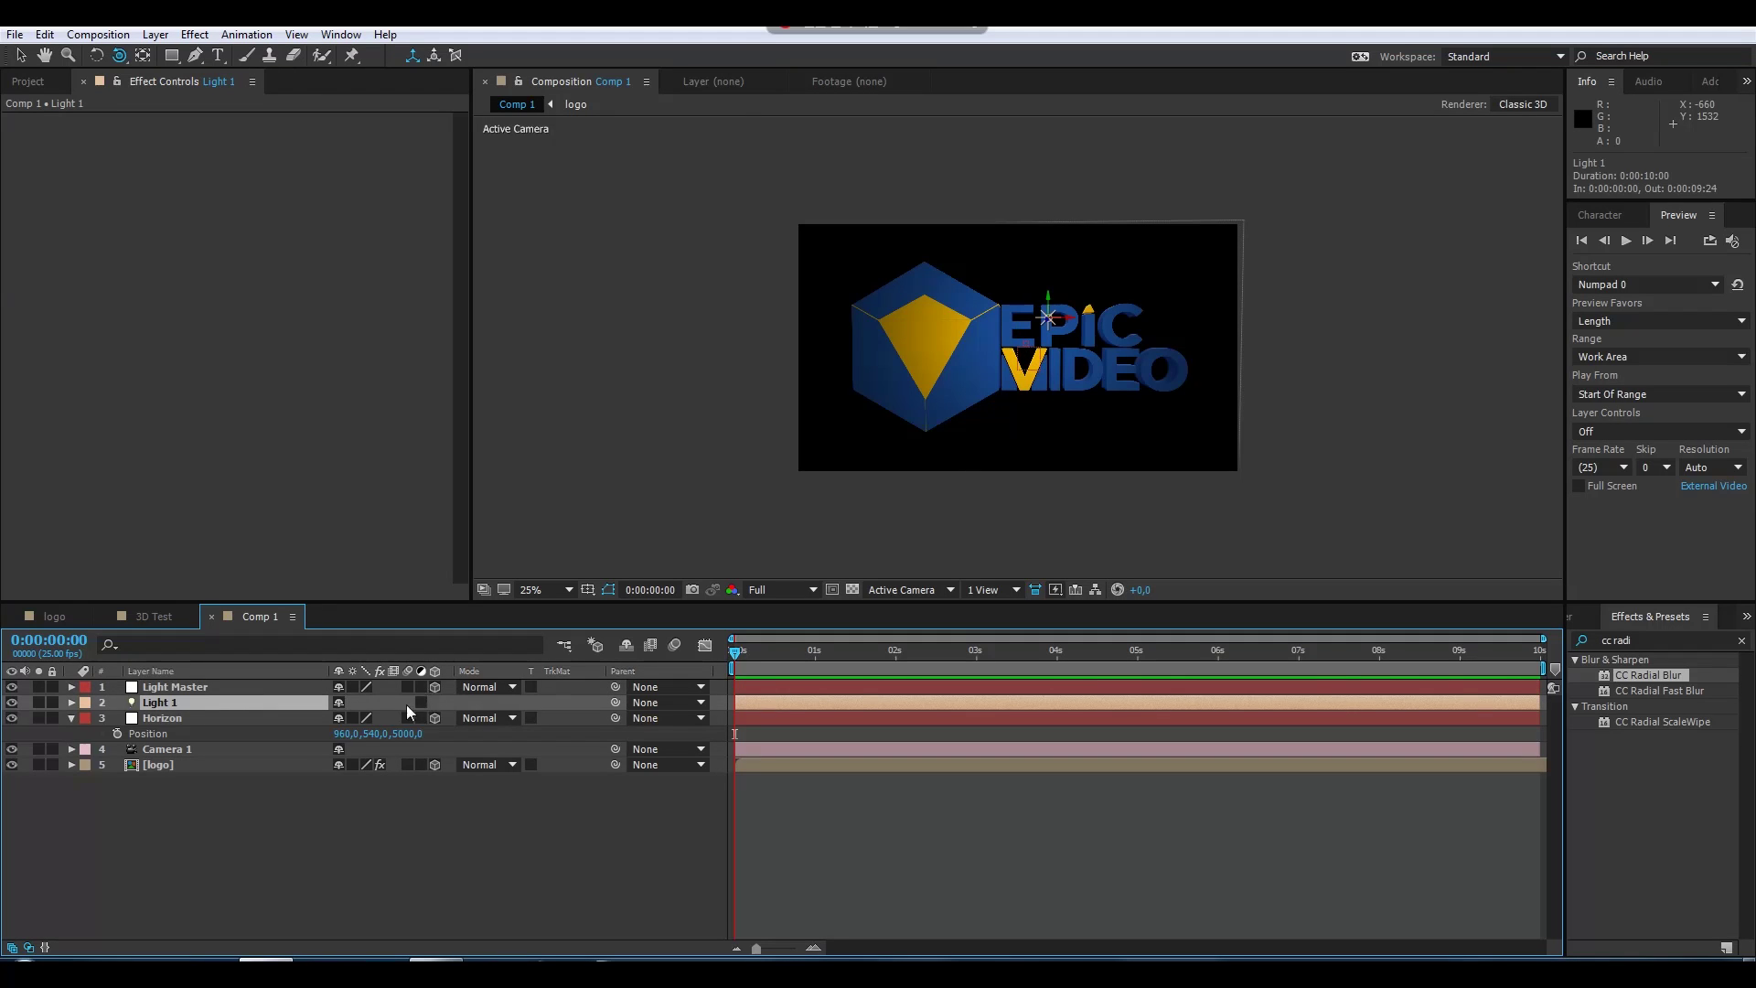
{"action": "left_click_drag", "start_coordinate": [615, 702], "coordinate": [172, 688]}
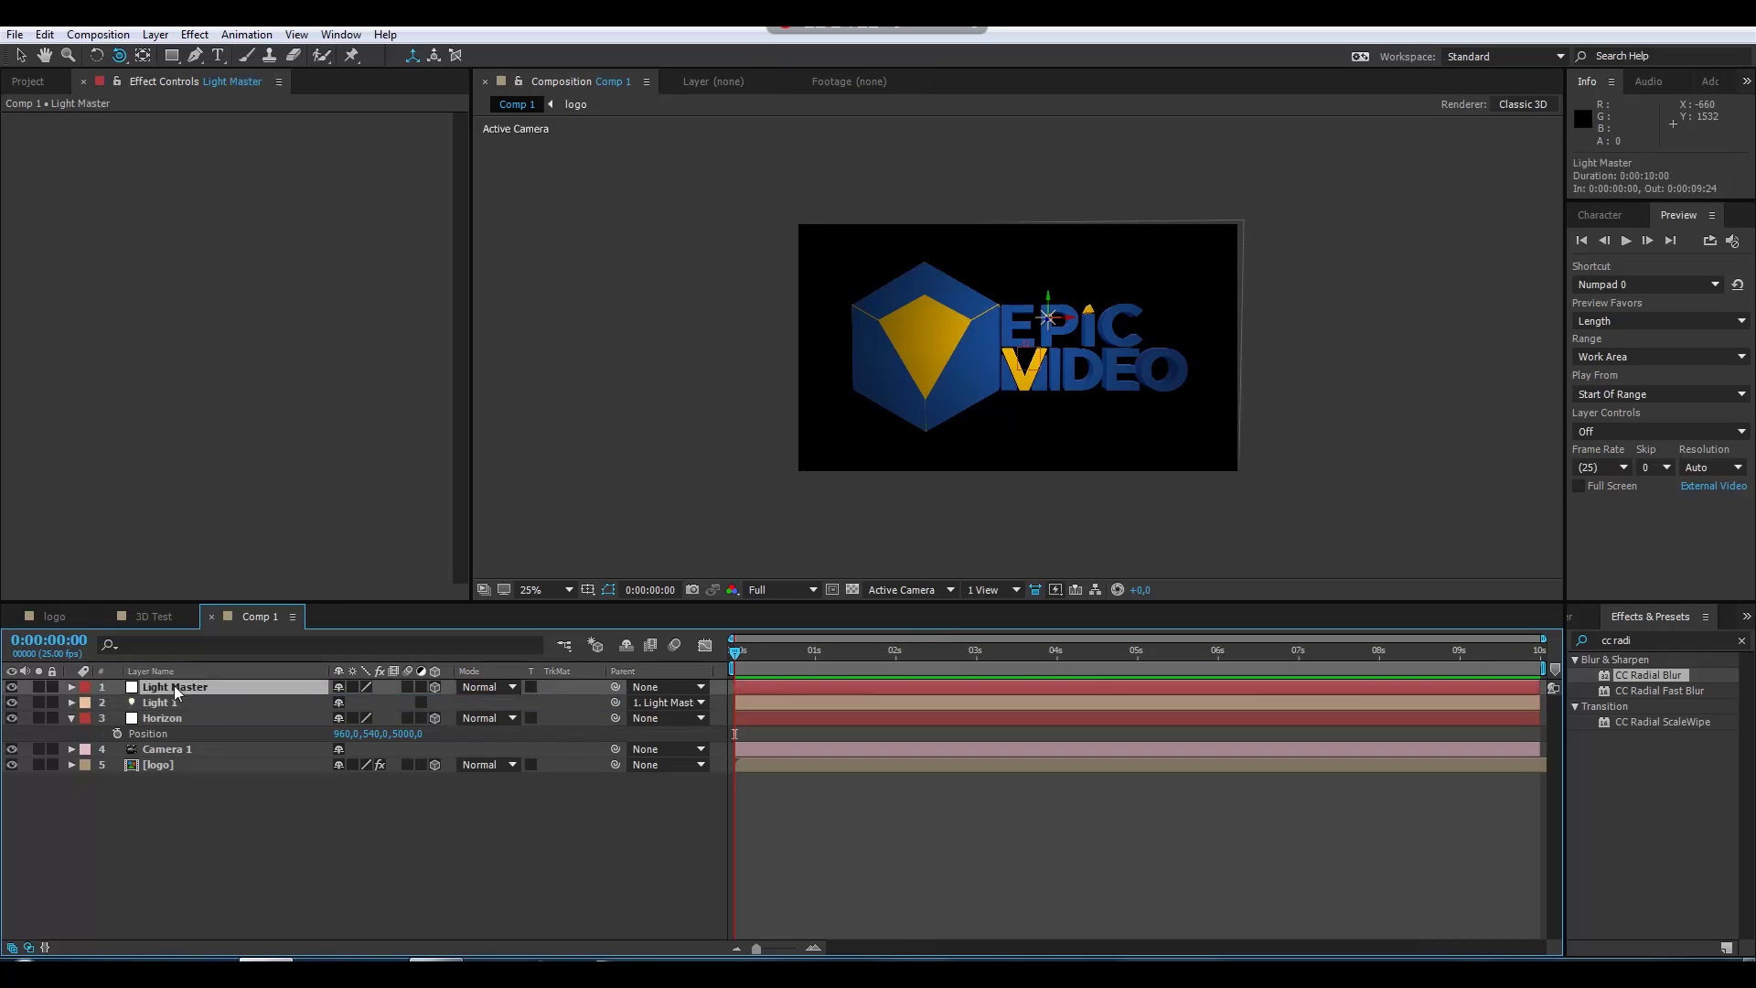
Set Light 1's position to 0,0, -220,0, -666,7 so it sits above the logo
{"action": "left_click", "coordinate": [177, 702]}
{"action": "key", "text": "p"}
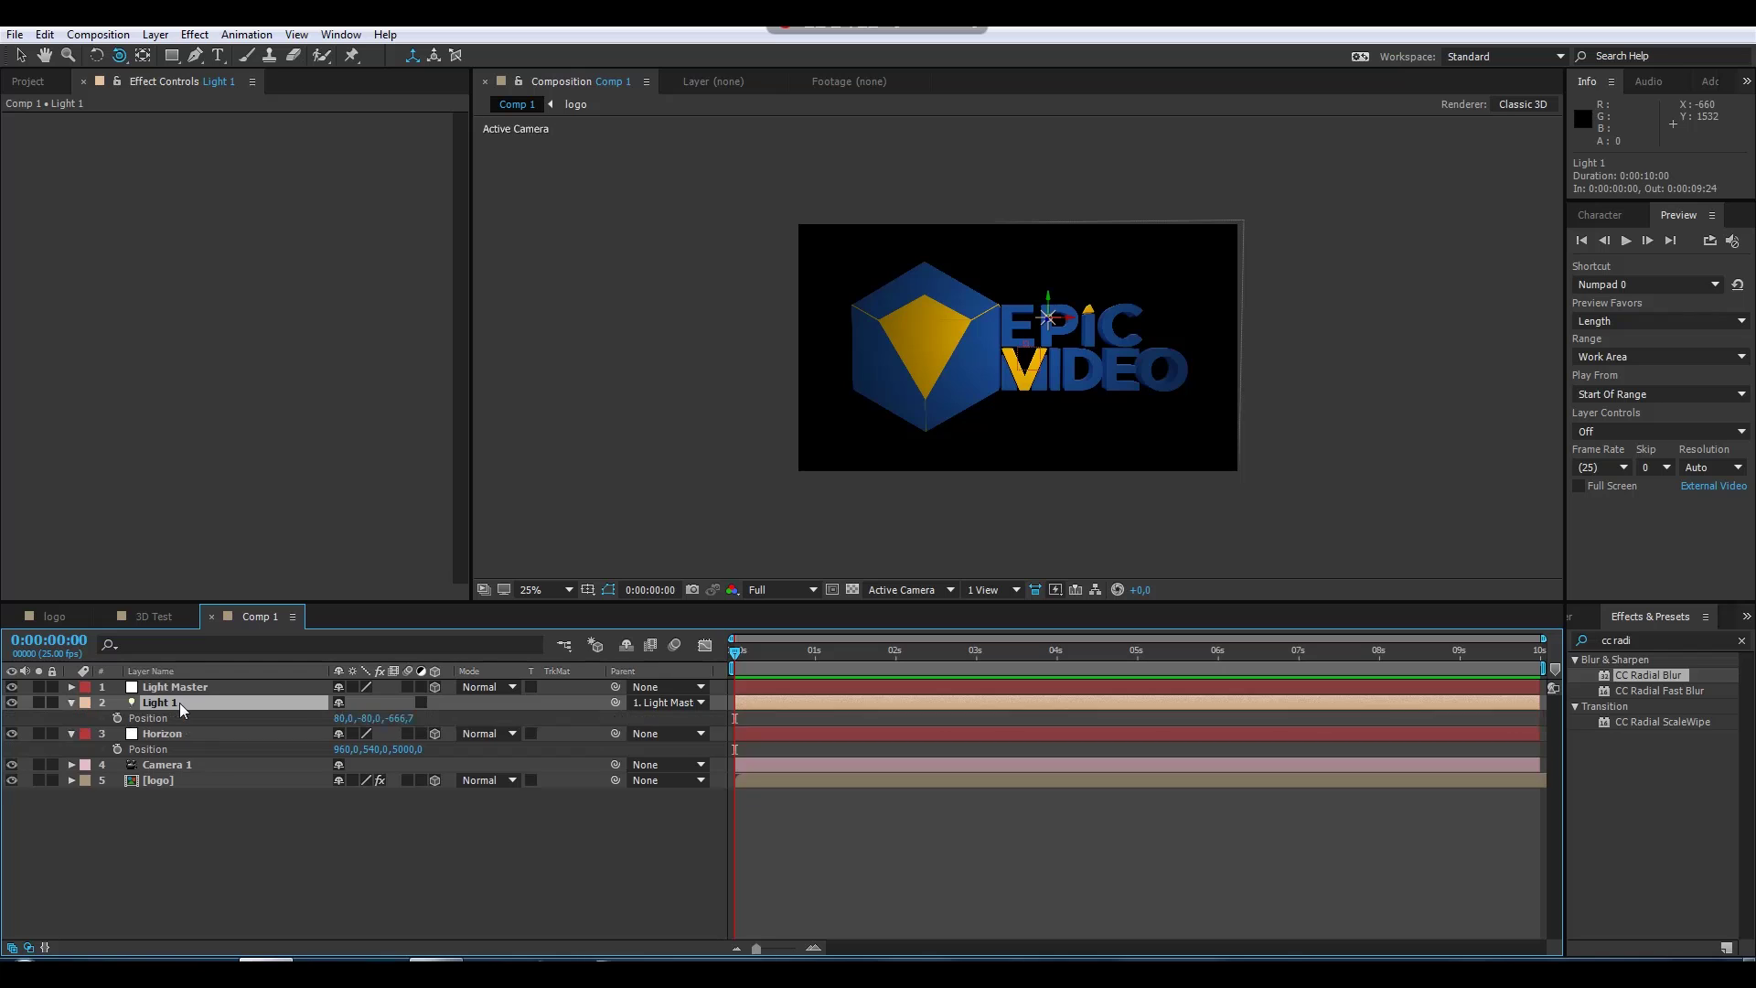
{"action": "left_click", "coordinate": [341, 718]}
{"action": "type", "text": "0"}
{"action": "key", "text": "Return"}
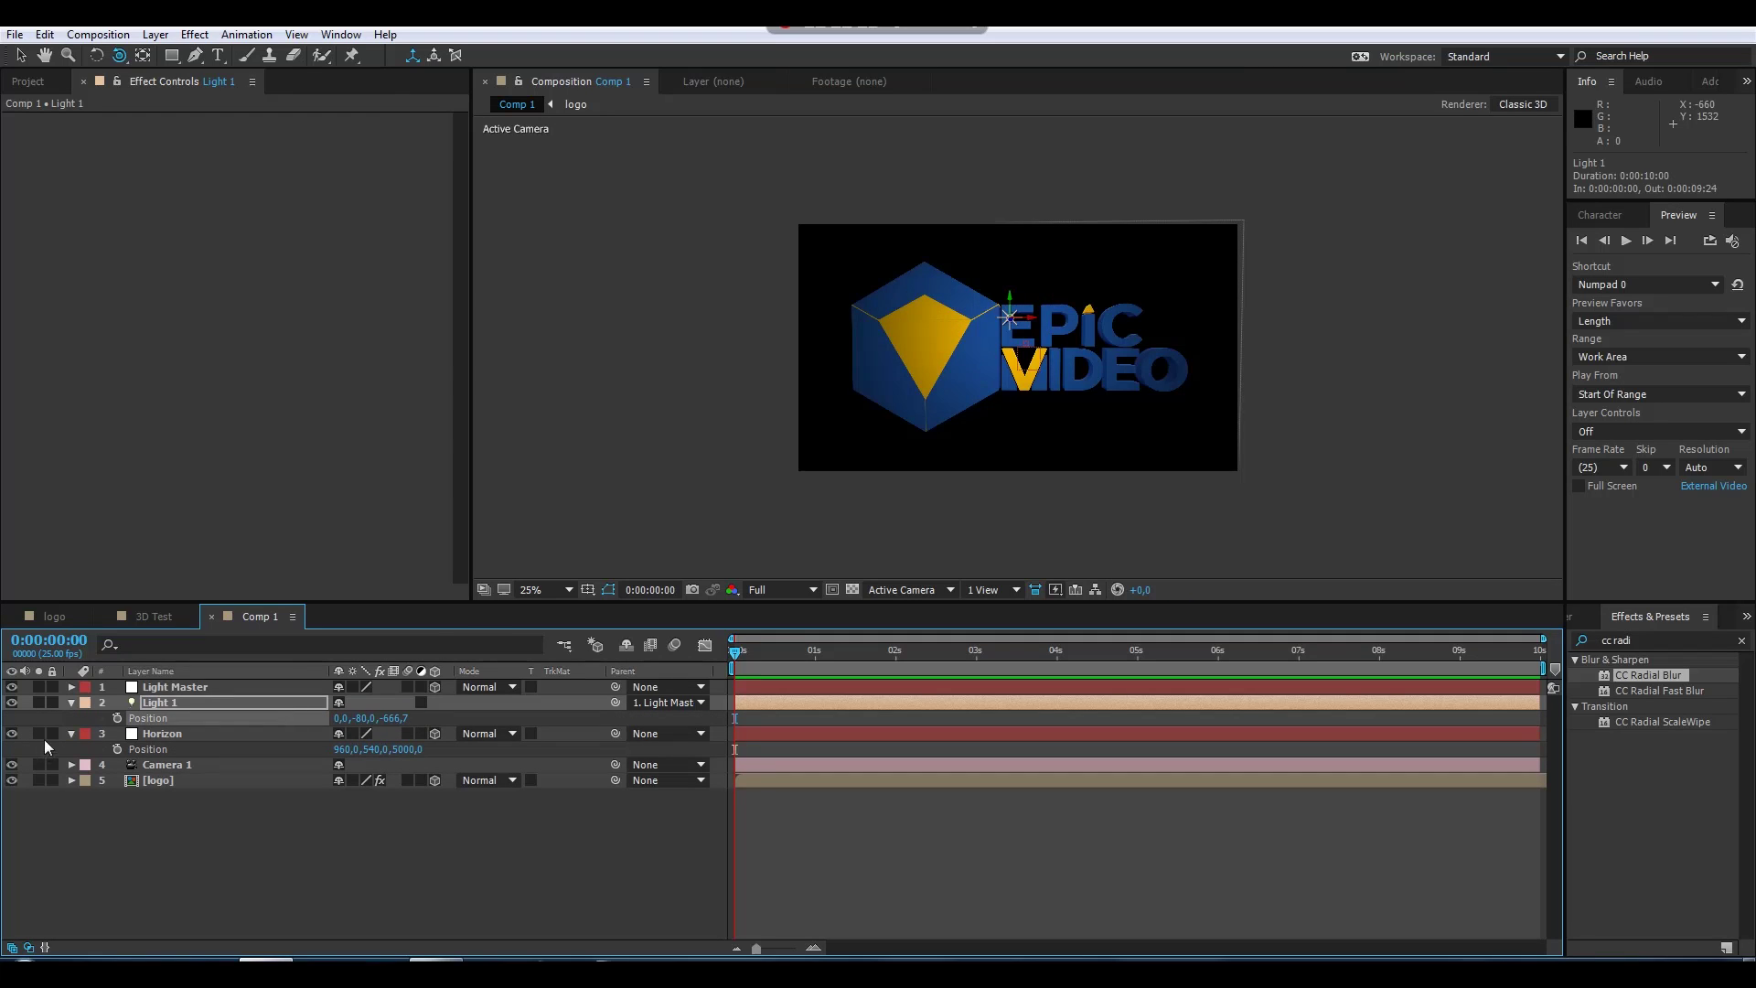
{"action": "left_click", "coordinate": [176, 691]}
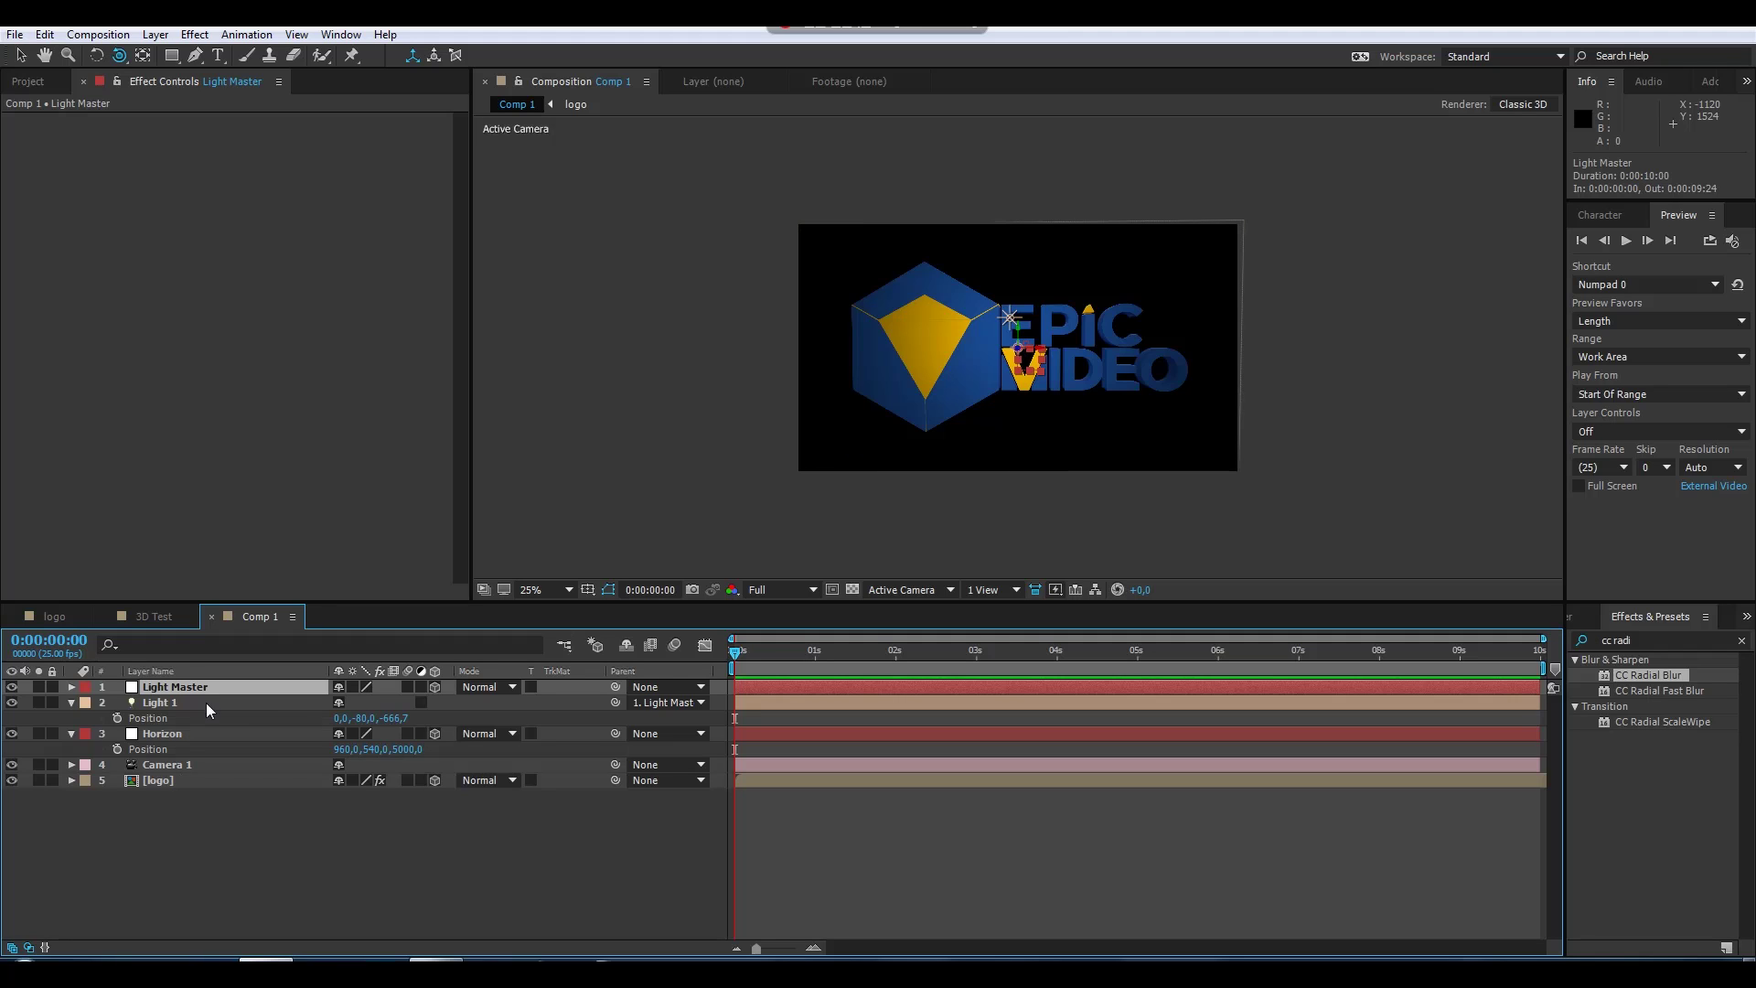
{"action": "mouse_move", "coordinate": [358, 718]}
{"action": "left_mouse_down"}
{"action": "mouse_move", "coordinate": [393, 719]}
{"action": "mouse_move", "coordinate": [347, 719]}
{"action": "left_mouse_up"}
{"action": "left_click", "coordinate": [160, 721]}
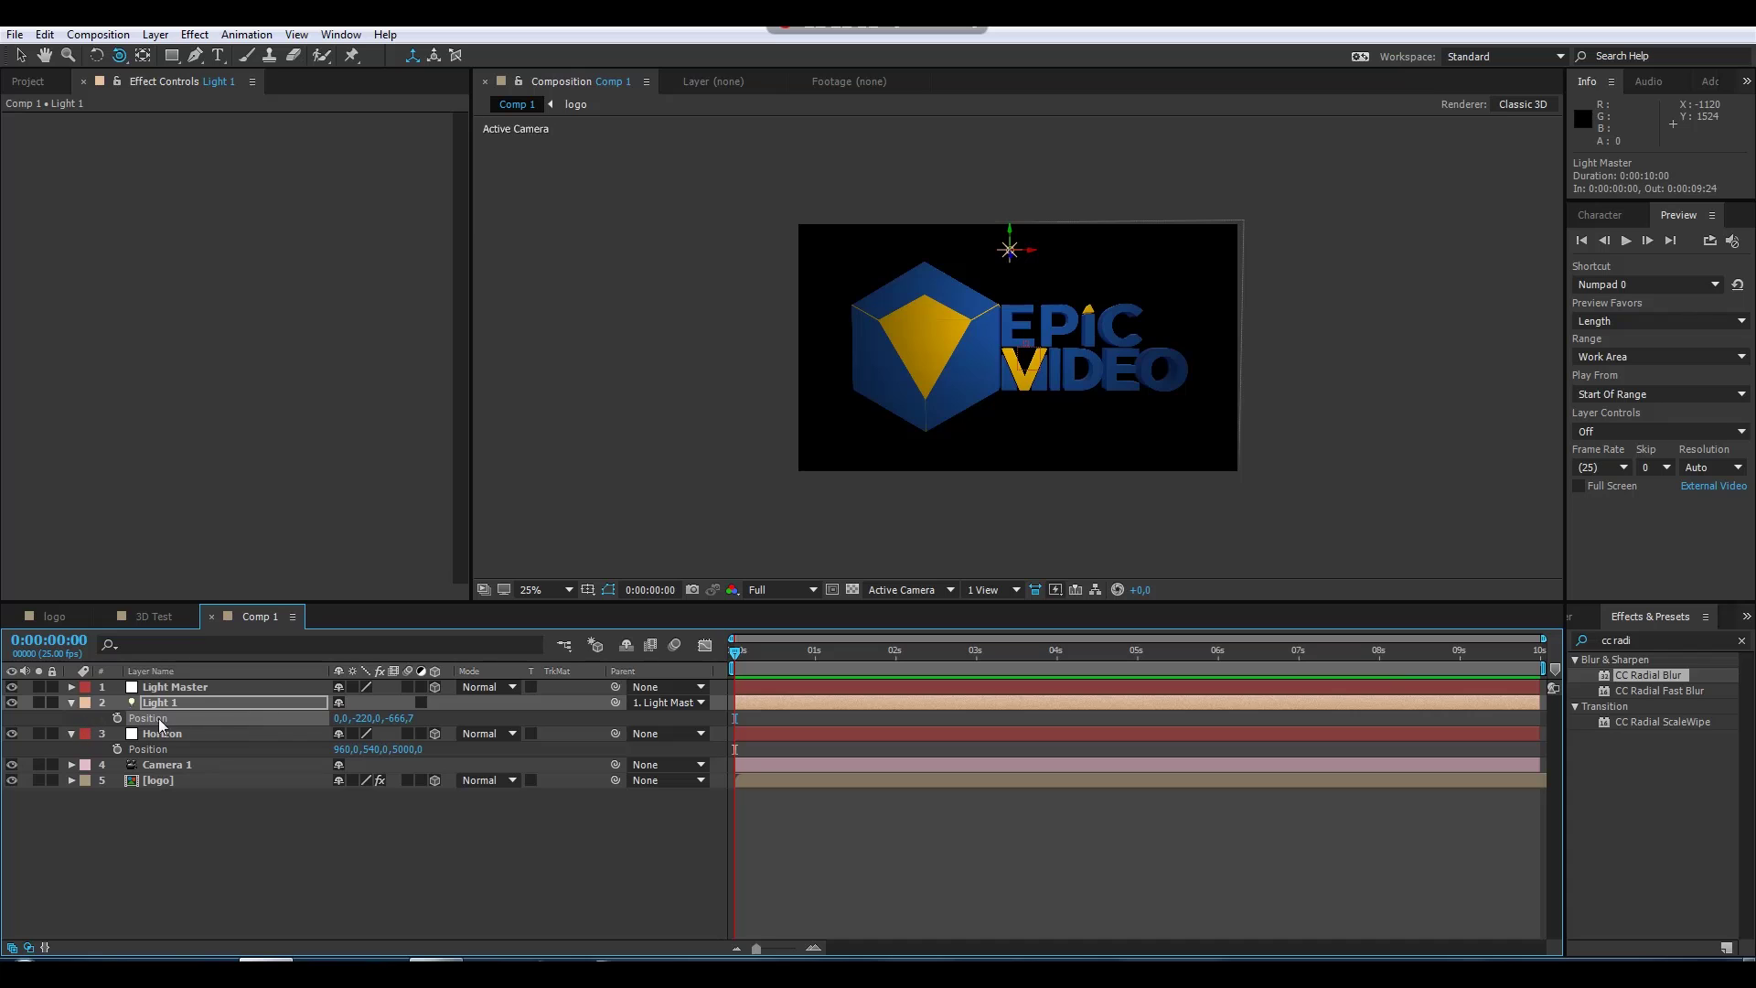
{"action": "left_click", "coordinate": [179, 690]}
{"action": "key", "text": "r"}
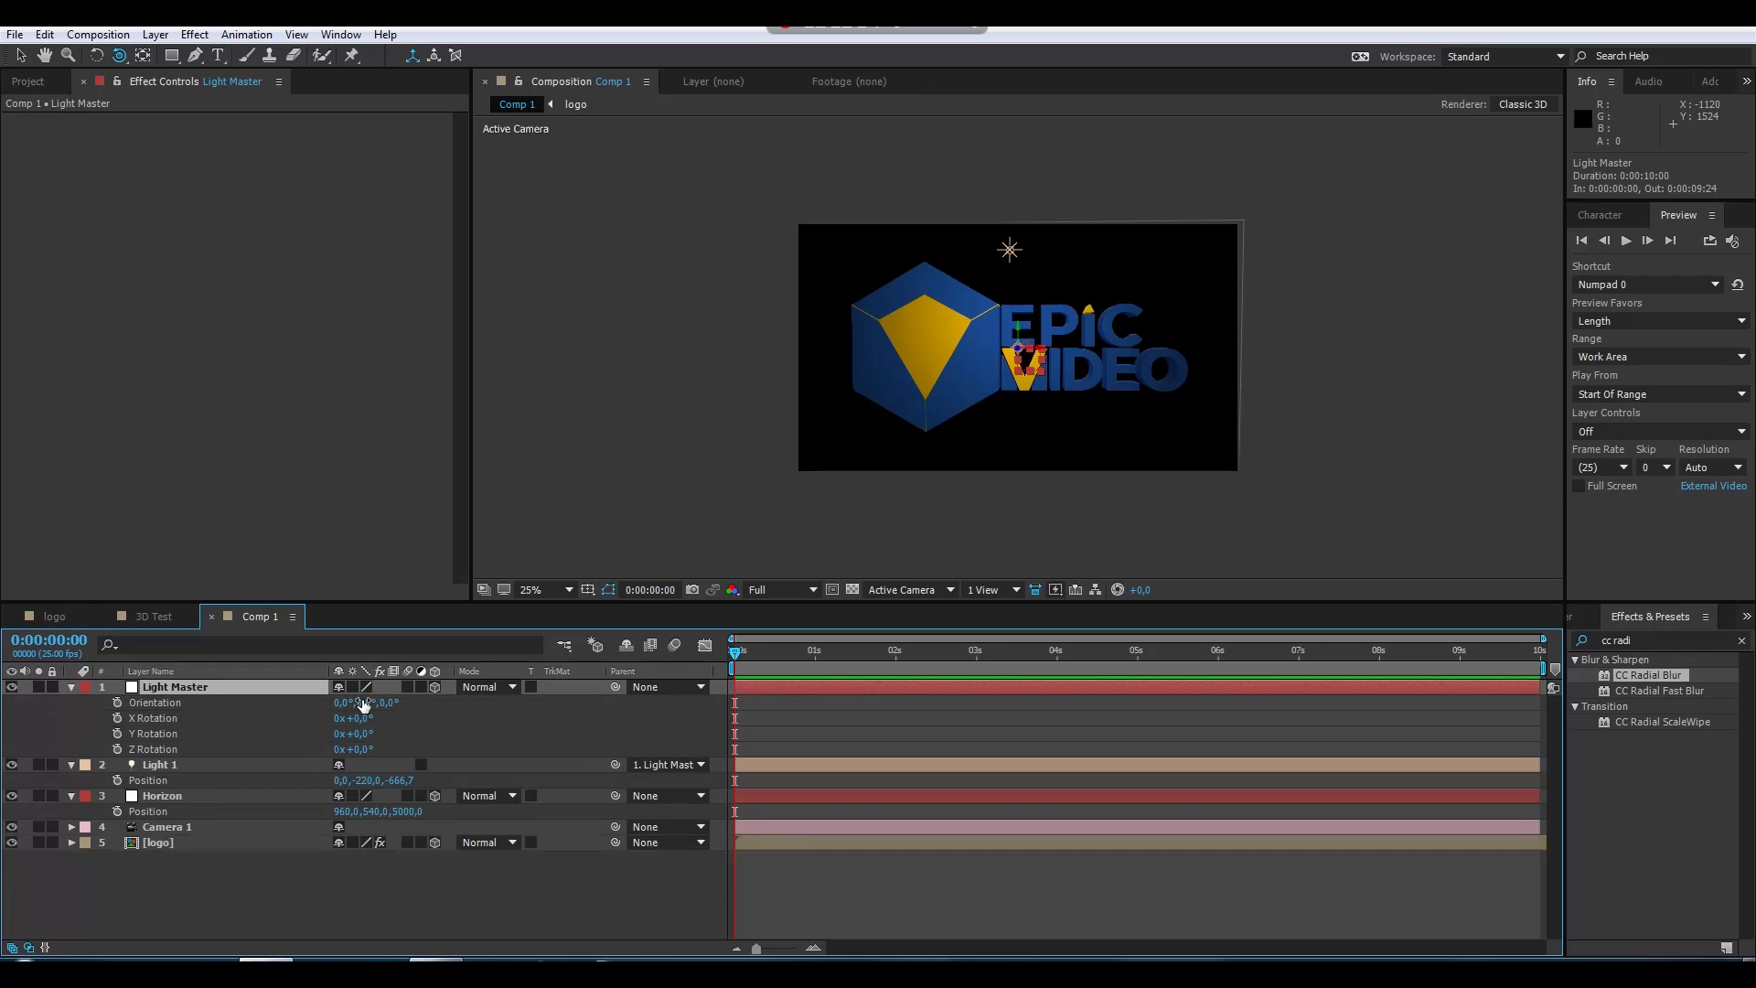
Spin Light Master's Z Rotation to 355° and move Light 1's Y position to -265,0
{"action": "left_click_drag", "start_coordinate": [357, 718], "coordinate": [373, 737]}
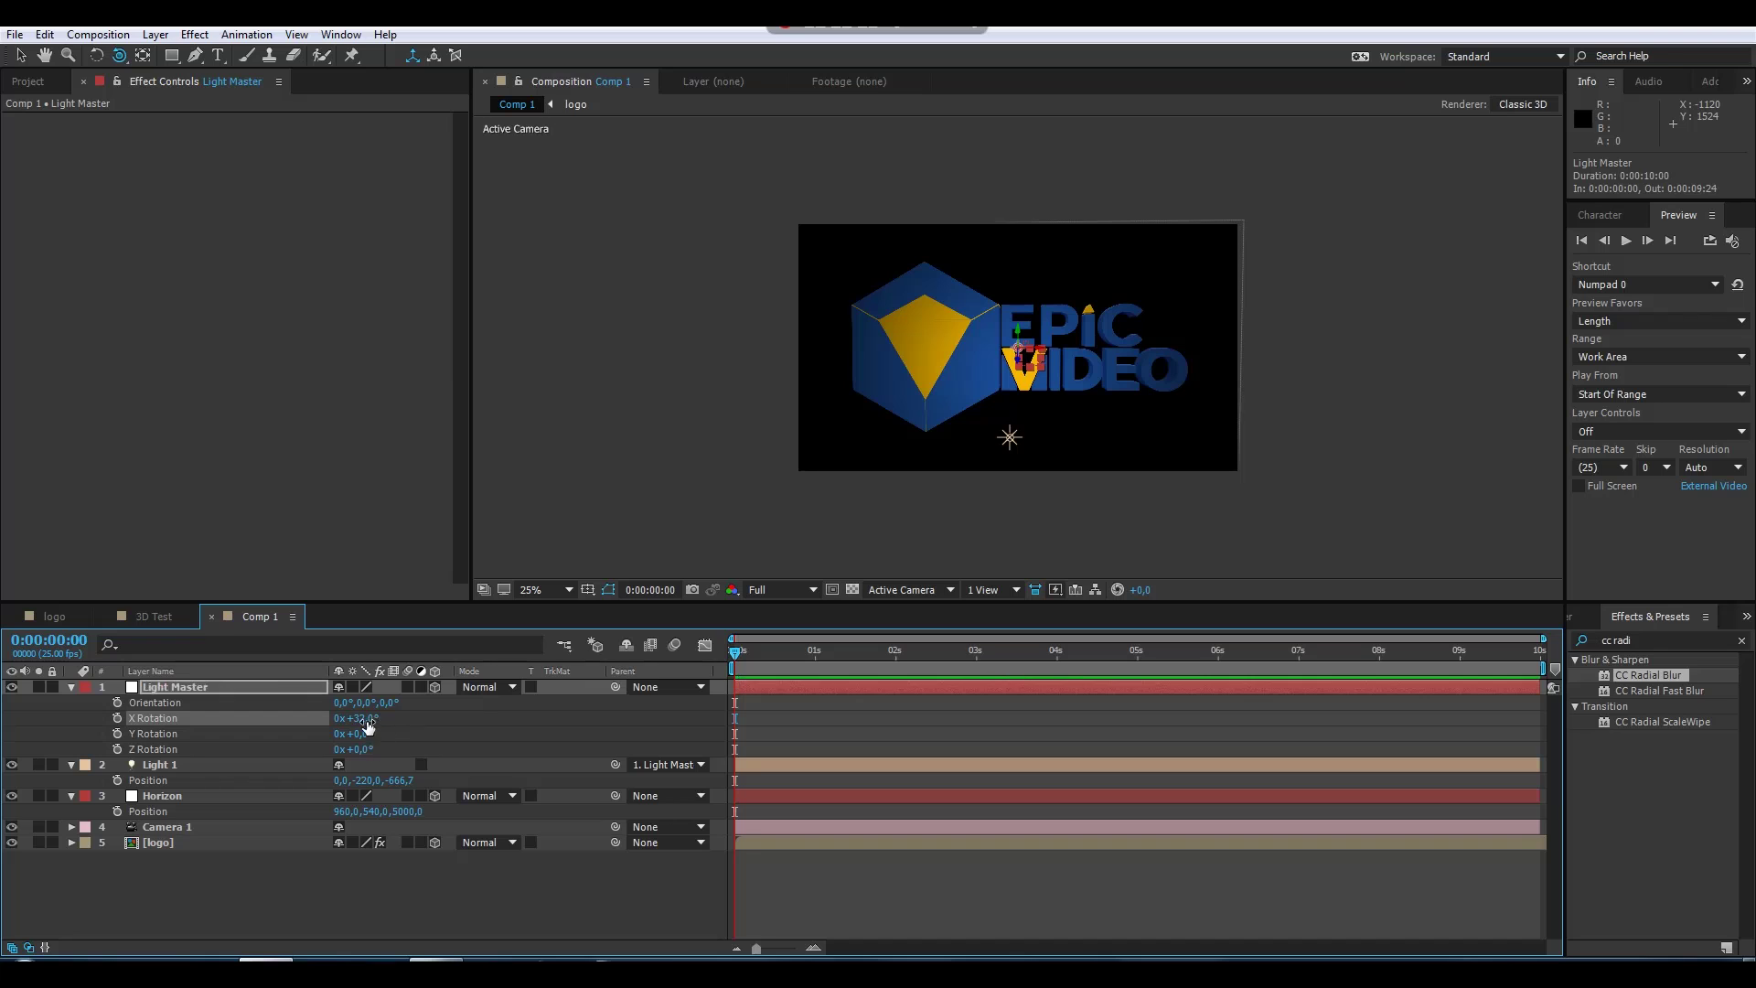
{"action": "left_click", "coordinate": [358, 718]}
{"action": "left_click_drag", "start_coordinate": [369, 750], "coordinate": [699, 770]}
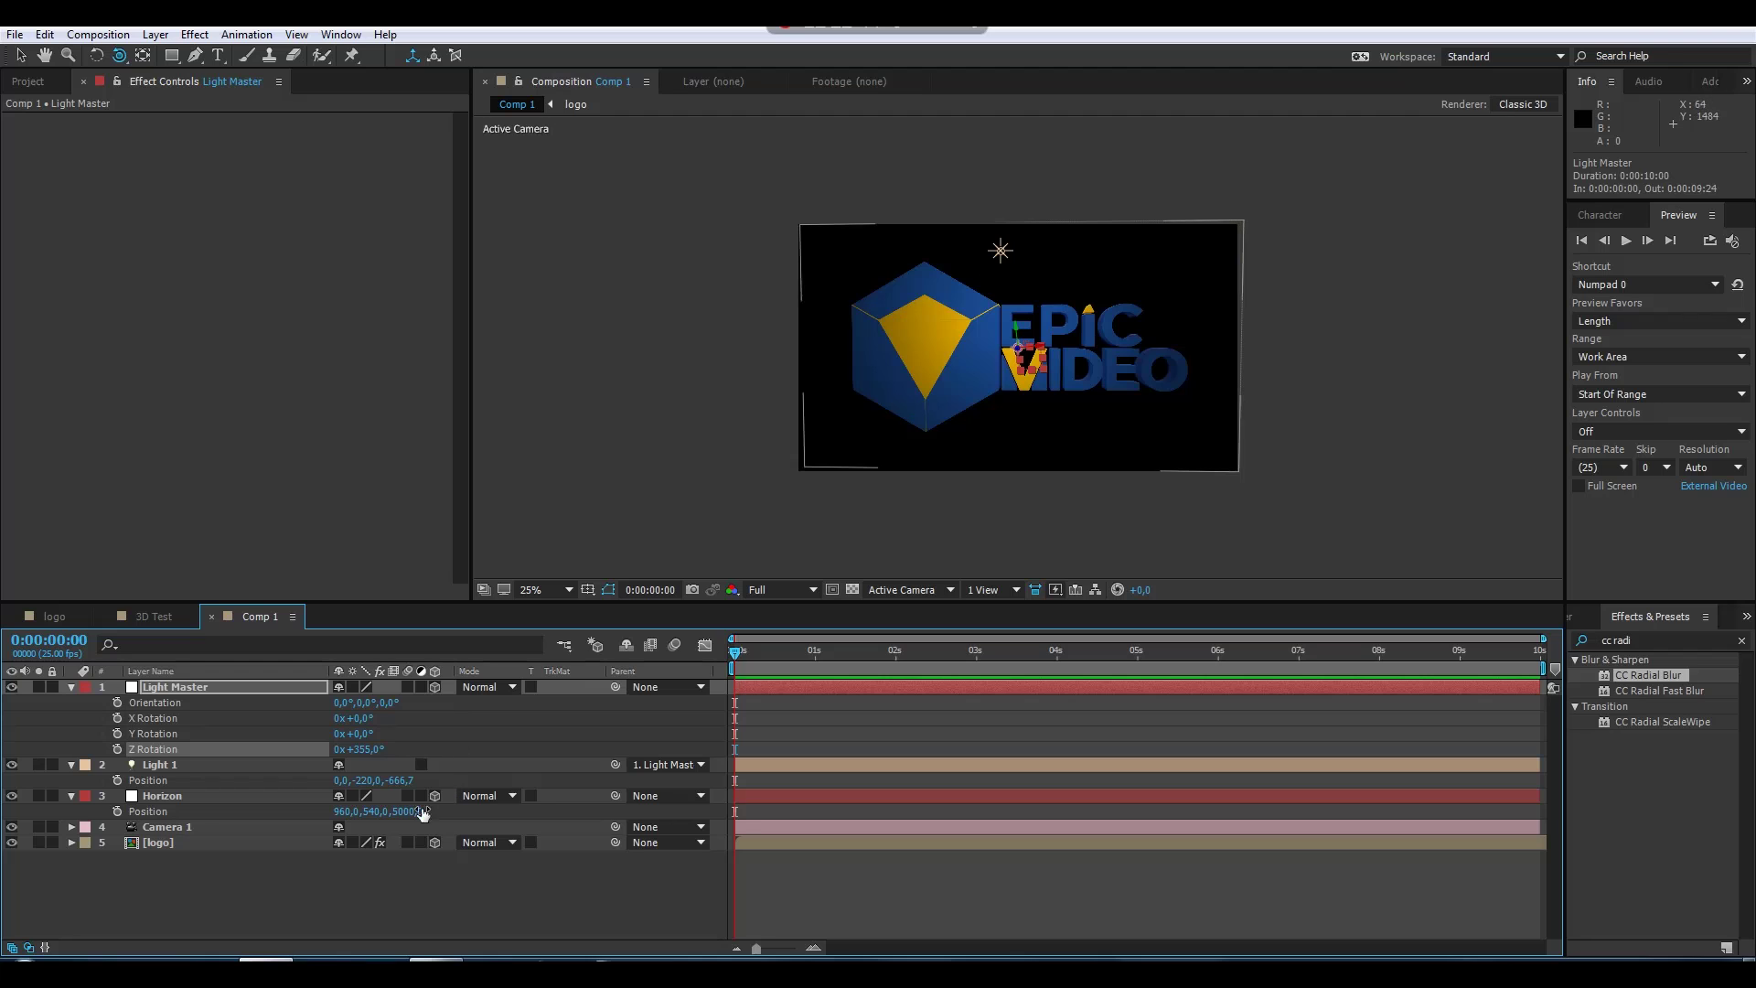
{"action": "left_click_drag", "start_coordinate": [363, 779], "coordinate": [308, 798]}
{"action": "left_click", "coordinate": [149, 765]}
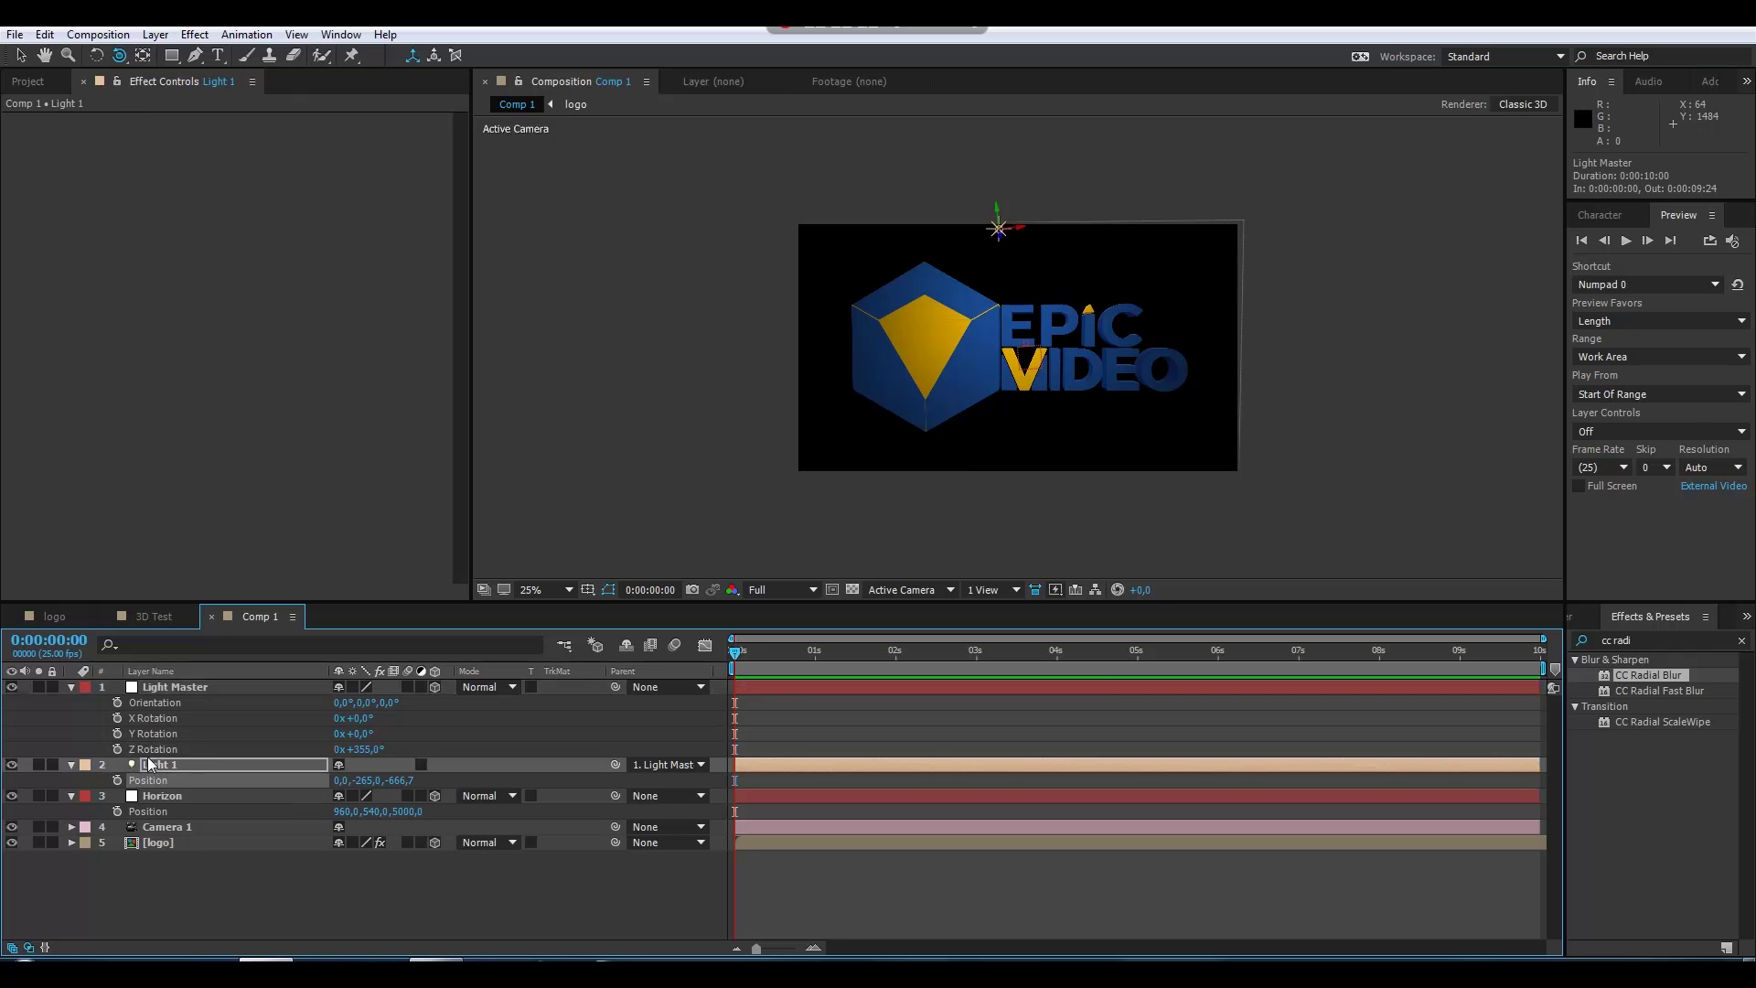
Add a Slider Control to Light Master and duplicate it
{"action": "left_click", "coordinate": [181, 690]}
{"action": "right_click", "coordinate": [252, 399]}
{"action": "mouse_move", "coordinate": [393, 469]}
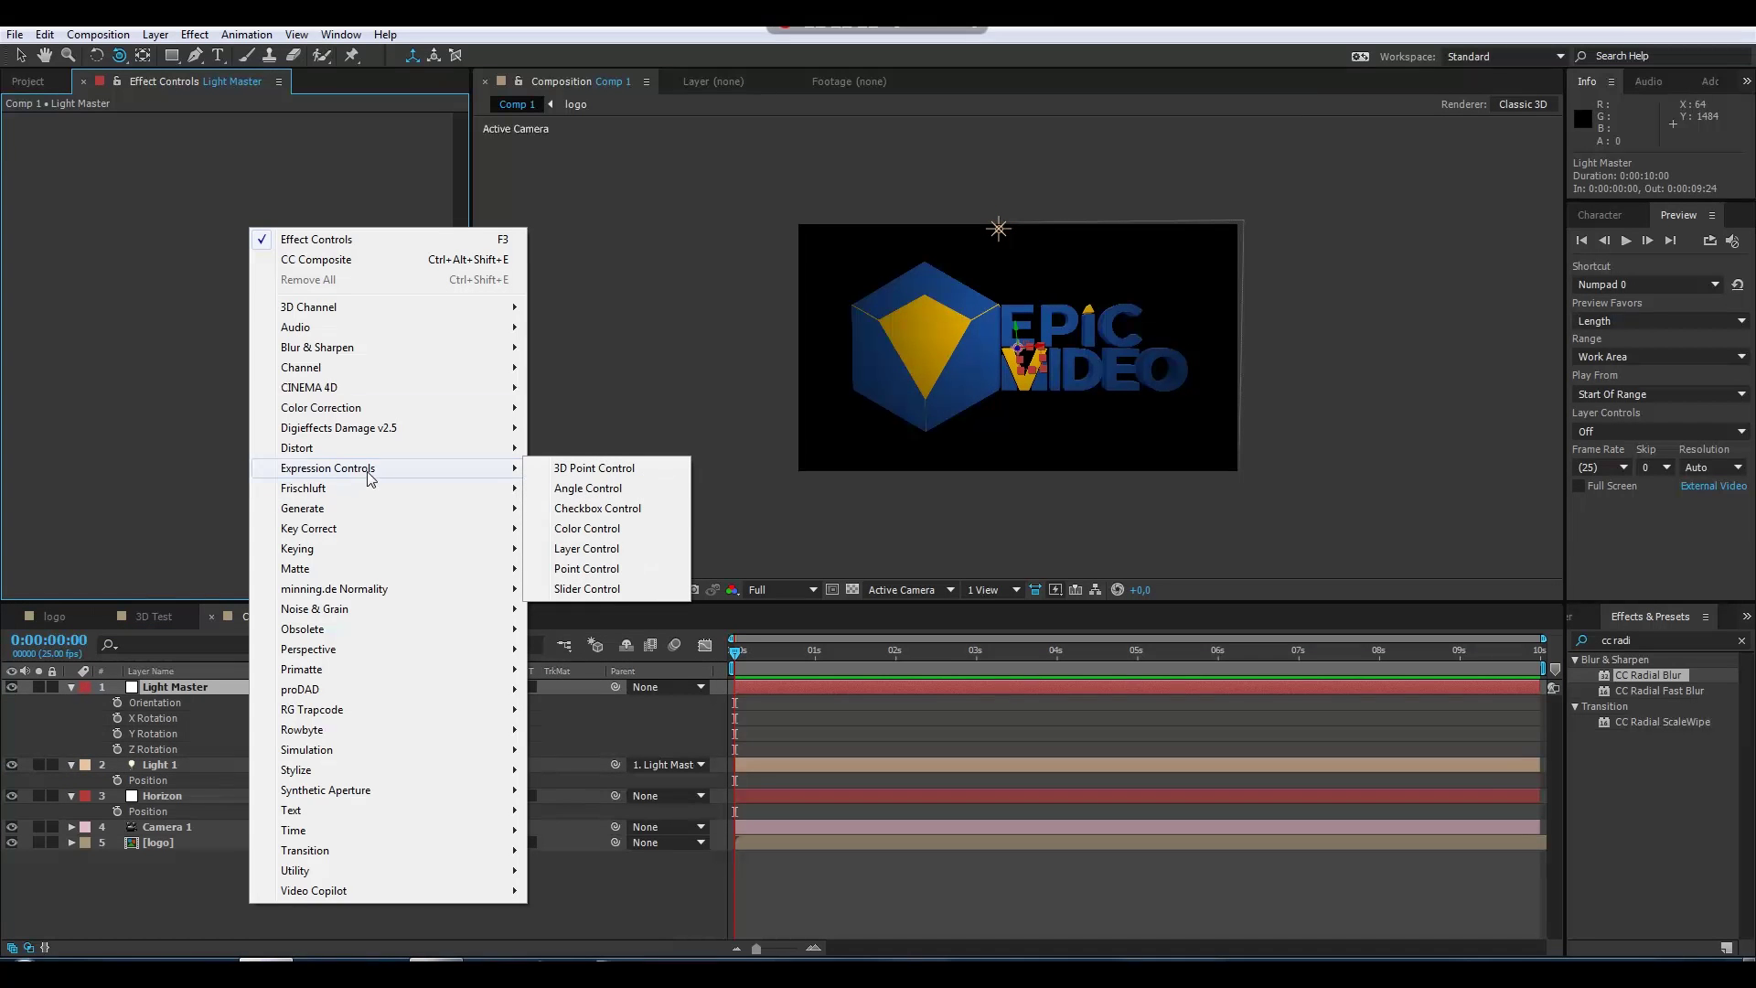
{"action": "left_click", "coordinate": [590, 588]}
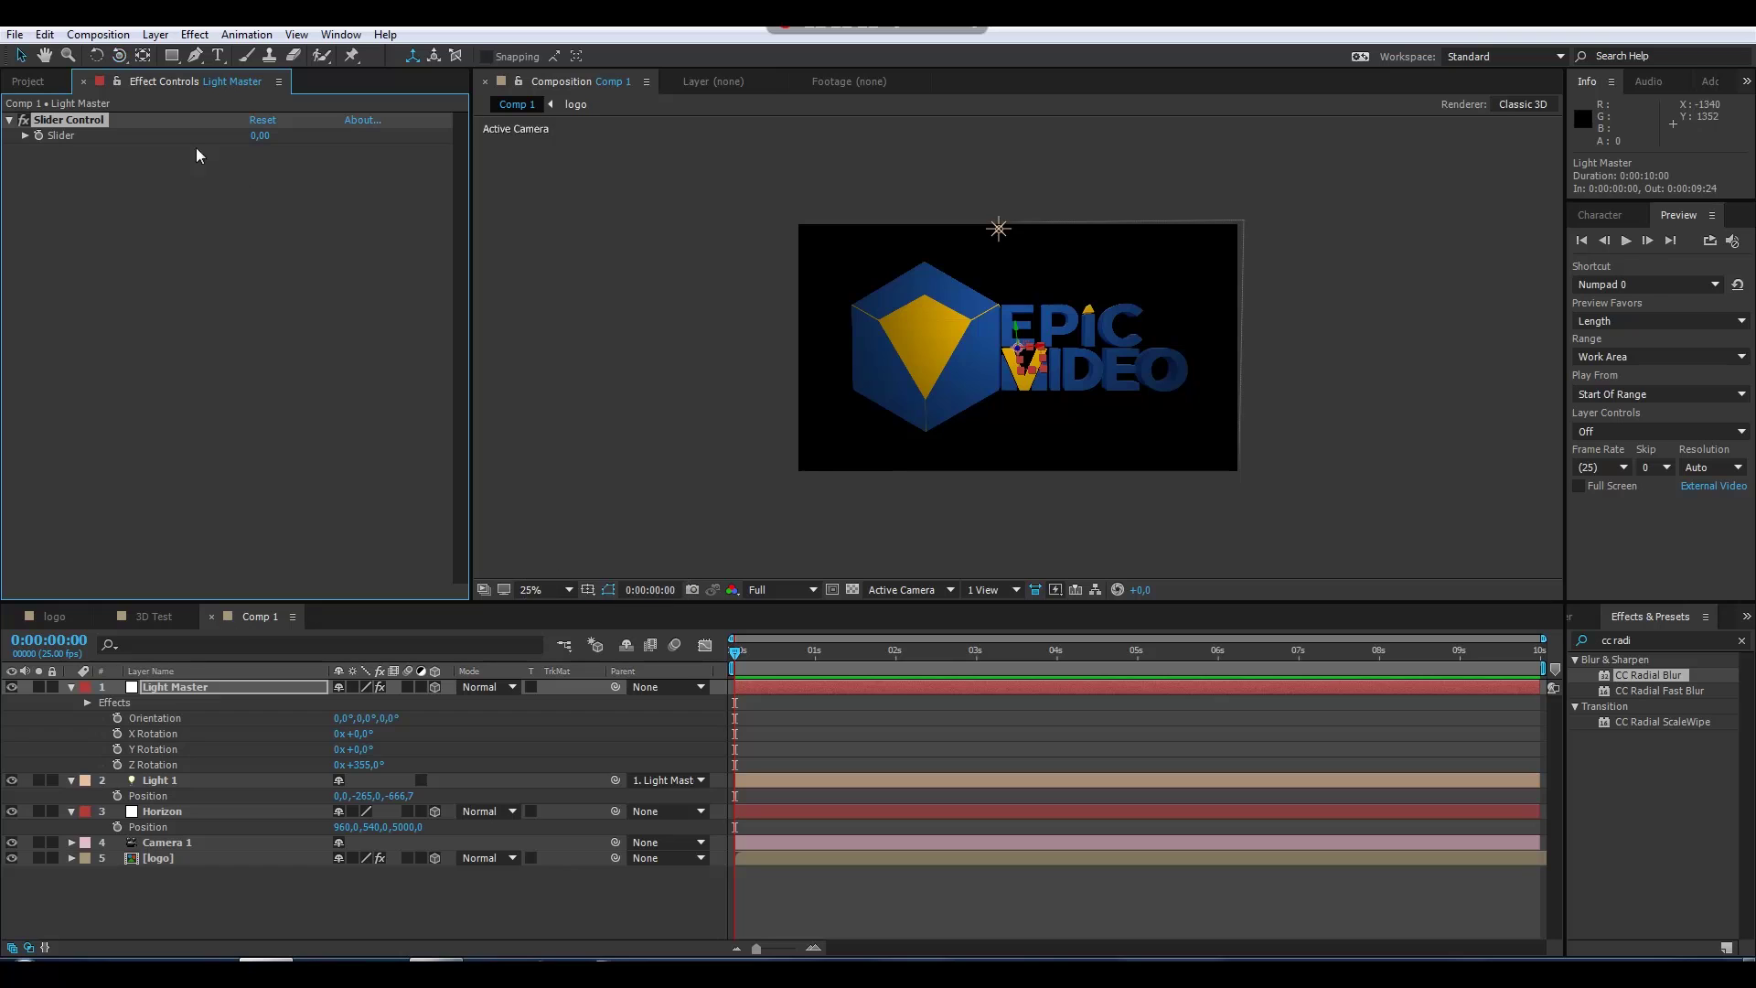
{"action": "key", "text": "ctrl+d"}
Rename the two sliders Rotation and Distance
{"action": "left_click", "coordinate": [79, 122]}
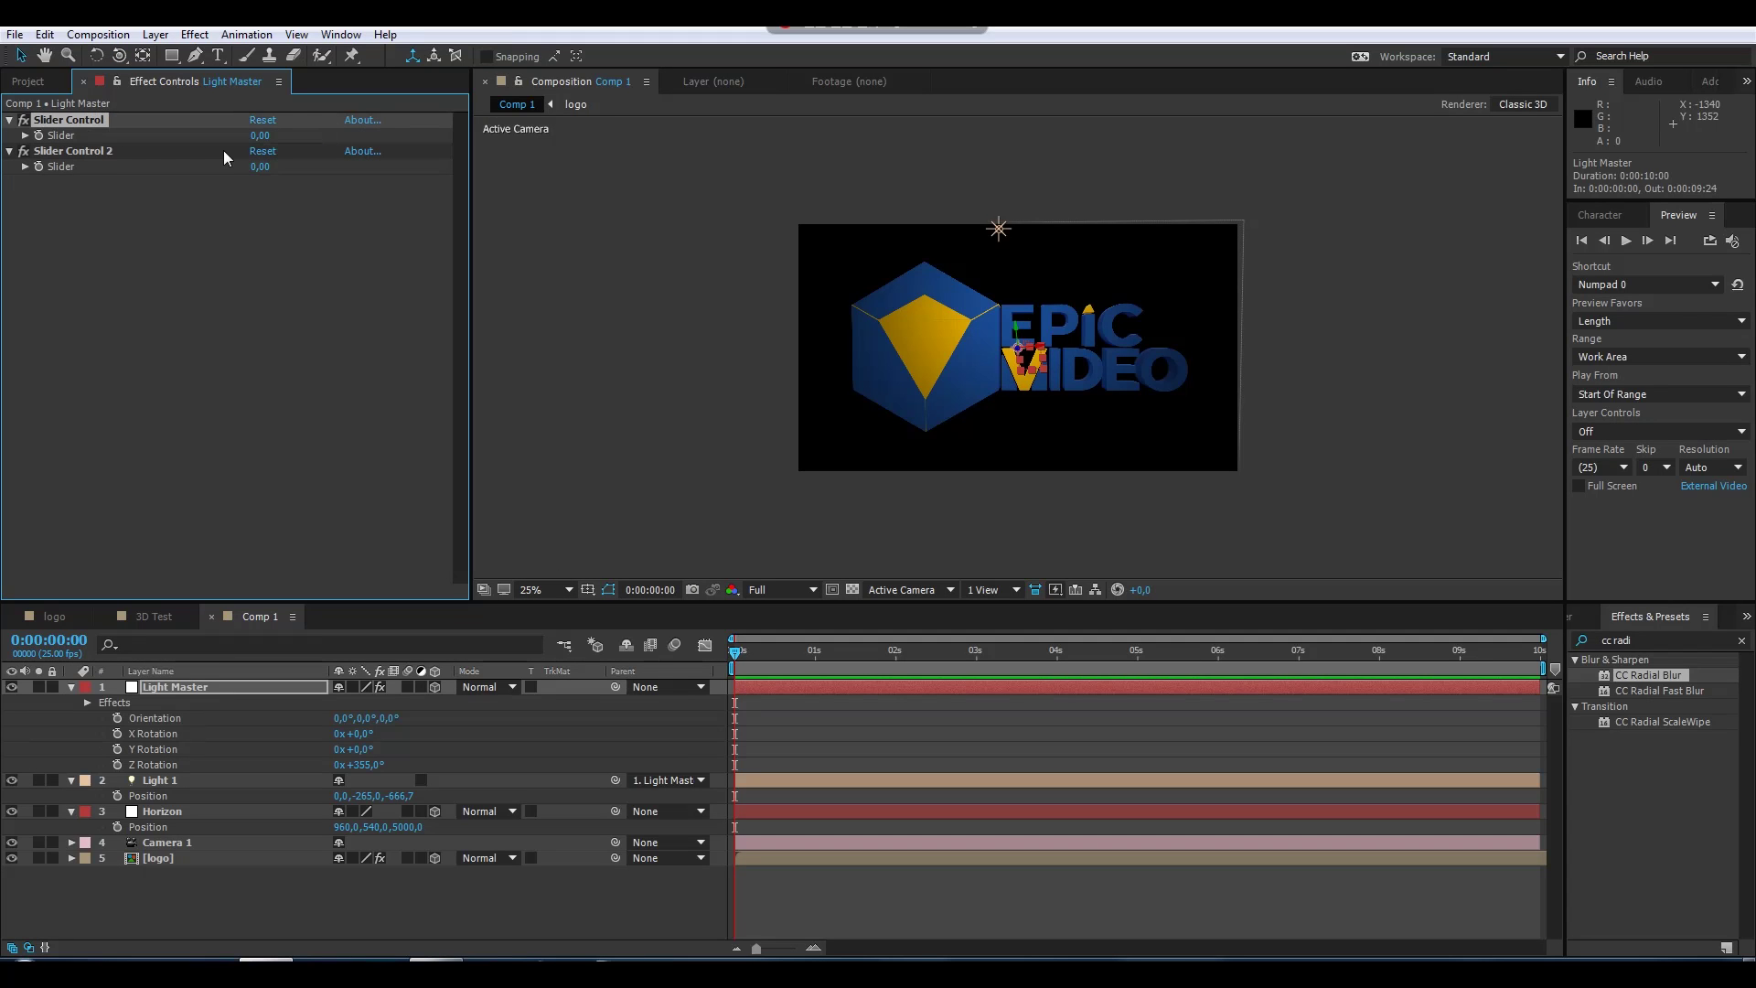
{"action": "key", "text": "Return"}
{"action": "type", "text": "Rotat"}
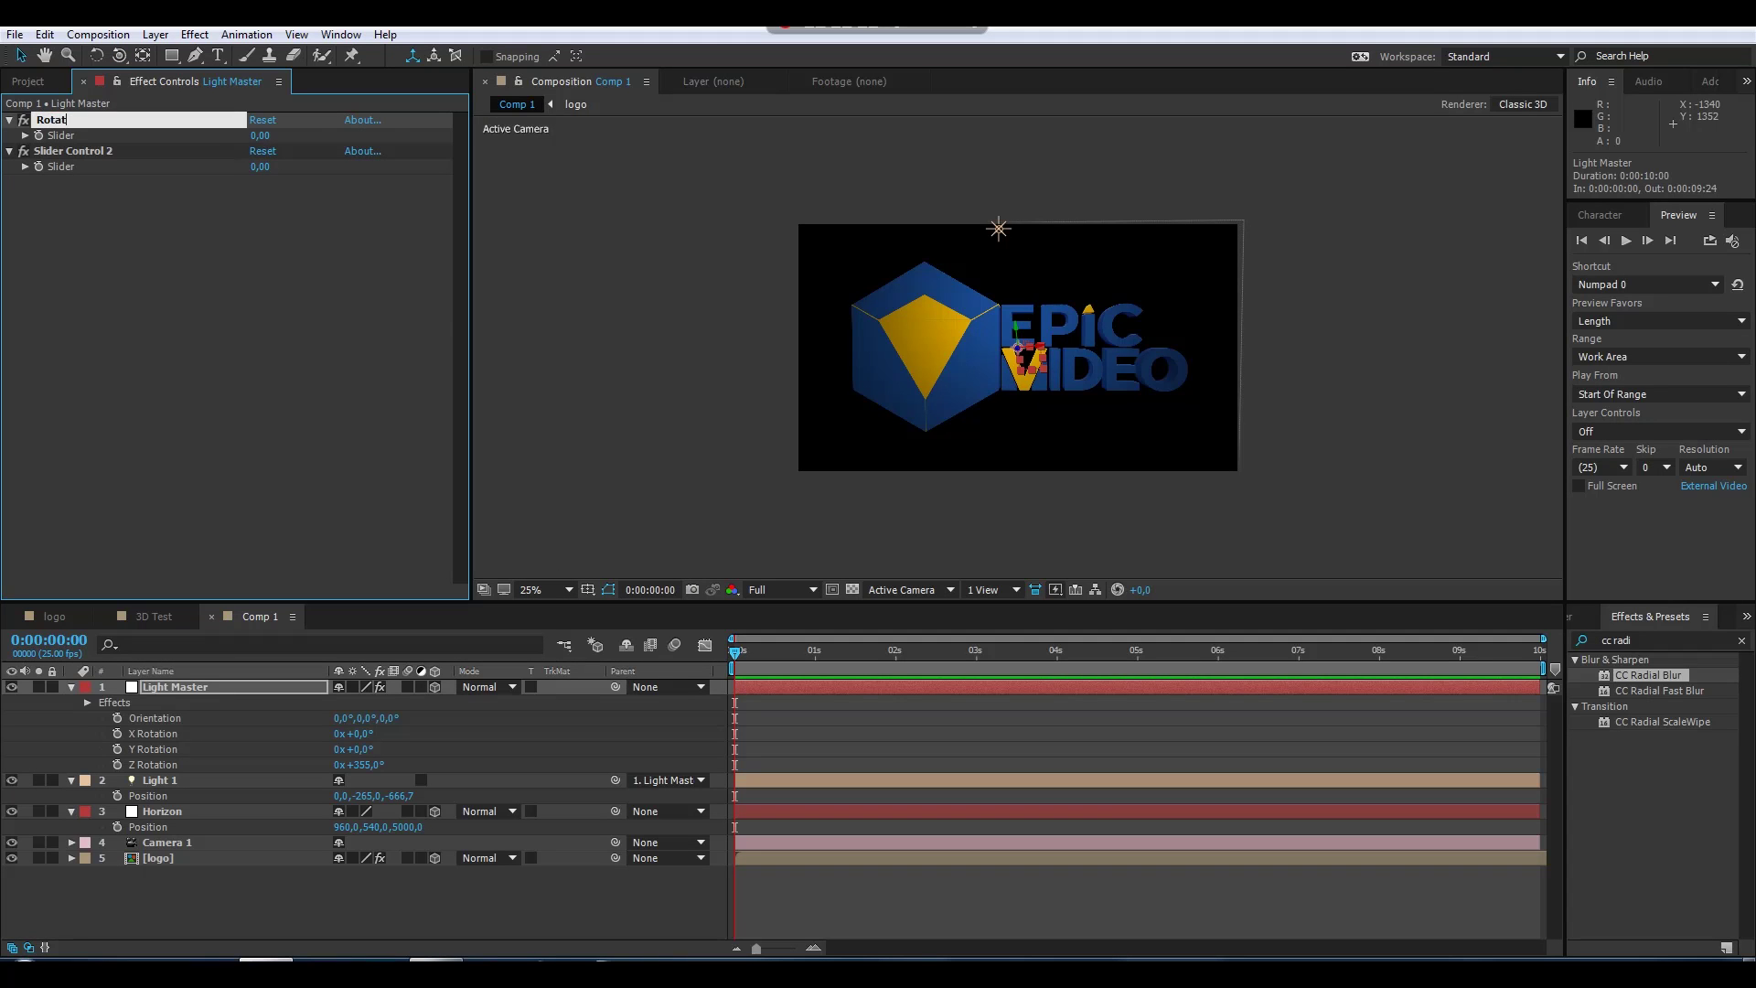
{"action": "type", "text": "ion"}
{"action": "key", "text": "Return"}
{"action": "left_click", "coordinate": [134, 154]}
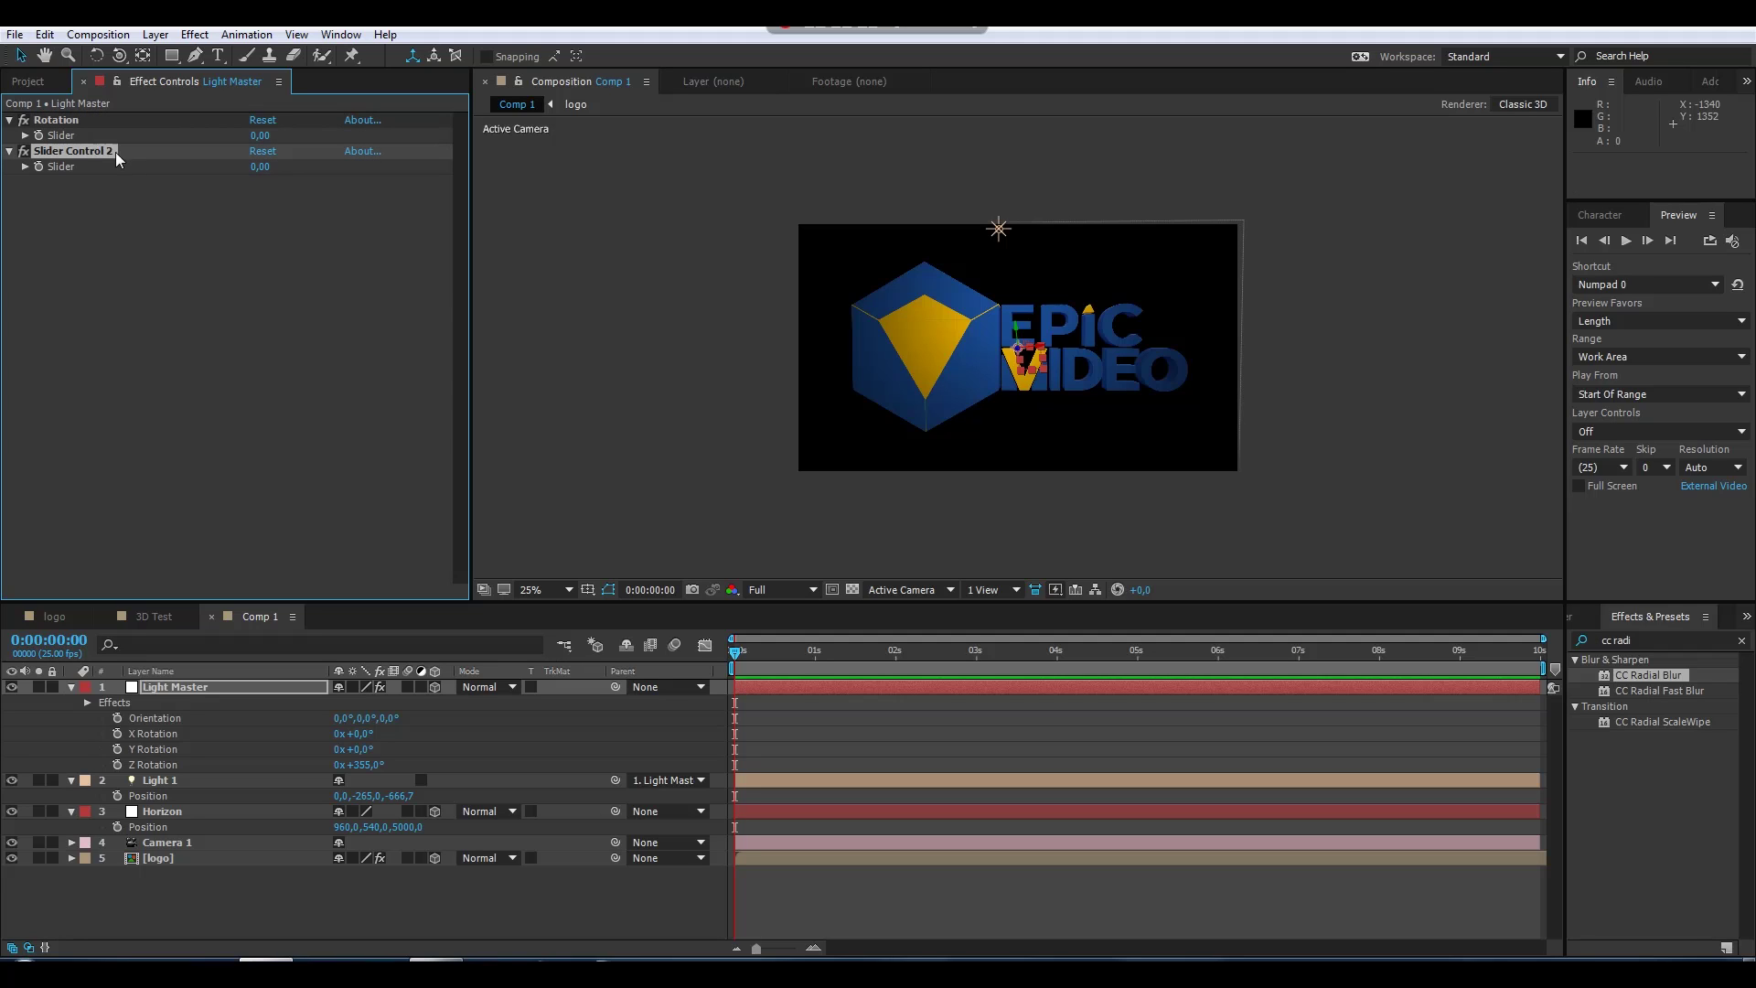
{"action": "key", "text": "Return"}
{"action": "type", "text": "Distance"}
{"action": "key", "text": "Return"}
Duplicate the Distance slider as a third slider named Z, then add an expression to Z Rotation
{"action": "right_click", "coordinate": [101, 220]}
{"action": "mouse_move", "coordinate": [229, 344]}
{"action": "left_click", "coordinate": [71, 158]}
{"action": "key", "text": "ctrl+d"}
{"action": "key", "text": "Return"}
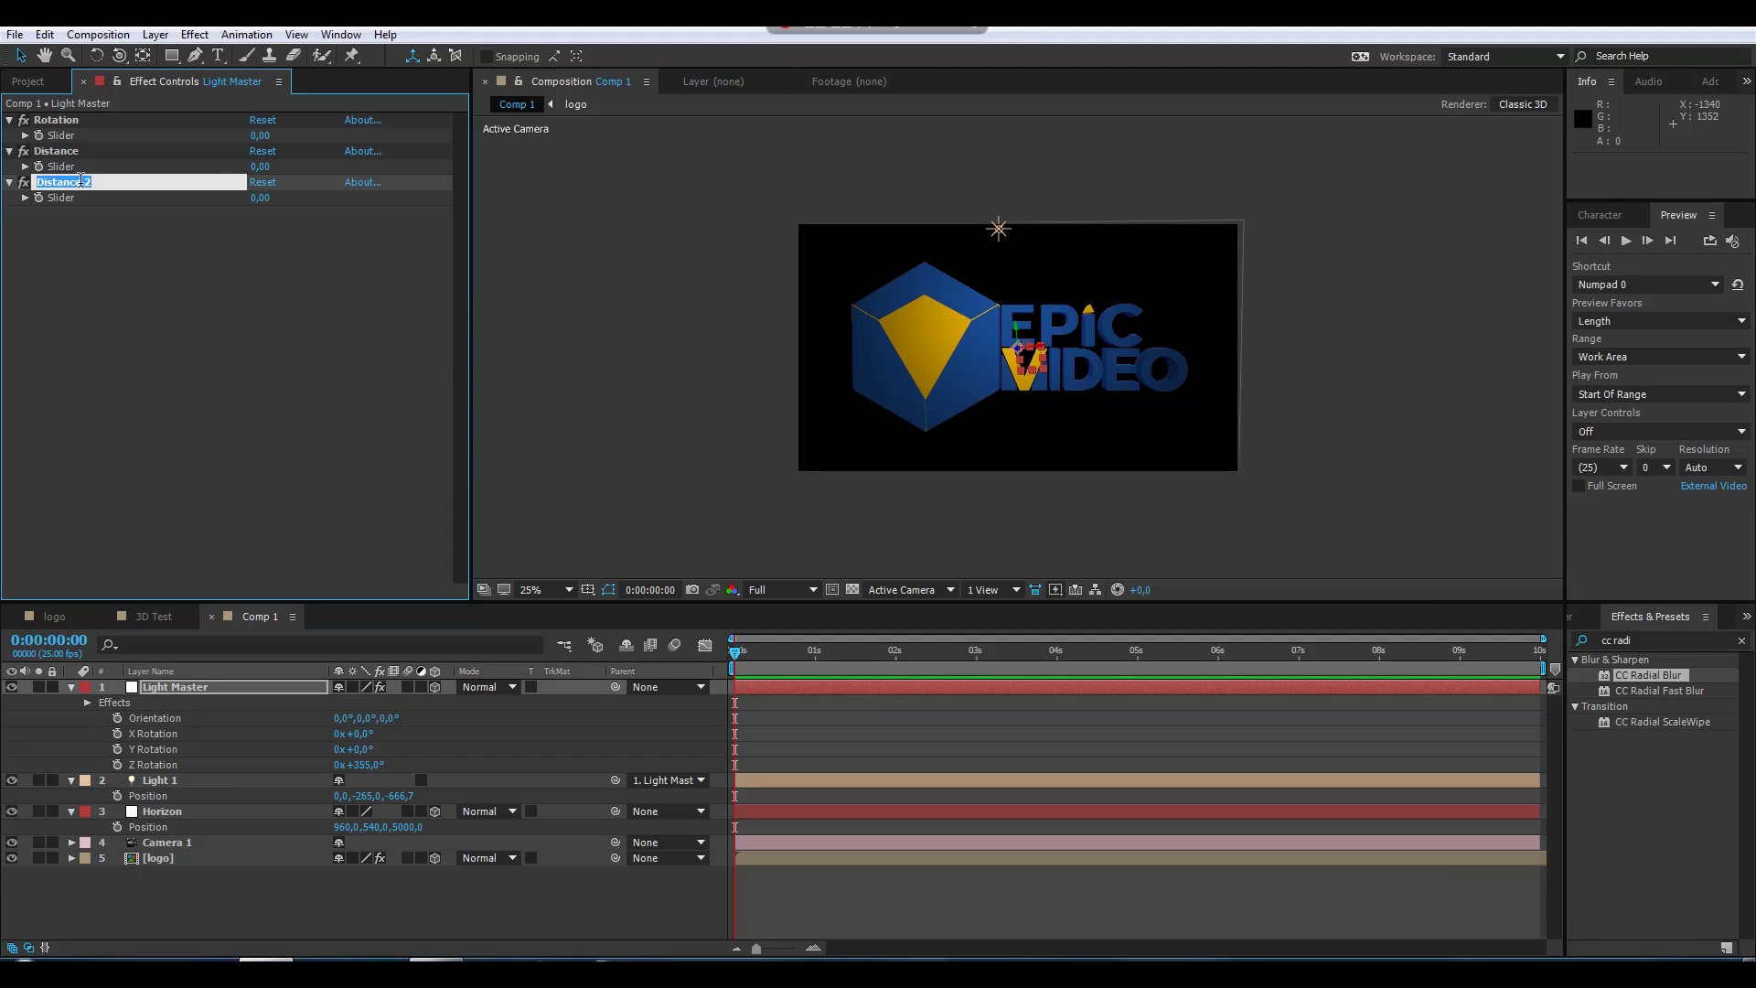
{"action": "type", "text": "Z"}
{"action": "key", "text": "Return"}
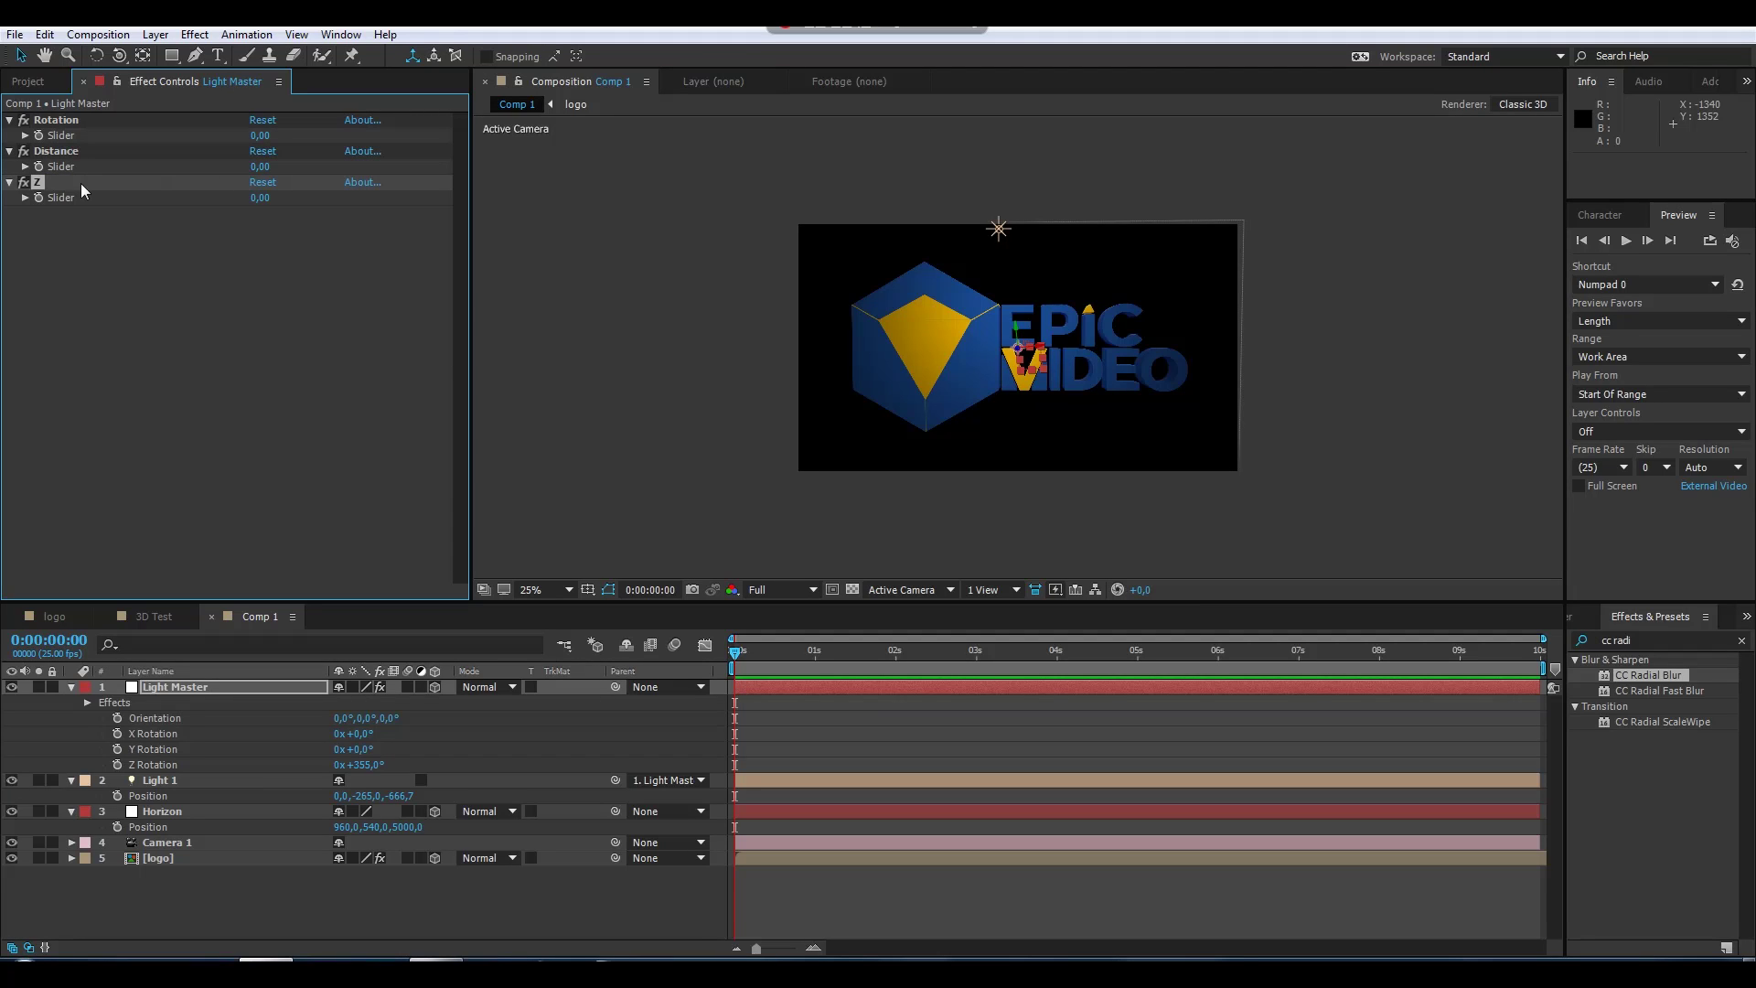
{"action": "left_click", "coordinate": [77, 126]}
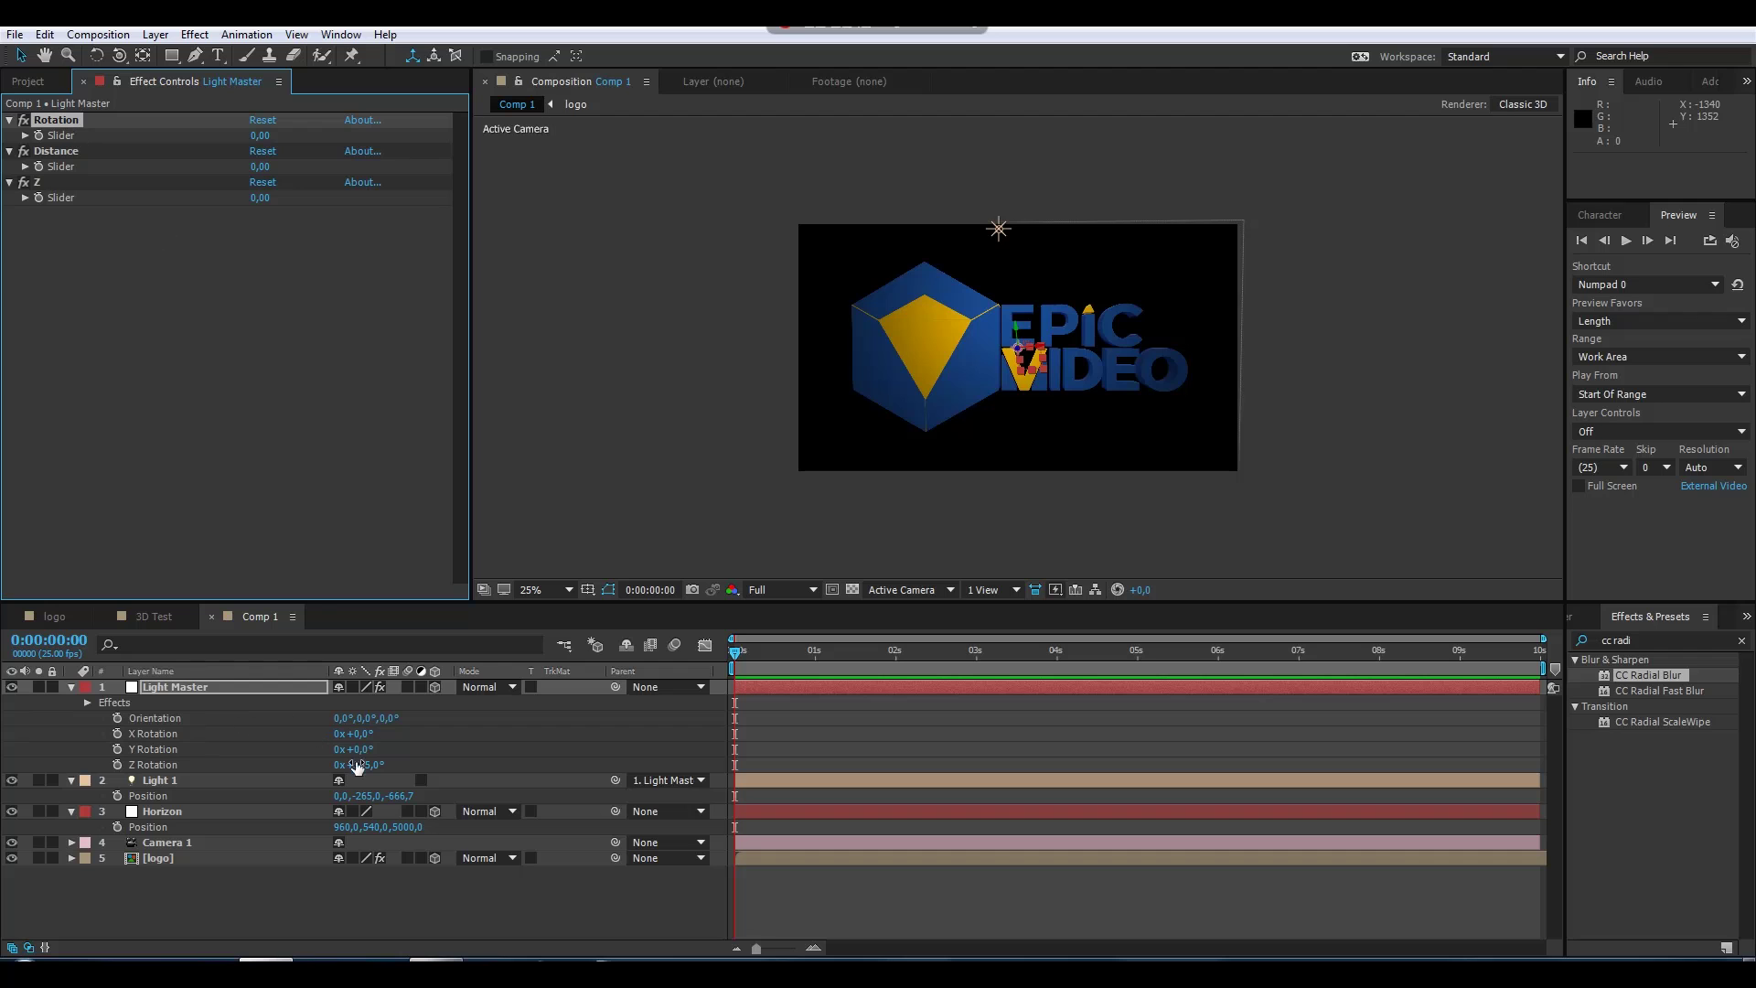
{"action": "left_click", "coordinate": [117, 764], "text": "alt"}
Link Z Rotation to the Rotation slider and separate Light 1's Position into X, Y, Z
{"action": "left_click_drag", "start_coordinate": [385, 779], "coordinate": [59, 139]}
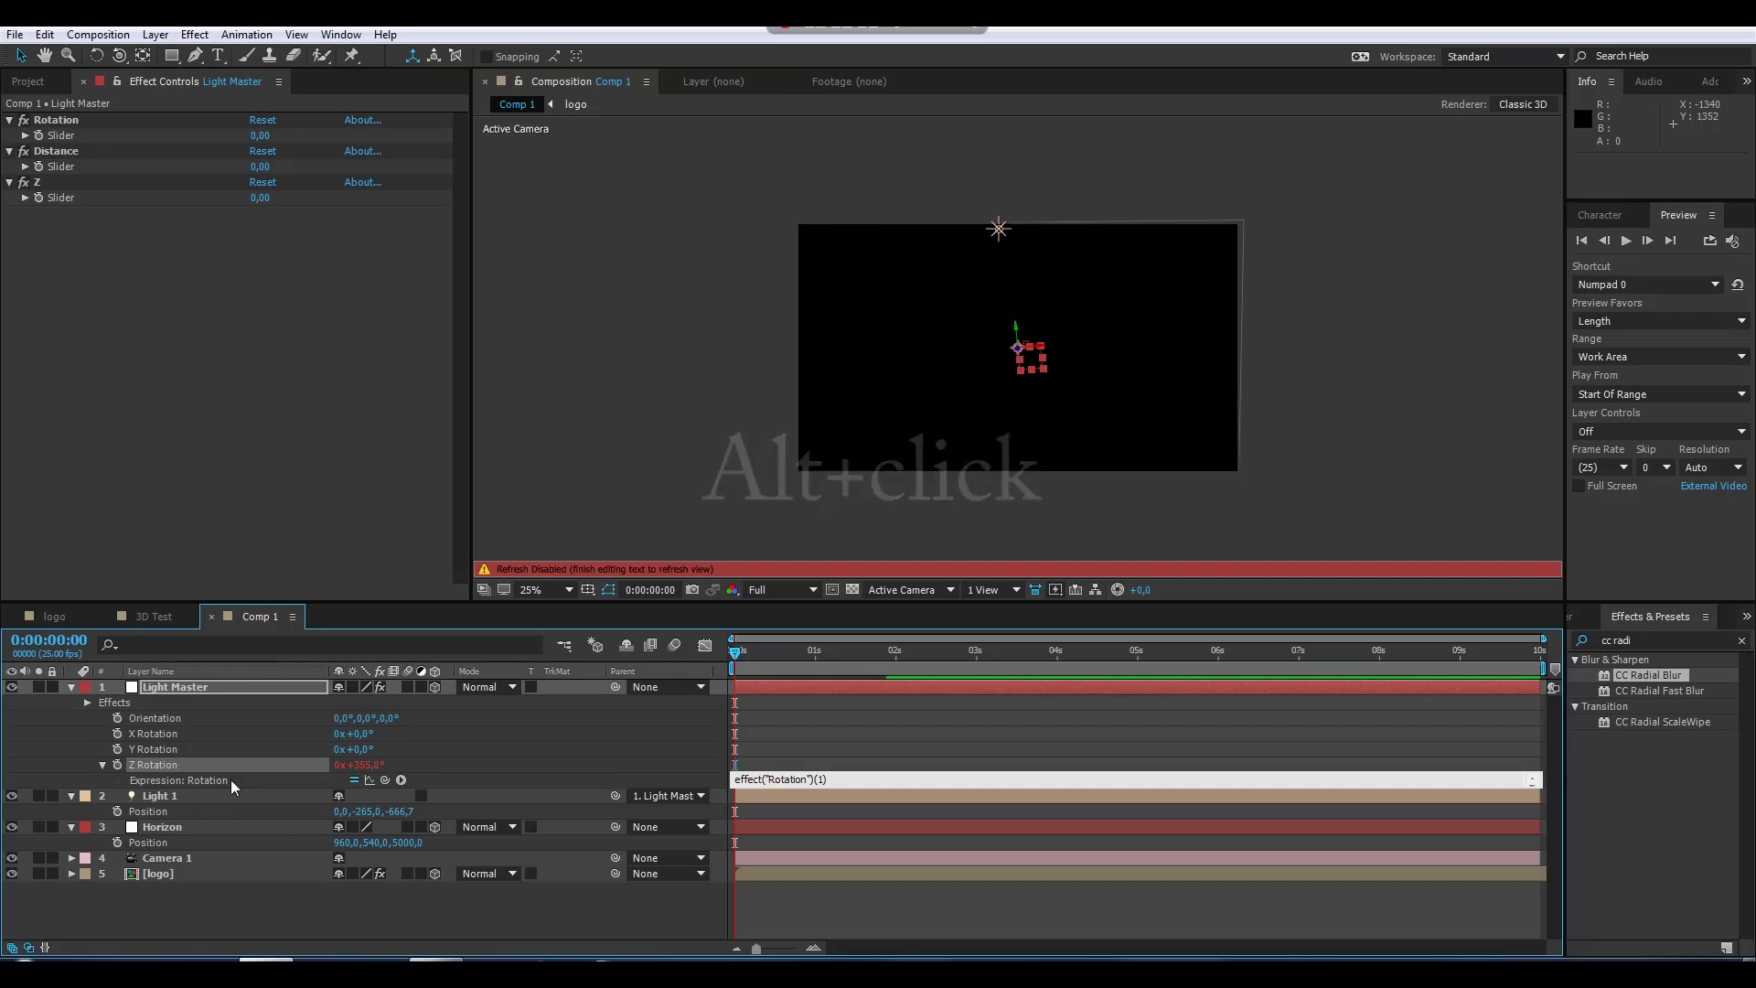
{"action": "left_click", "coordinate": [175, 795]}
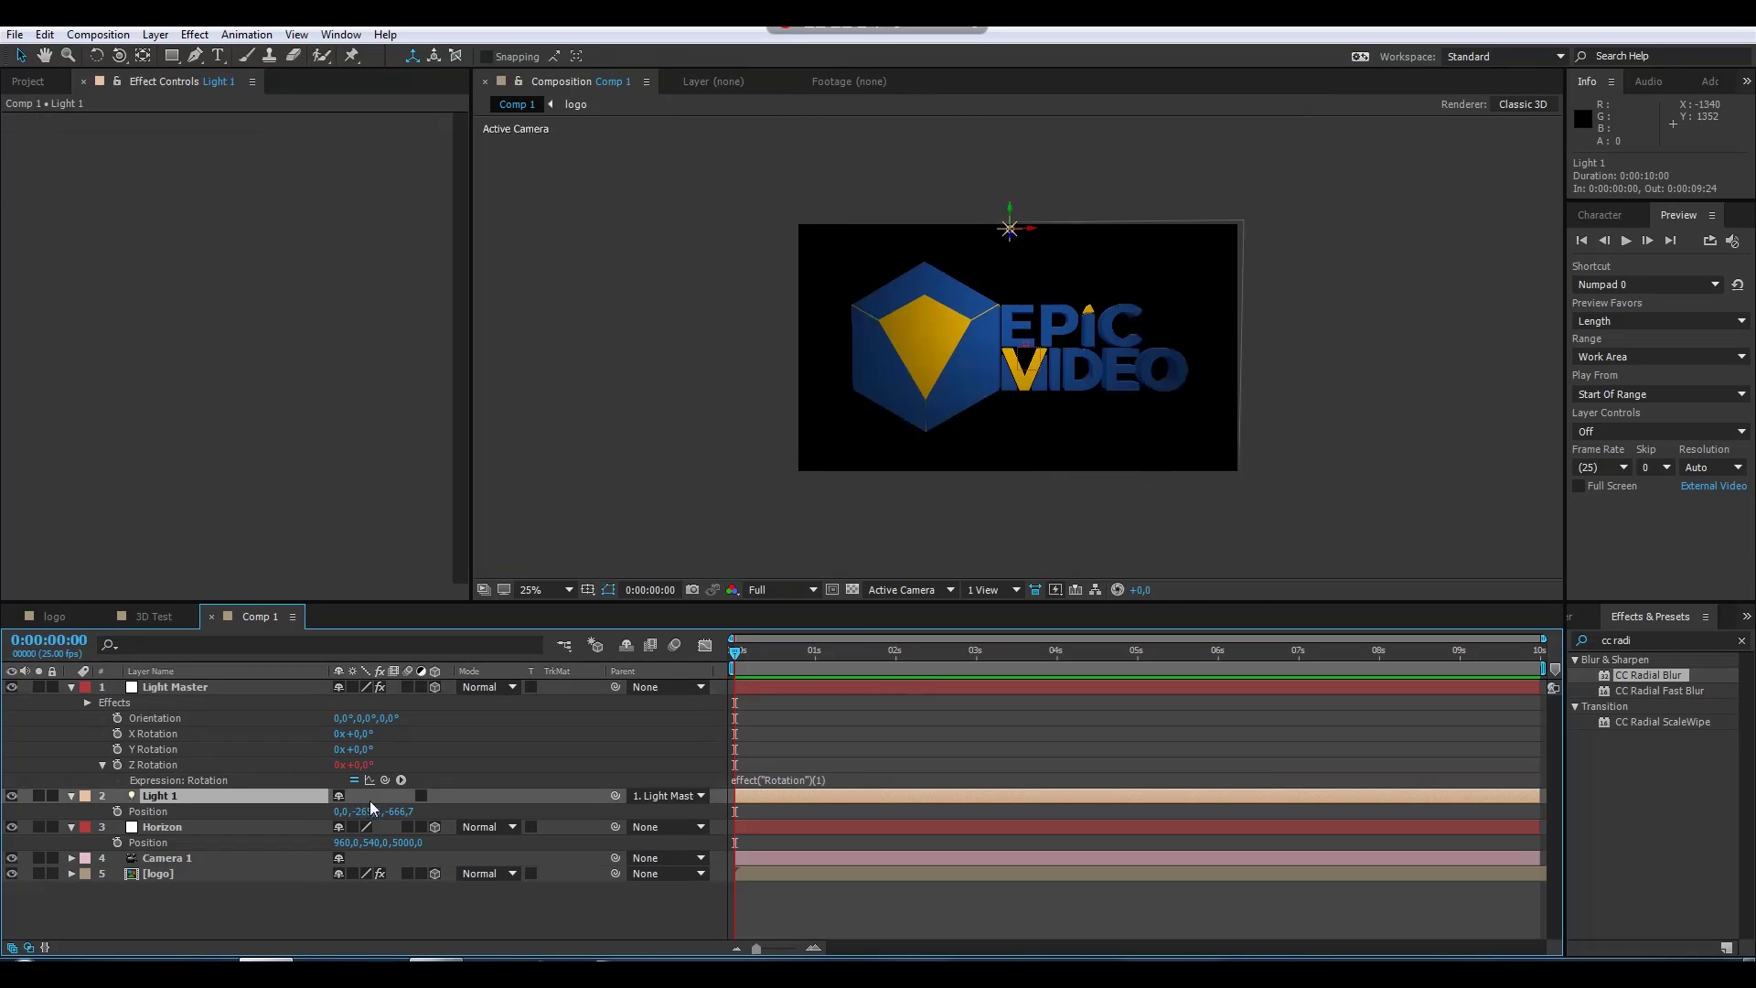
{"action": "left_click", "coordinate": [117, 812]}
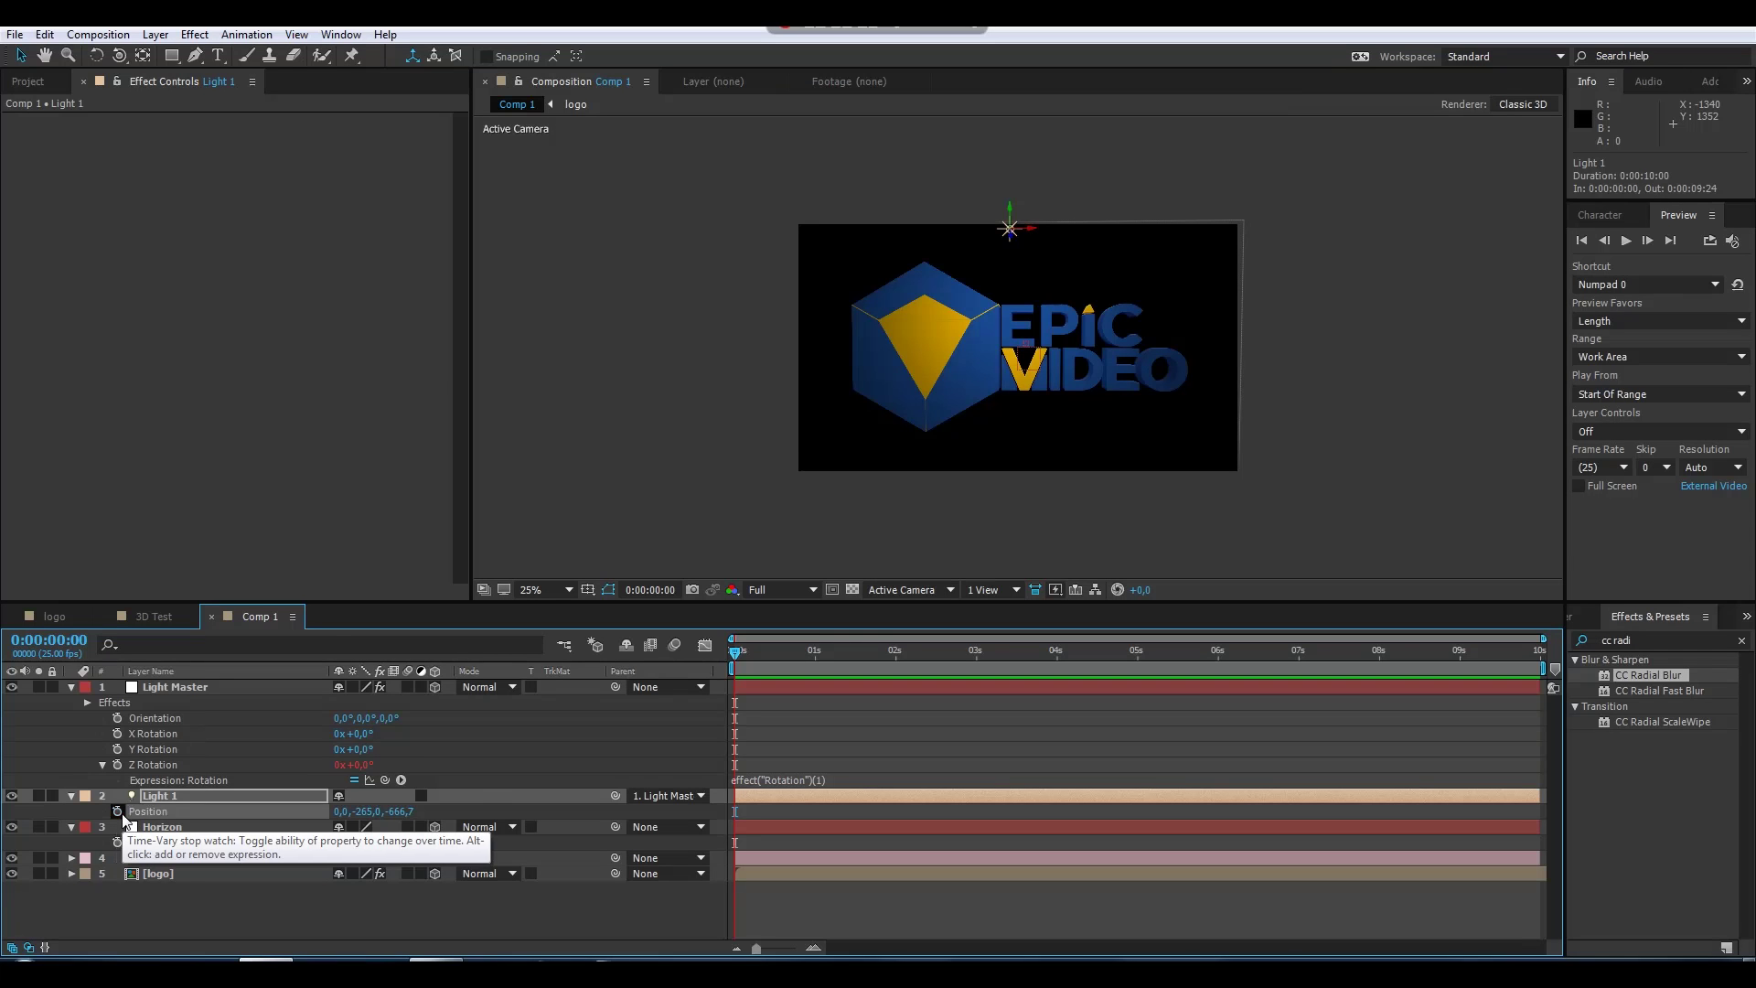
{"action": "right_click", "coordinate": [134, 813]}
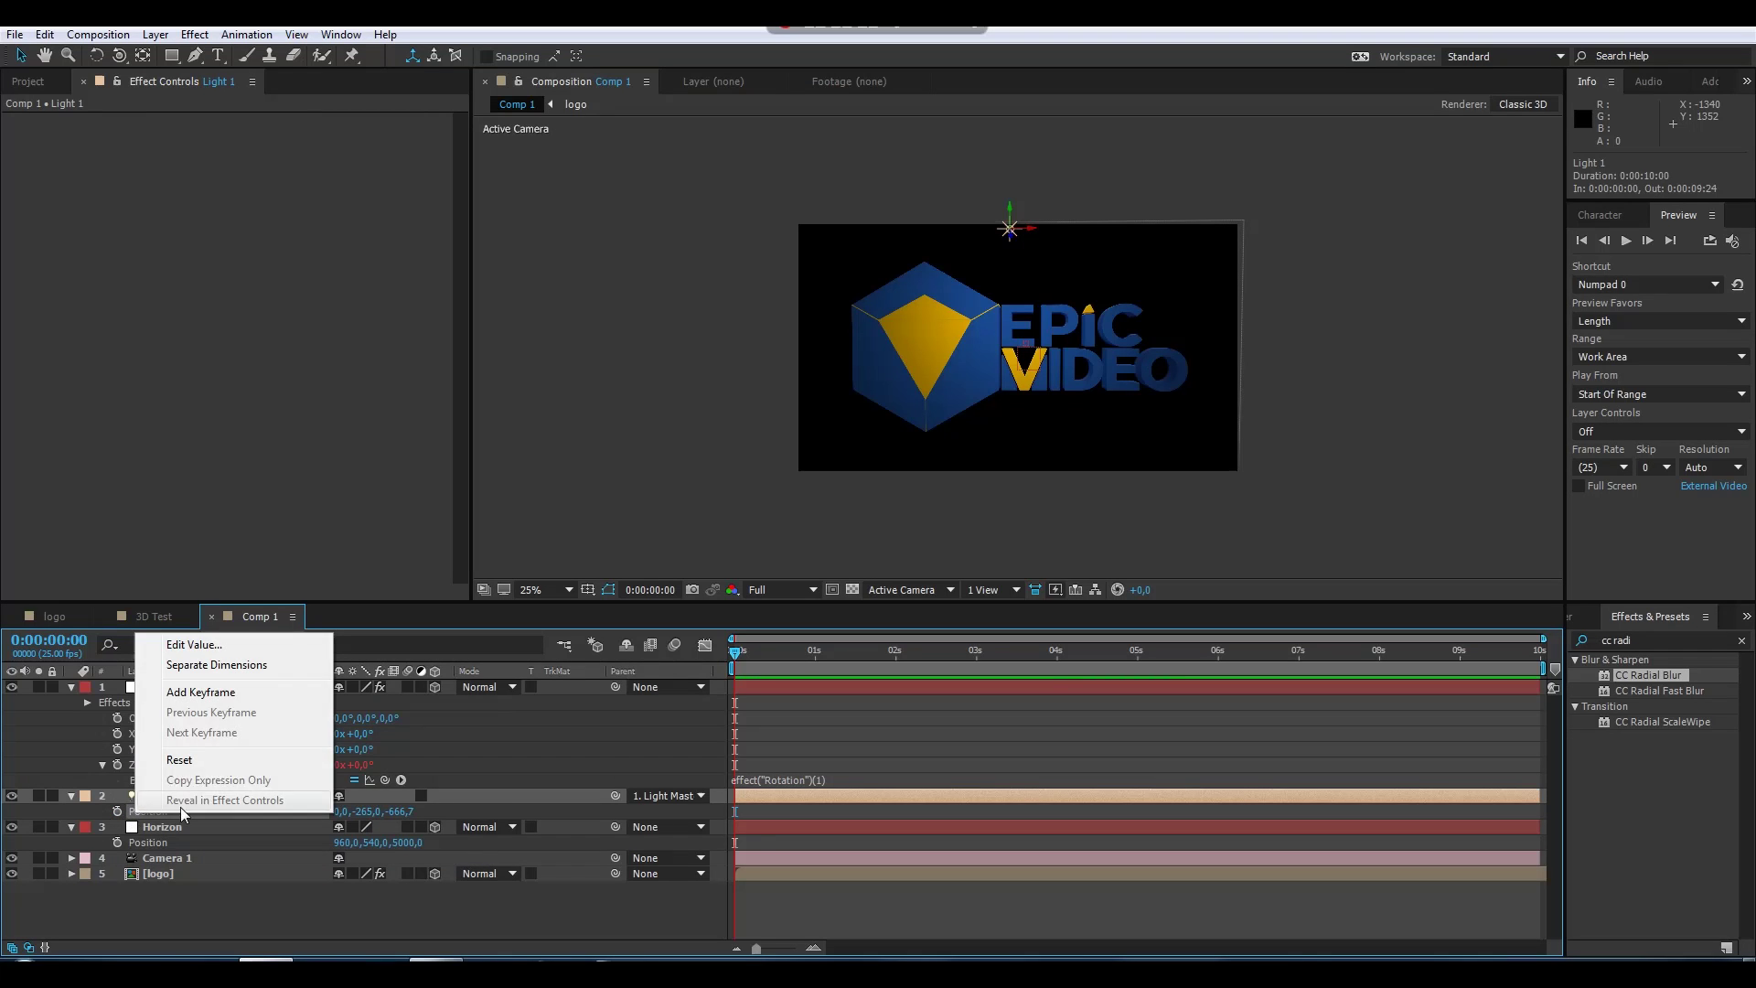
{"action": "left_click", "coordinate": [216, 664]}
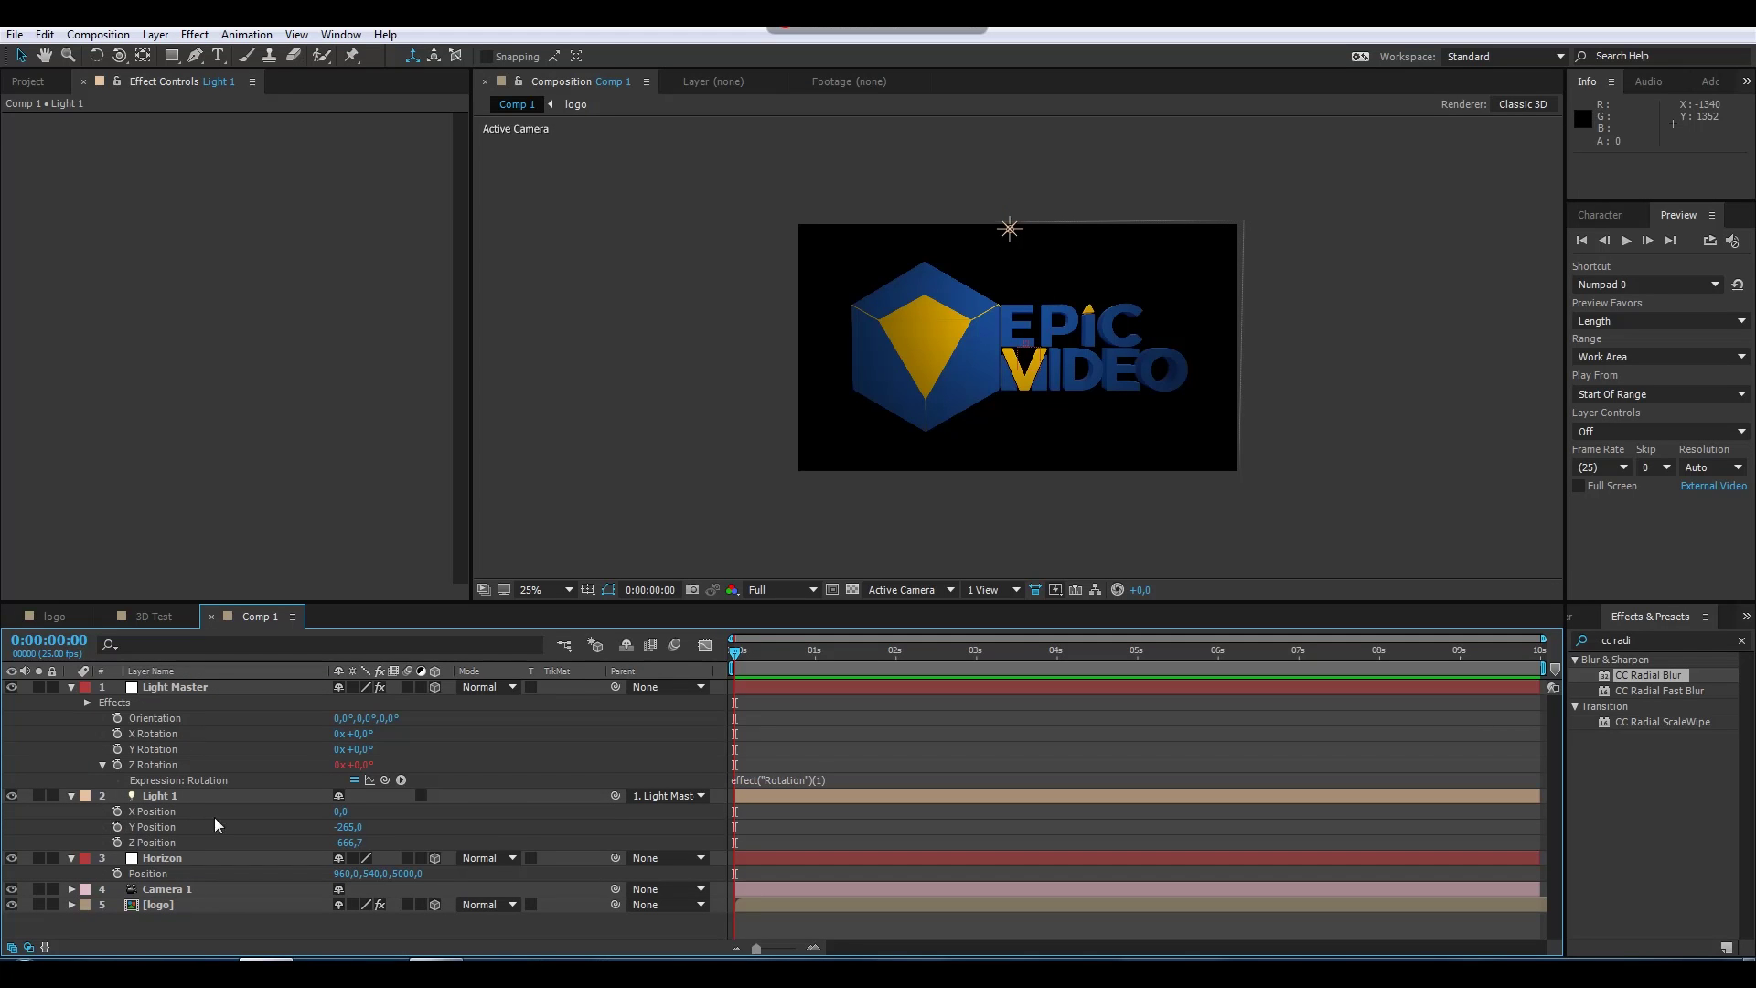
Link Light 1's Y Position to the Distance slider and Z Position to the Z slider
{"action": "left_click", "coordinate": [117, 827], "text": "alt"}
{"action": "left_click", "coordinate": [117, 858], "text": "alt"}
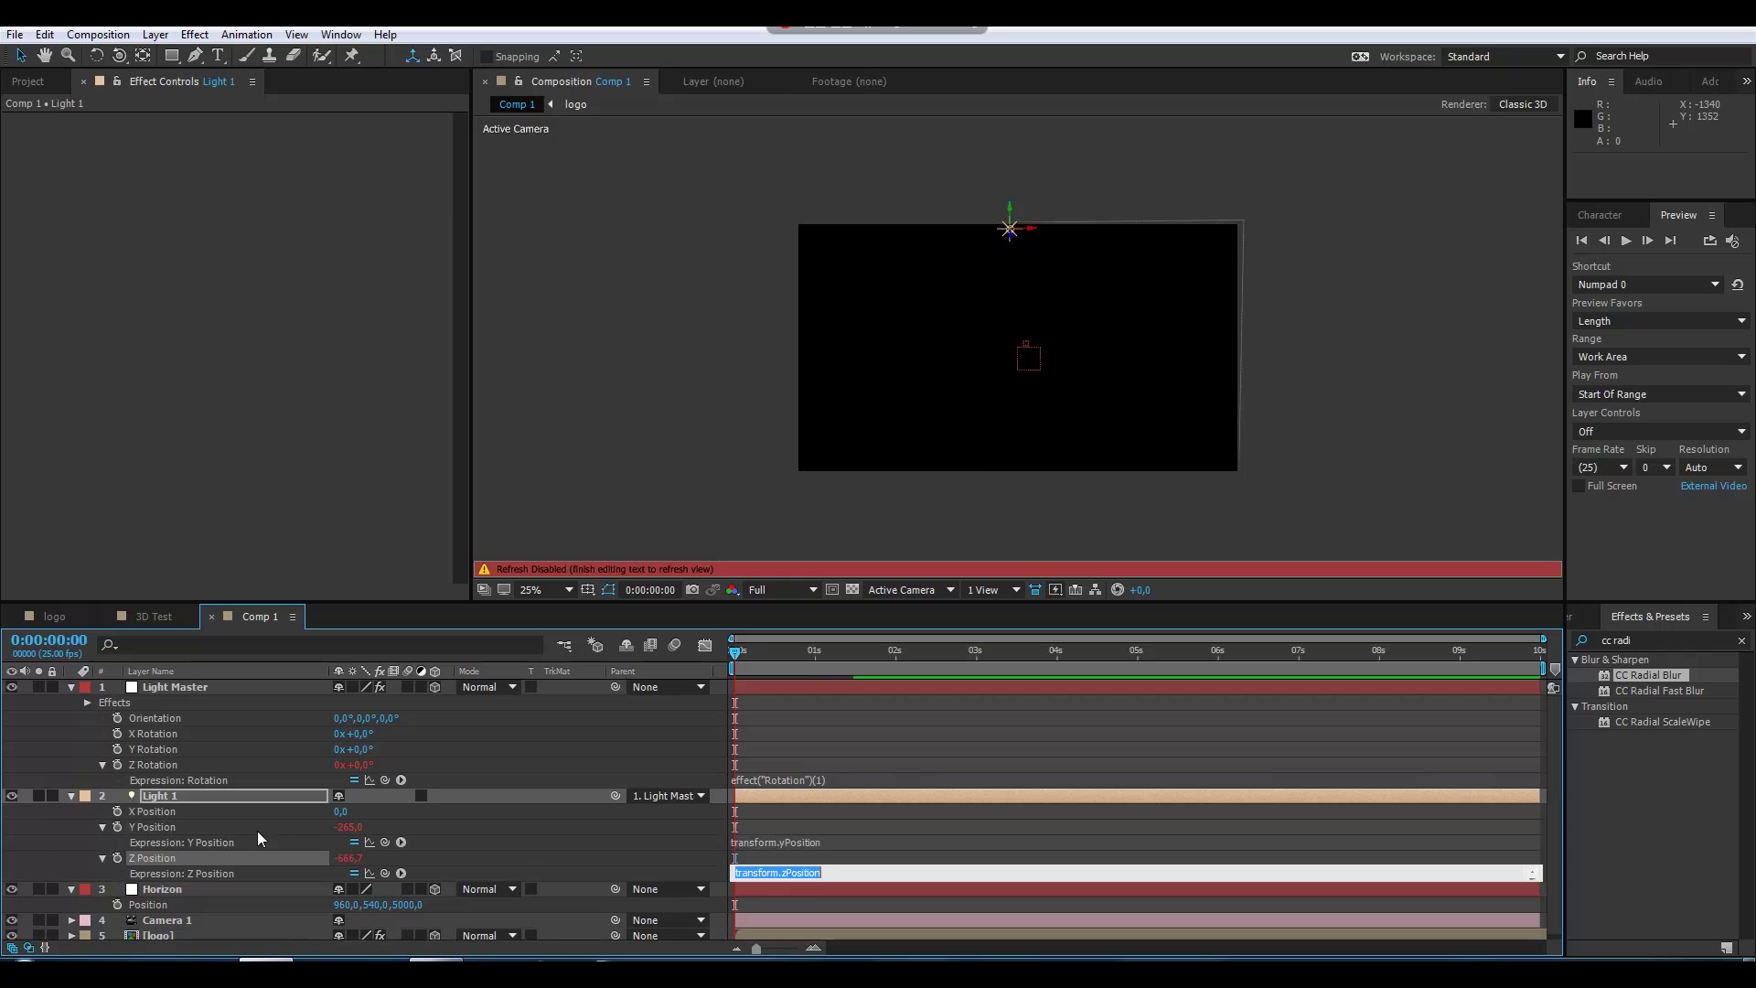
{"action": "left_click", "coordinate": [169, 828]}
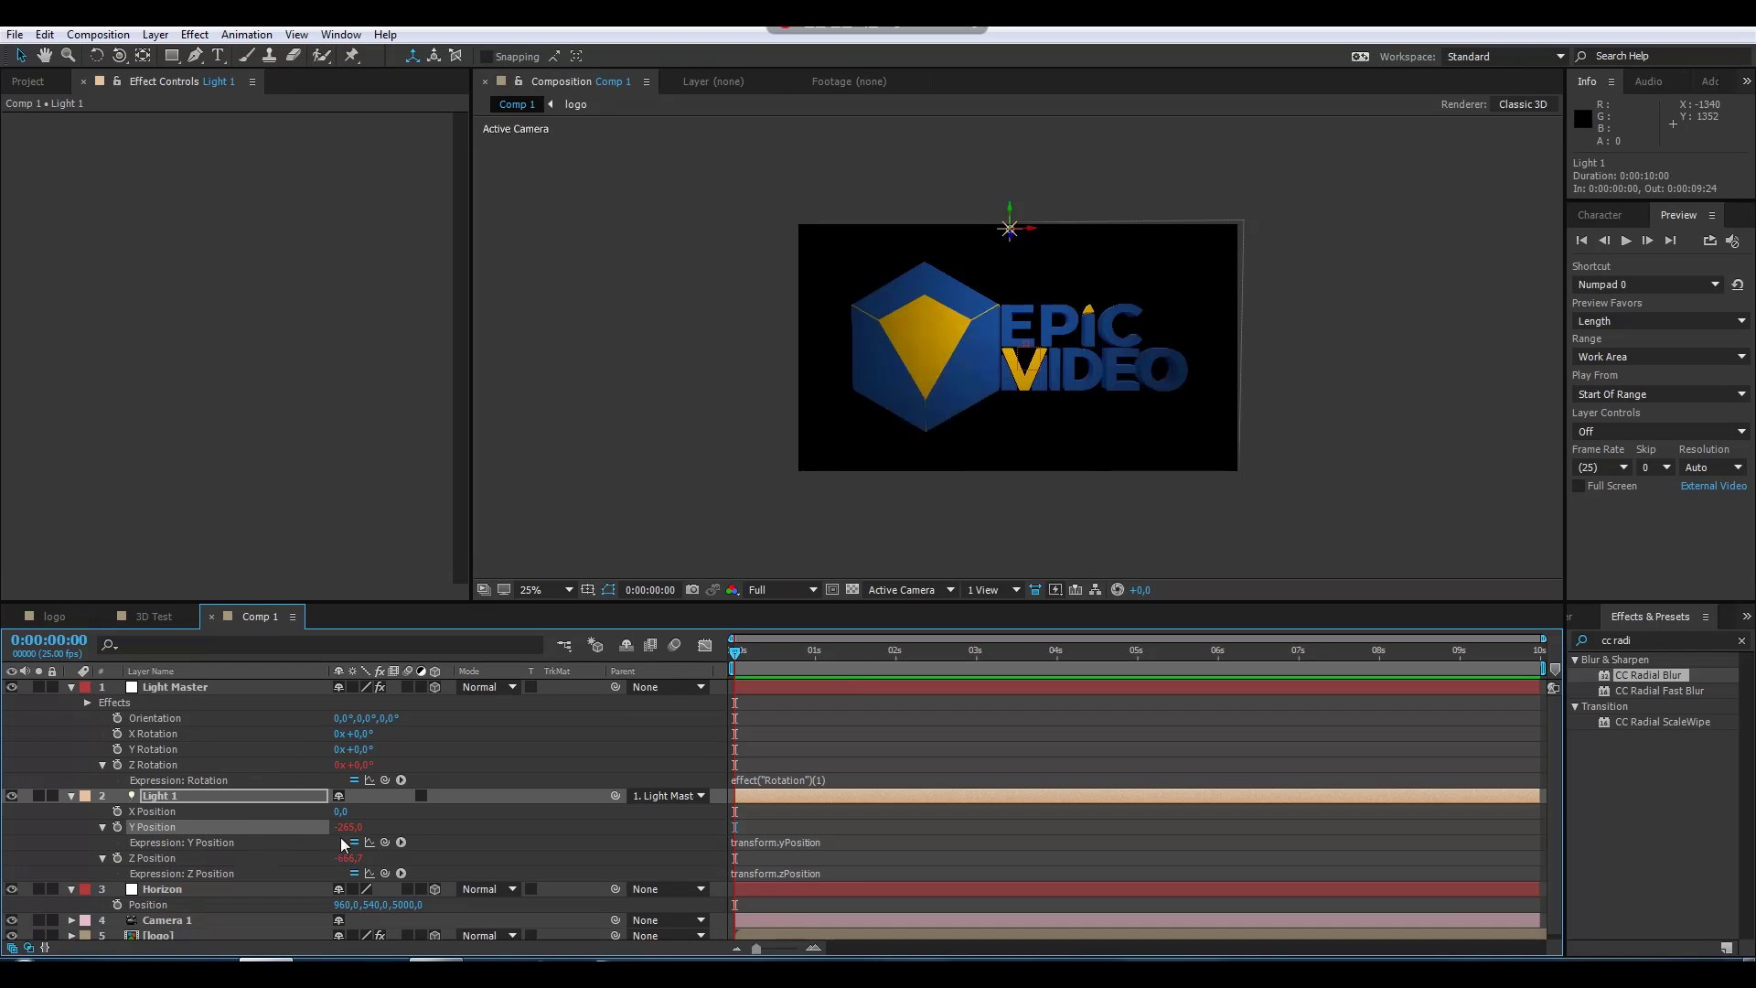
{"action": "left_click", "coordinate": [195, 688]}
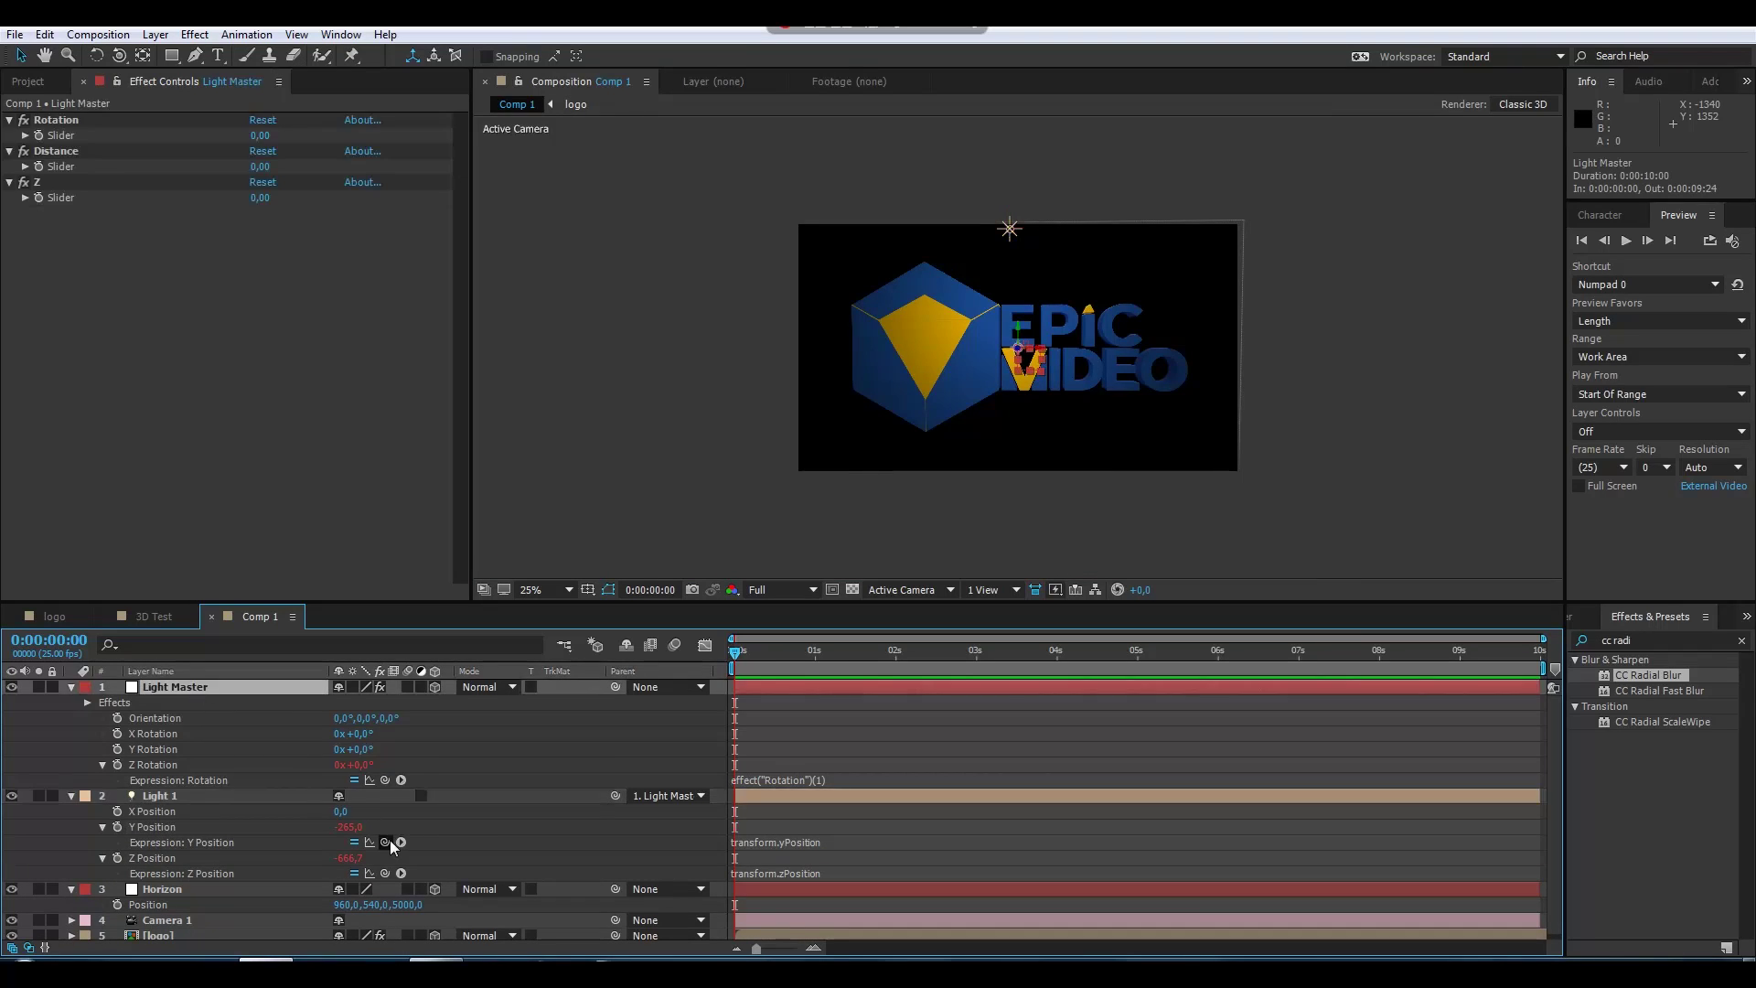
{"action": "left_click_drag", "start_coordinate": [386, 845], "coordinate": [66, 166]}
{"action": "left_click", "coordinate": [210, 880]}
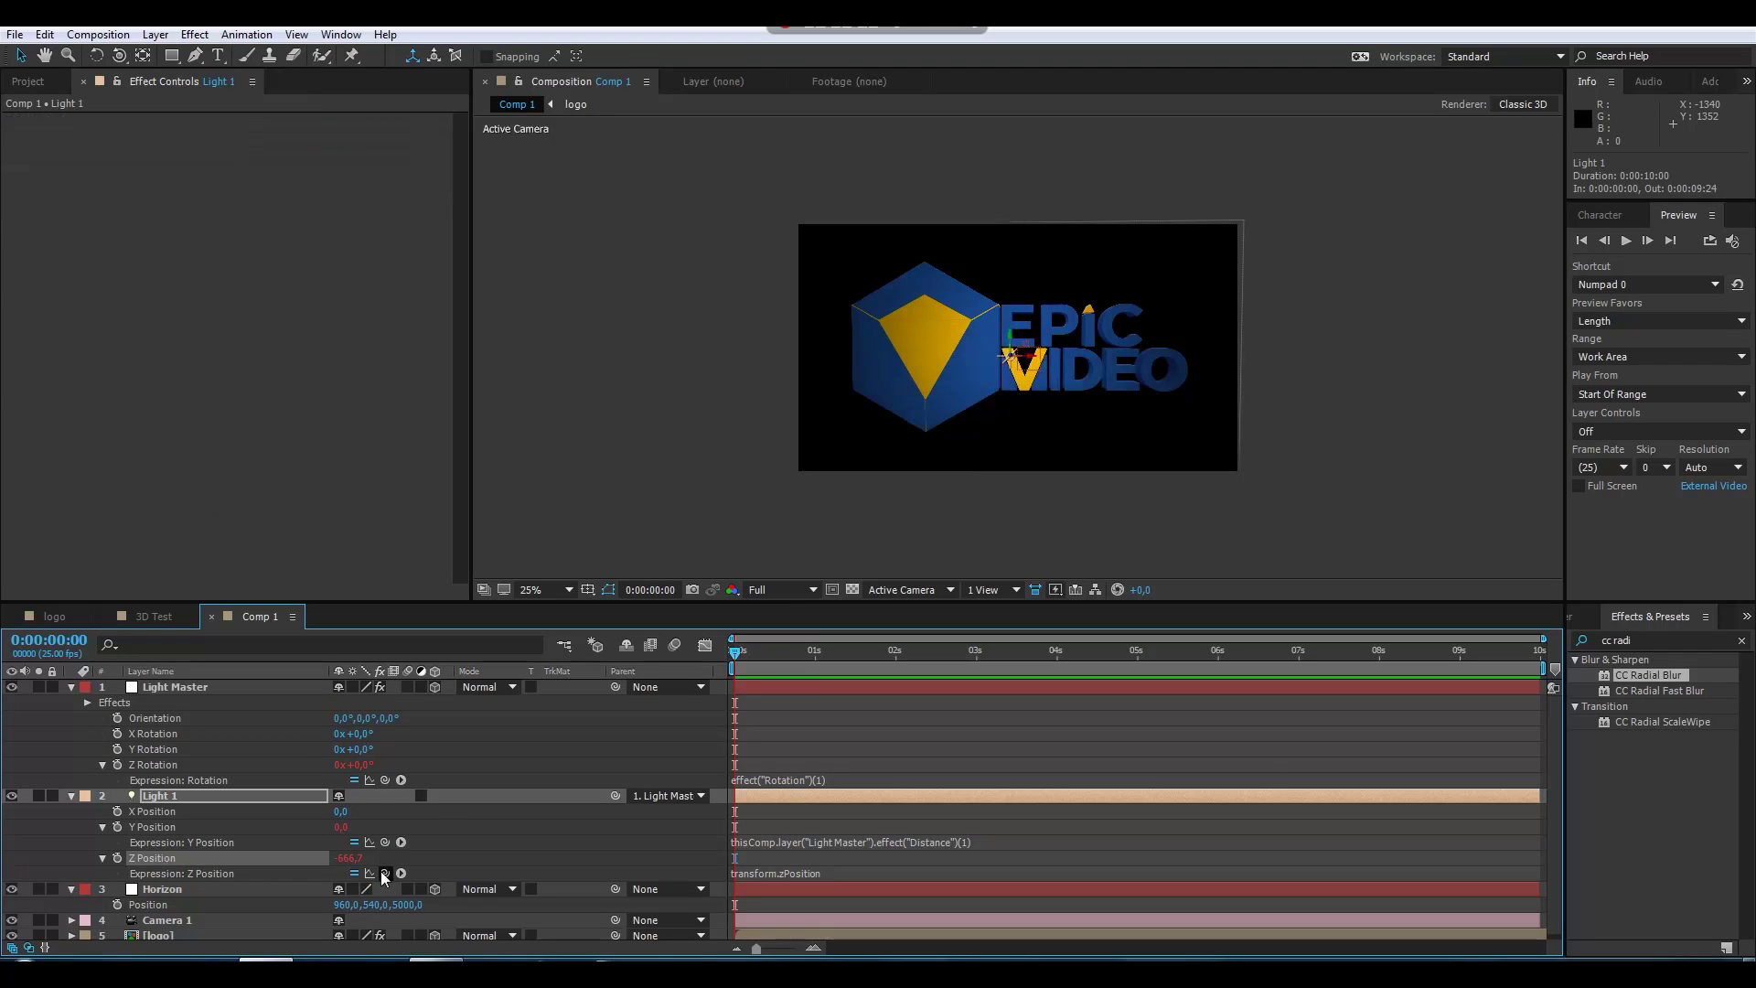
{"action": "left_click_drag", "start_coordinate": [385, 872], "coordinate": [255, 875]}
{"action": "left_click", "coordinate": [178, 710]}
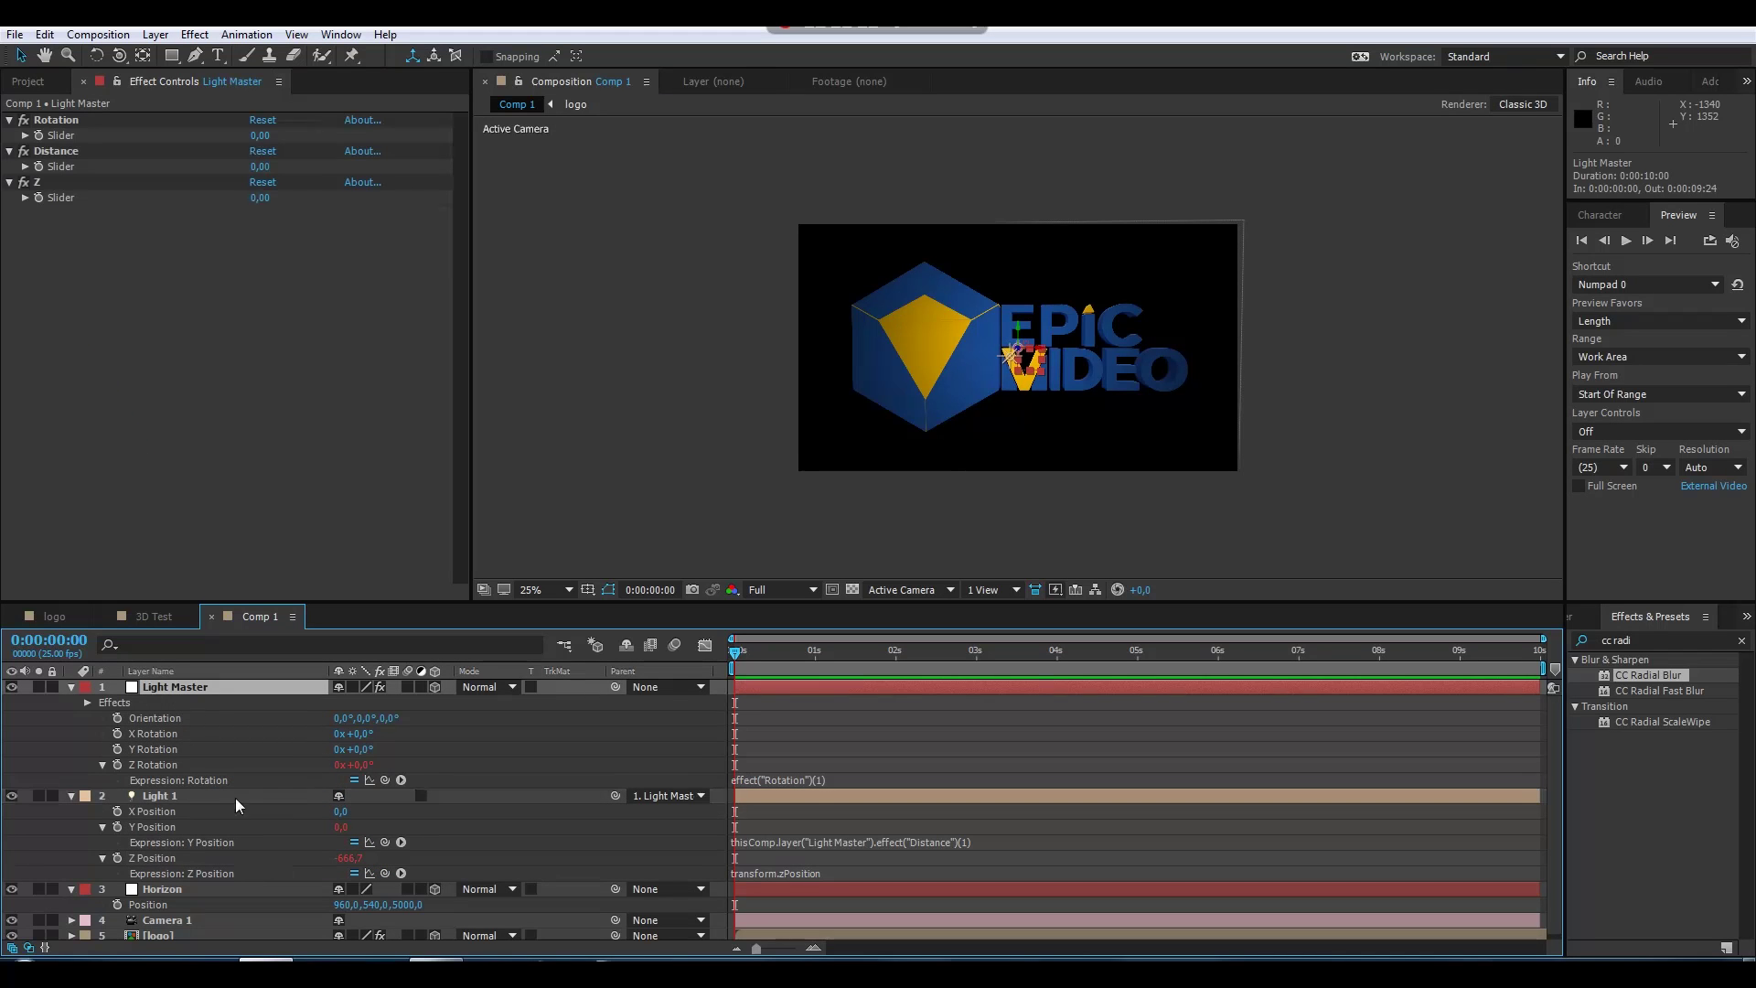
{"action": "left_click_drag", "start_coordinate": [384, 873], "coordinate": [78, 199]}
{"action": "left_click", "coordinate": [78, 332]}
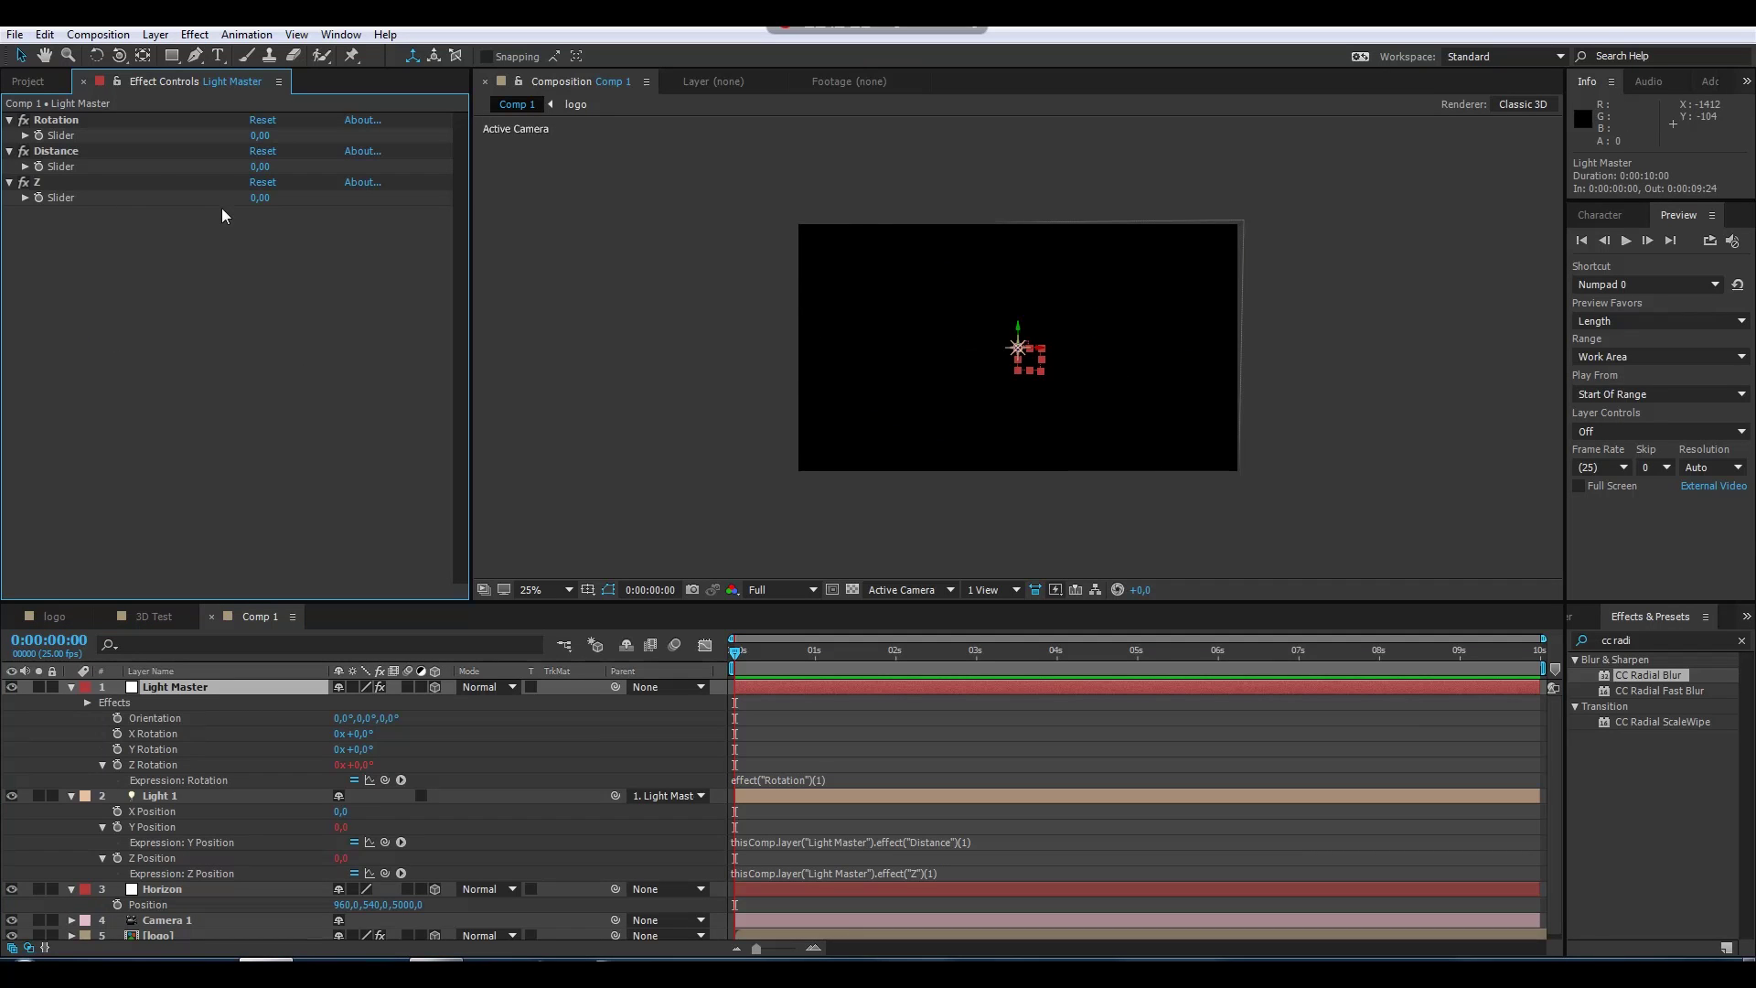
Adjust Light Master's sliders to Z -909,00, Distance -144,00 and Rotation 21,00, lighting the logo from above
{"action": "left_click_drag", "start_coordinate": [260, 199], "coordinate": [650, 244]}
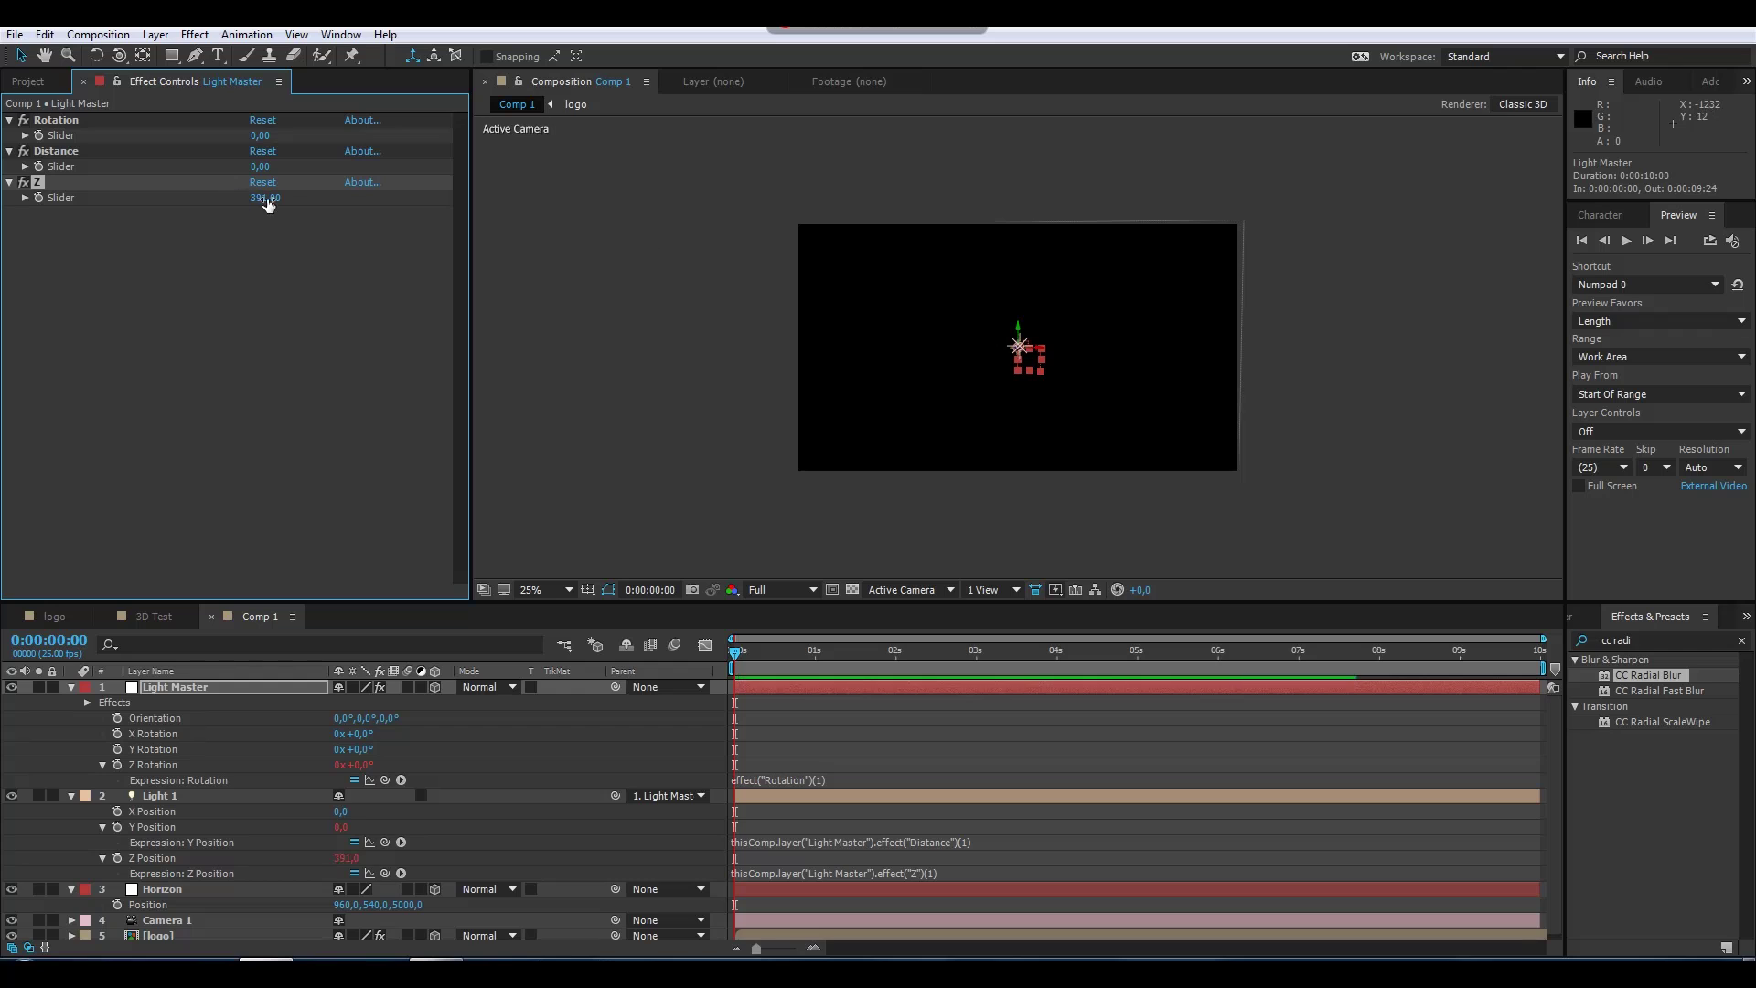
{"action": "left_click", "coordinate": [268, 198]}
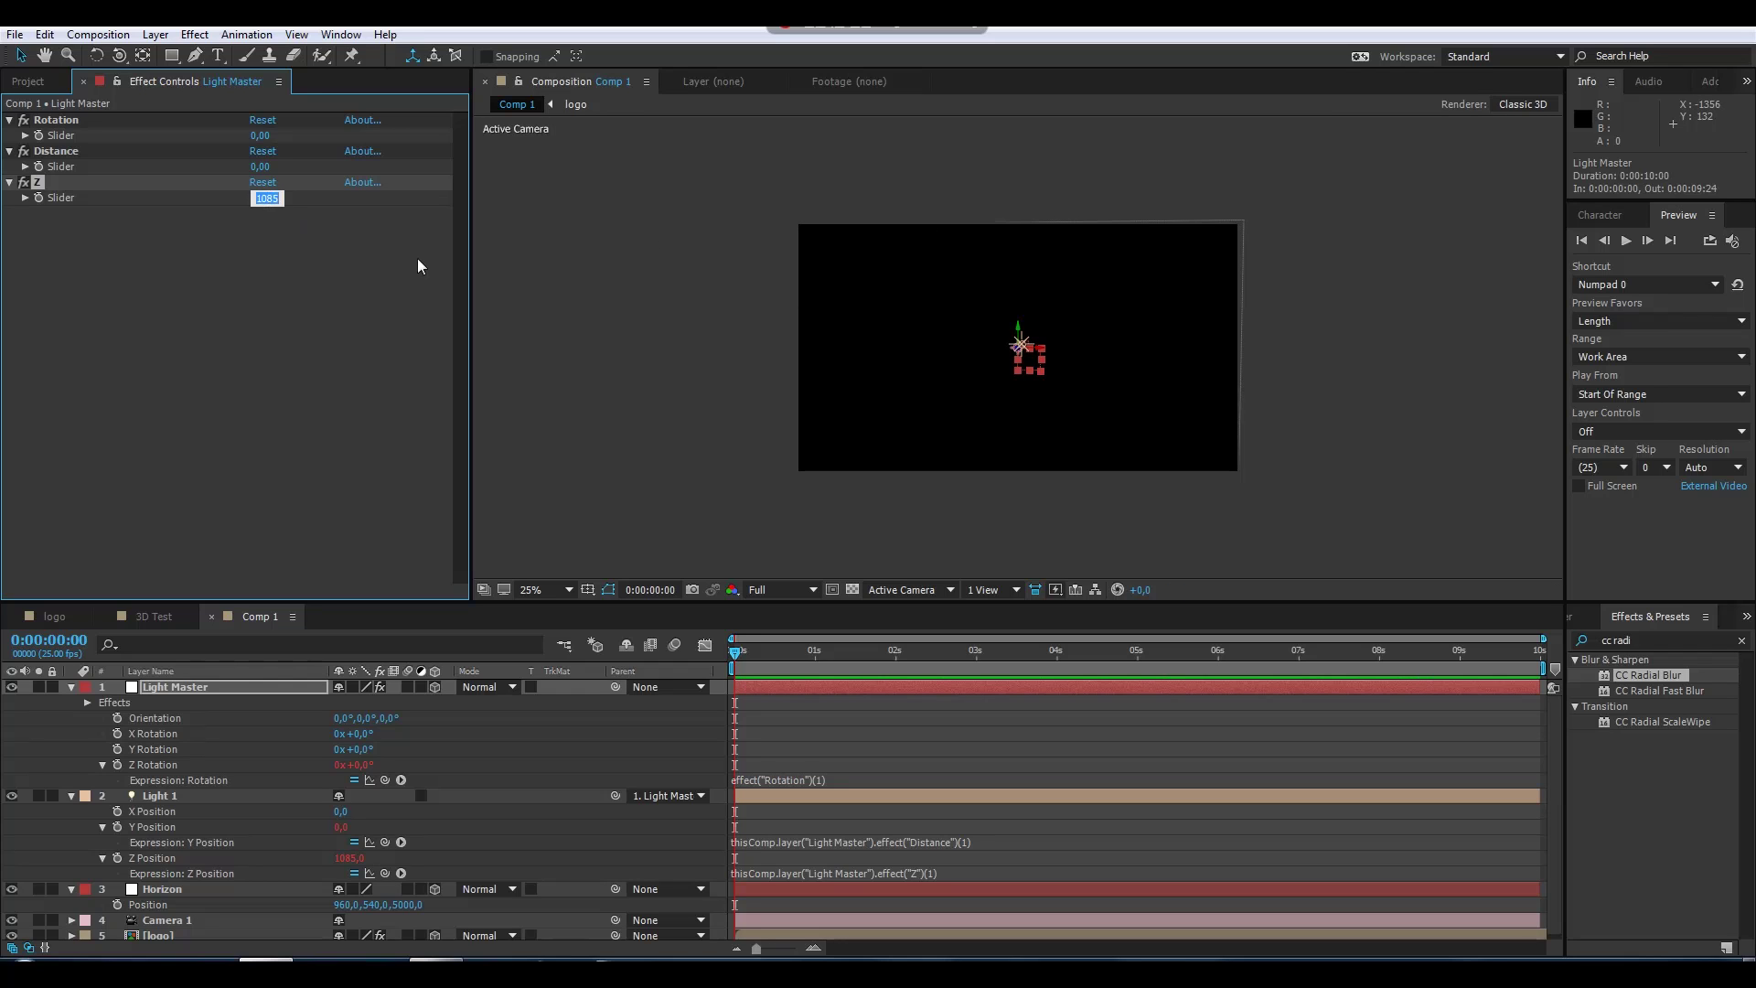
{"action": "type", "text": "-200"}
{"action": "key", "text": "Return"}
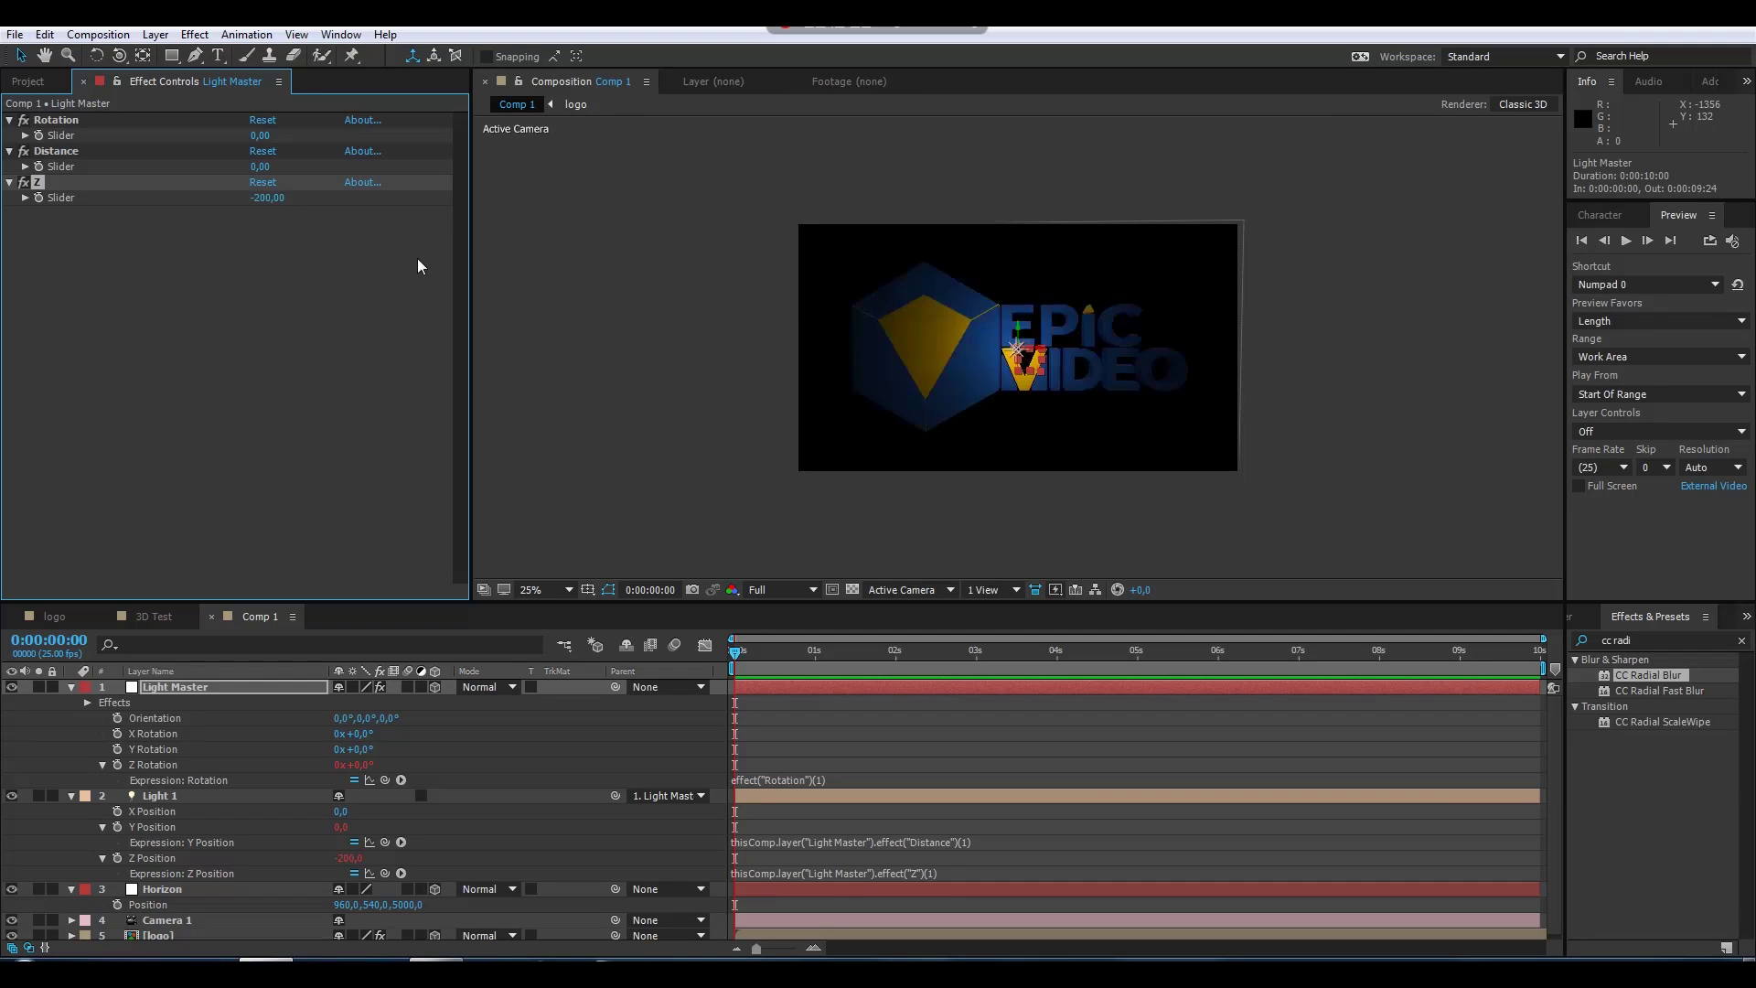
{"action": "left_click_drag", "start_coordinate": [260, 199], "coordinate": [255, 276]}
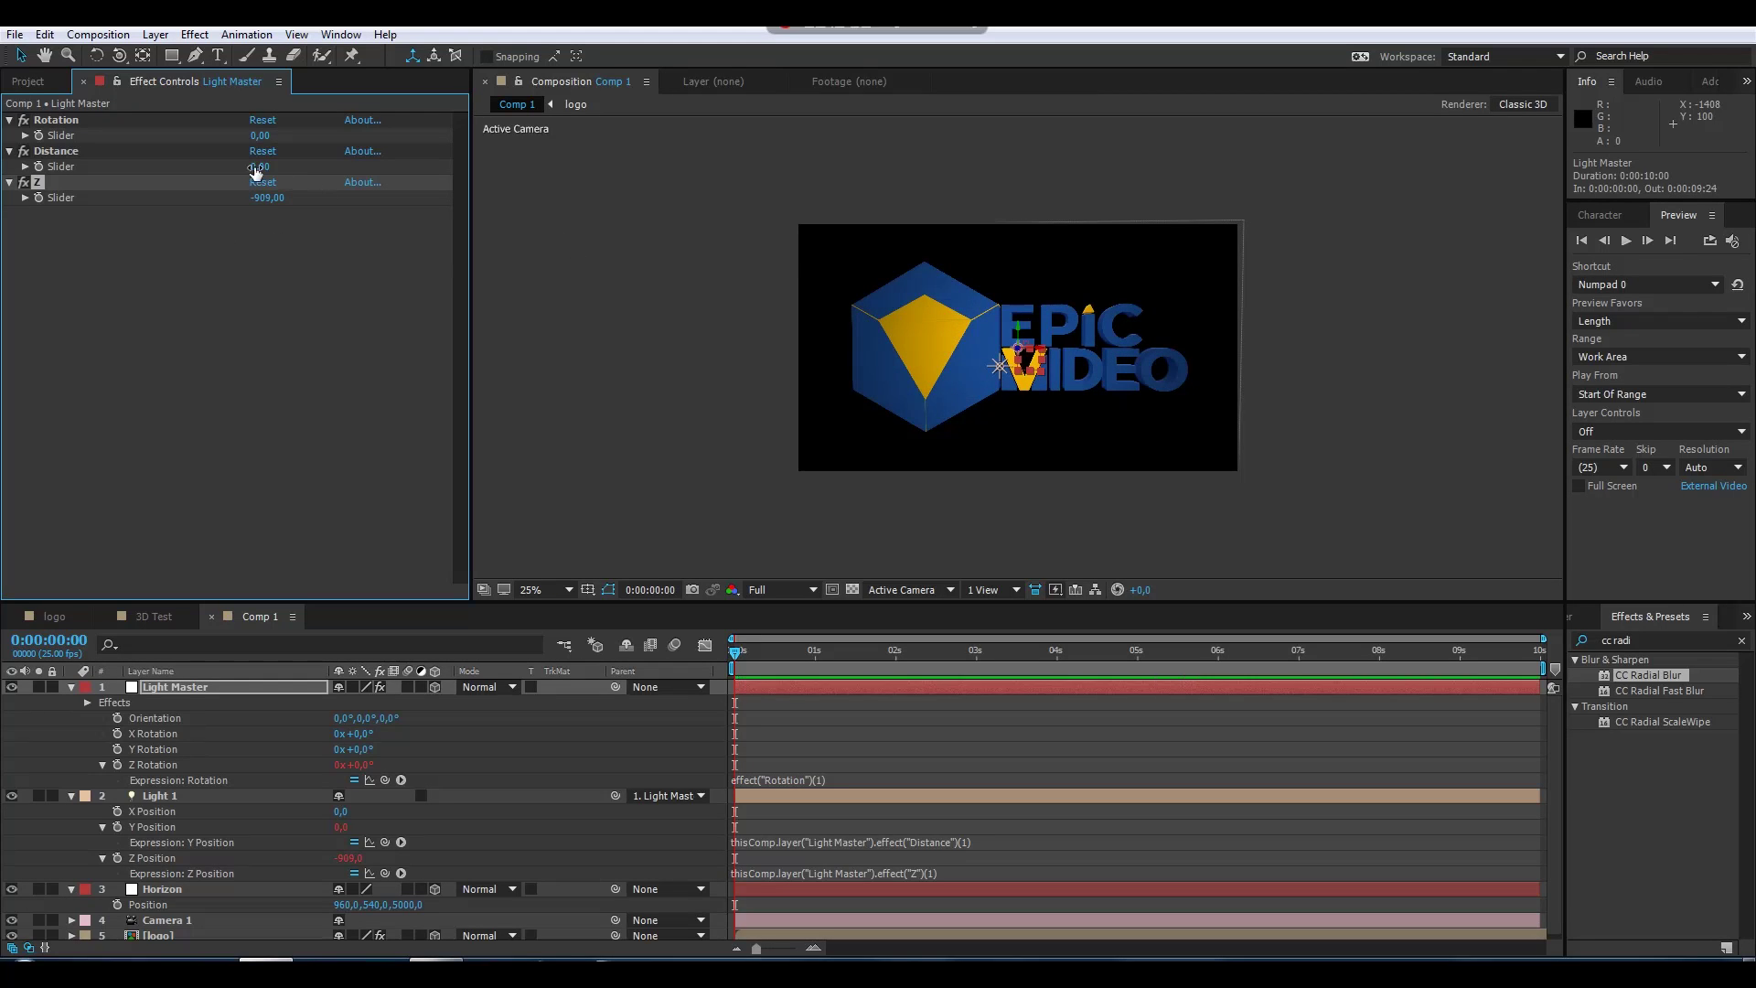
{"action": "left_click_drag", "start_coordinate": [259, 167], "coordinate": [144, 188]}
{"action": "left_click_drag", "start_coordinate": [263, 135], "coordinate": [314, 156]}
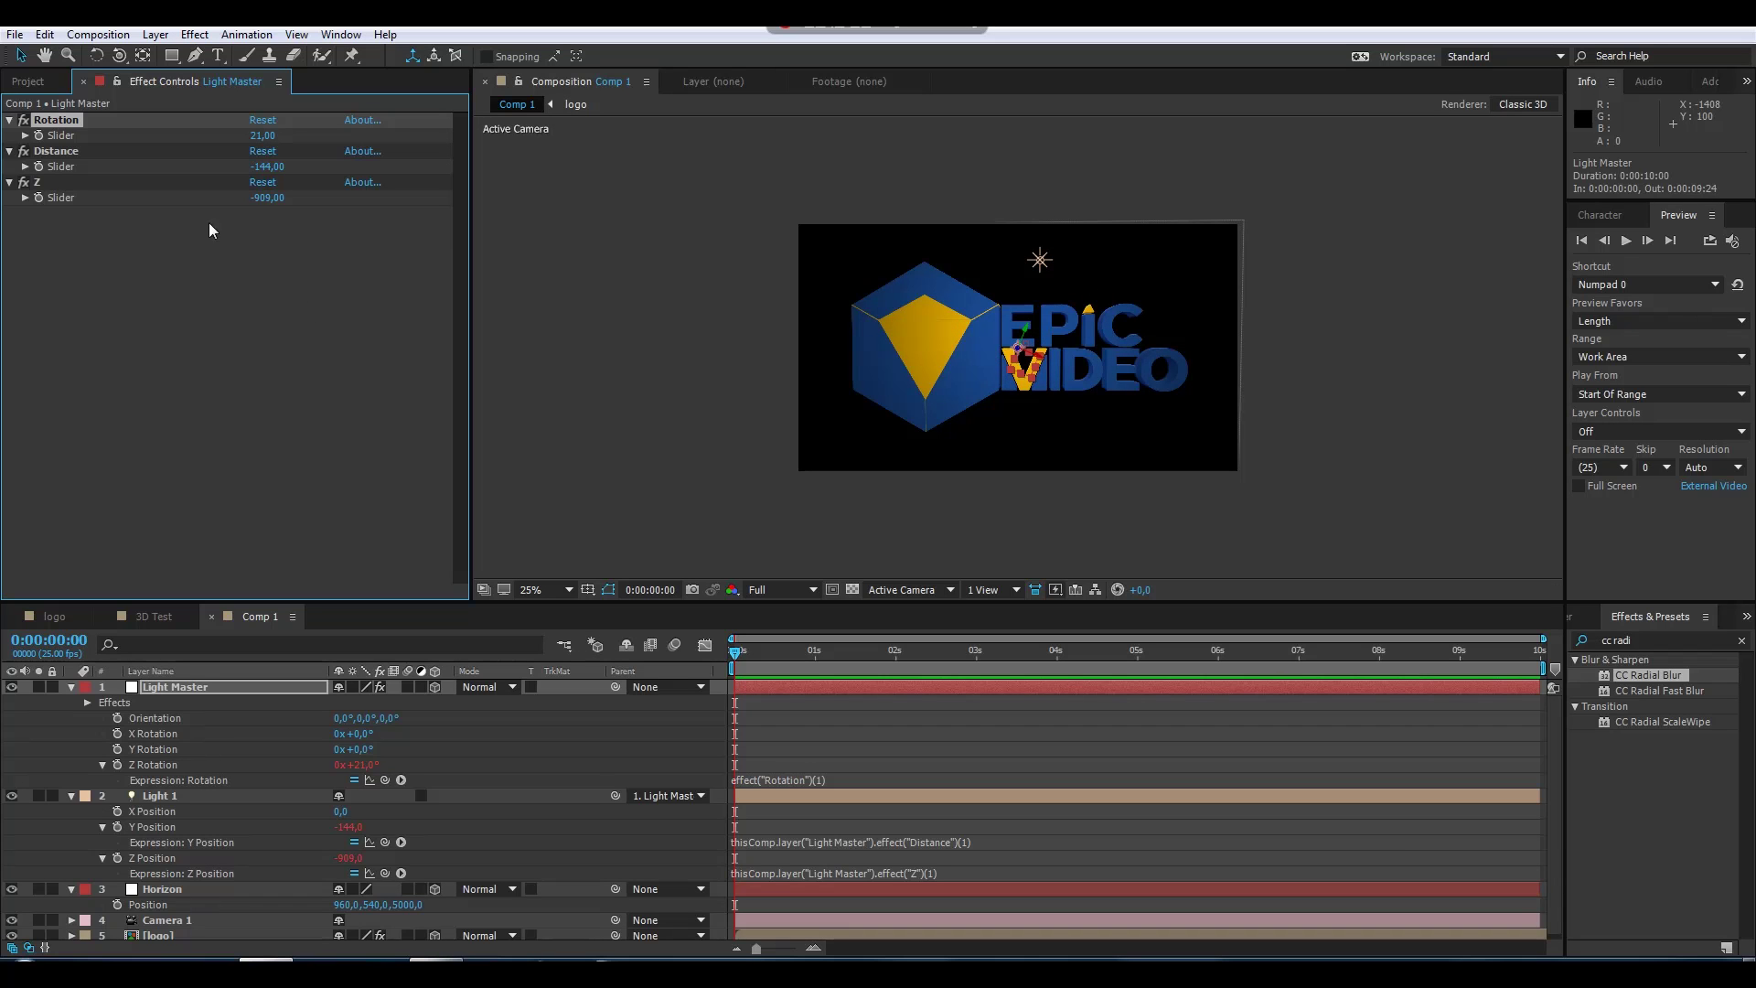
Link the logo's Bevel Alpha Light Angle by expression to Light Master's Rotation slider, reading 21,0°
{"action": "left_click", "coordinate": [170, 934]}
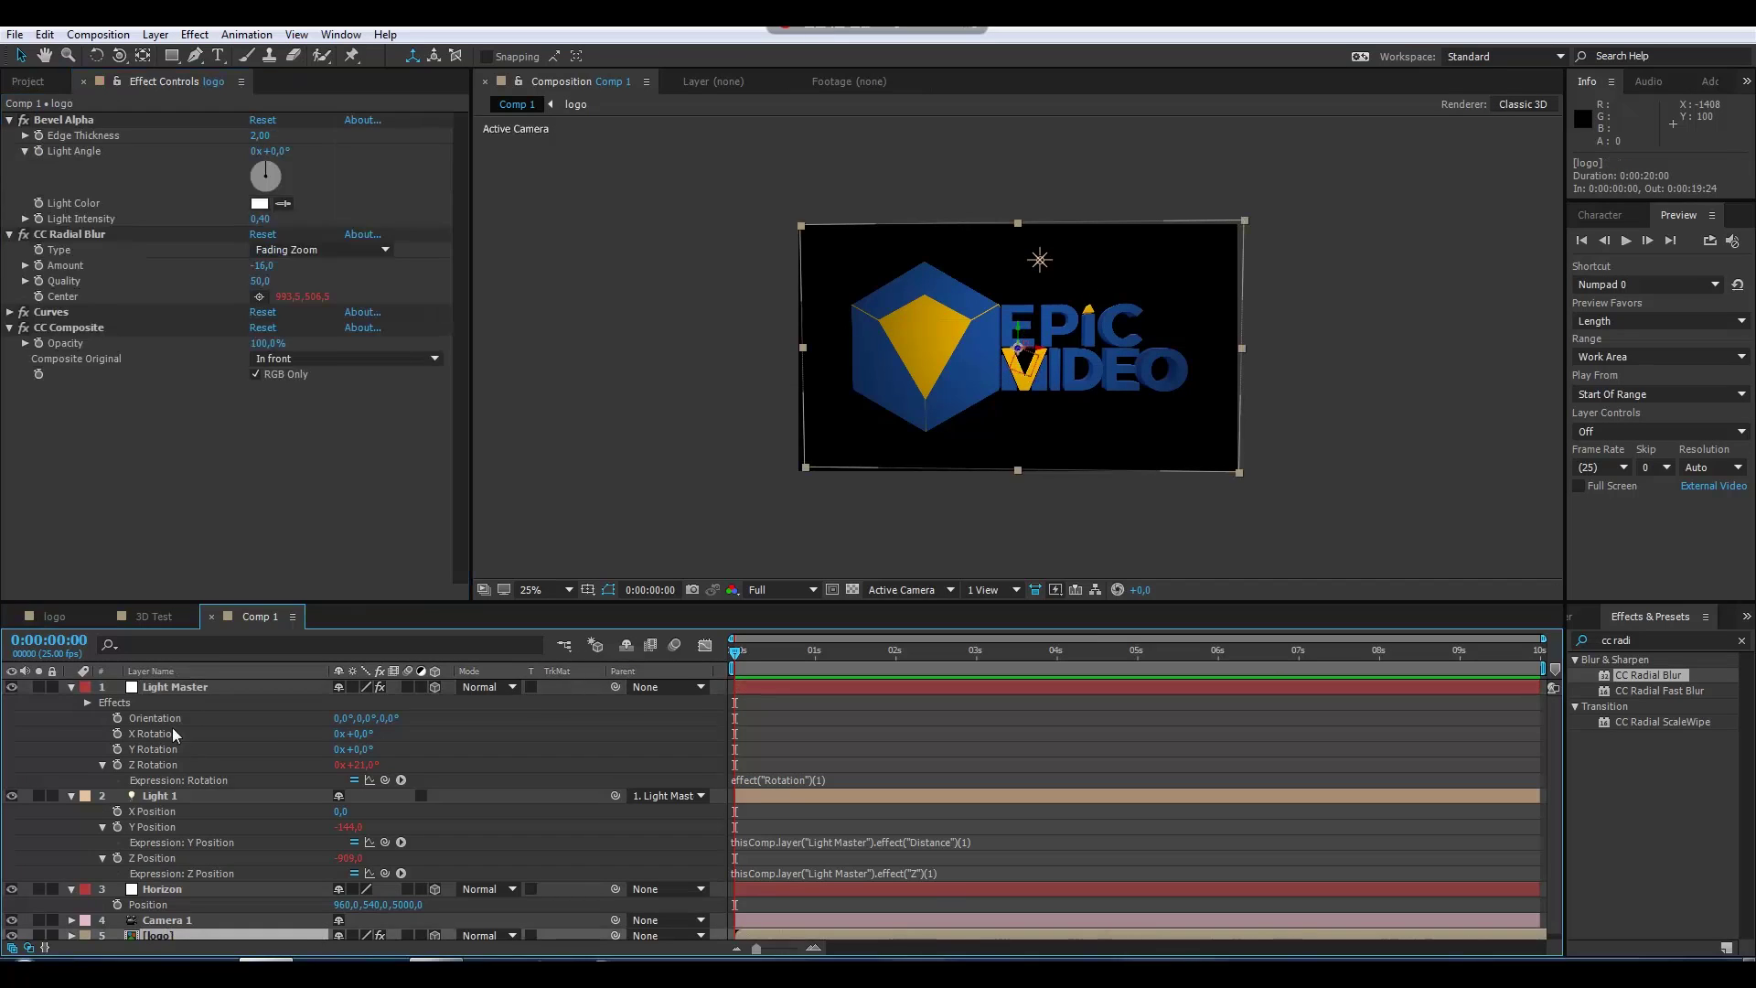
{"action": "left_click", "coordinate": [38, 151], "text": "alt"}
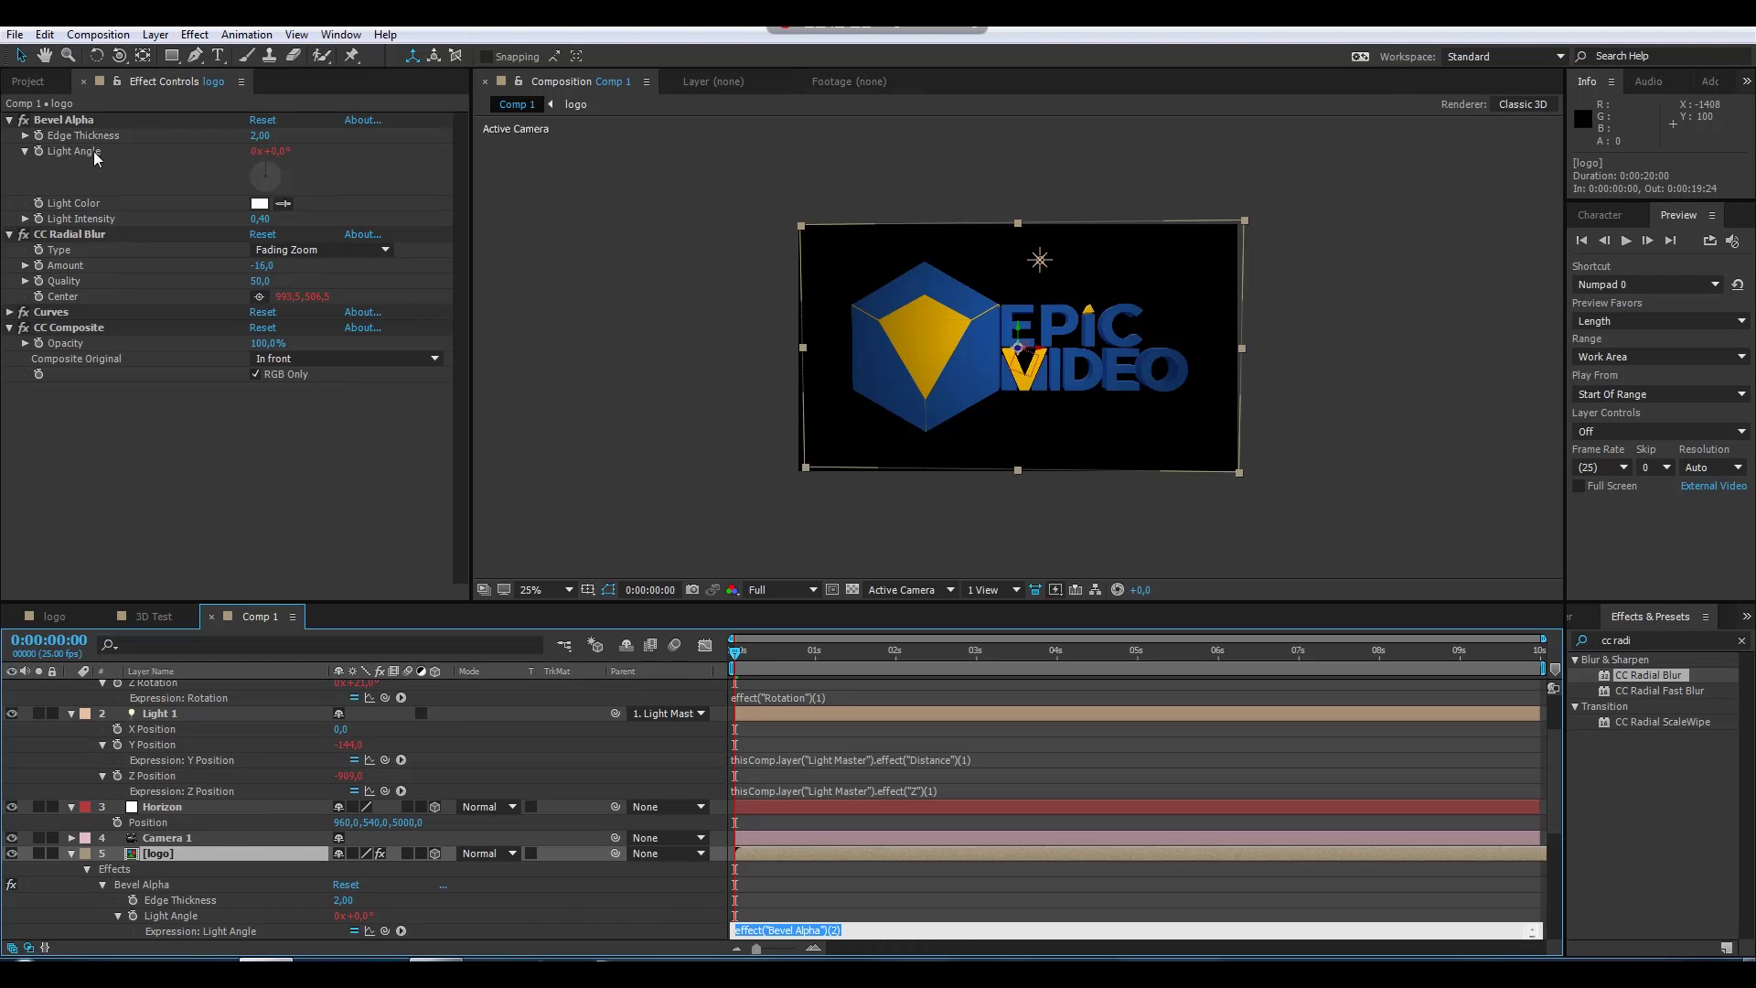
{"action": "scroll", "coordinate": [240, 728], "scroll_direction": "up", "scroll_amount": 3}
{"action": "left_click", "coordinate": [207, 682]}
{"action": "scroll", "coordinate": [465, 808], "scroll_direction": "down", "scroll_amount": 5}
{"action": "scroll", "coordinate": [465, 809], "scroll_direction": "down", "scroll_amount": 1}
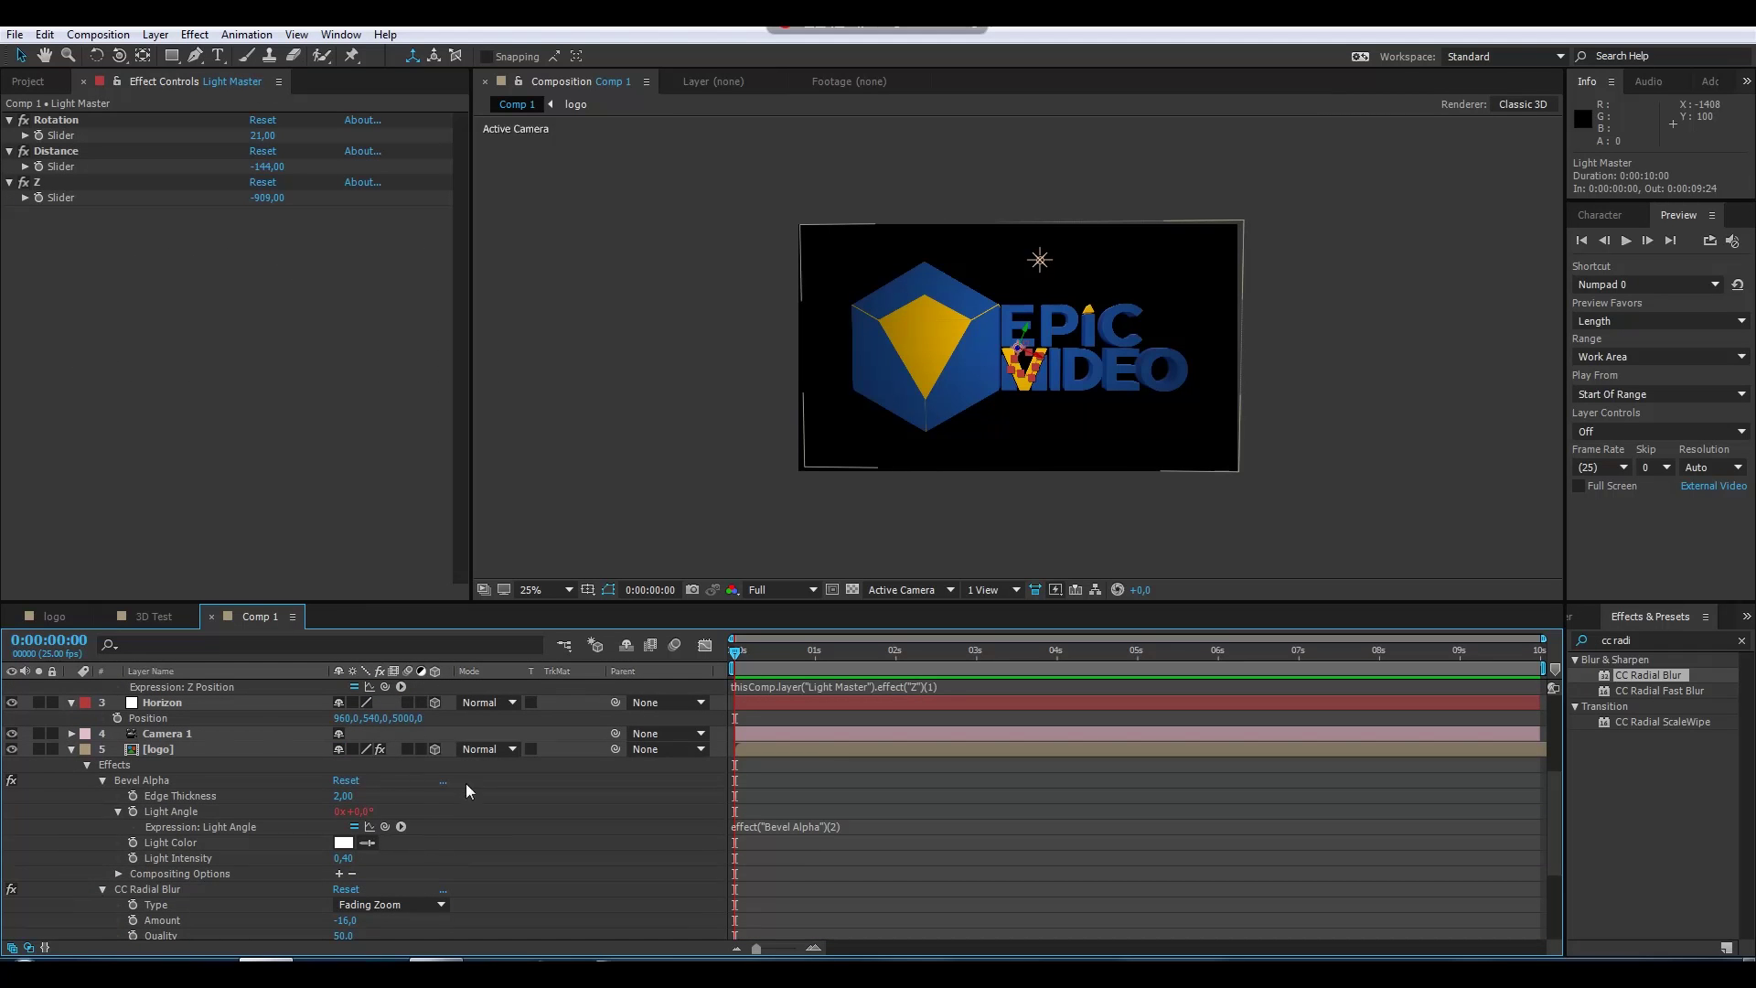
{"action": "scroll", "coordinate": [260, 754], "scroll_direction": "up", "scroll_amount": 4}
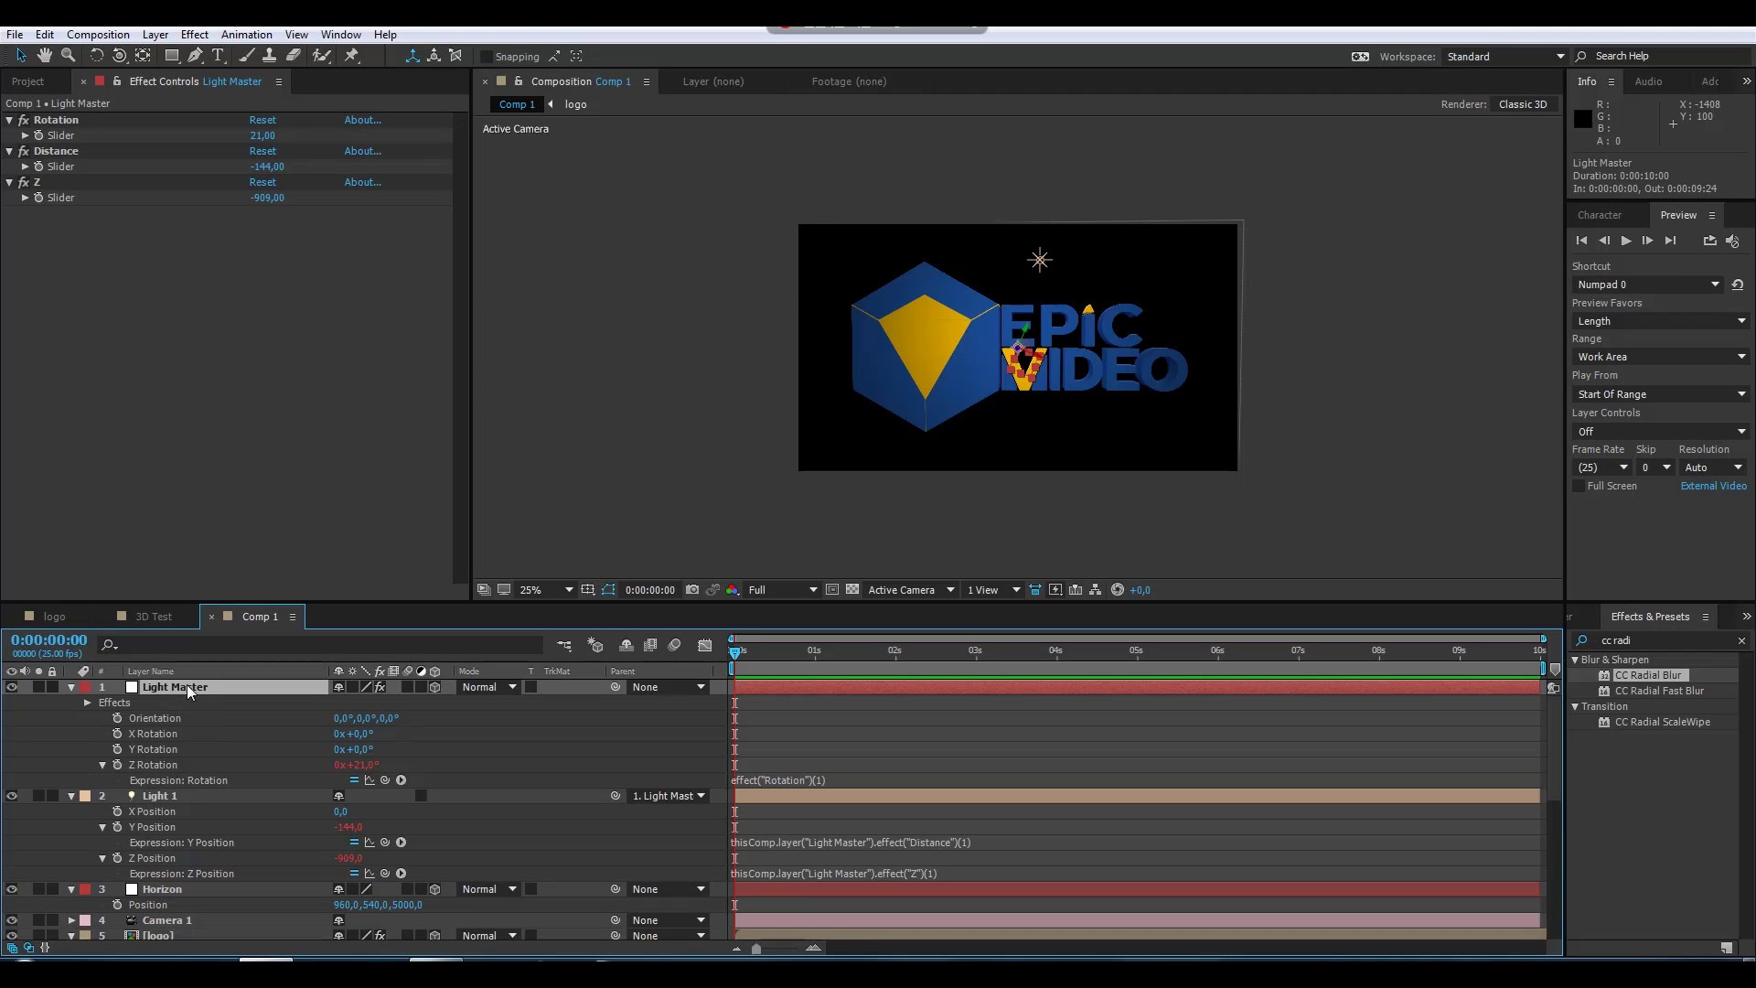
{"action": "scroll", "coordinate": [257, 743], "scroll_direction": "down", "scroll_amount": 3}
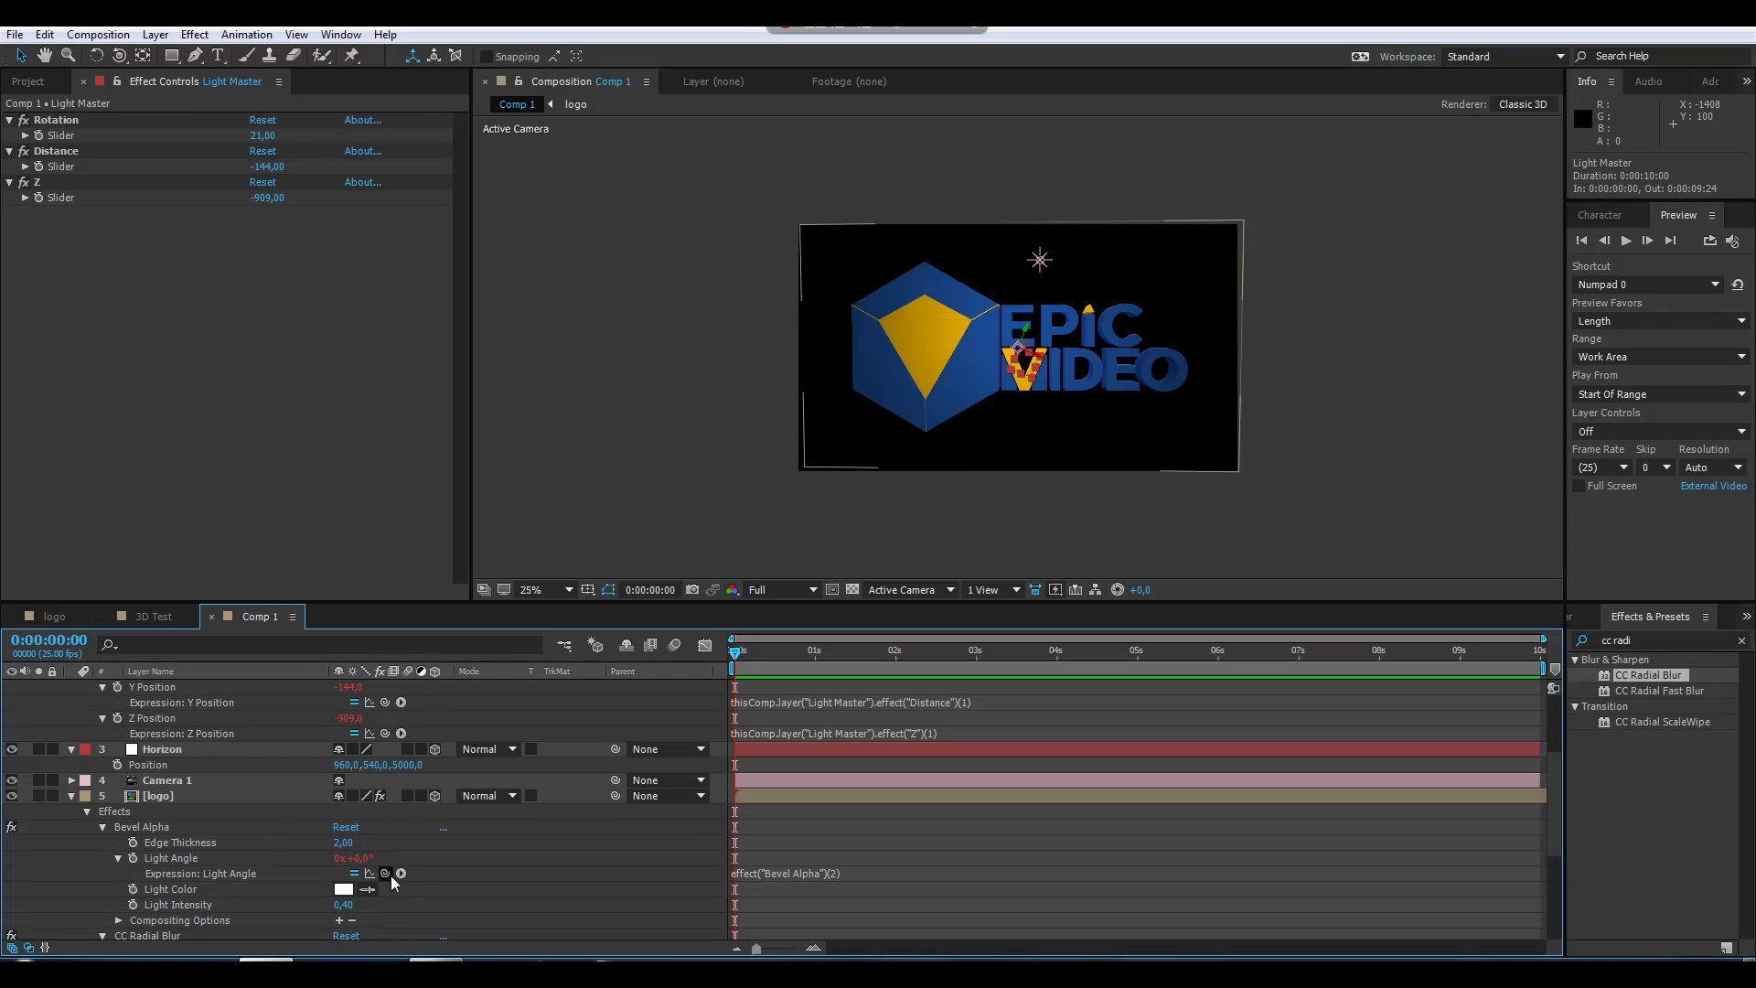
{"action": "left_click_drag", "start_coordinate": [387, 874], "coordinate": [66, 138]}
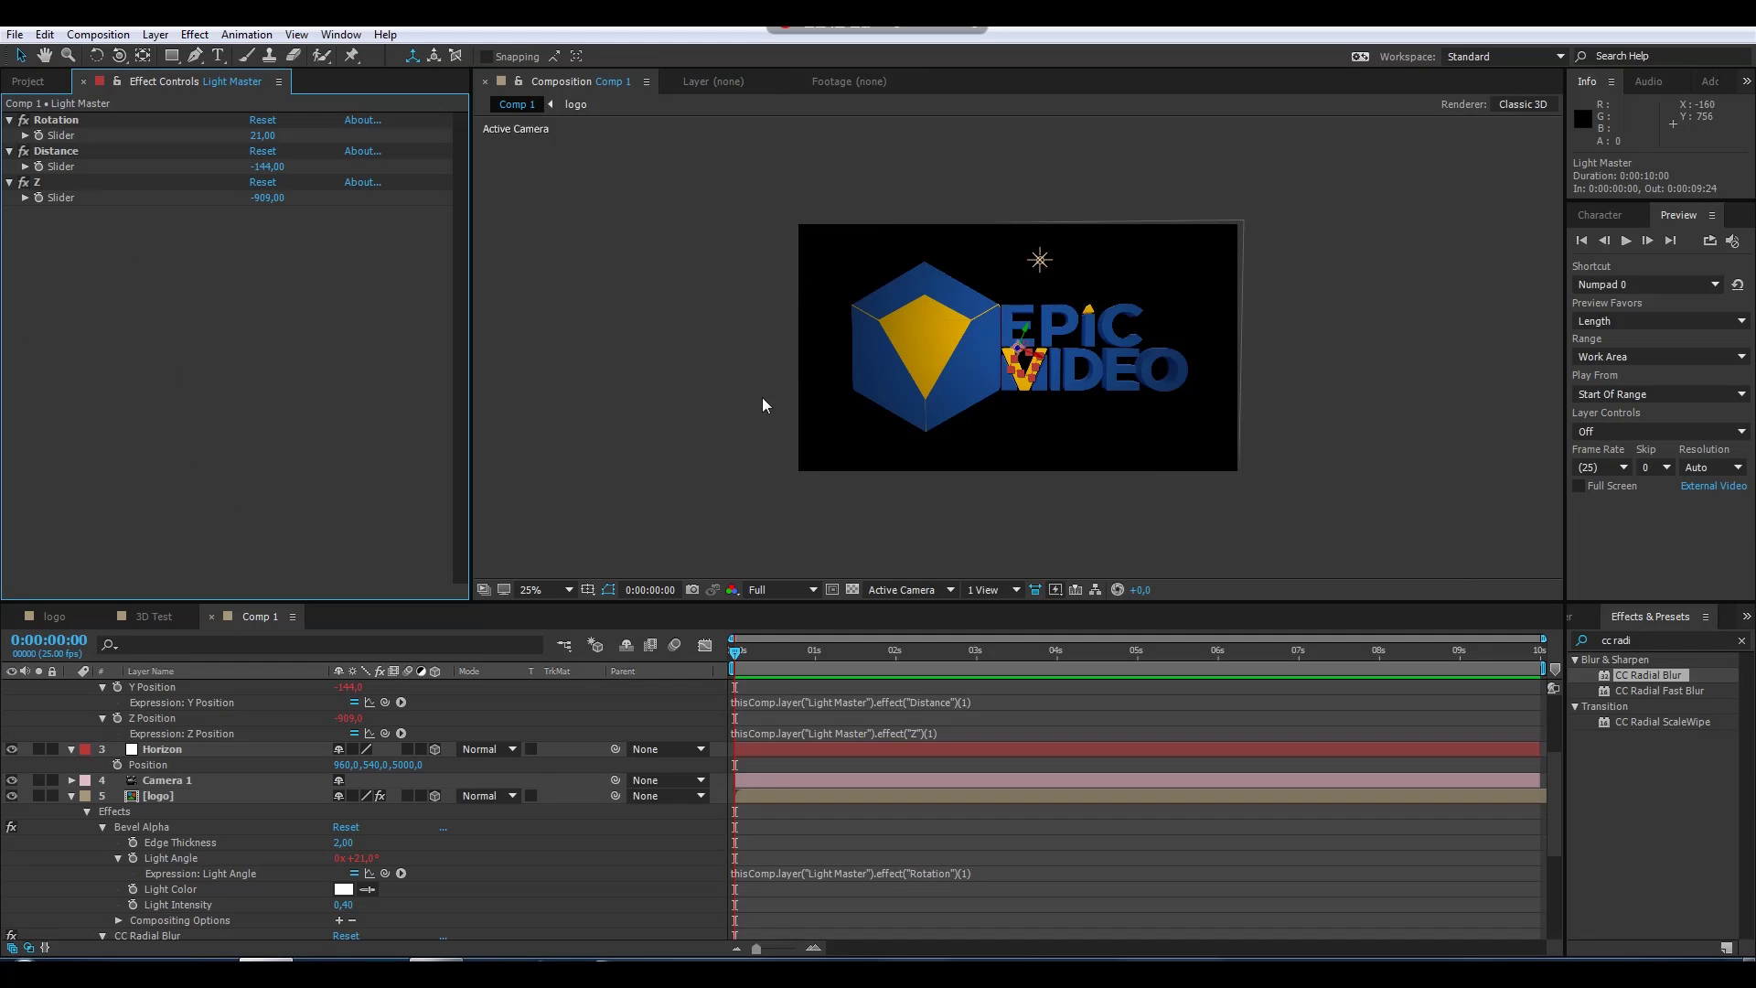
Zoom the viewer to 50% and set Bevel Alpha Edge Thickness to 3.90 and Light Intensity to 1.00
{"action": "key", "text": "period"}
{"action": "key", "text": "period"}
{"action": "left_click", "coordinate": [157, 796]}
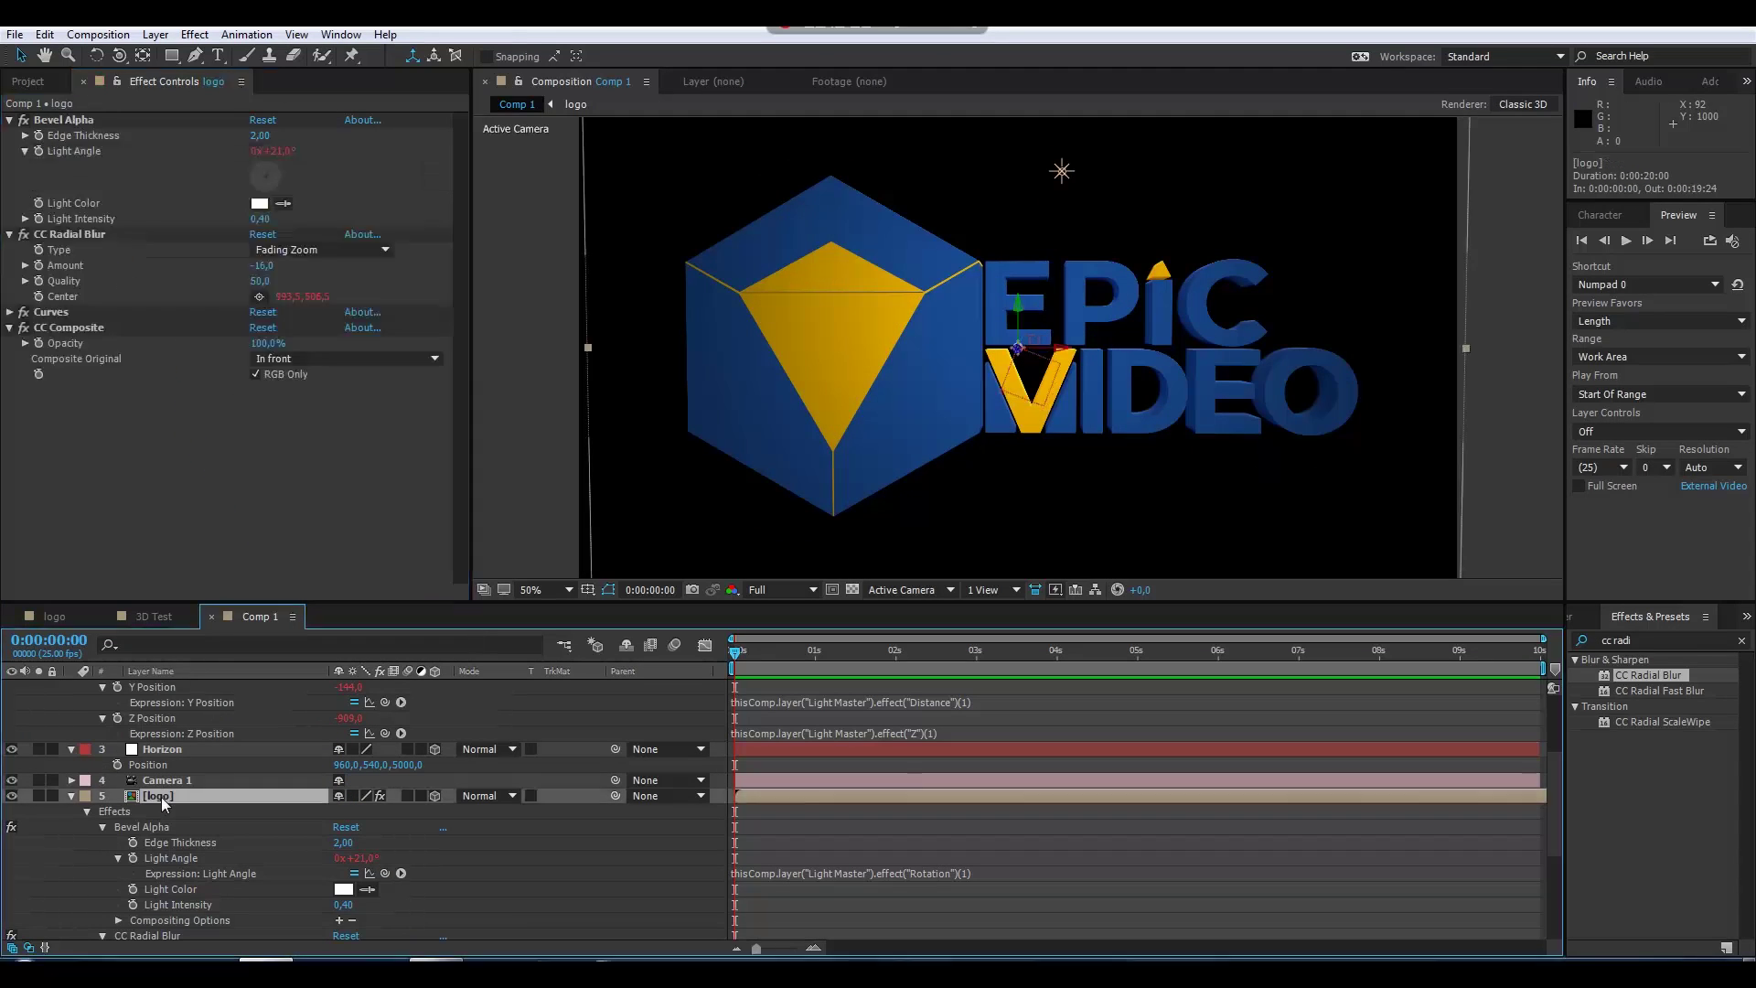
{"action": "left_click_drag", "start_coordinate": [263, 136], "coordinate": [279, 148]}
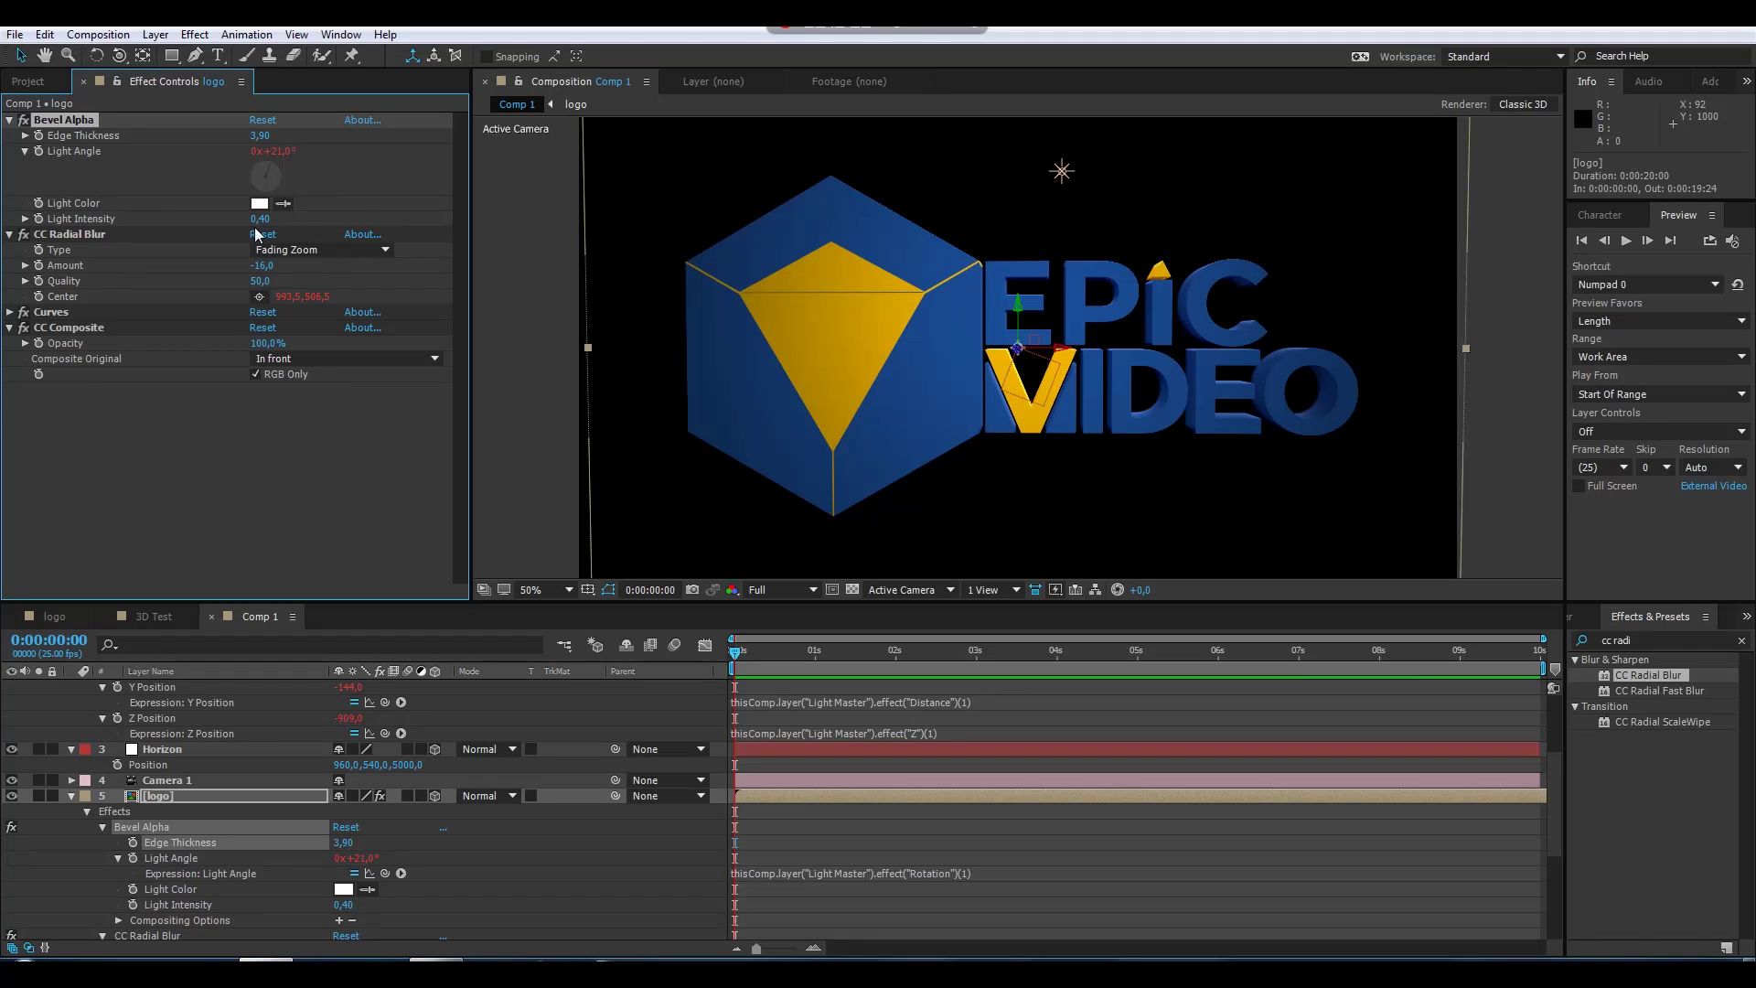
{"action": "left_click_drag", "start_coordinate": [257, 227], "coordinate": [307, 229]}
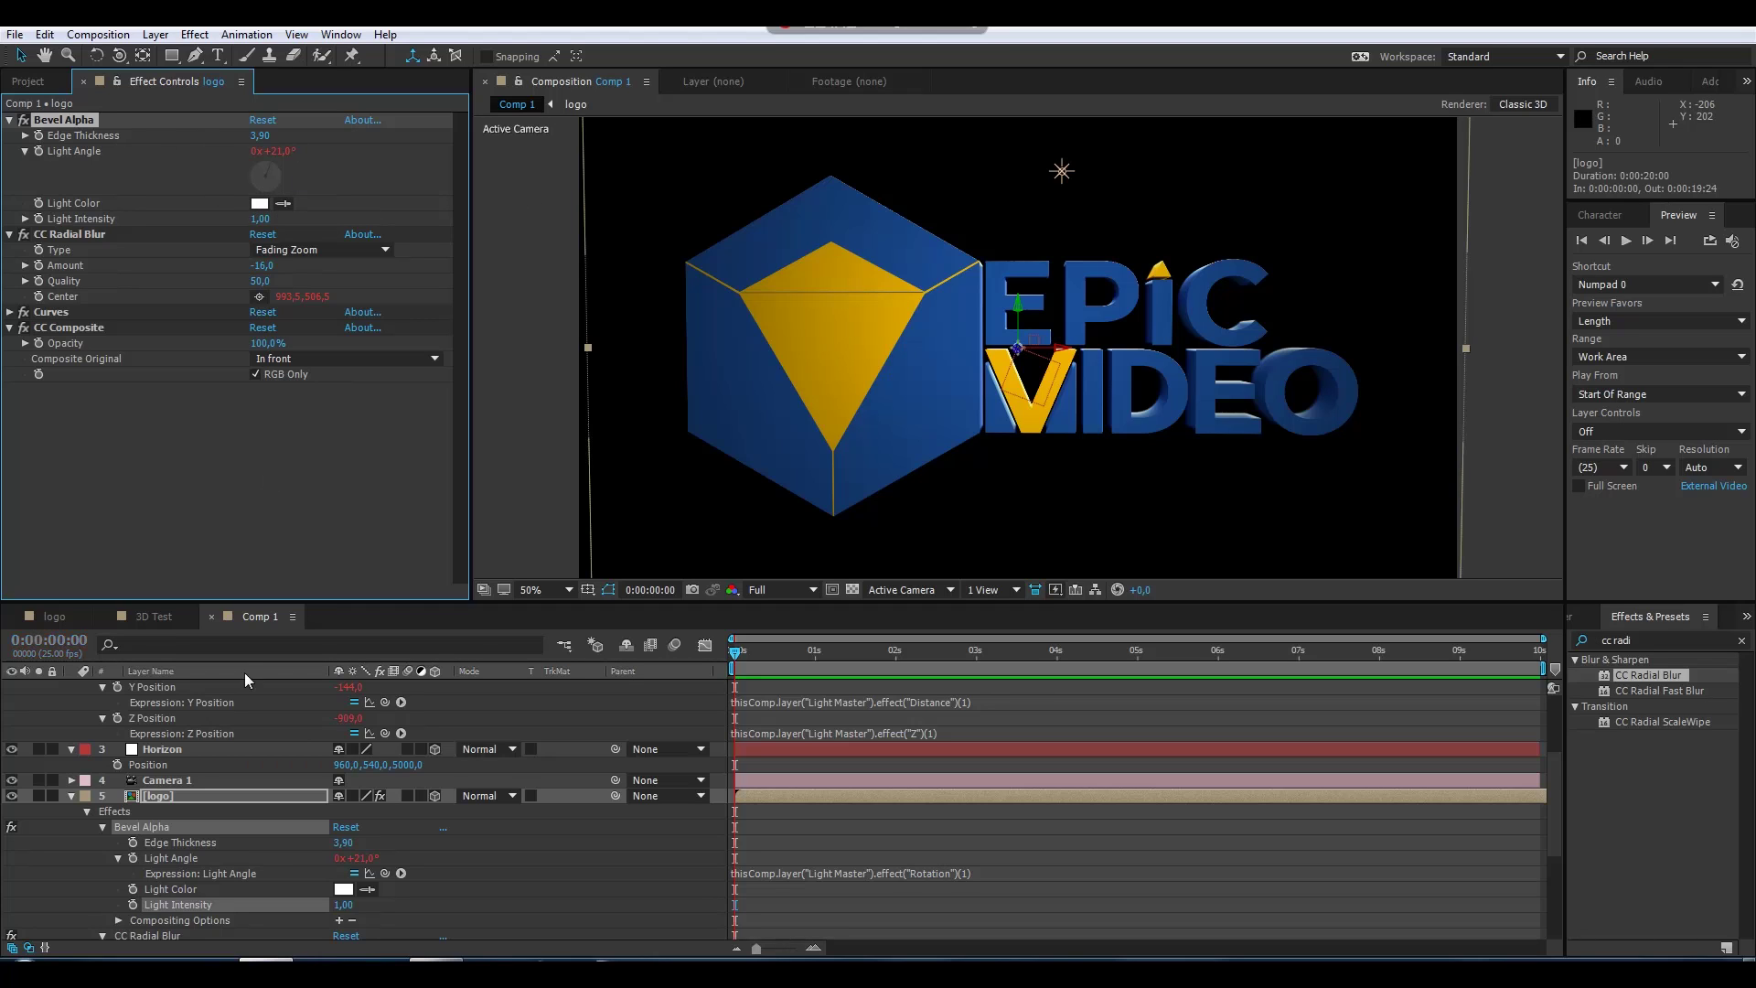
Set Light Master's Rotation slider to -277 to swing the light around the logo
{"action": "scroll", "coordinate": [187, 682], "scroll_direction": "up", "scroll_amount": 3}
{"action": "left_click", "coordinate": [187, 688]}
{"action": "left_click_drag", "start_coordinate": [262, 136], "coordinate": [157, 245]}
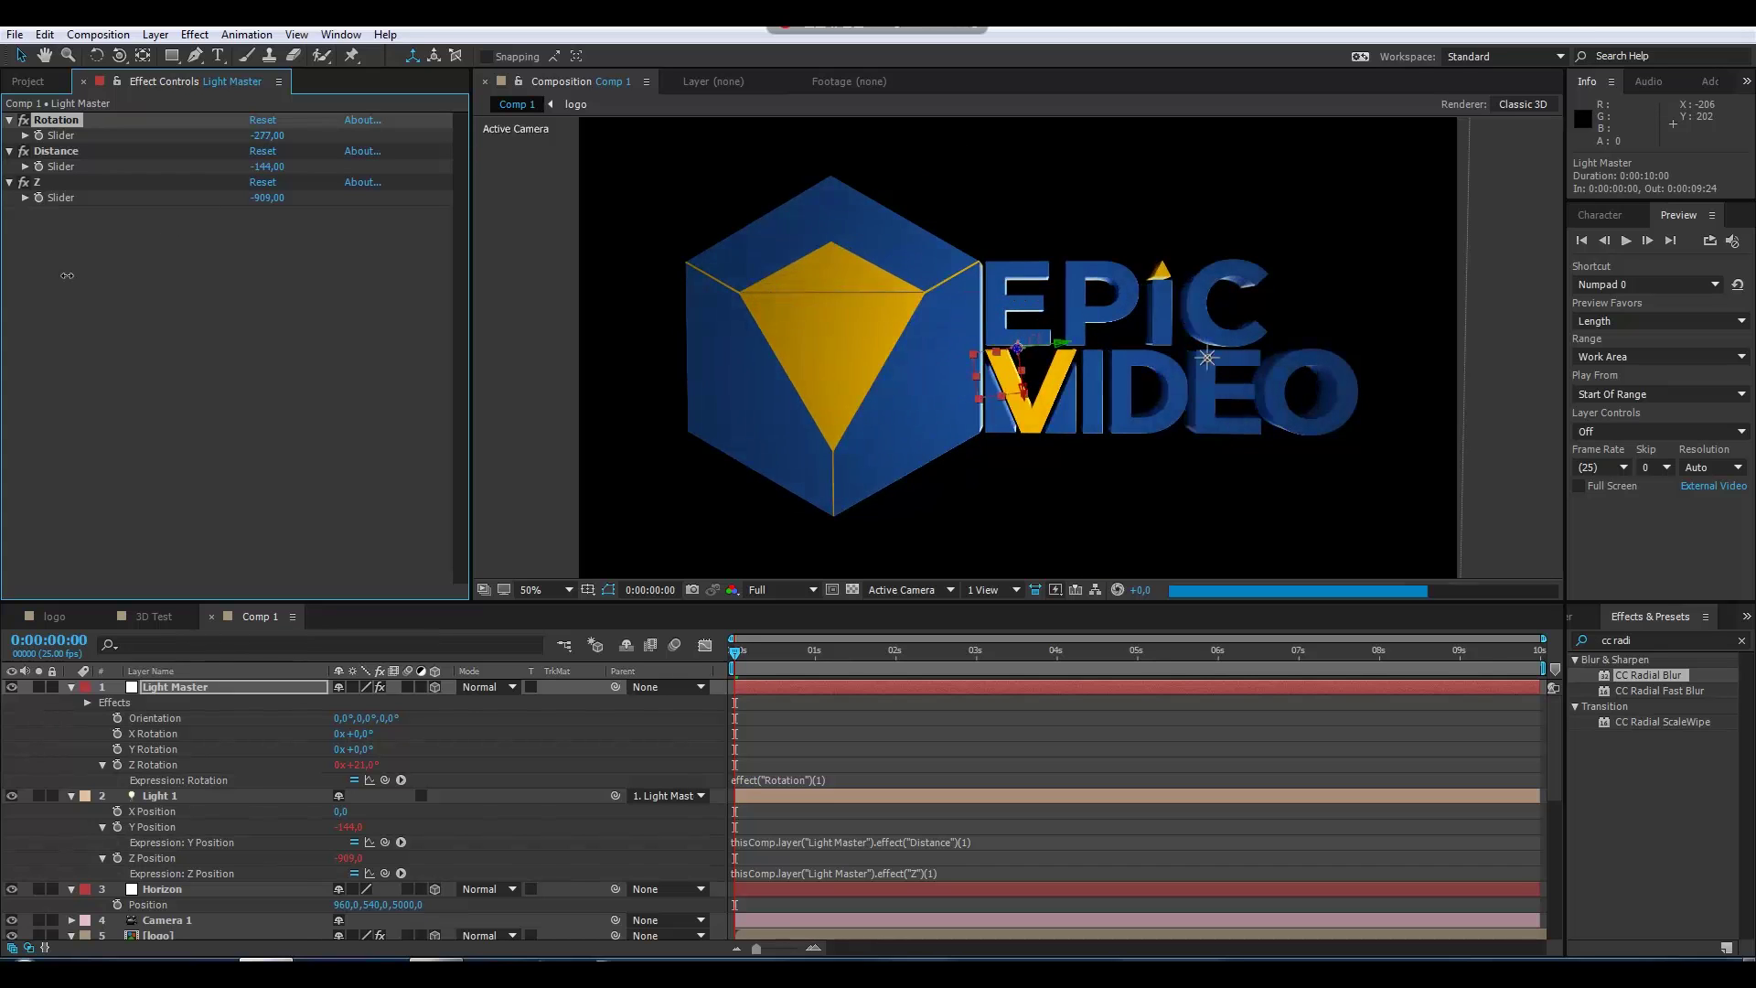
Set Light Master's Rotation to -328 and orbit Camera 1 around the extruded logo
{"action": "left_click_drag", "start_coordinate": [67, 275], "coordinate": [80, 275]}
{"action": "key", "text": "comma"}
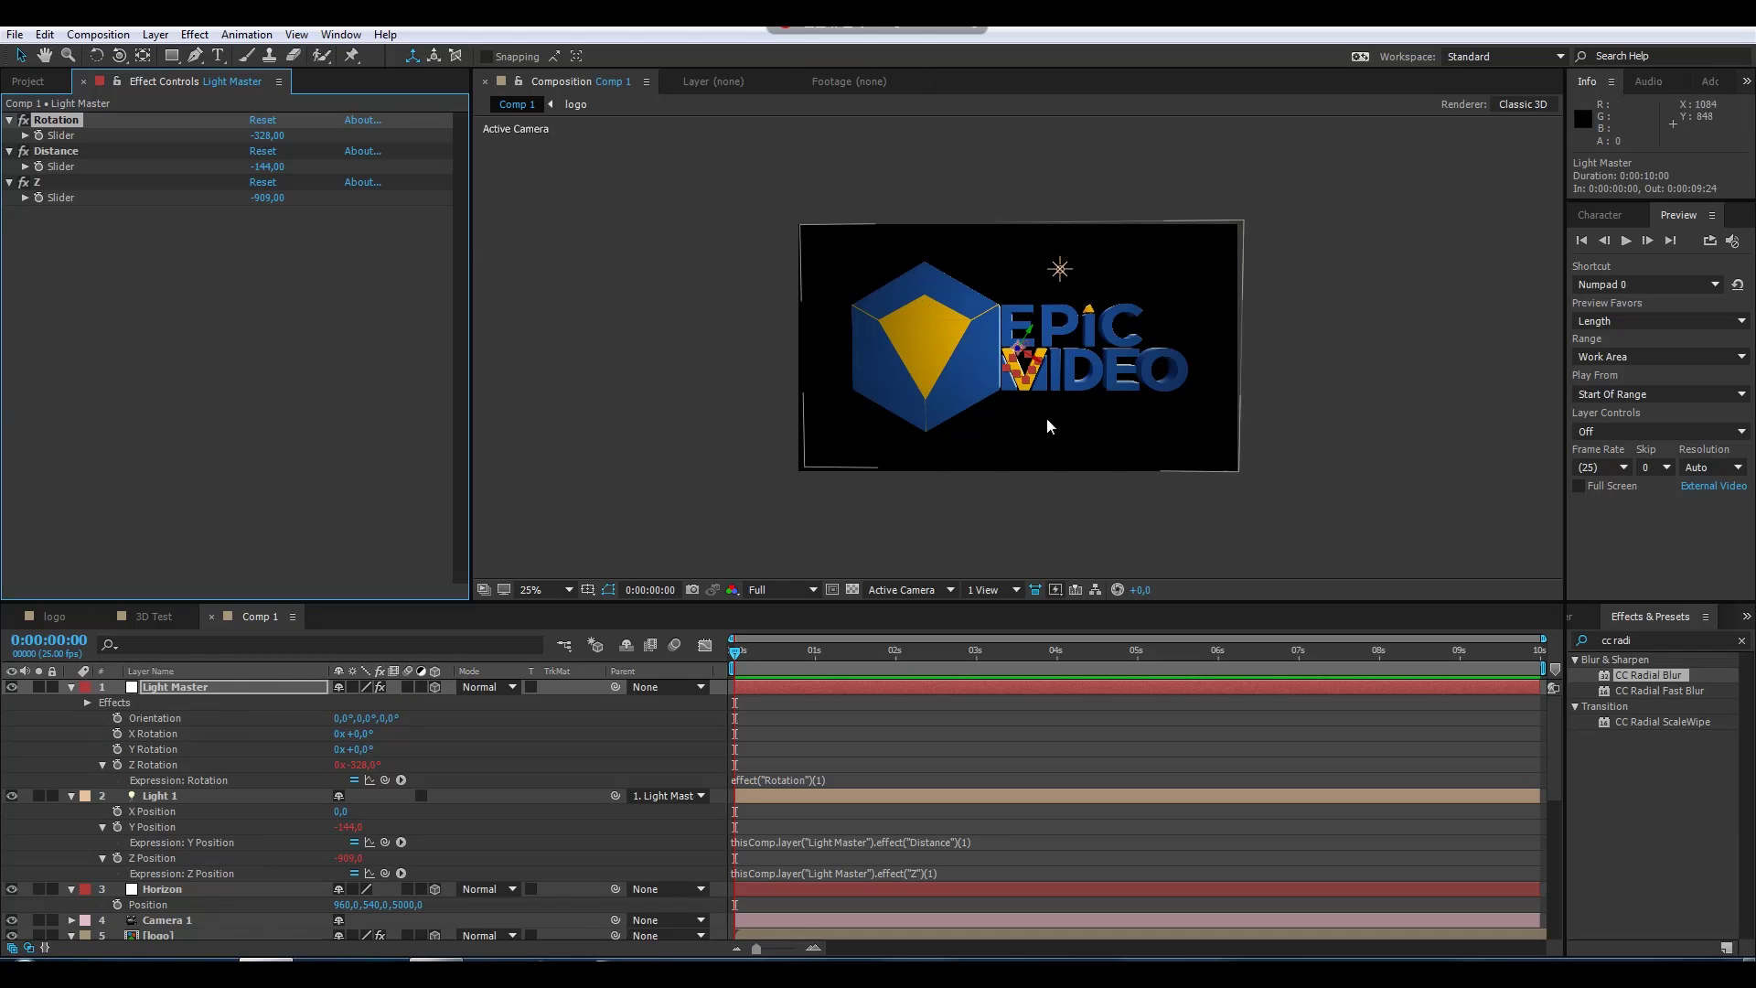
{"action": "key", "text": "c"}
{"action": "left_click_drag", "start_coordinate": [1048, 396], "coordinate": [1050, 360]}
{"action": "key", "text": "period"}
Drop the preview resolution to Half and orbit the camera further around the logo
{"action": "left_click", "coordinate": [786, 589]}
{"action": "left_click", "coordinate": [773, 653]}
{"action": "left_click_drag", "start_coordinate": [943, 450], "coordinate": [1044, 378]}
{"action": "scroll", "coordinate": [275, 759], "scroll_direction": "down", "scroll_amount": 3}
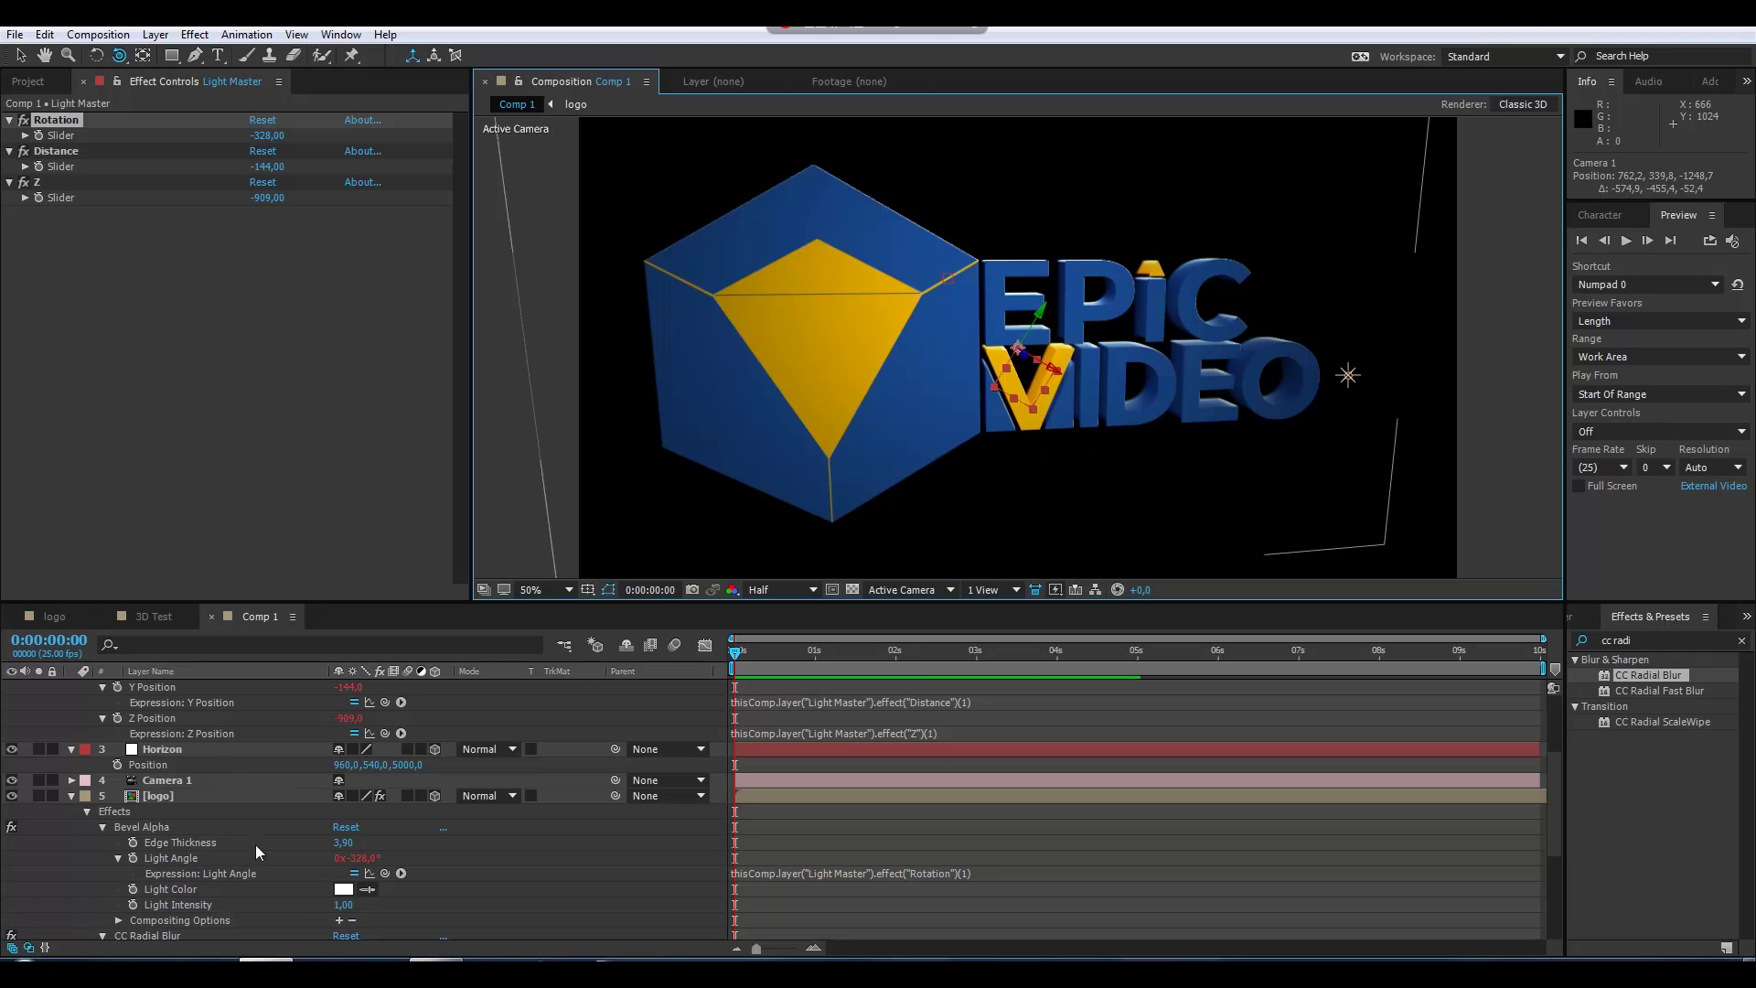